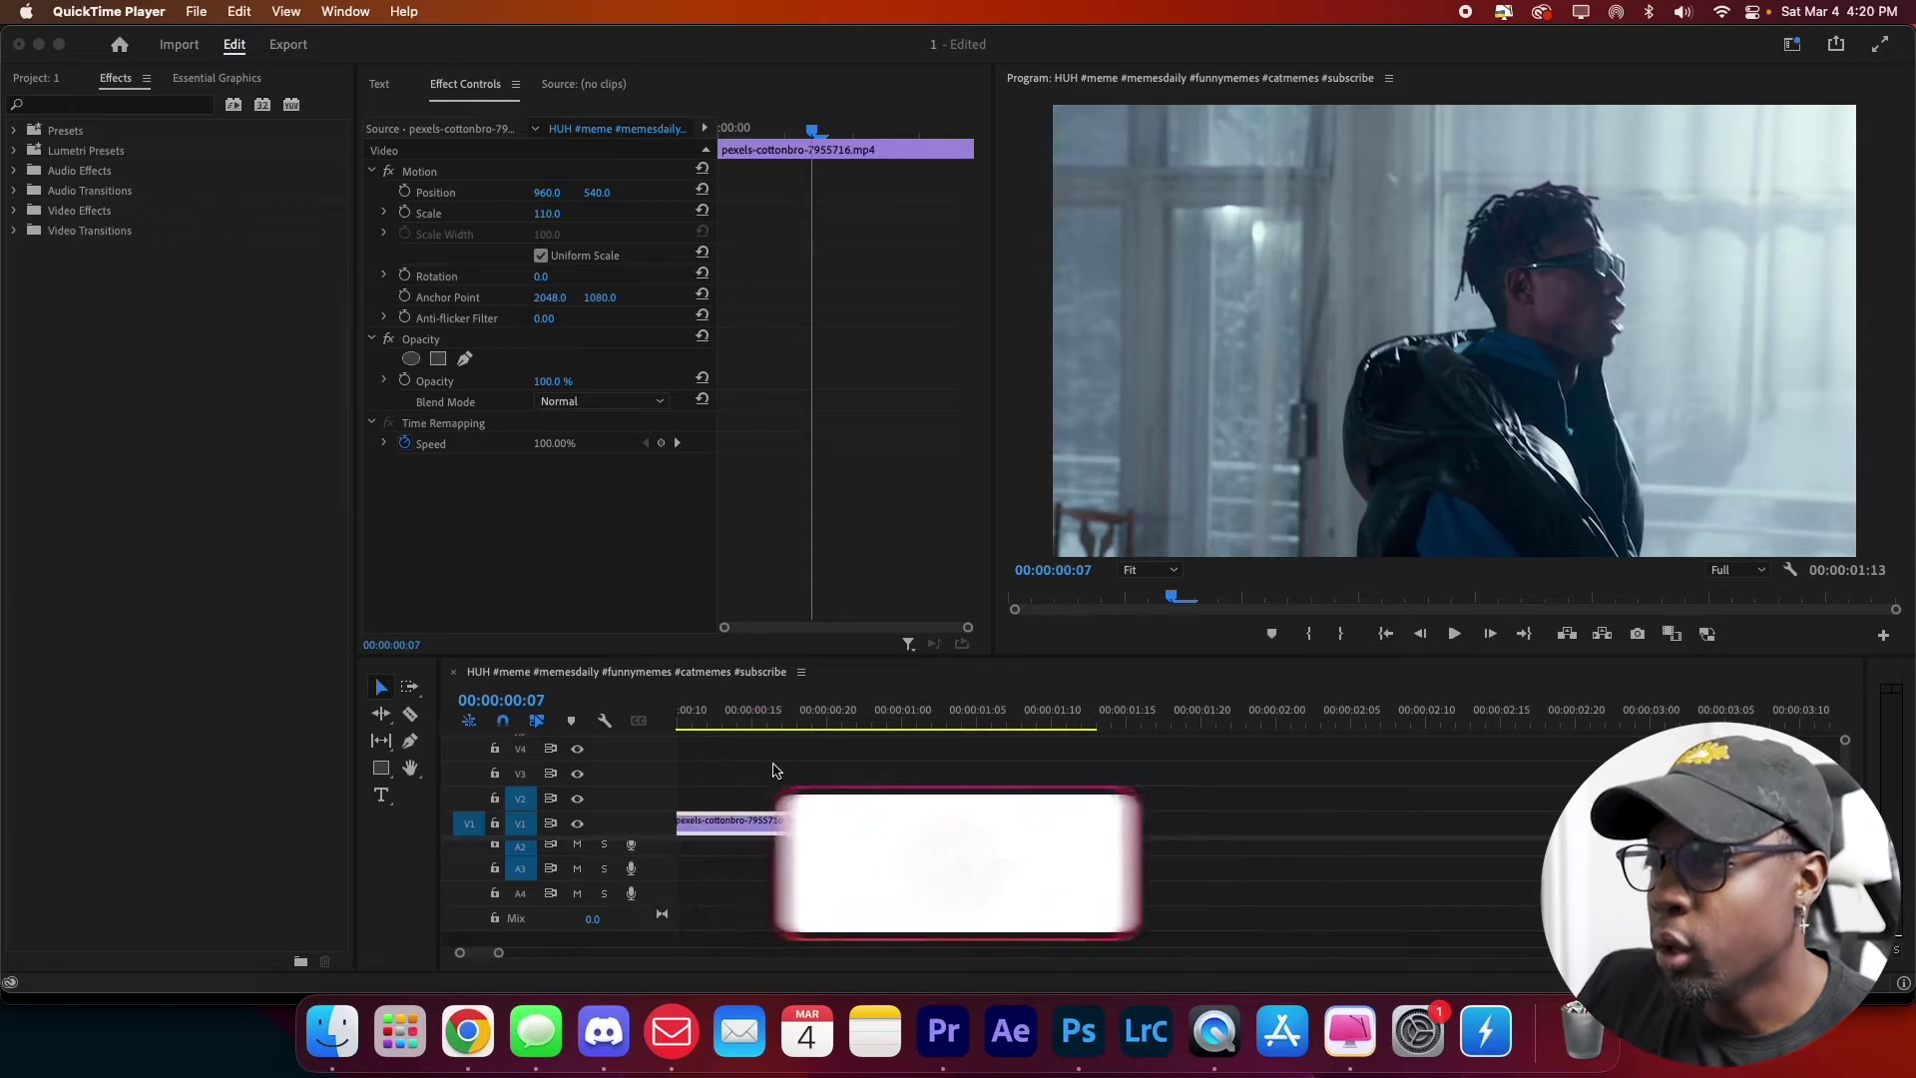
- Place the playhead on the cut between the two timeline clips, at 00:00:00:19
click(774, 766)
drag(763, 720, 859, 737)
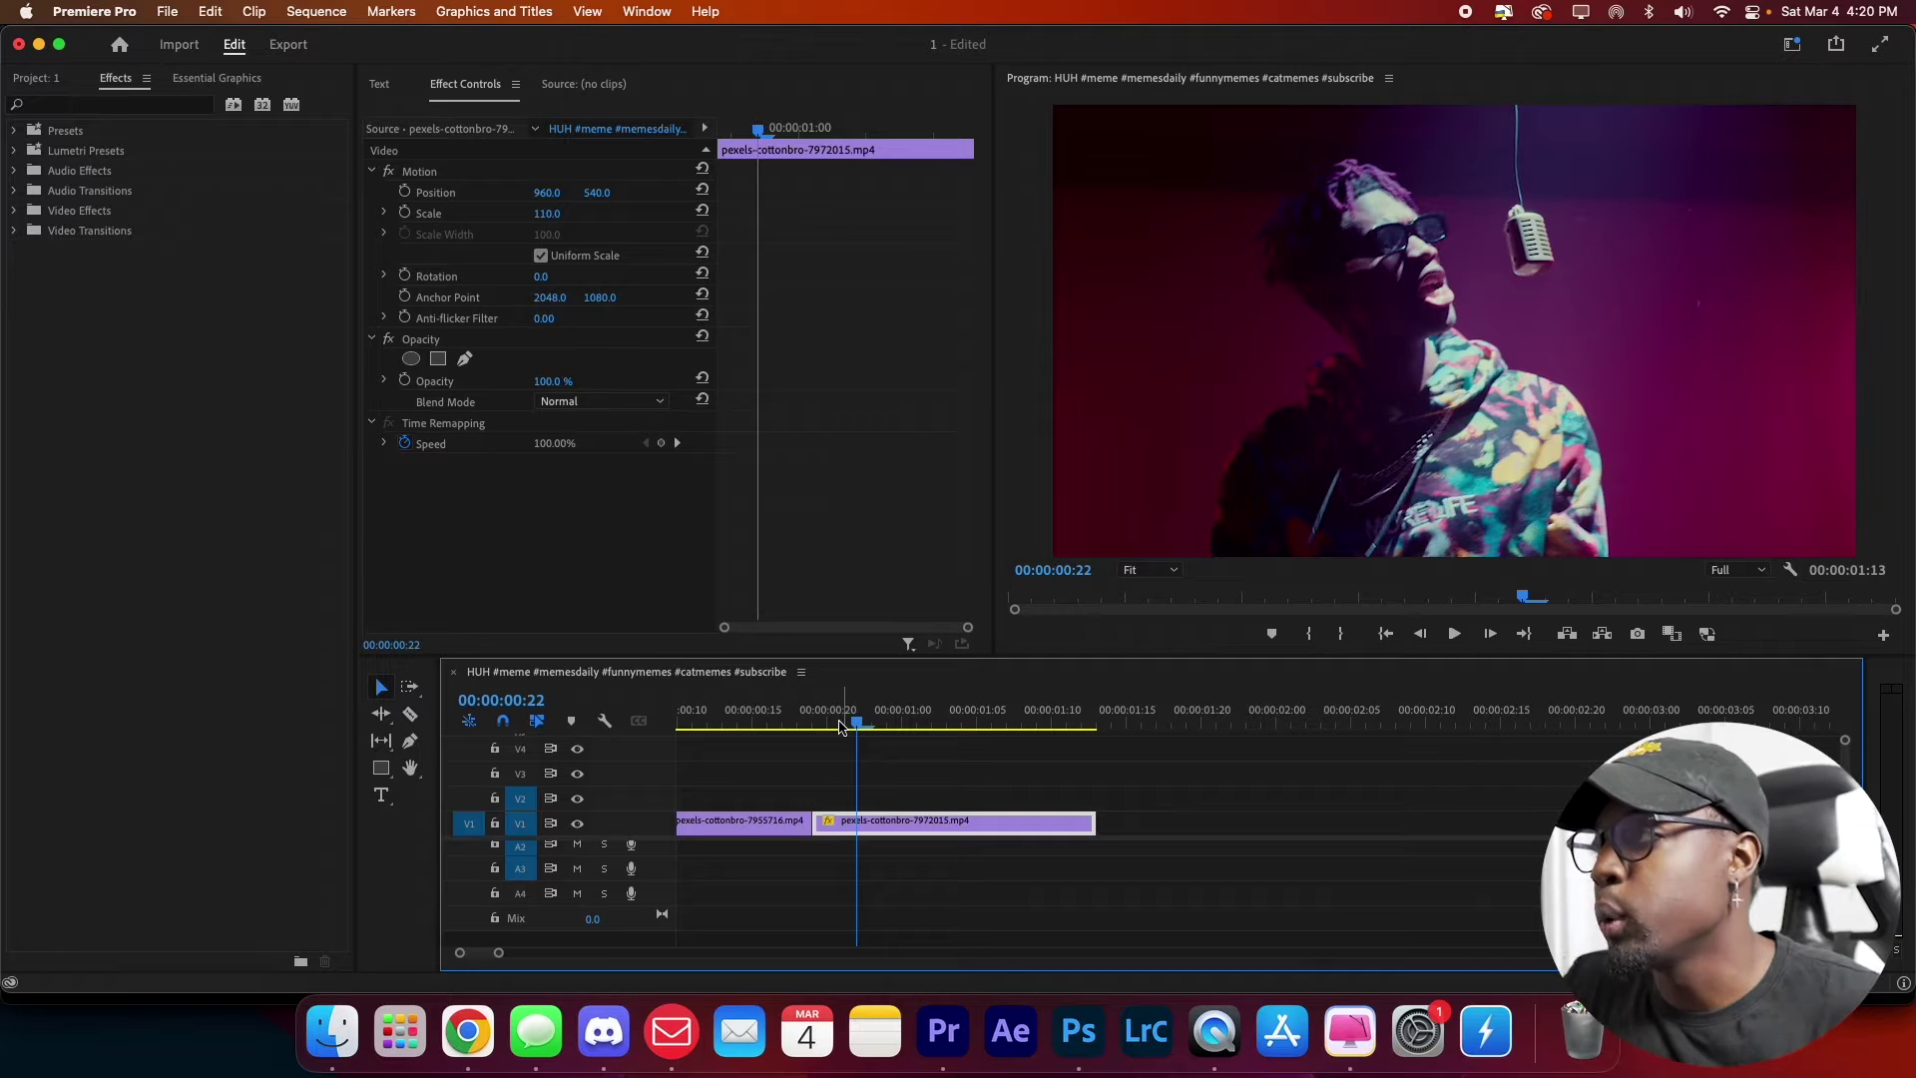
drag(842, 727, 811, 732)
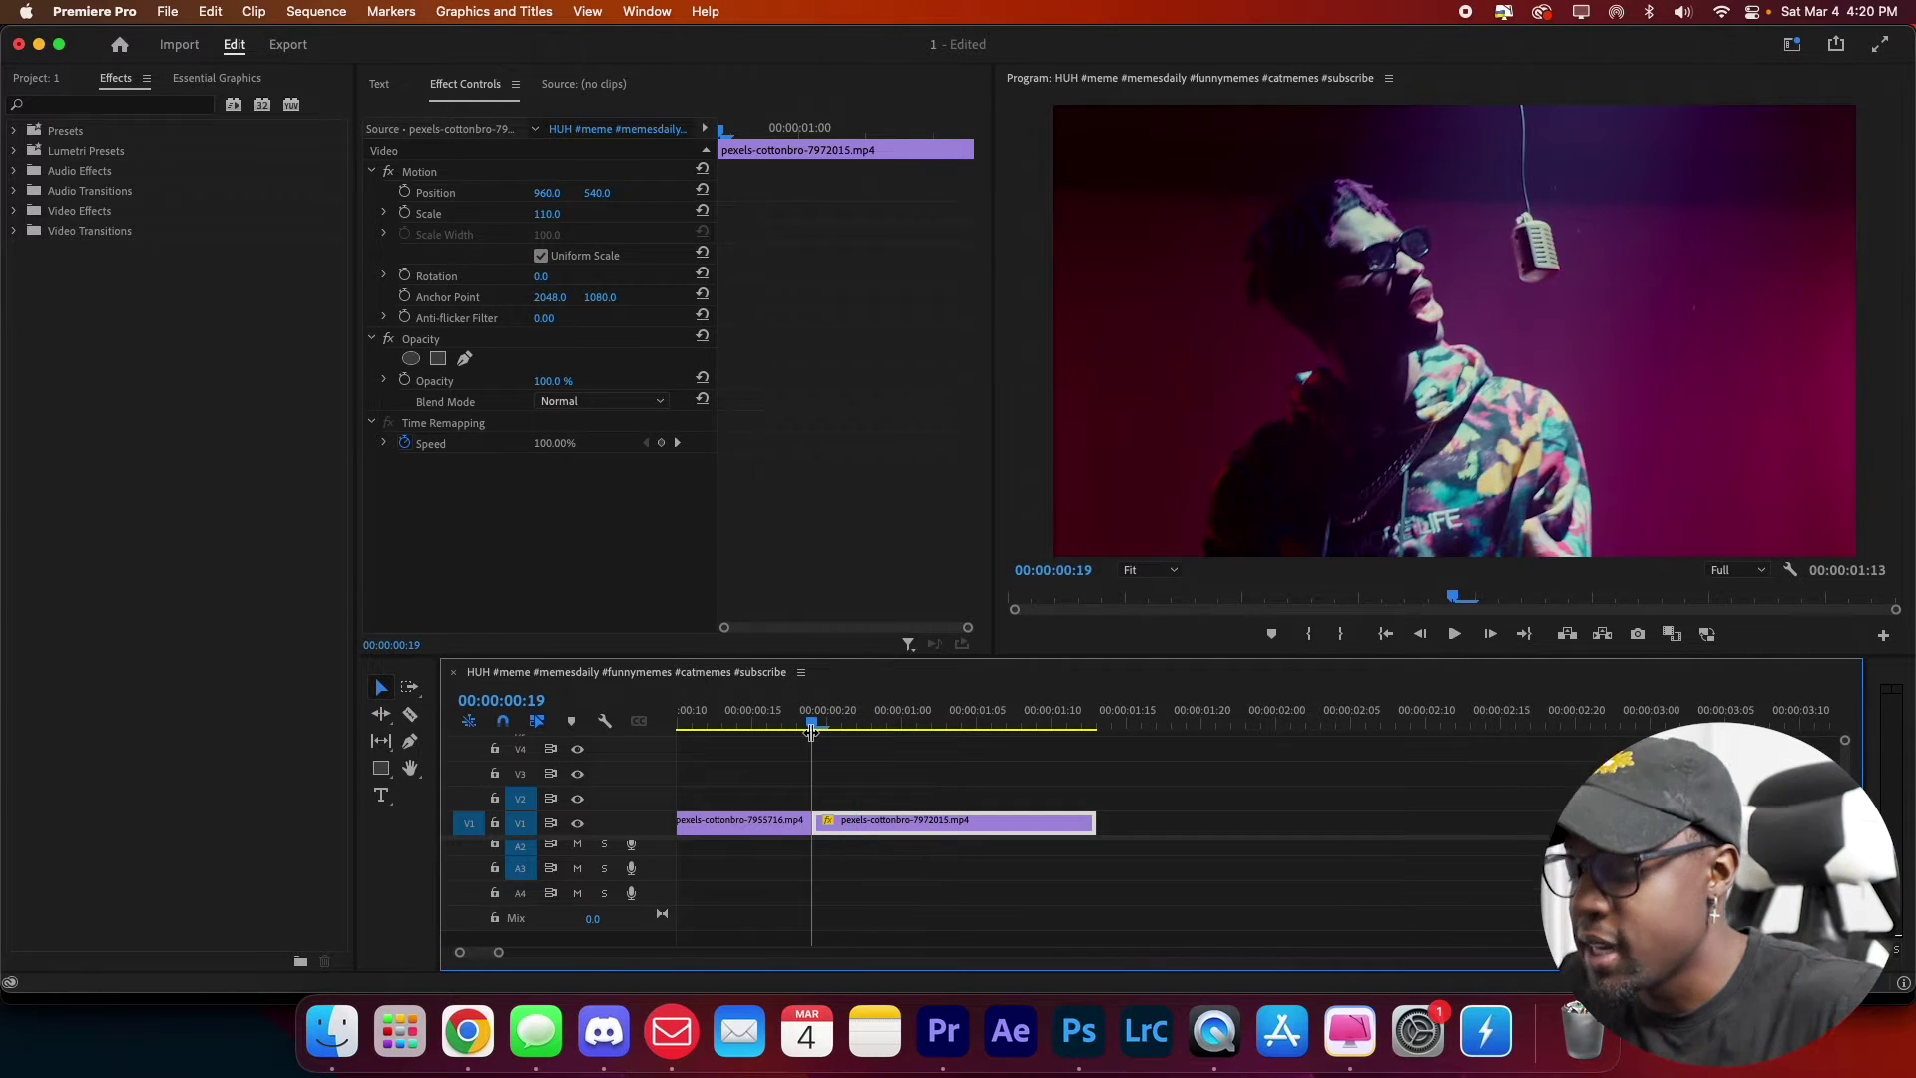
key(minus)
key(minus)
key(minus)
key(equal)
key(equal)
key(equal)
drag(962, 730, 953, 733)
click(953, 731)
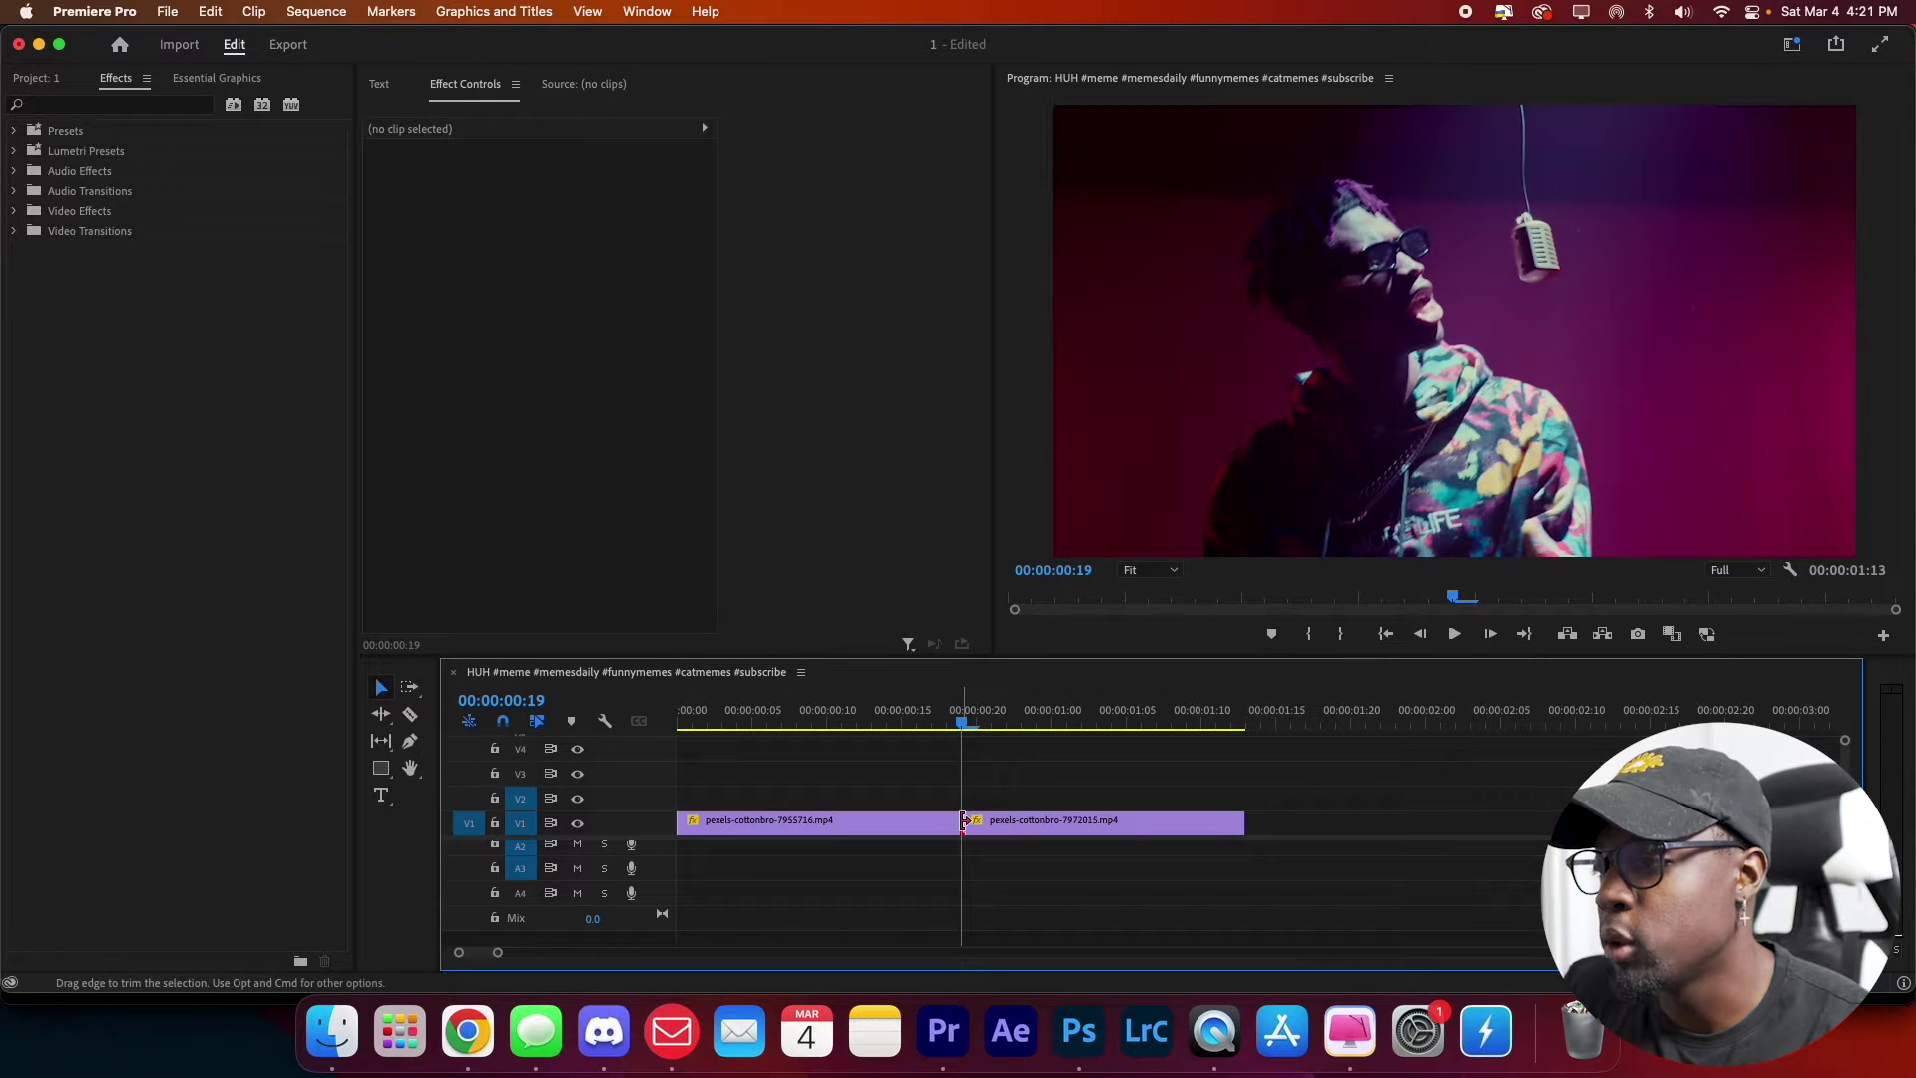
- Split the first clip five frames before the cut, at 00:00:00:14
click(964, 821)
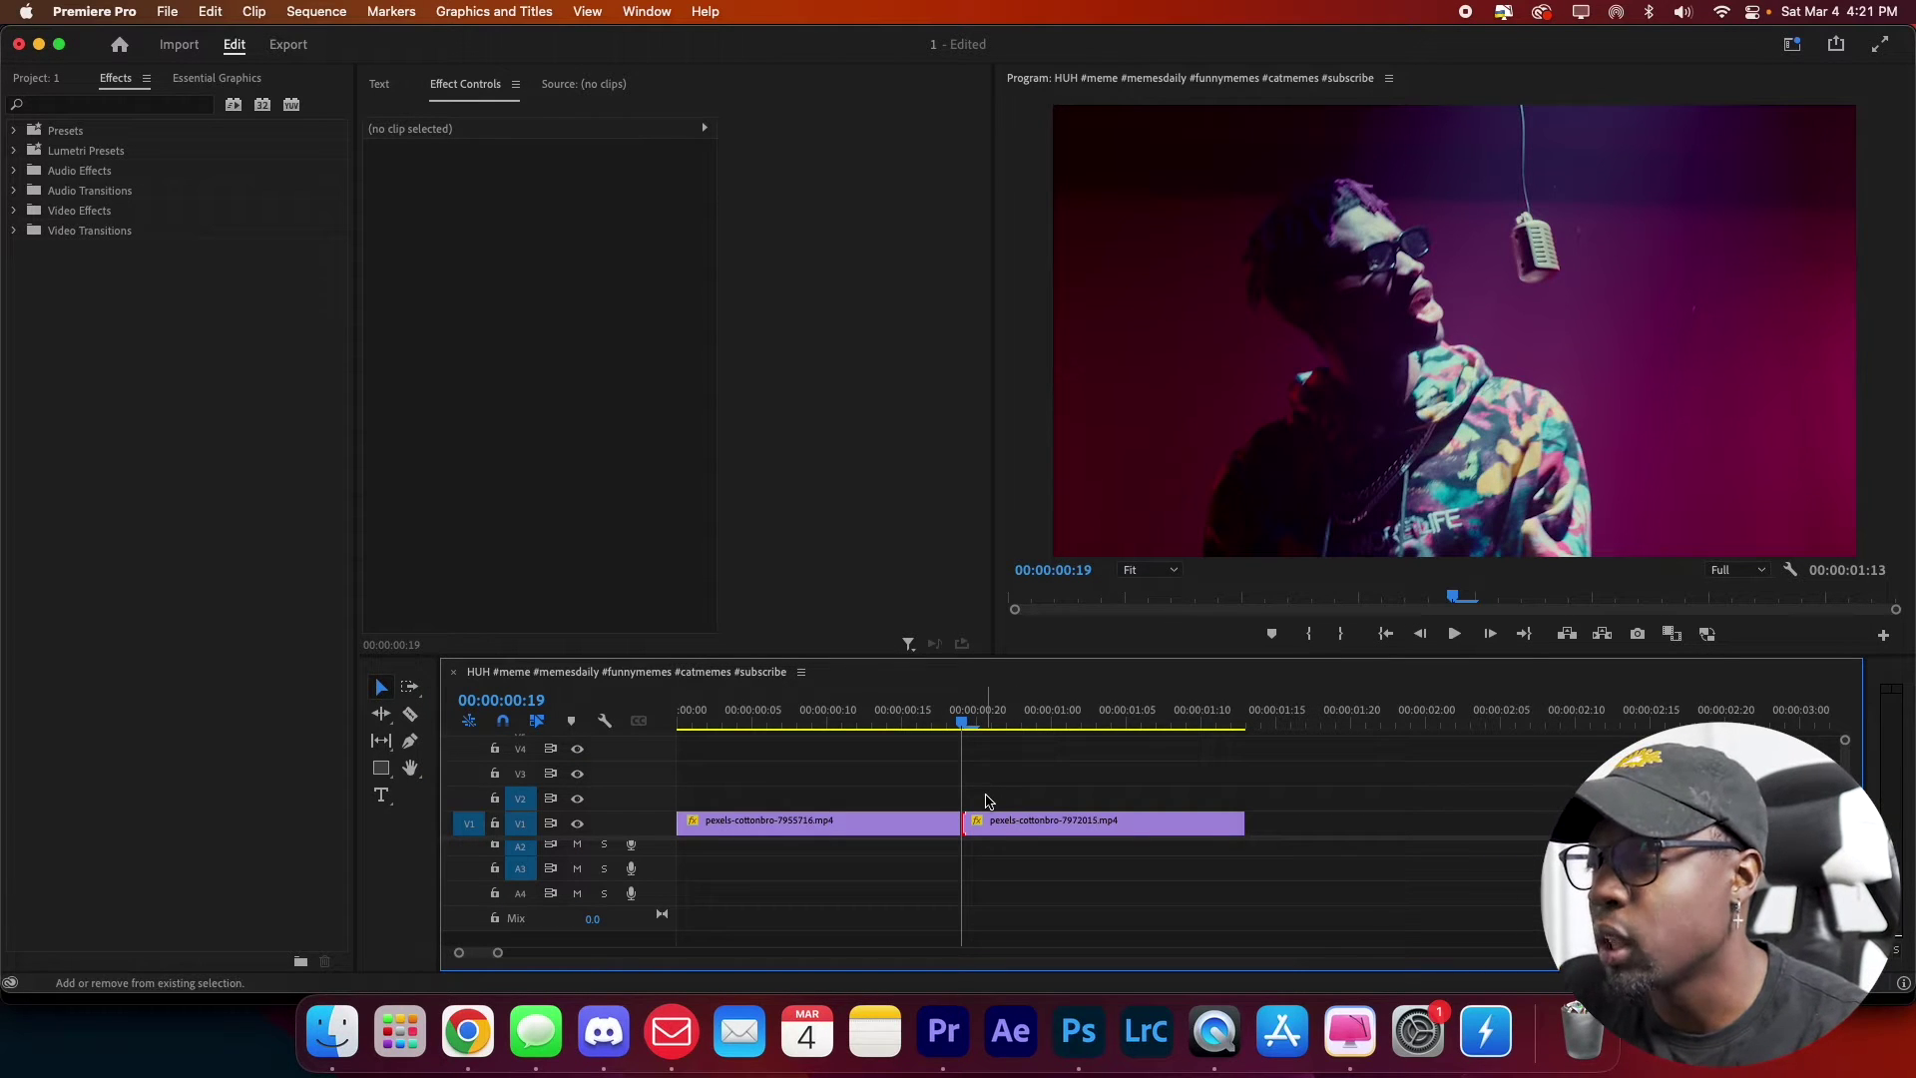
click(938, 826)
key(shift+Left)
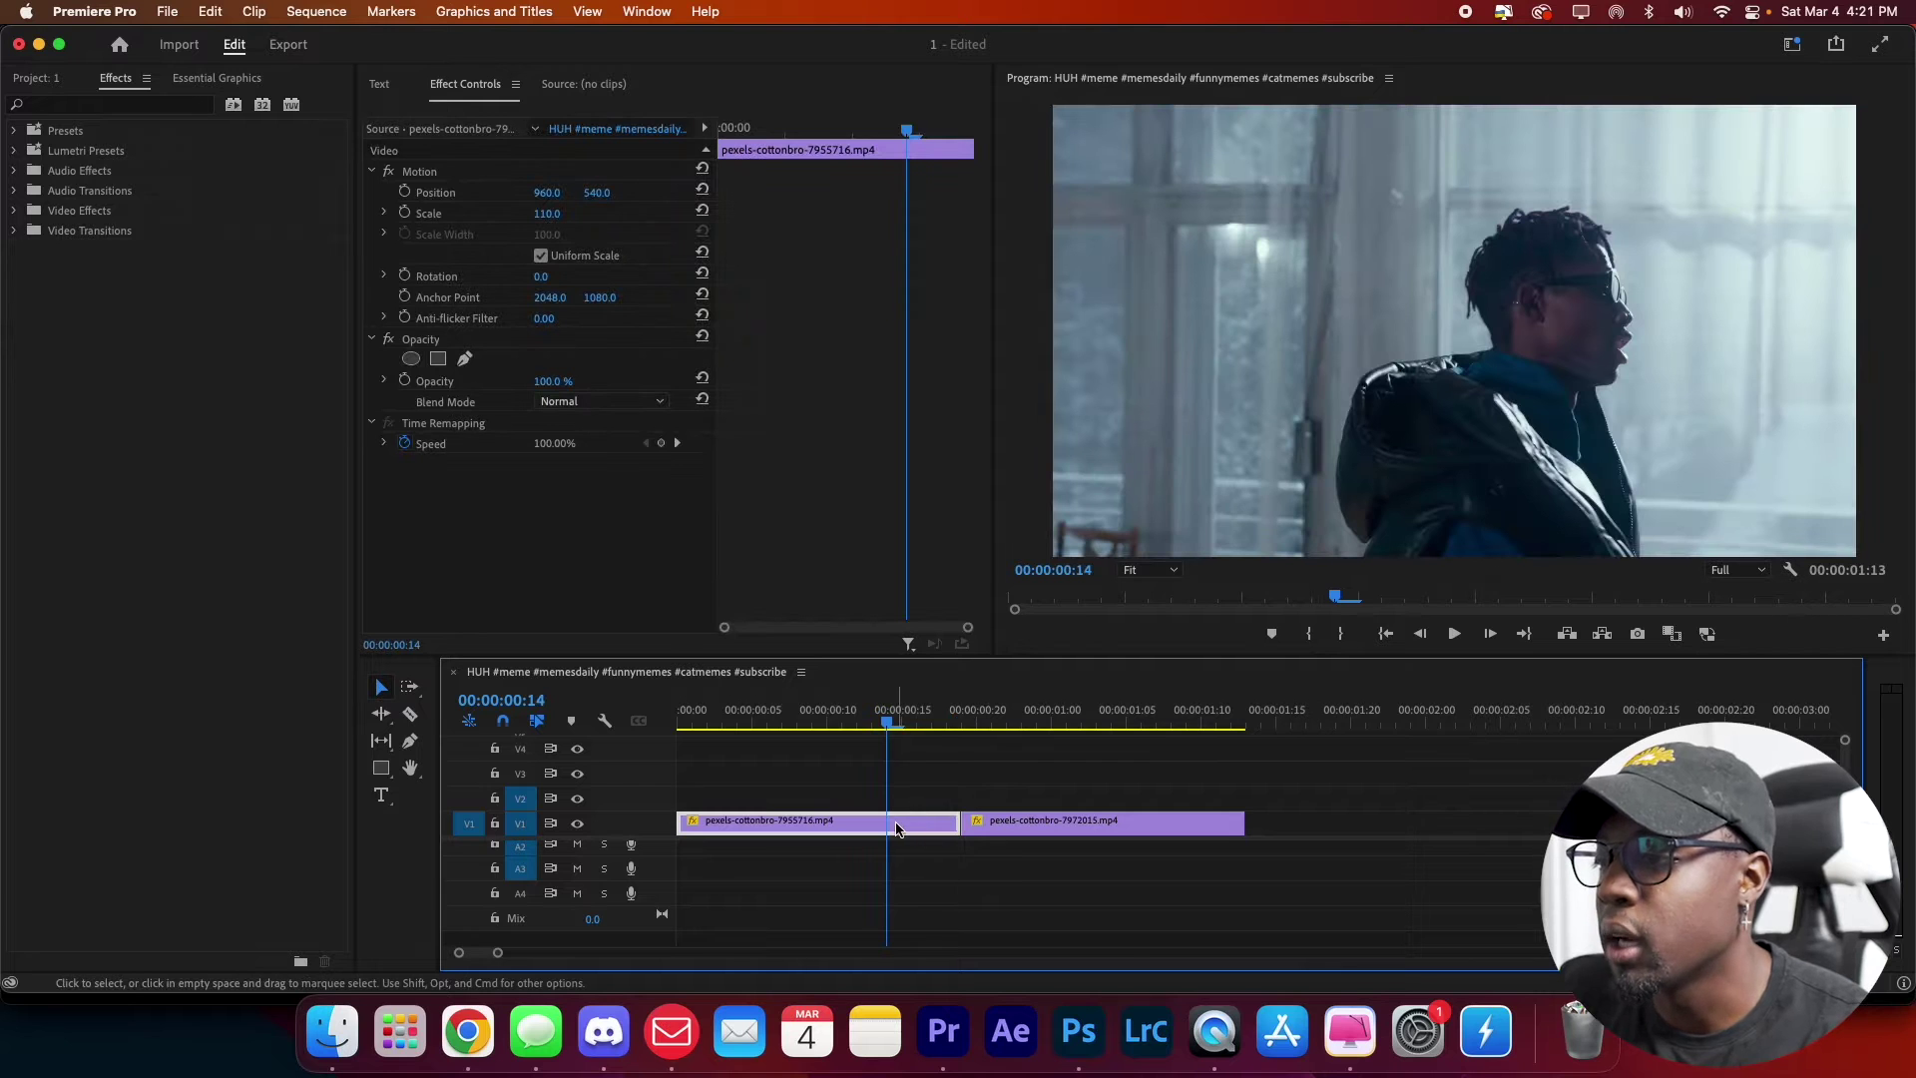
key(super+k)
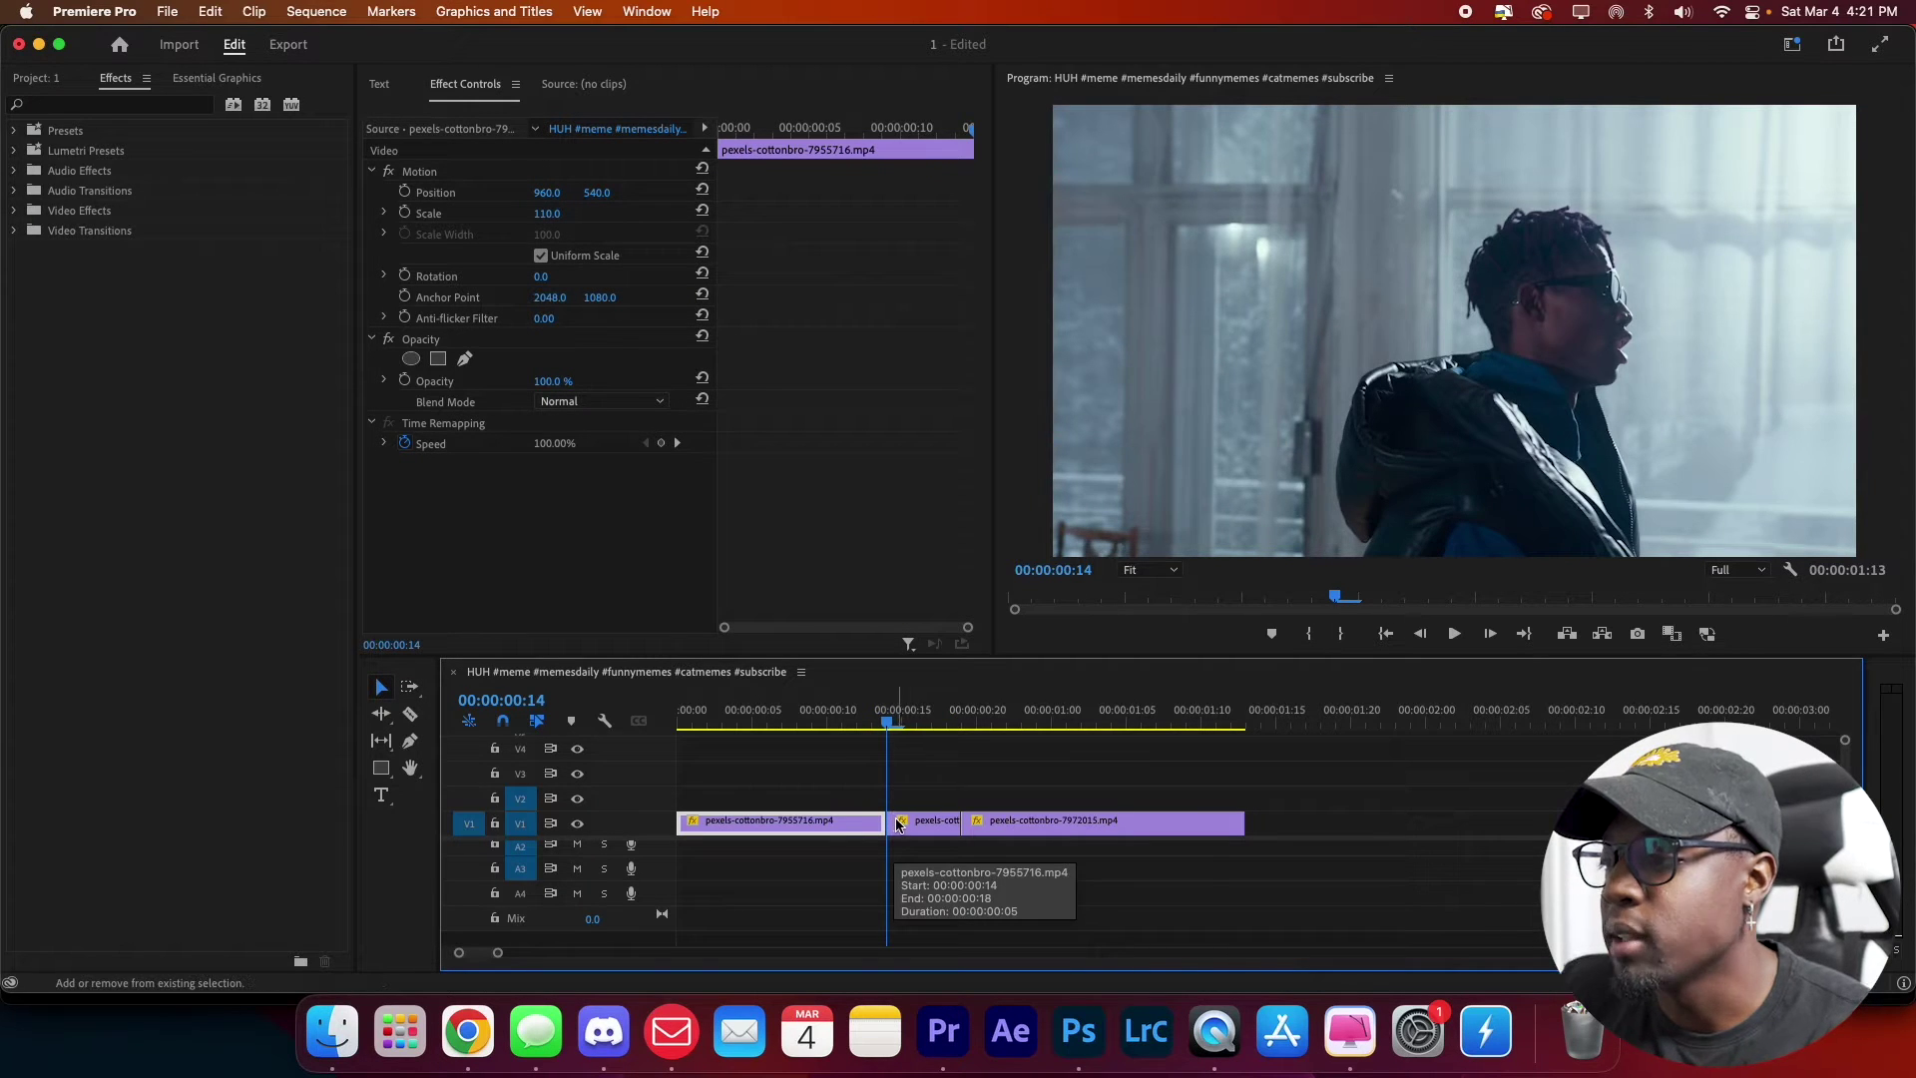
- Split the second clip five frames after the cut, at 00:00:00:24
key(shift+Right)
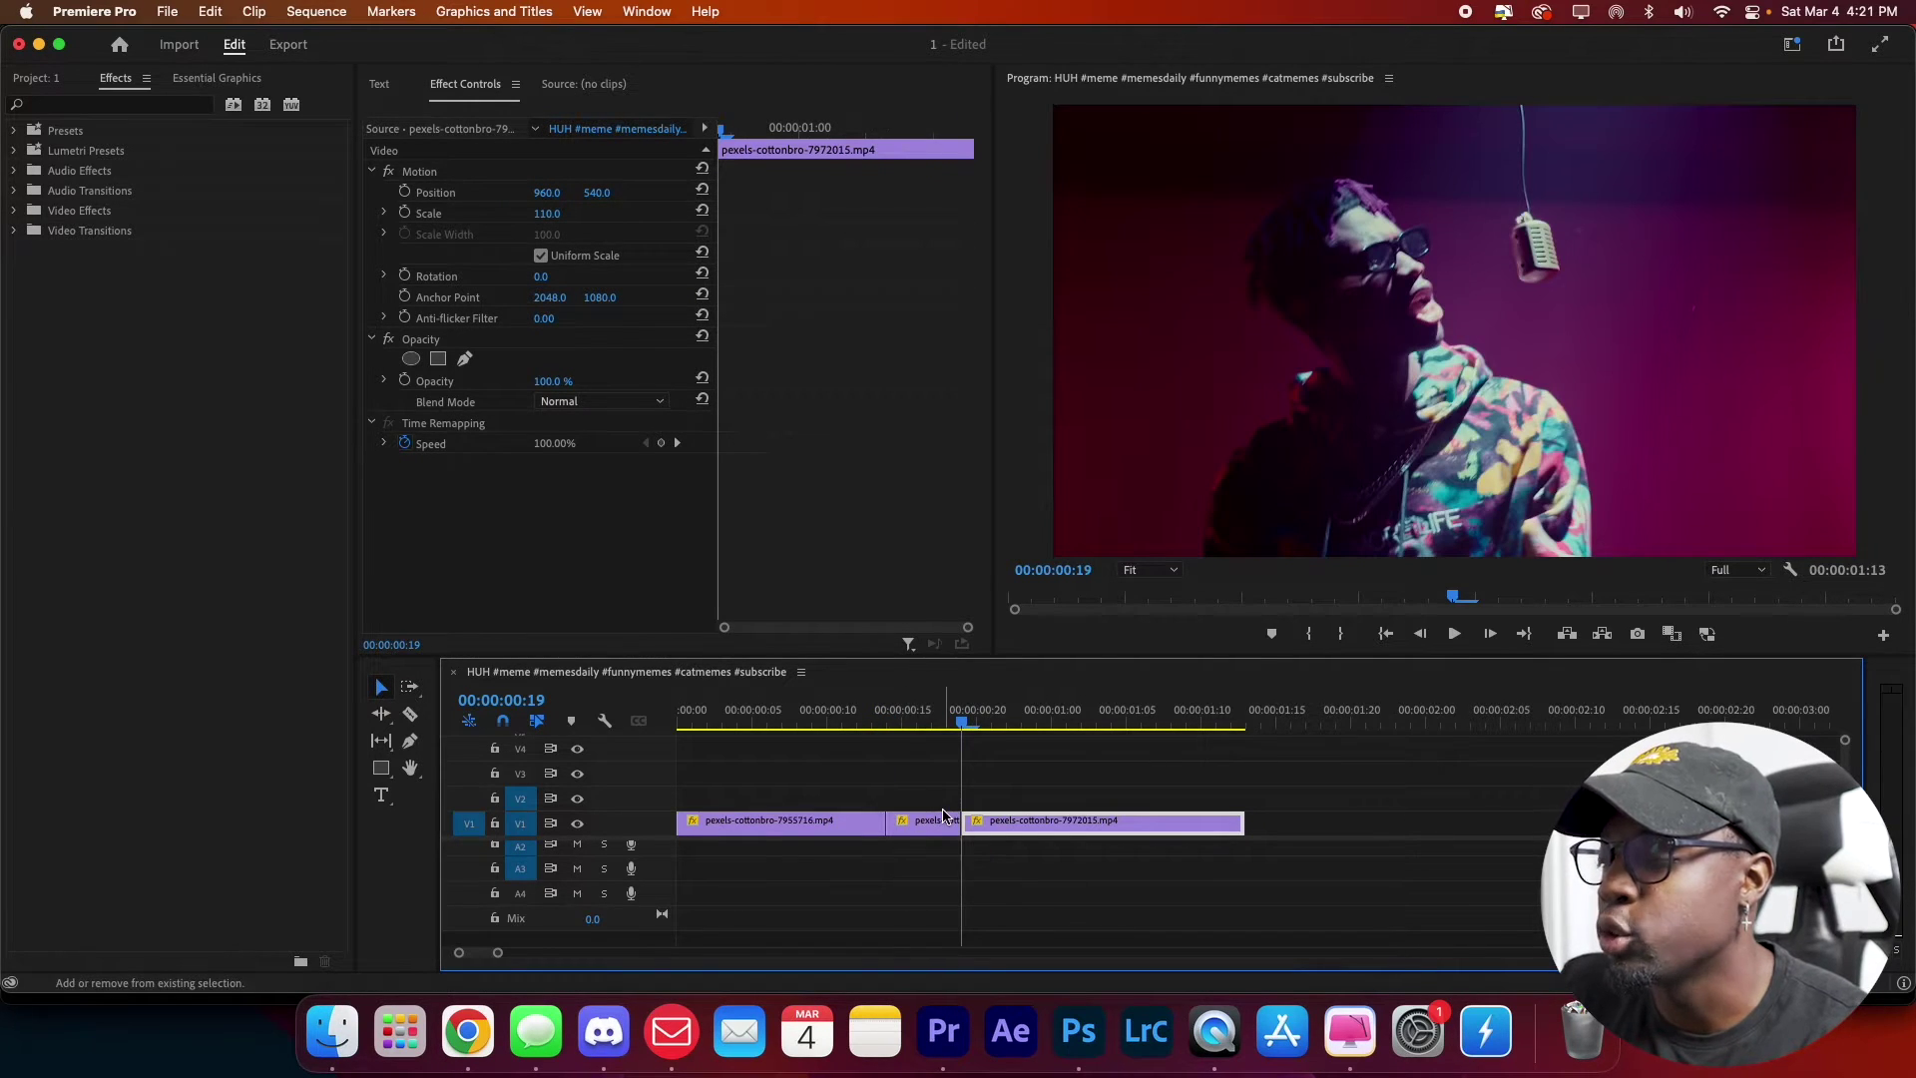
key(shift+Right)
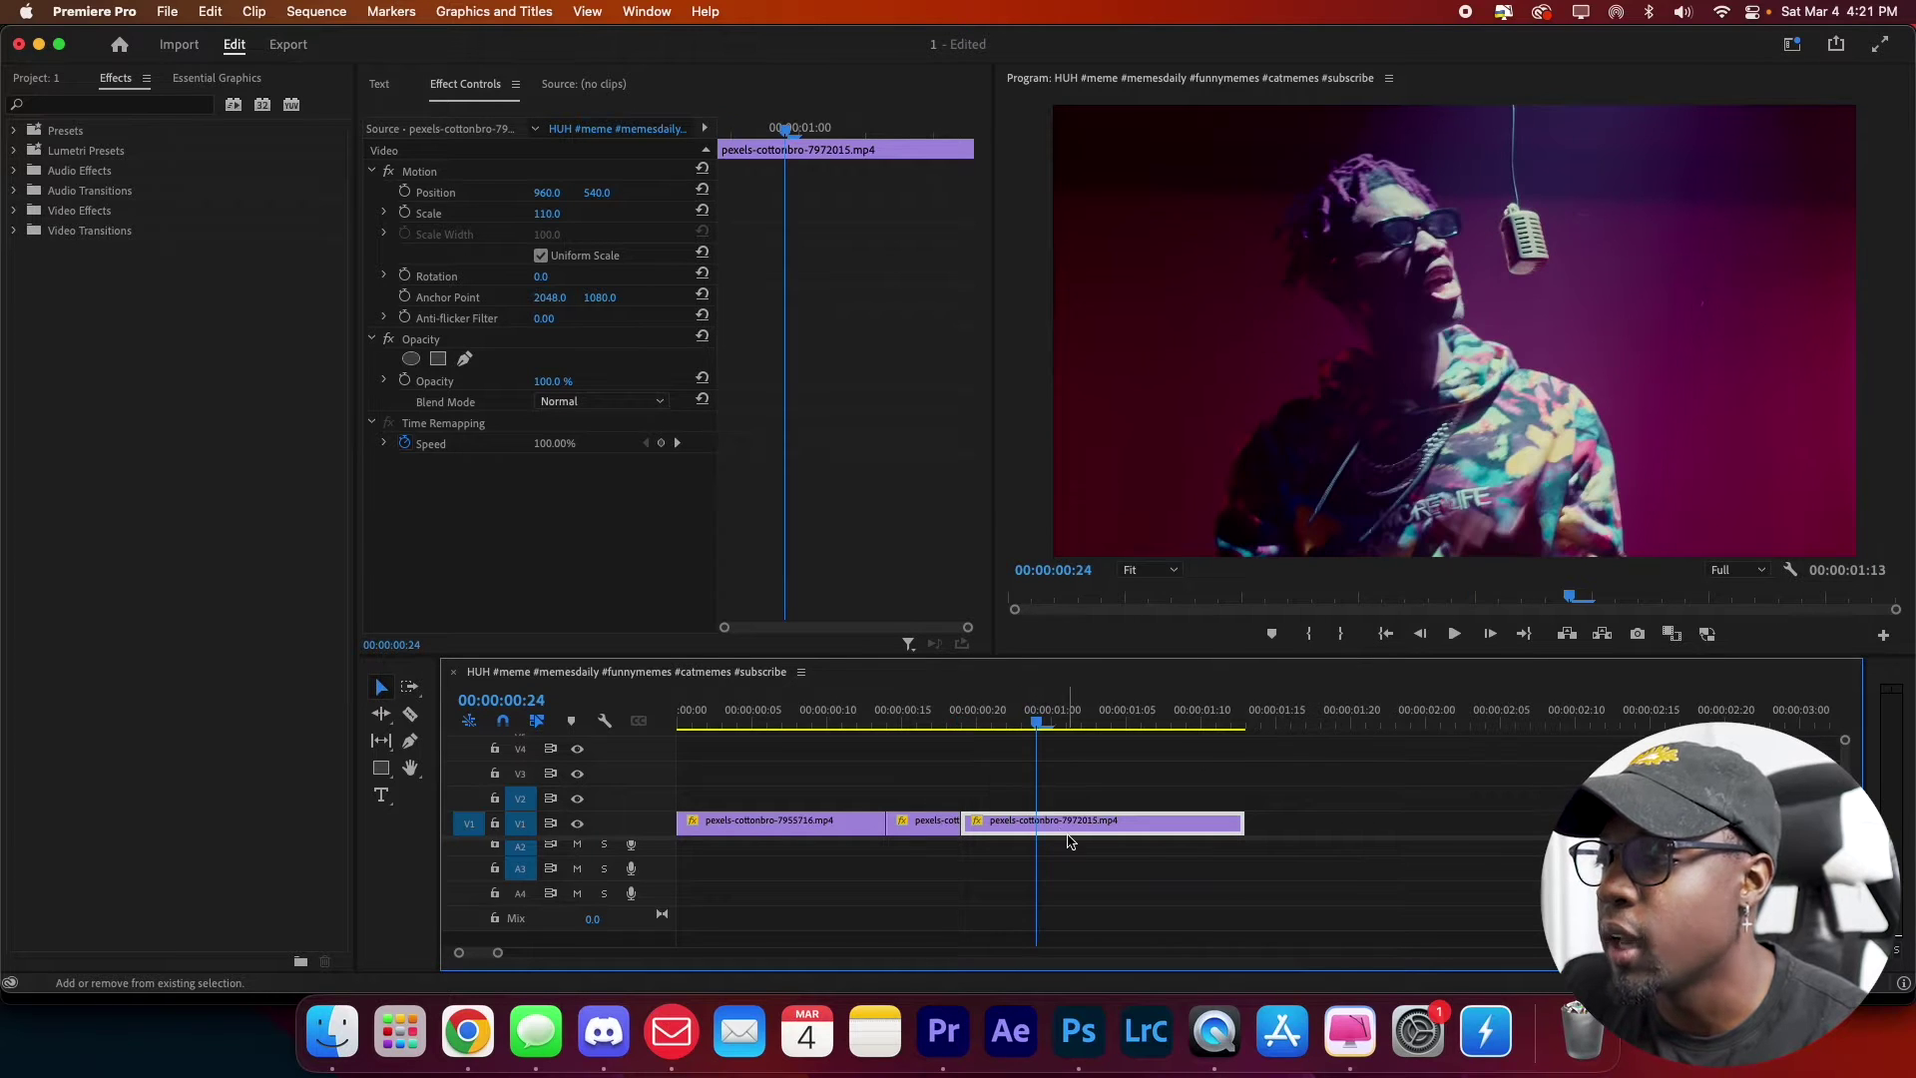
key(c)
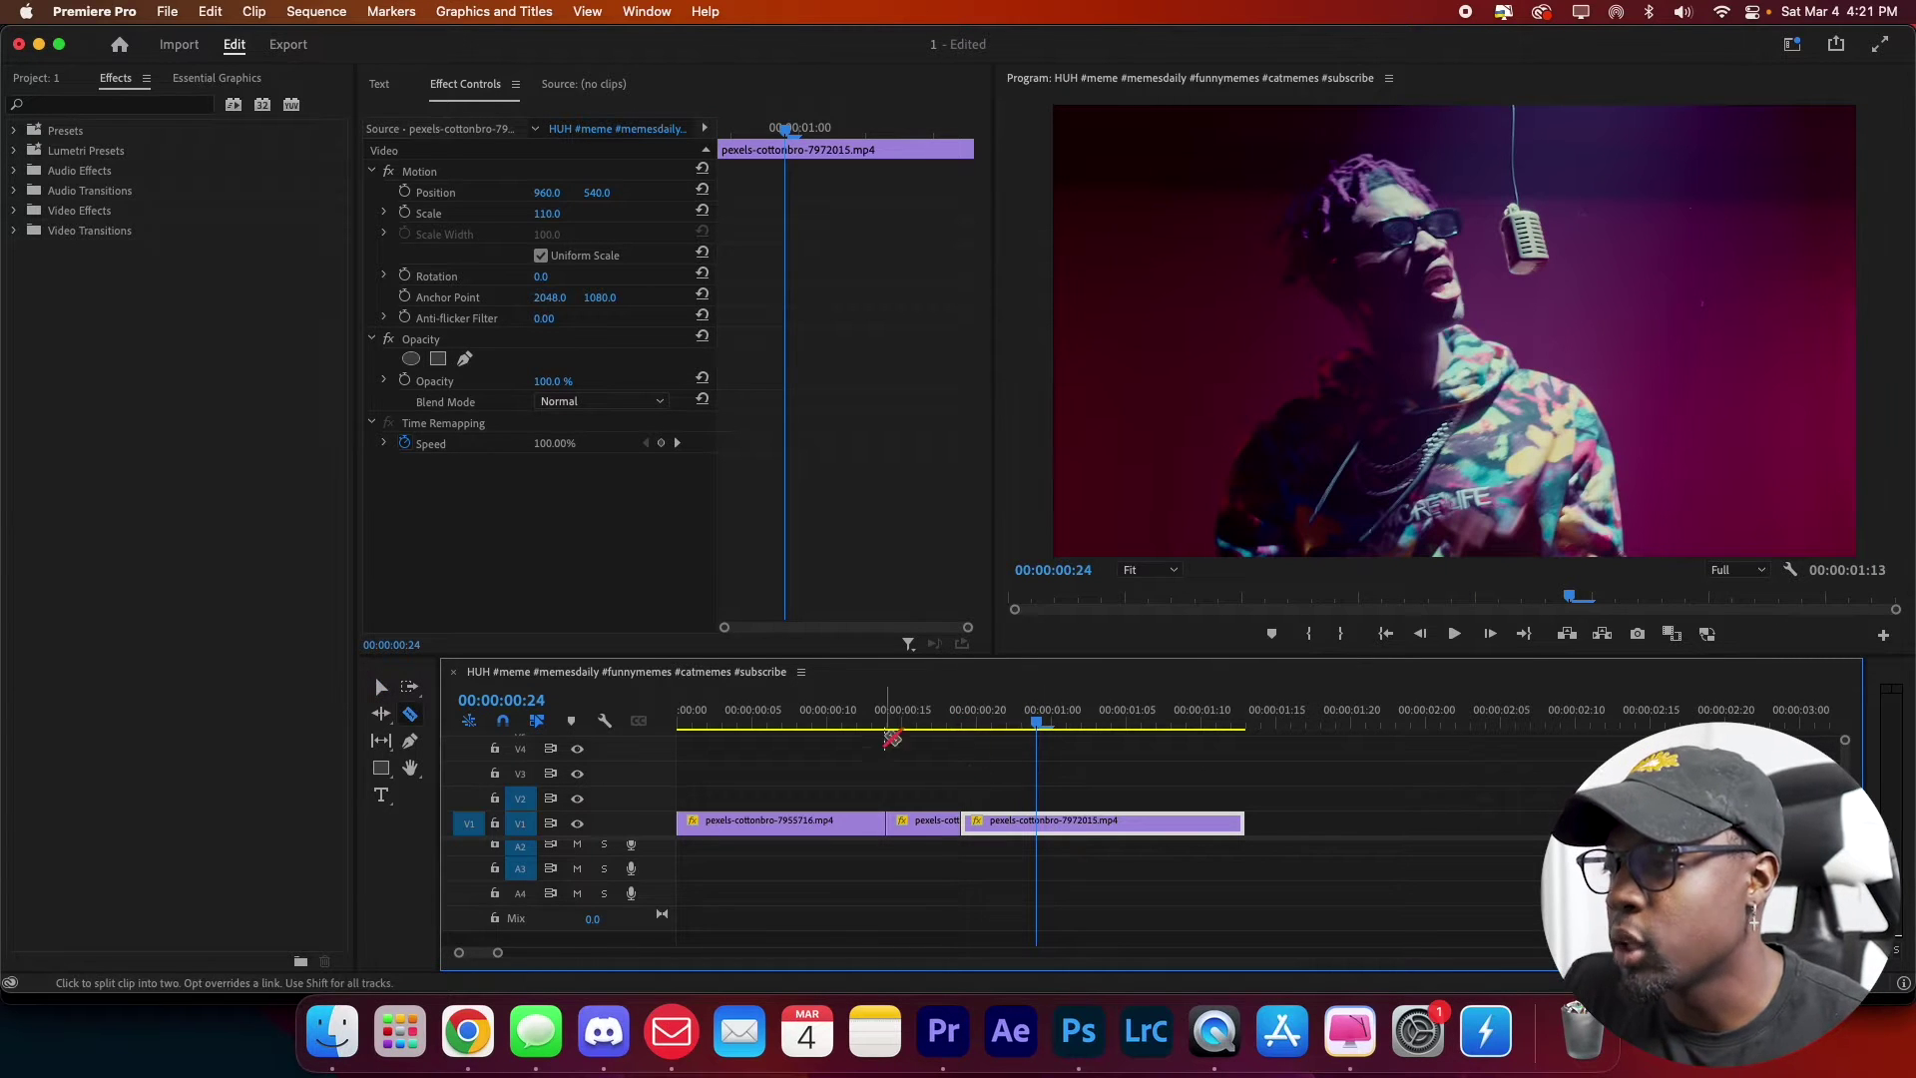
click(1039, 818)
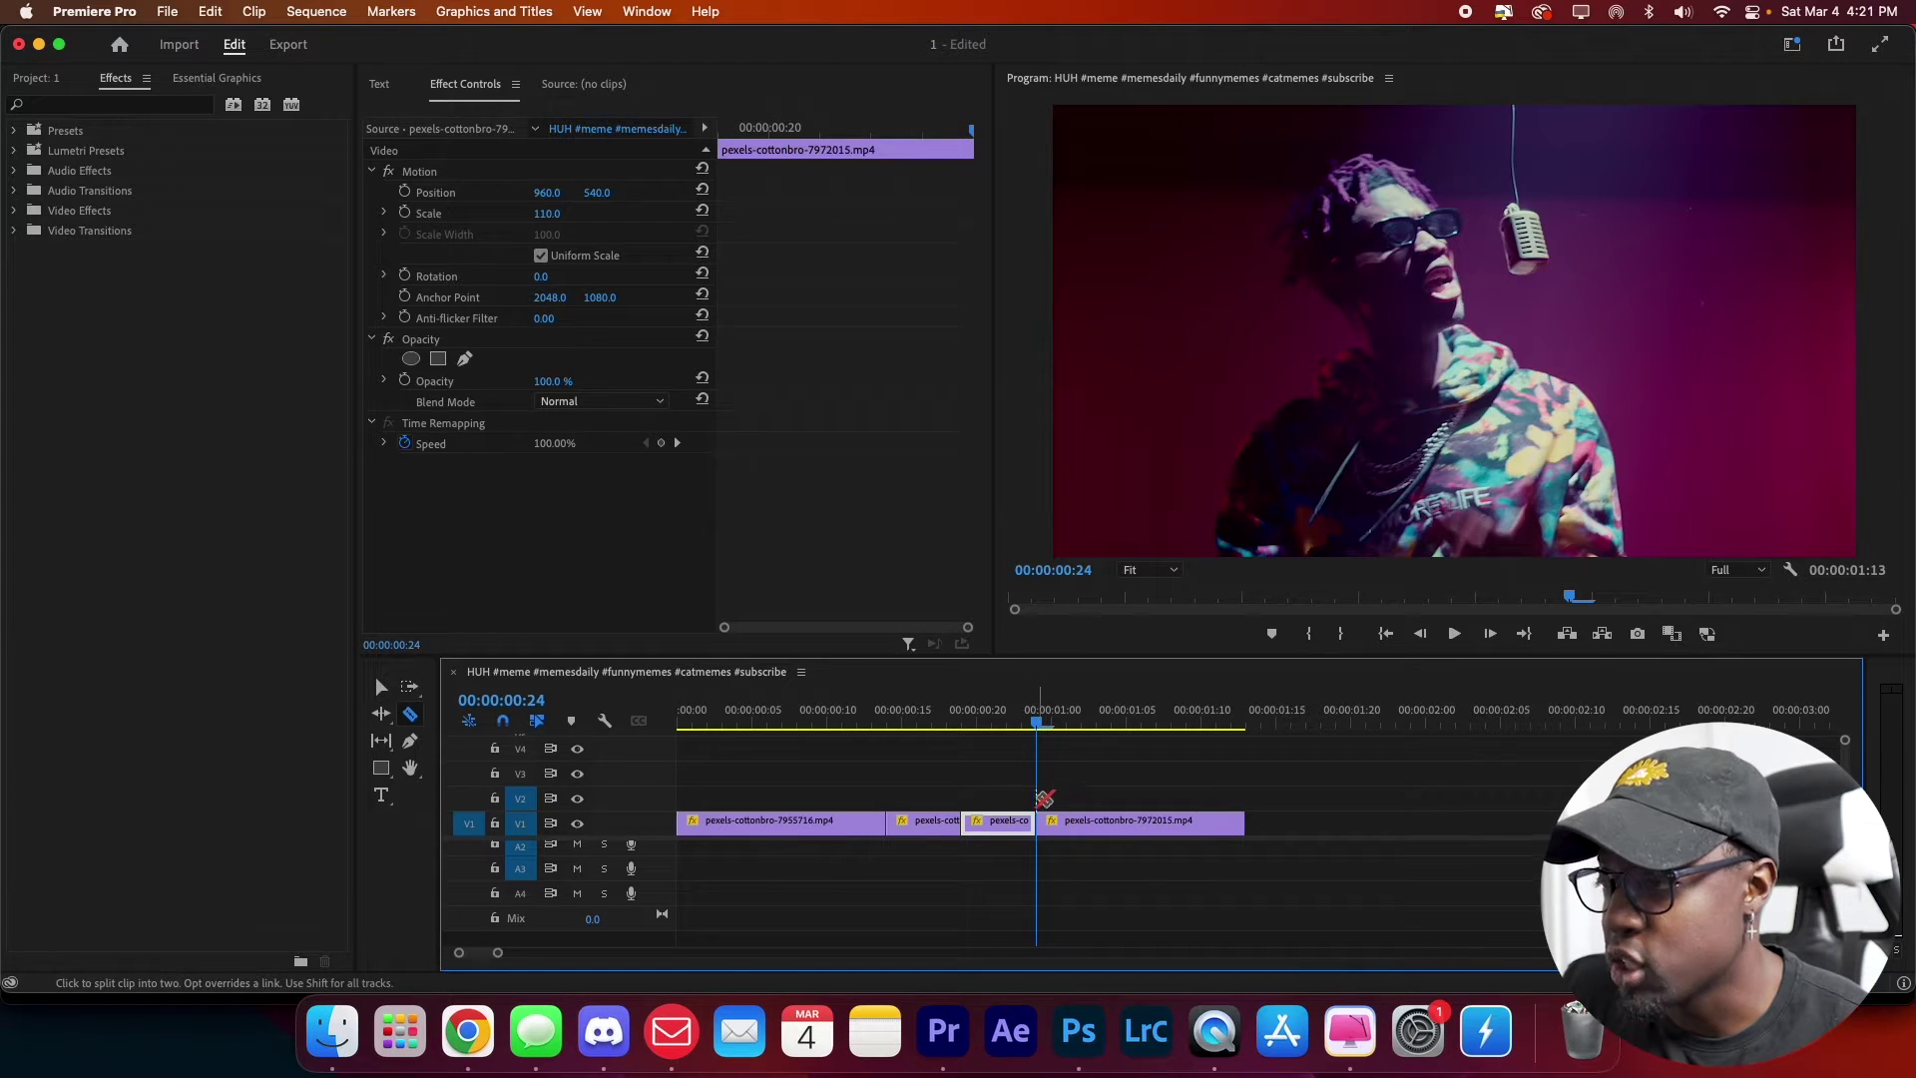
- Nest the two short five-frame pieces on either side of the cut, keeping the default sequence name
key(v)
drag(1008, 757, 910, 858)
right_click(936, 824)
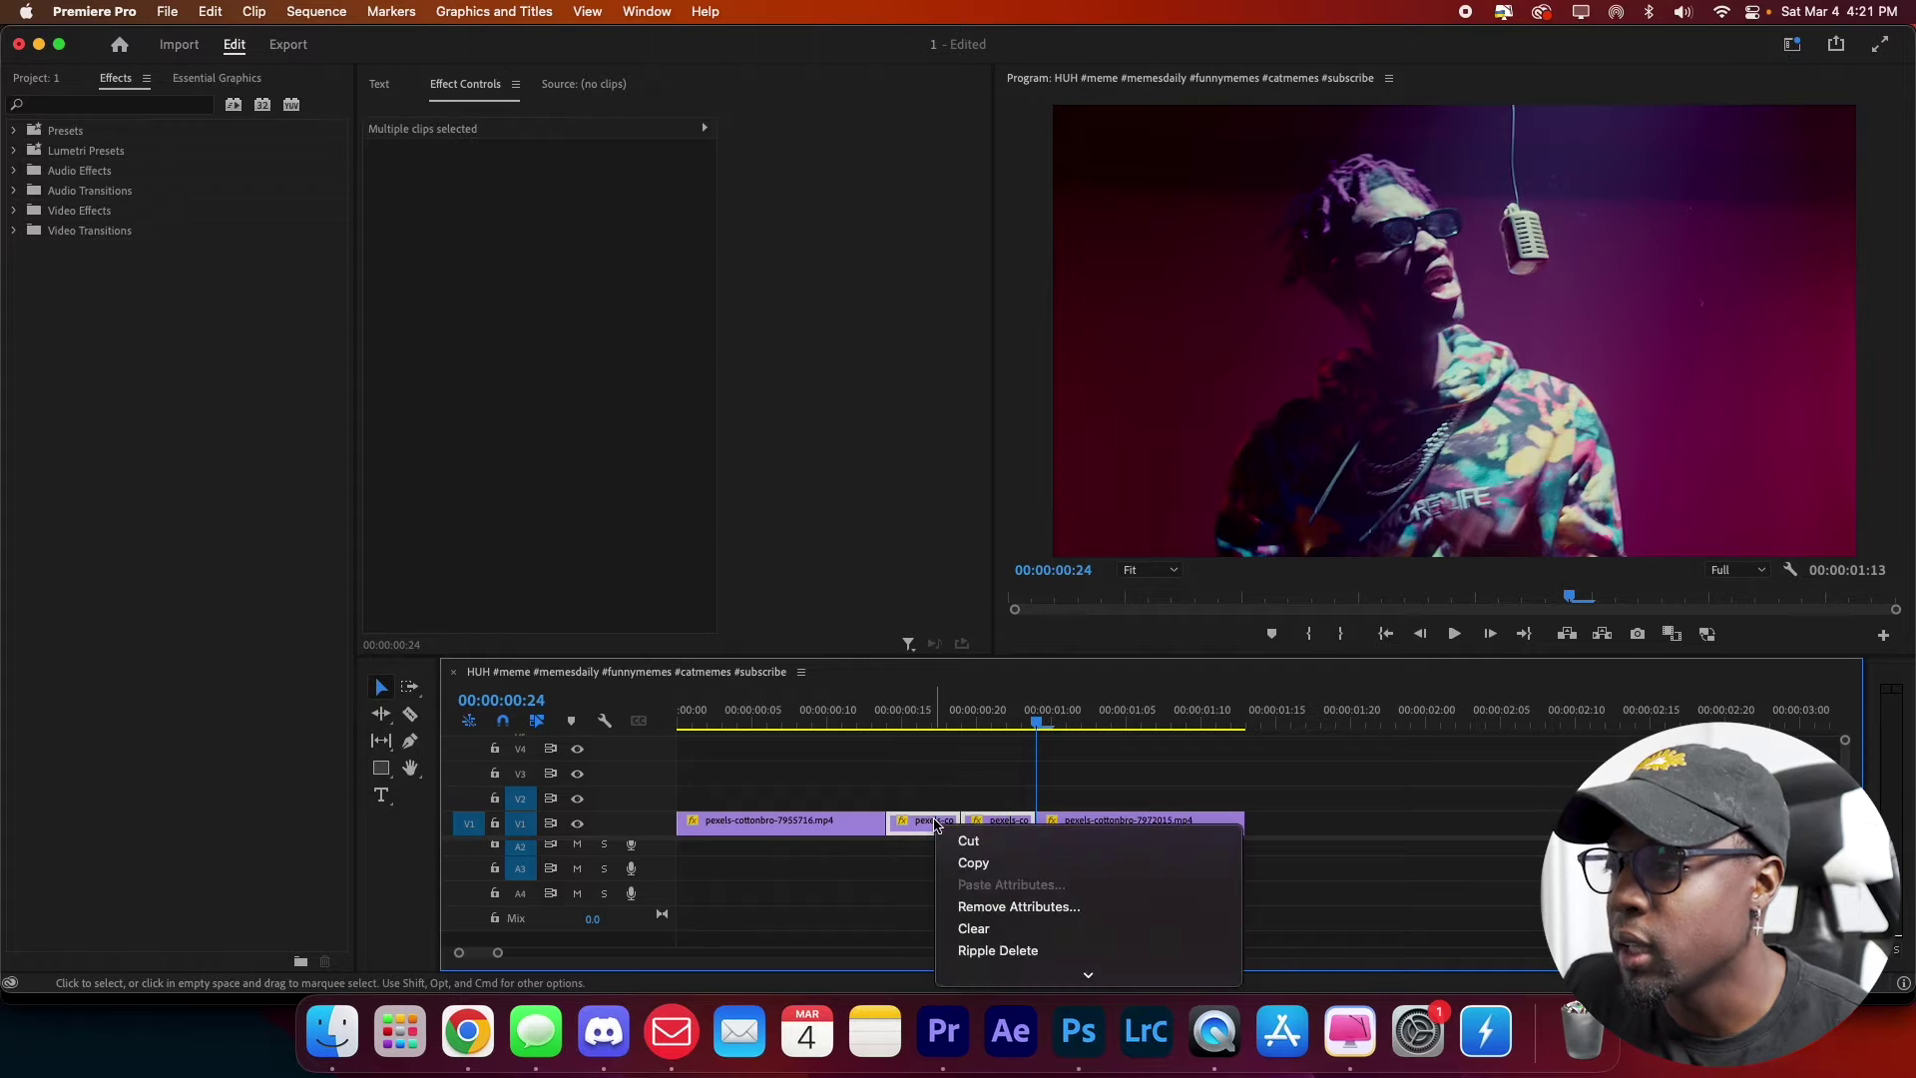
scroll(978, 886, down, 10)
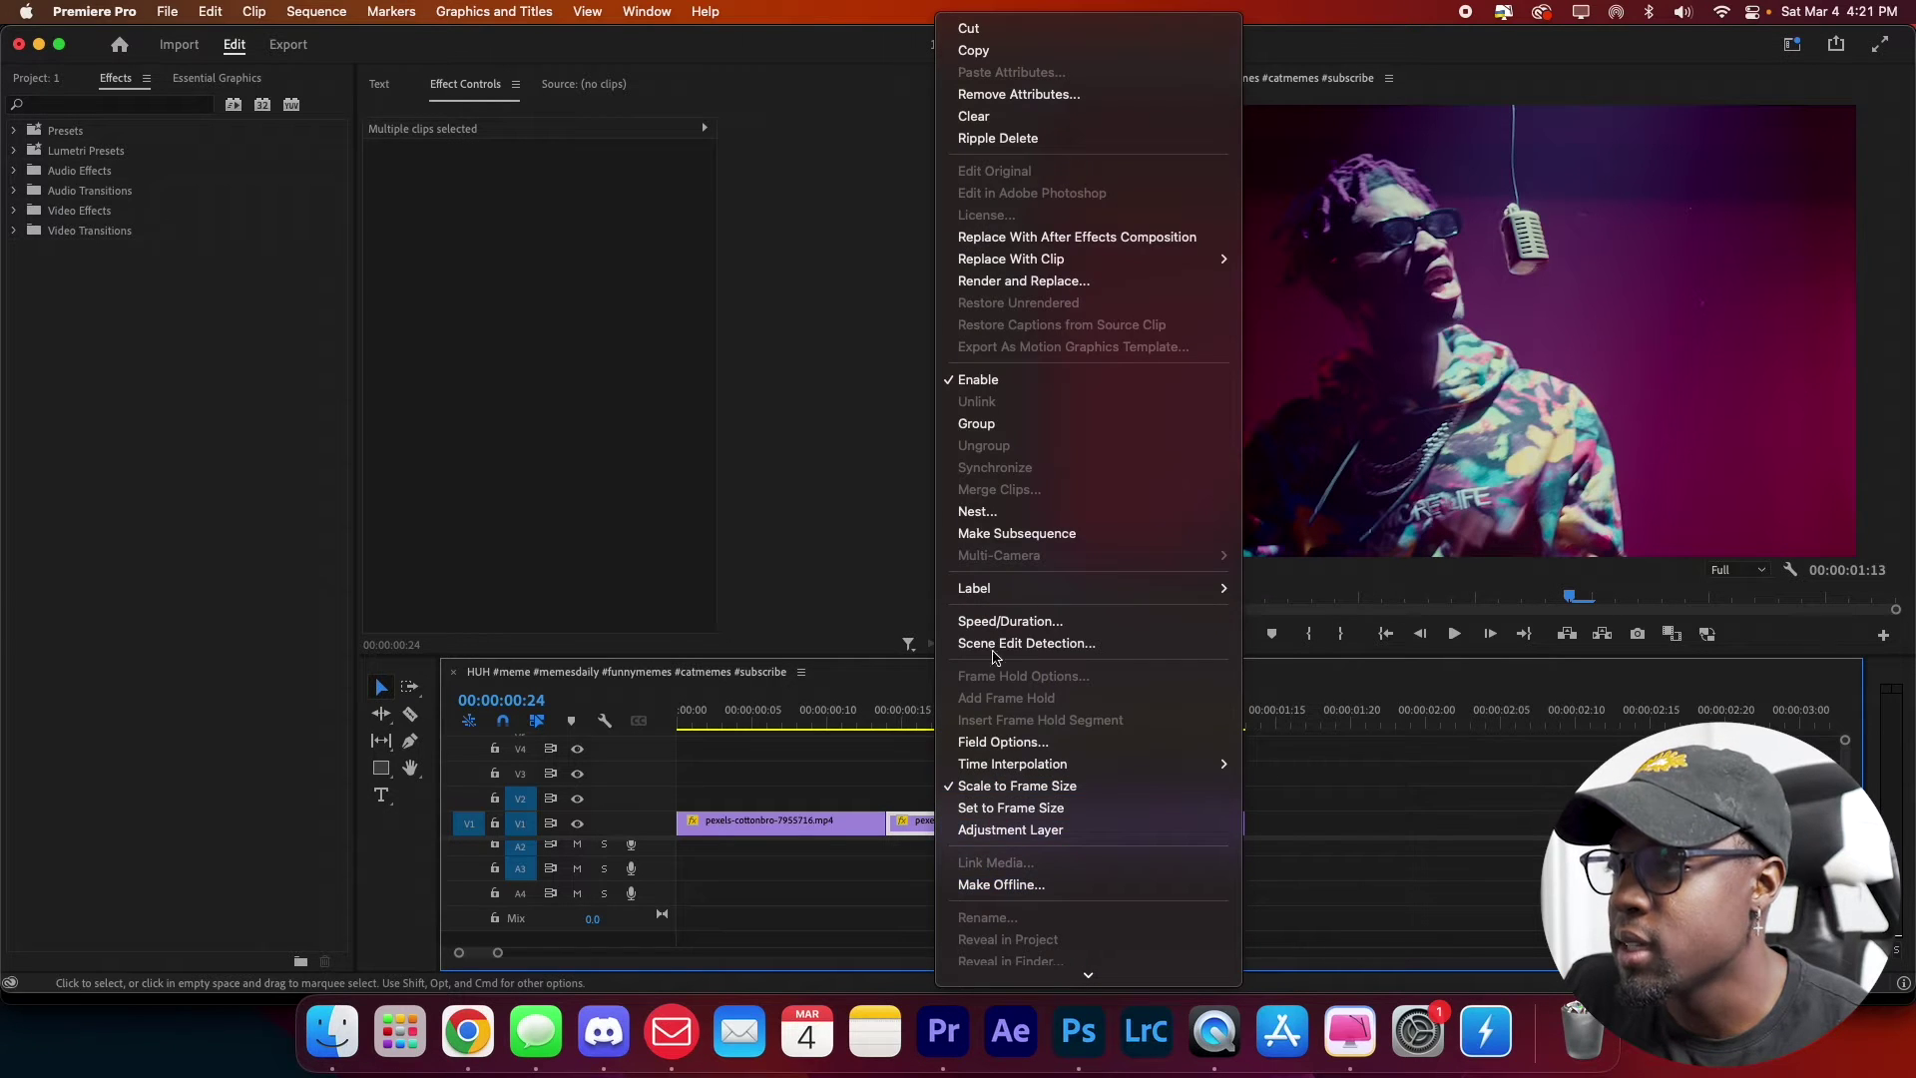
click(990, 517)
key(Return)
click(898, 820)
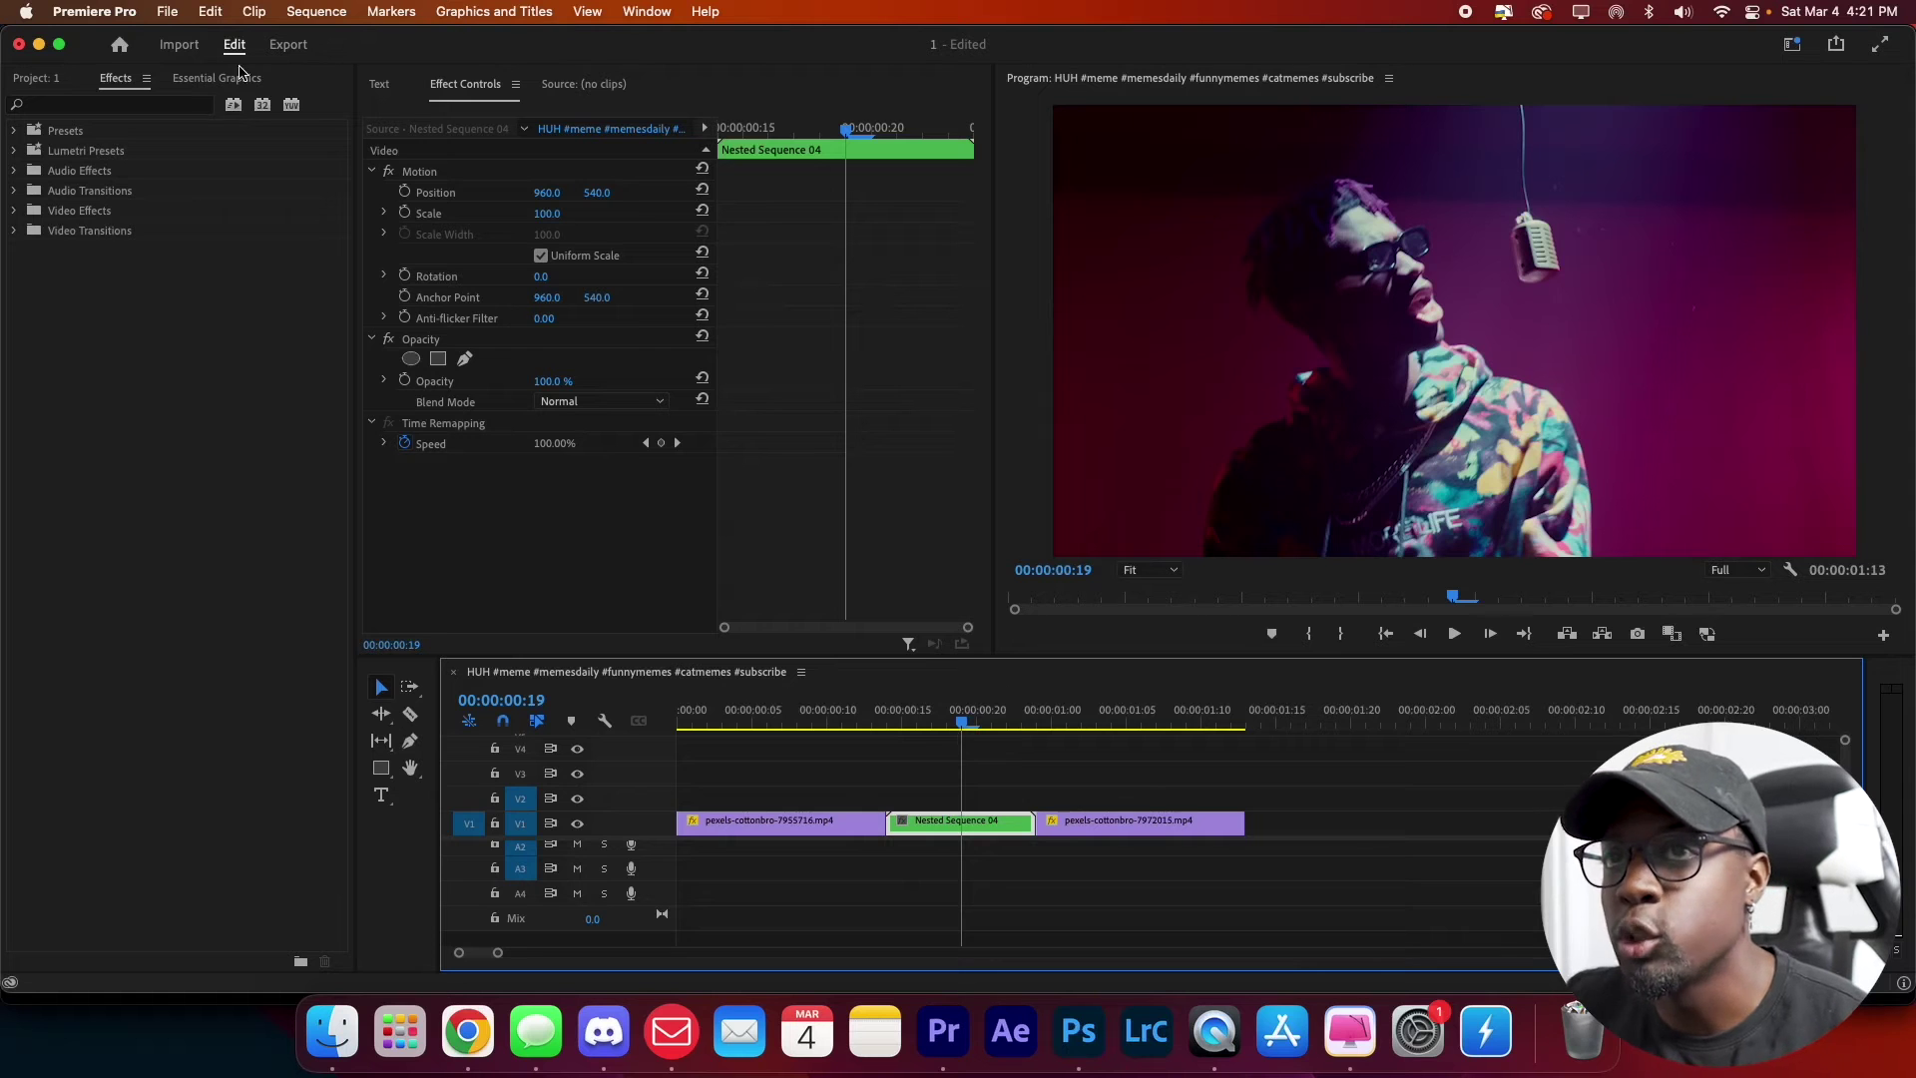
- Find the Levels video effect by searching for "levels" and apply it to the nested sequence
click(170, 120)
click(132, 100)
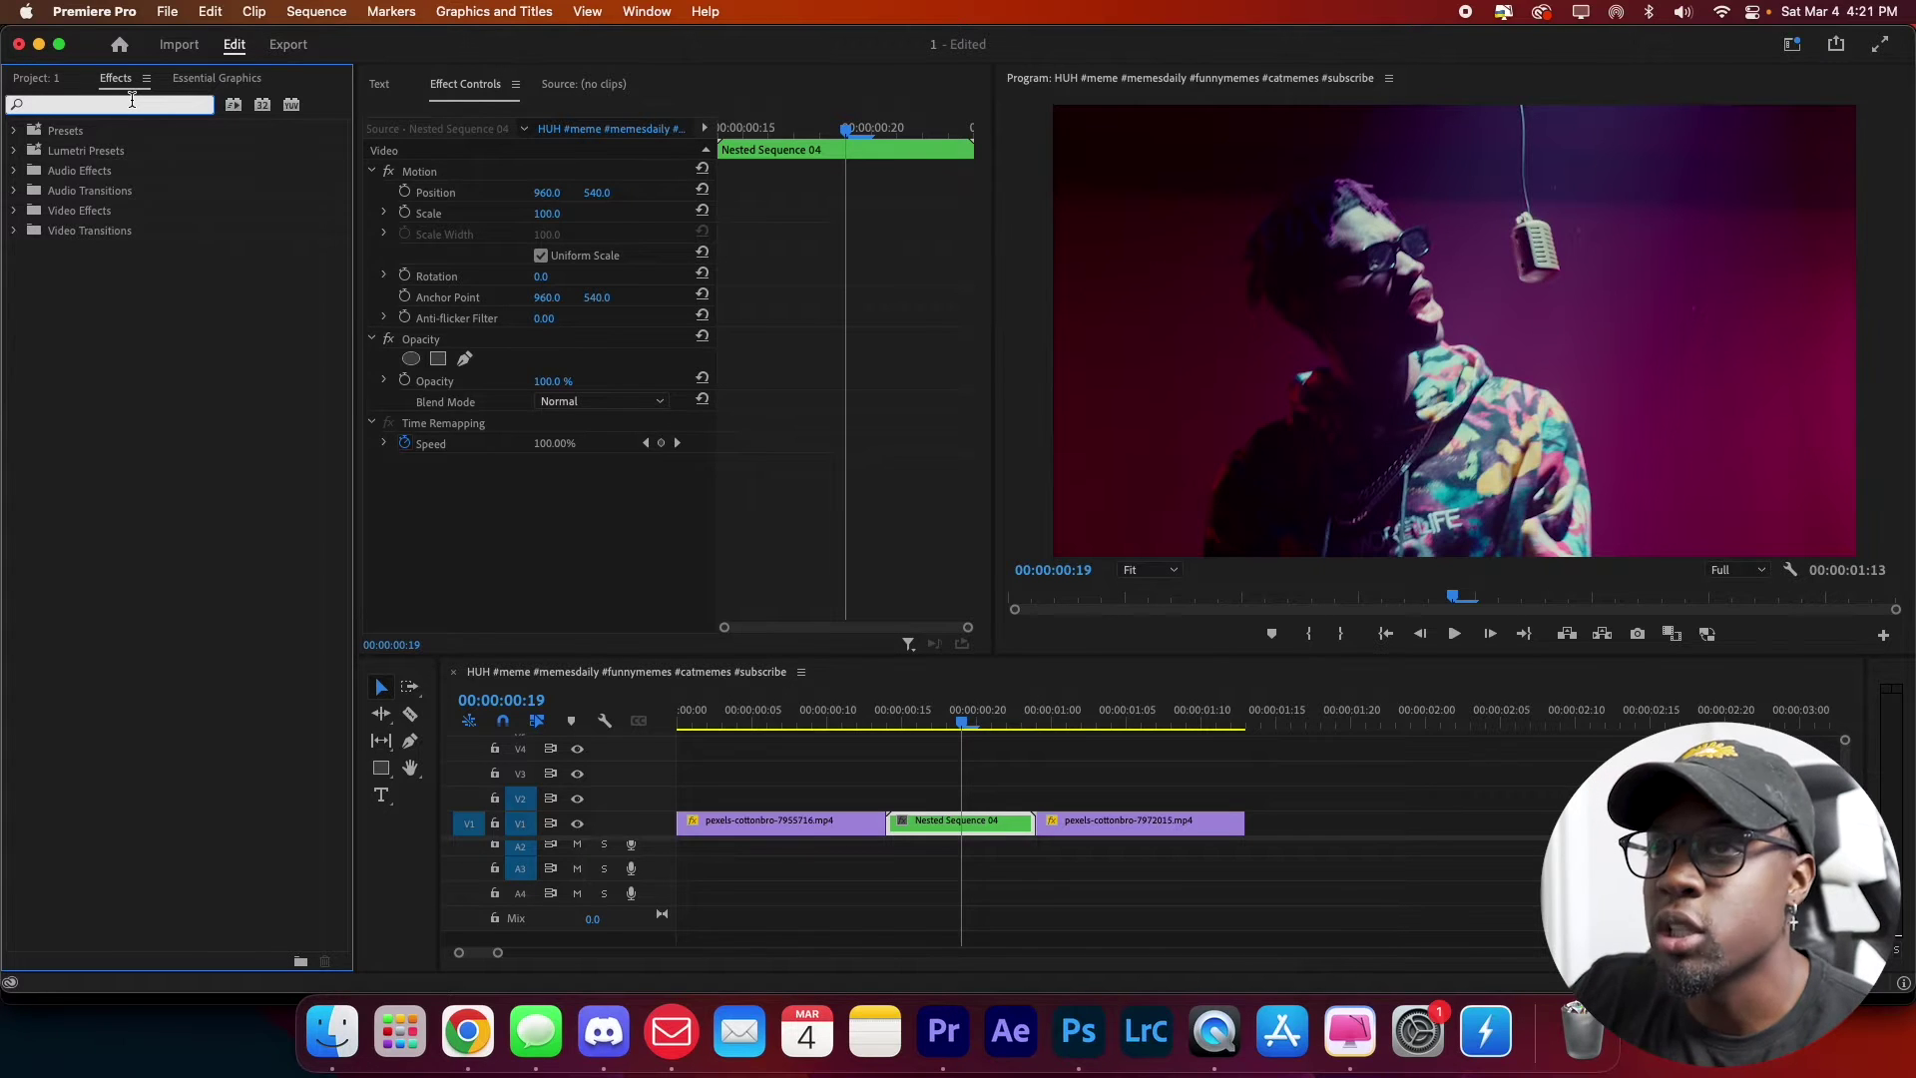
text(levels)
drag(110, 251, 1088, 746)
drag(983, 825, 982, 822)
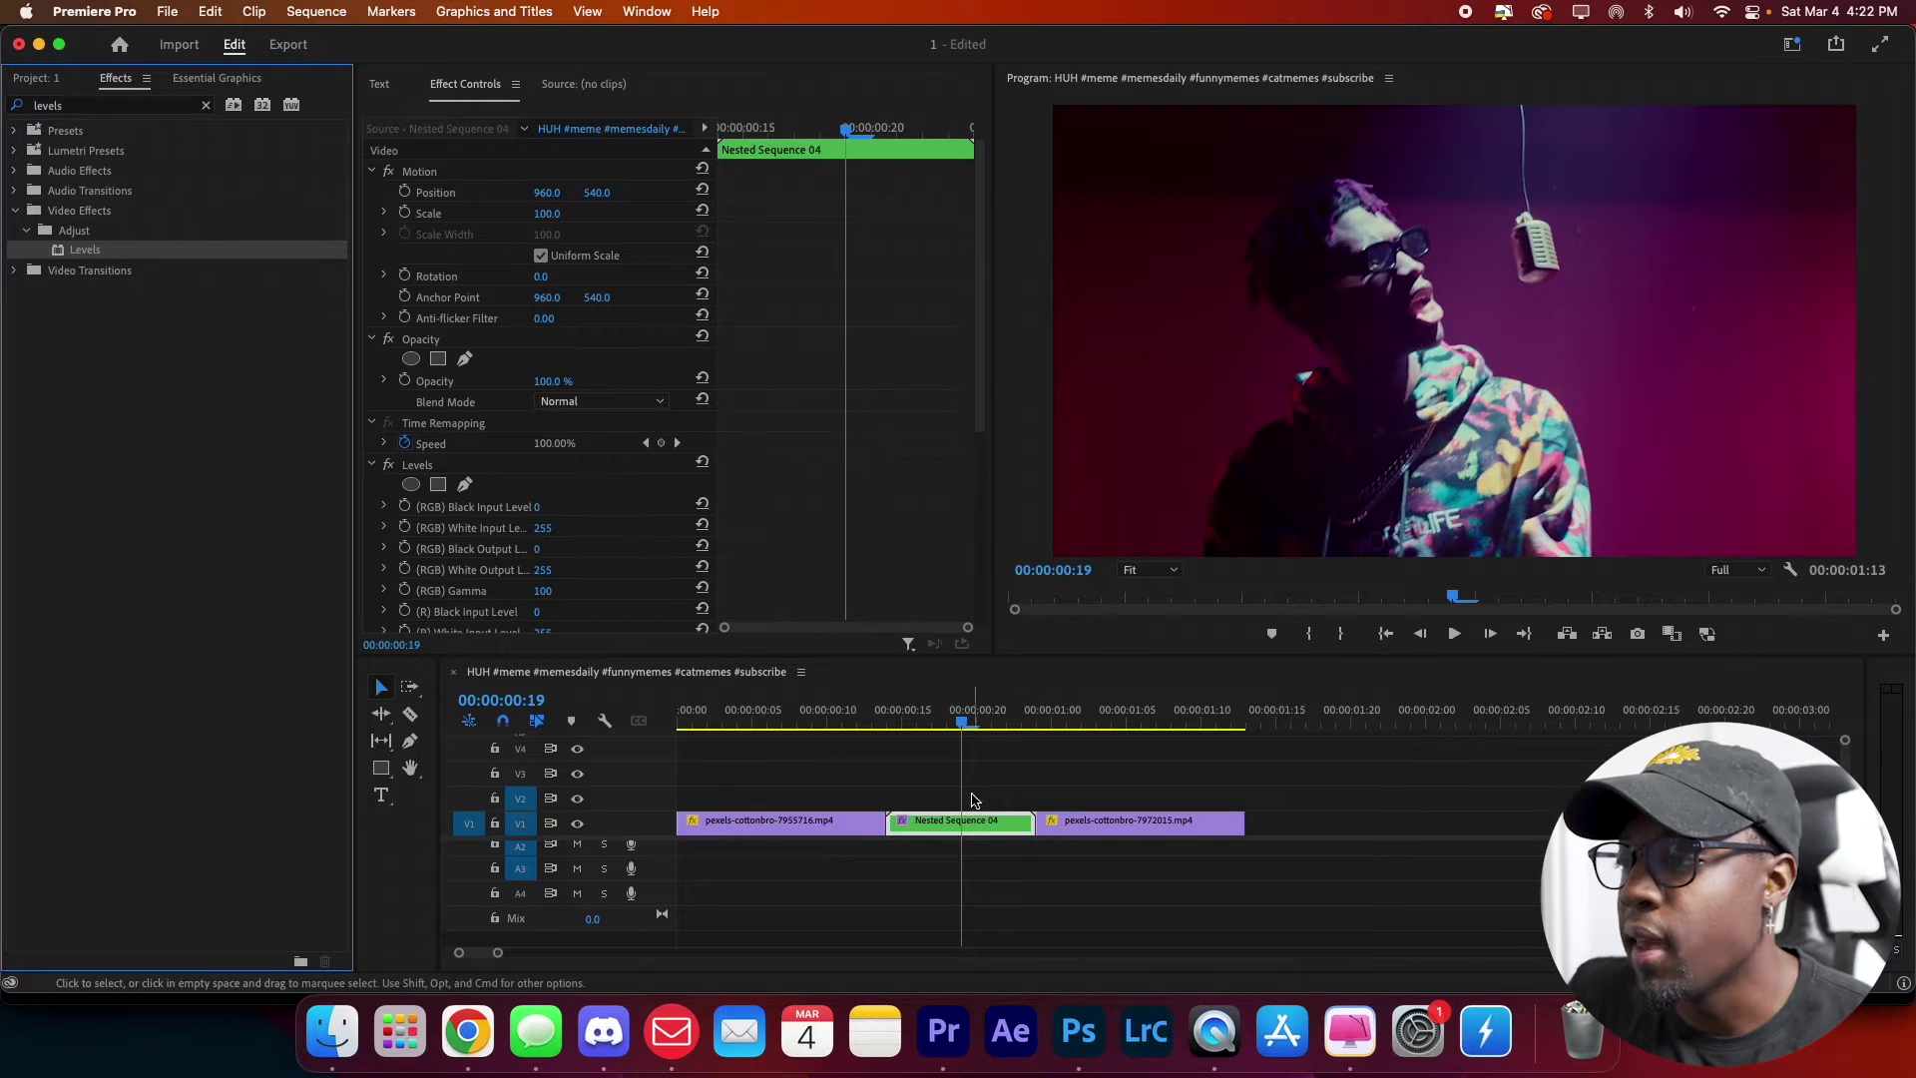
- Set the Levels (RGB) White Input Level to 150 and start keyframing it at 00:00:00:19, the middle of the nest
click(966, 825)
drag(964, 722, 965, 721)
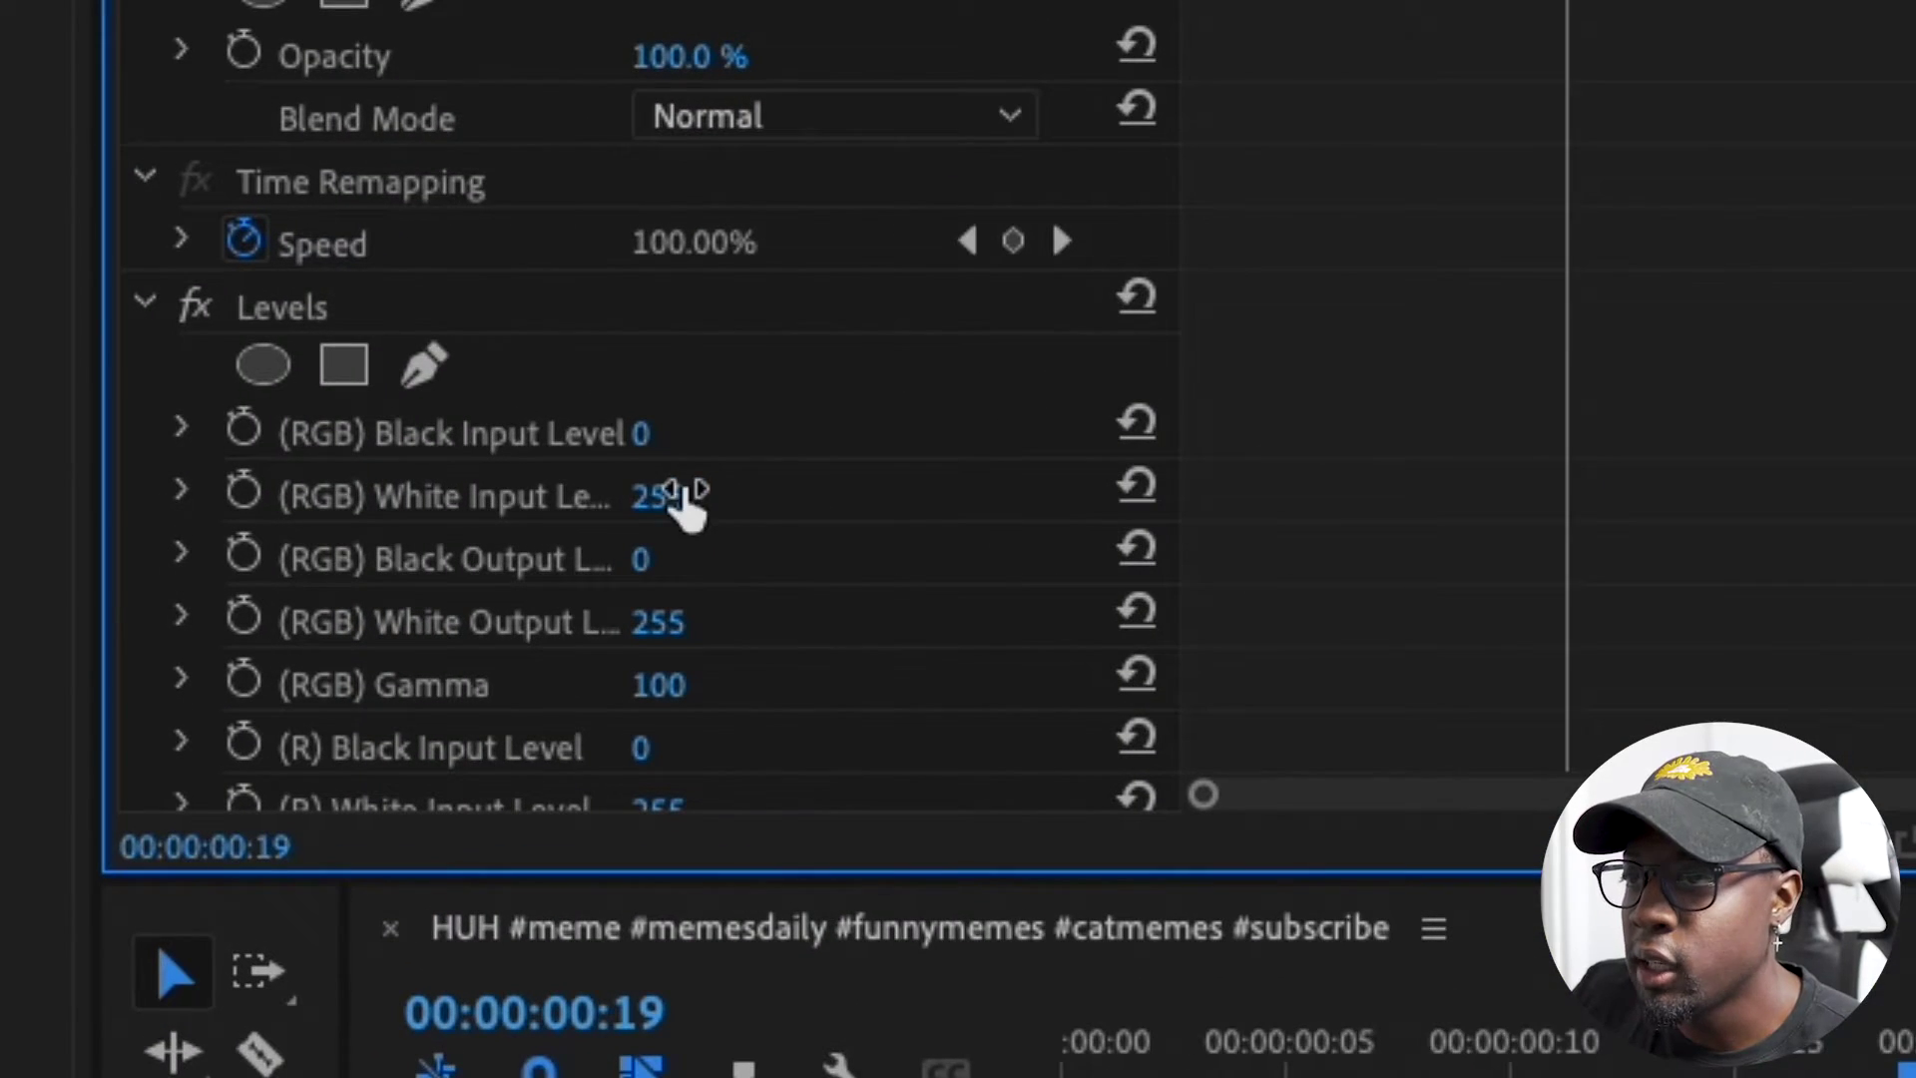
click(681, 494)
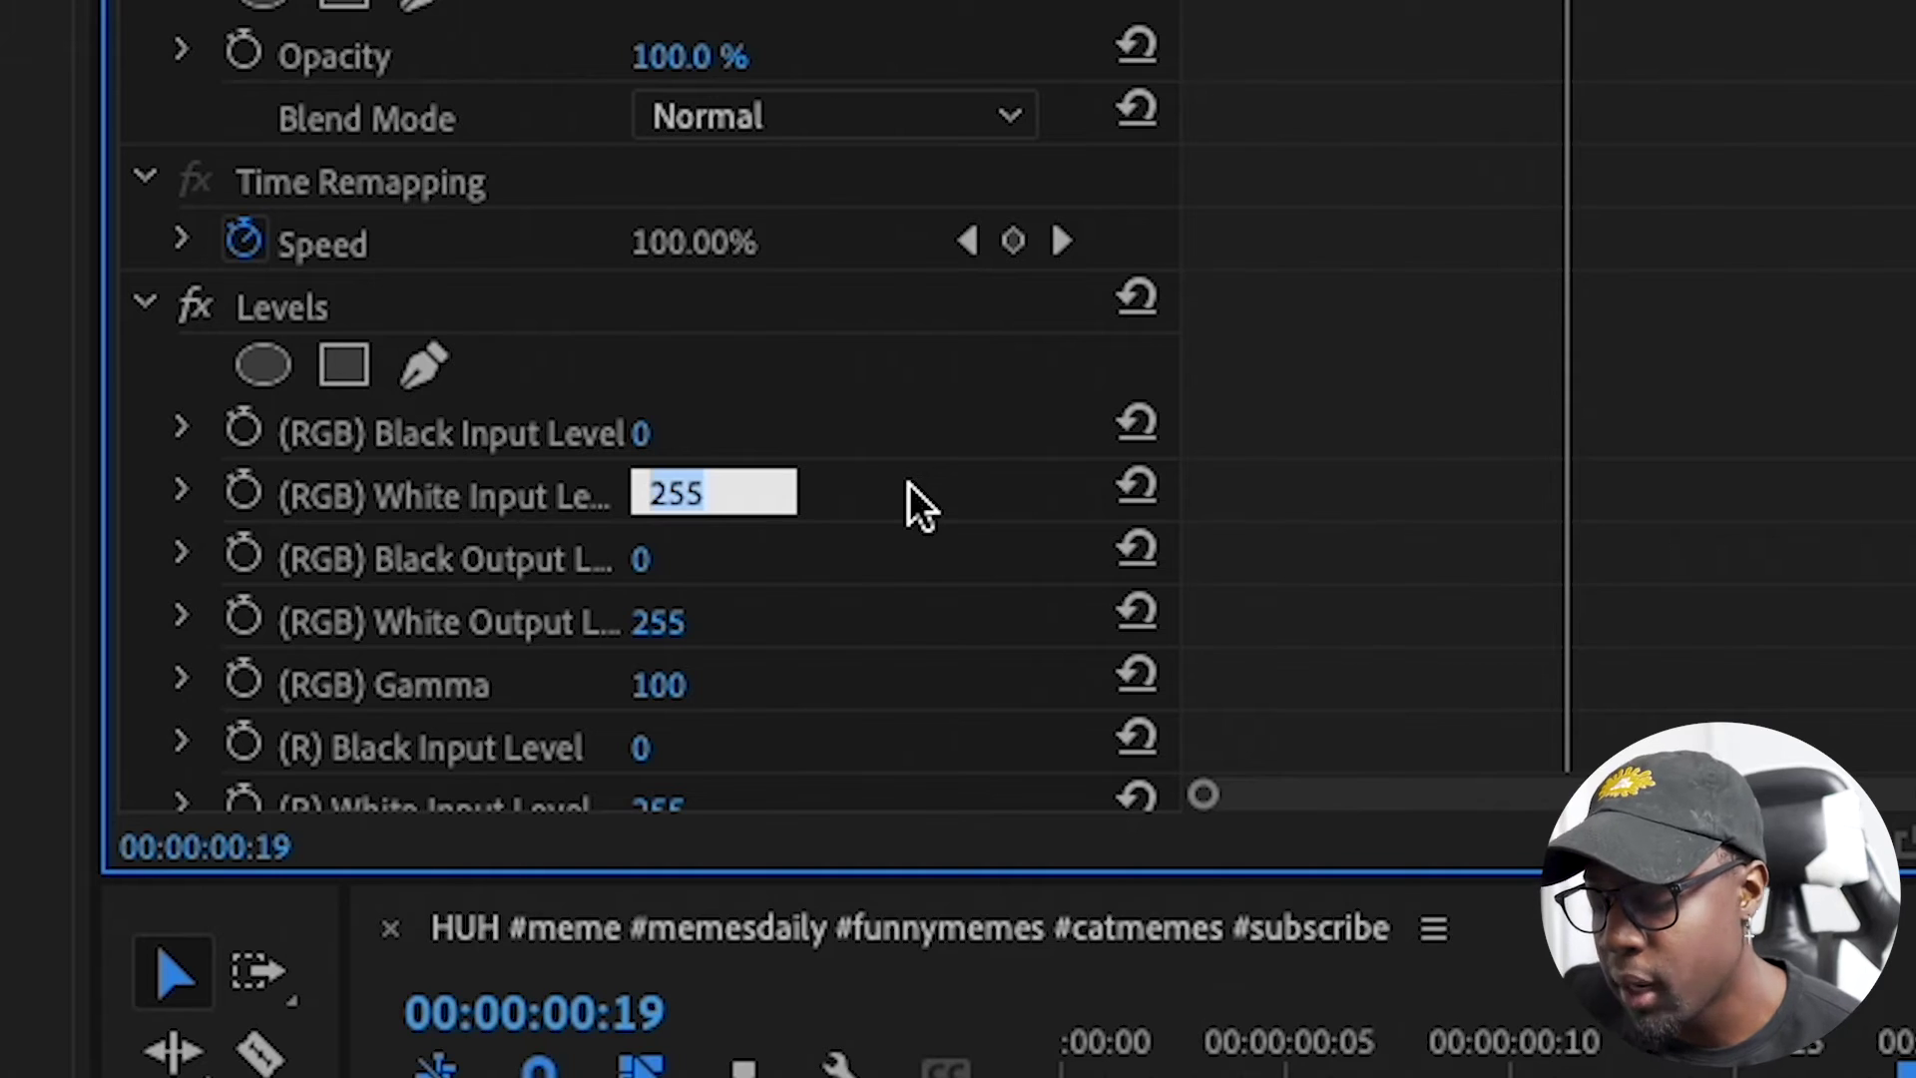
text(15)
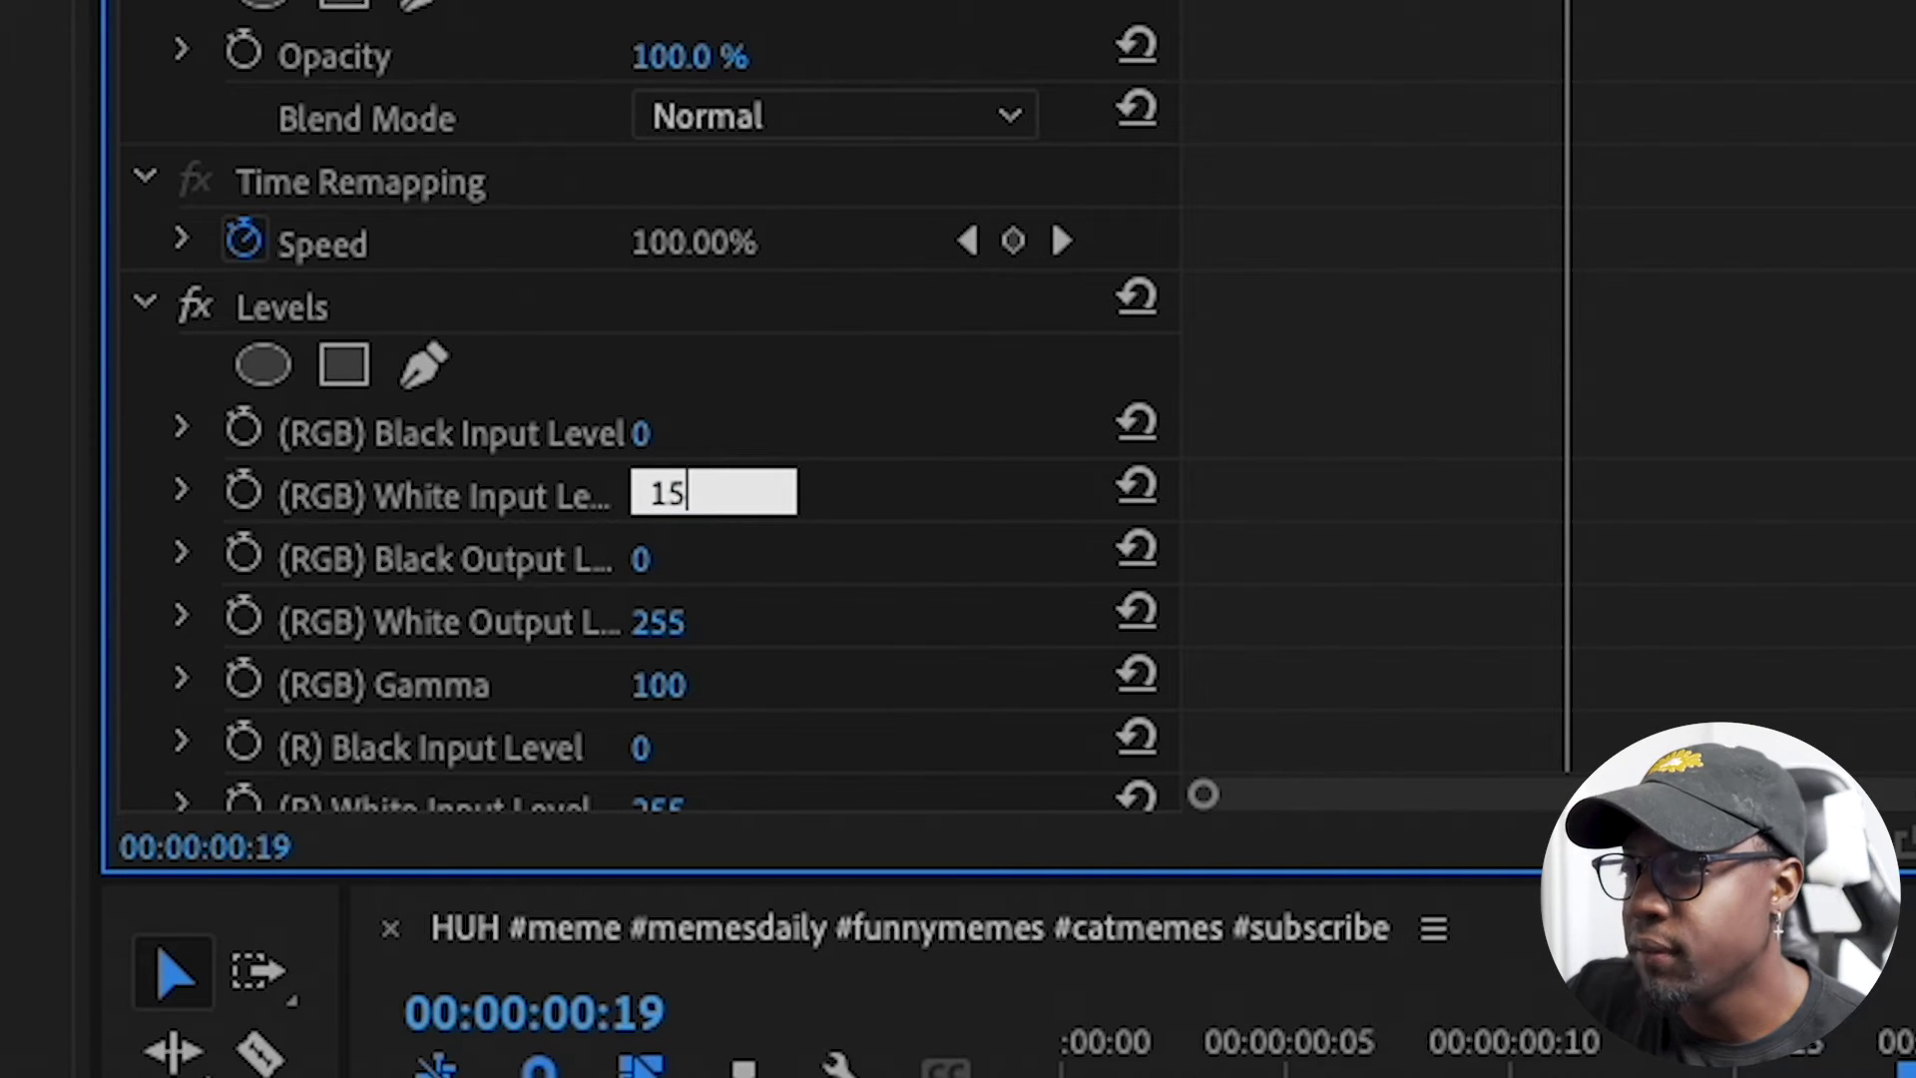
key(Return)
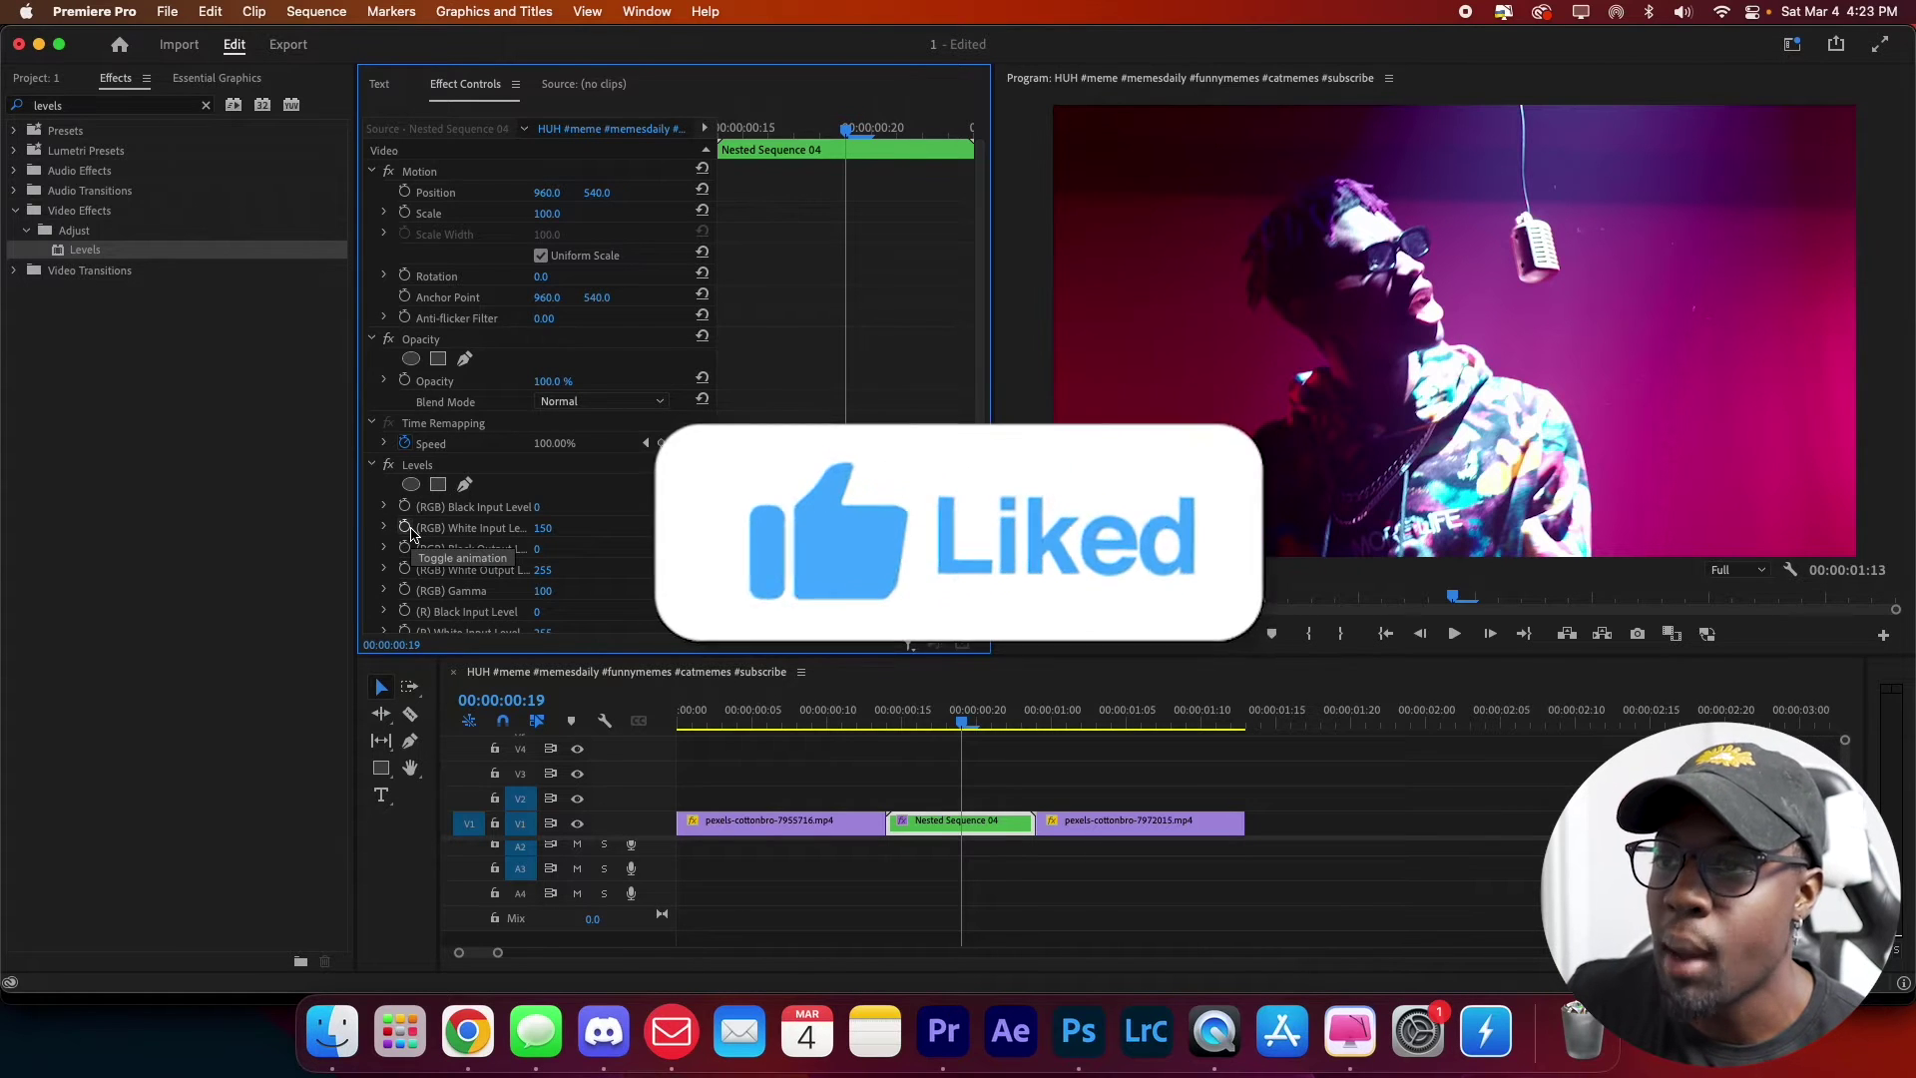
click(408, 528)
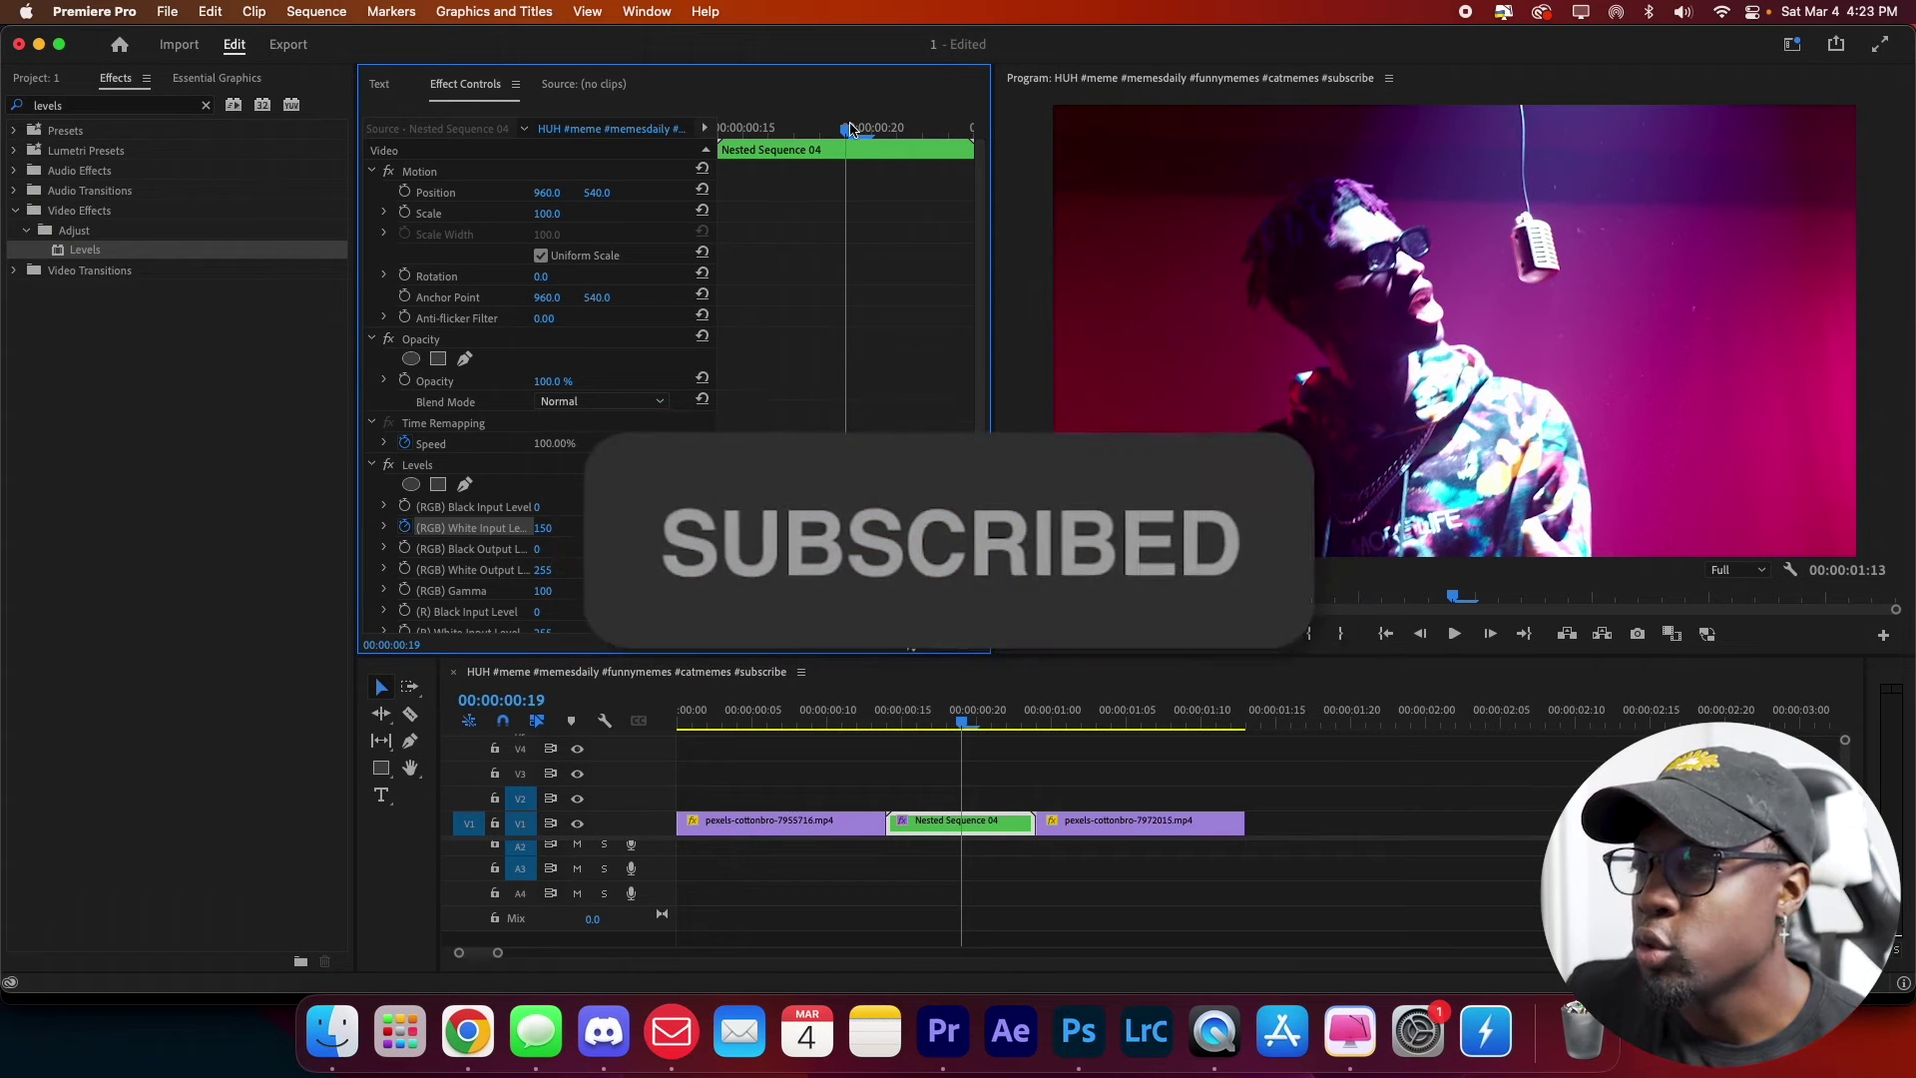
- Add a (RGB) White Input Level keyframe reset to 255 and place it at the very start of the nest
drag(848, 128, 820, 128)
click(701, 527)
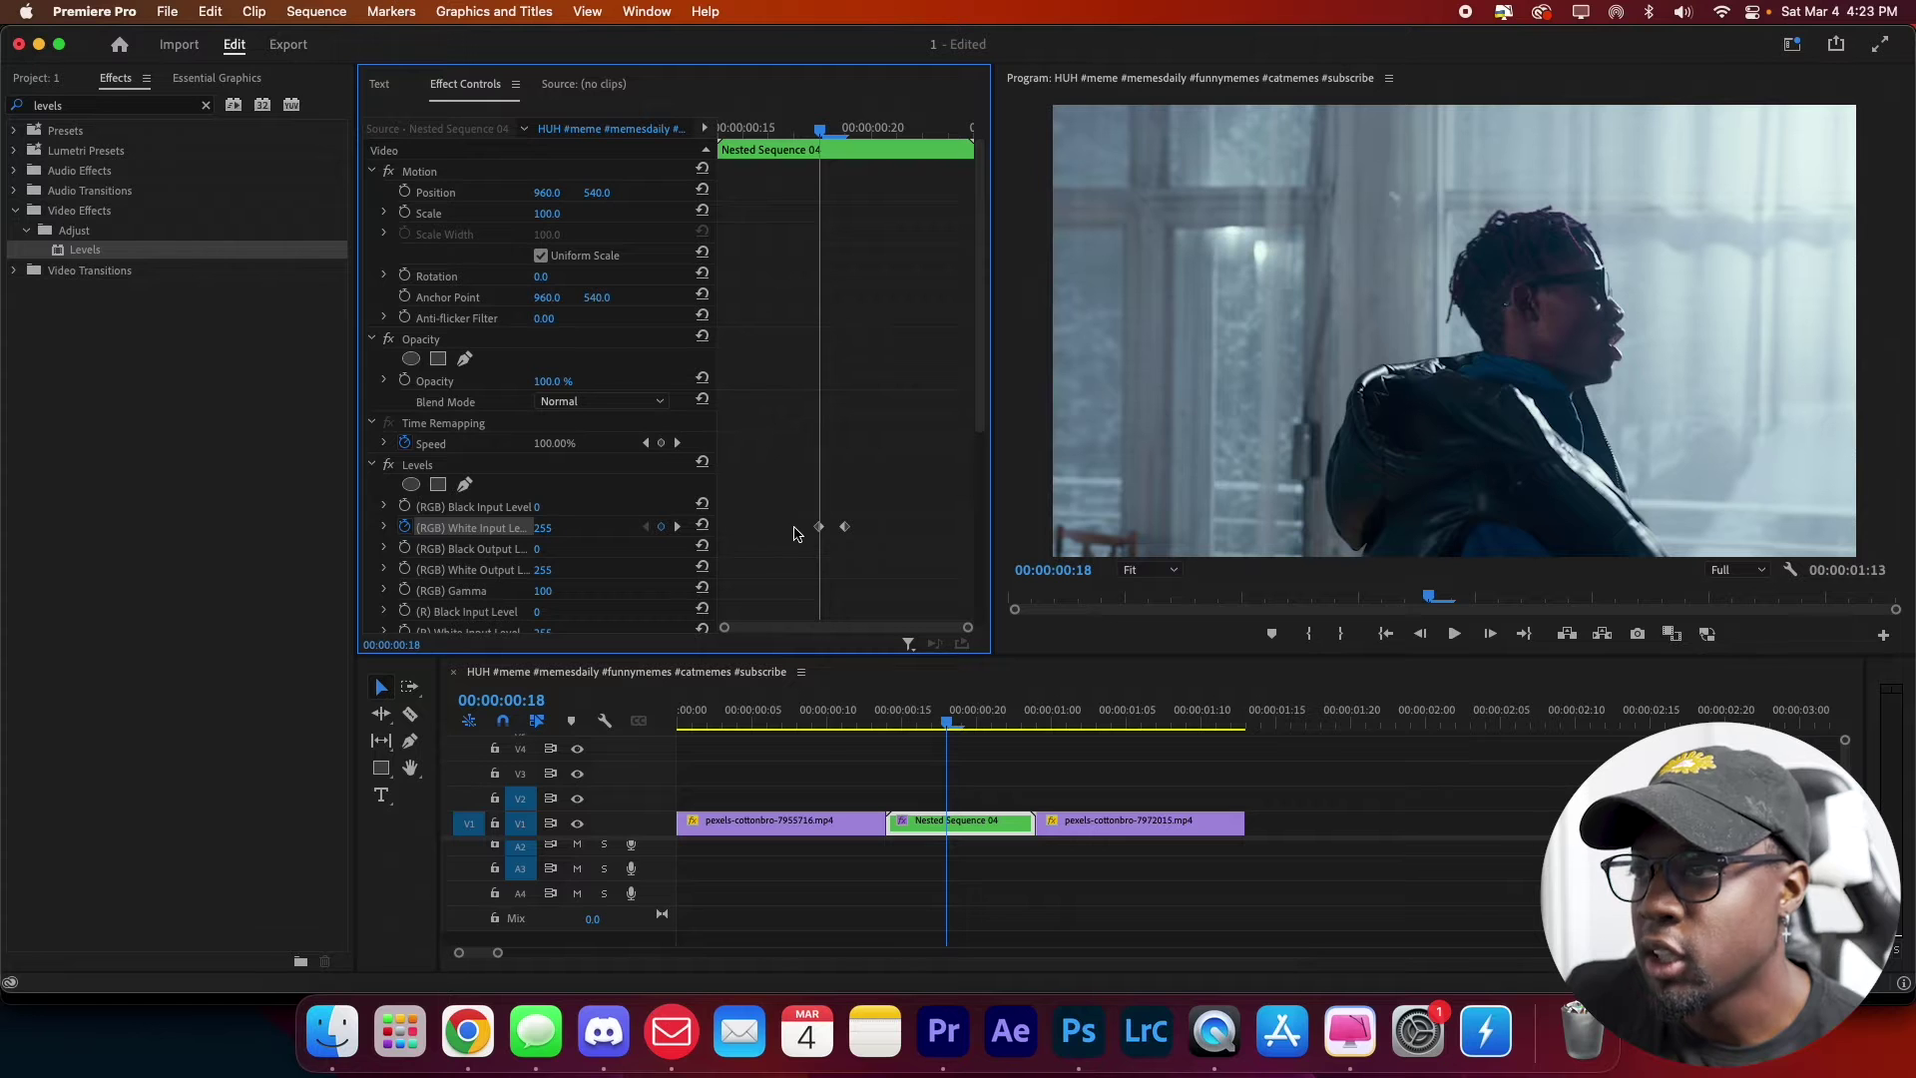
drag(820, 527, 711, 529)
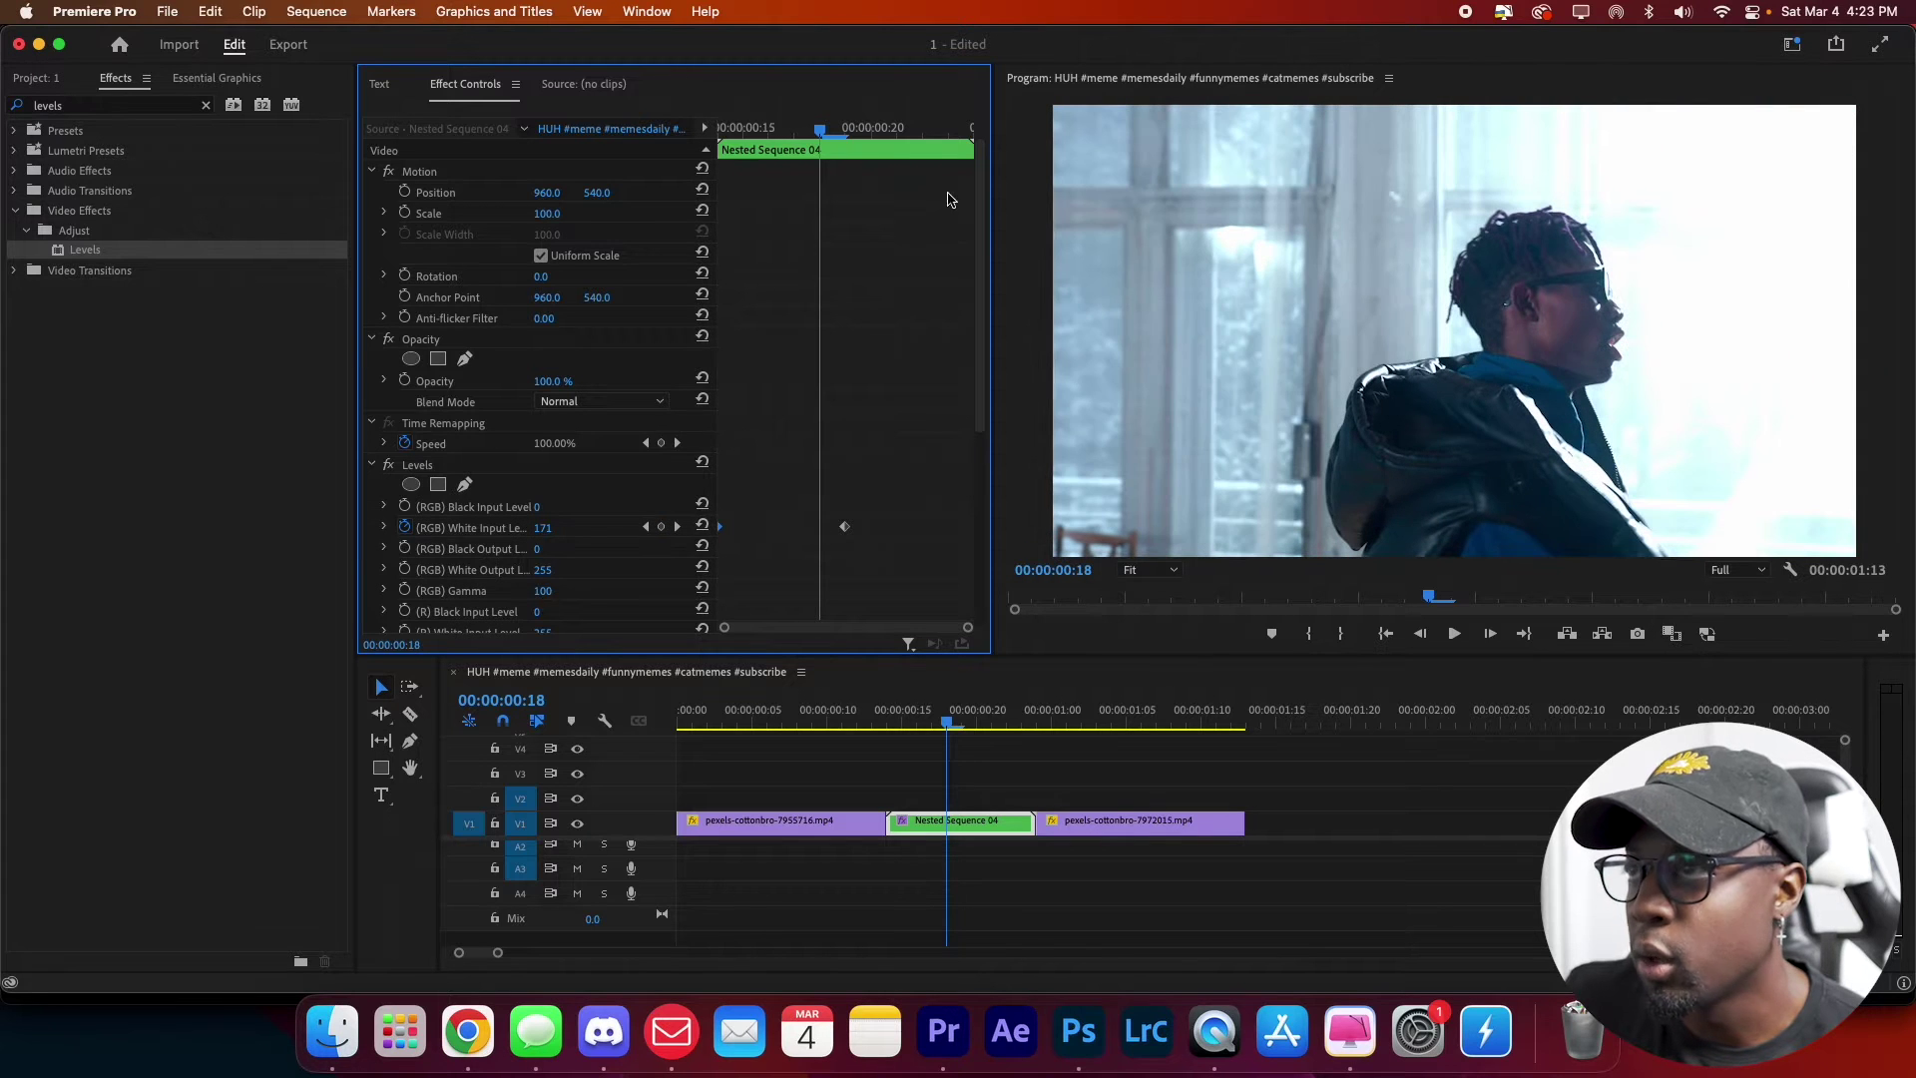
- Place another (RGB) White Input Level keyframe, reset to its default, at the nest's end and play back the flash transition
click(889, 130)
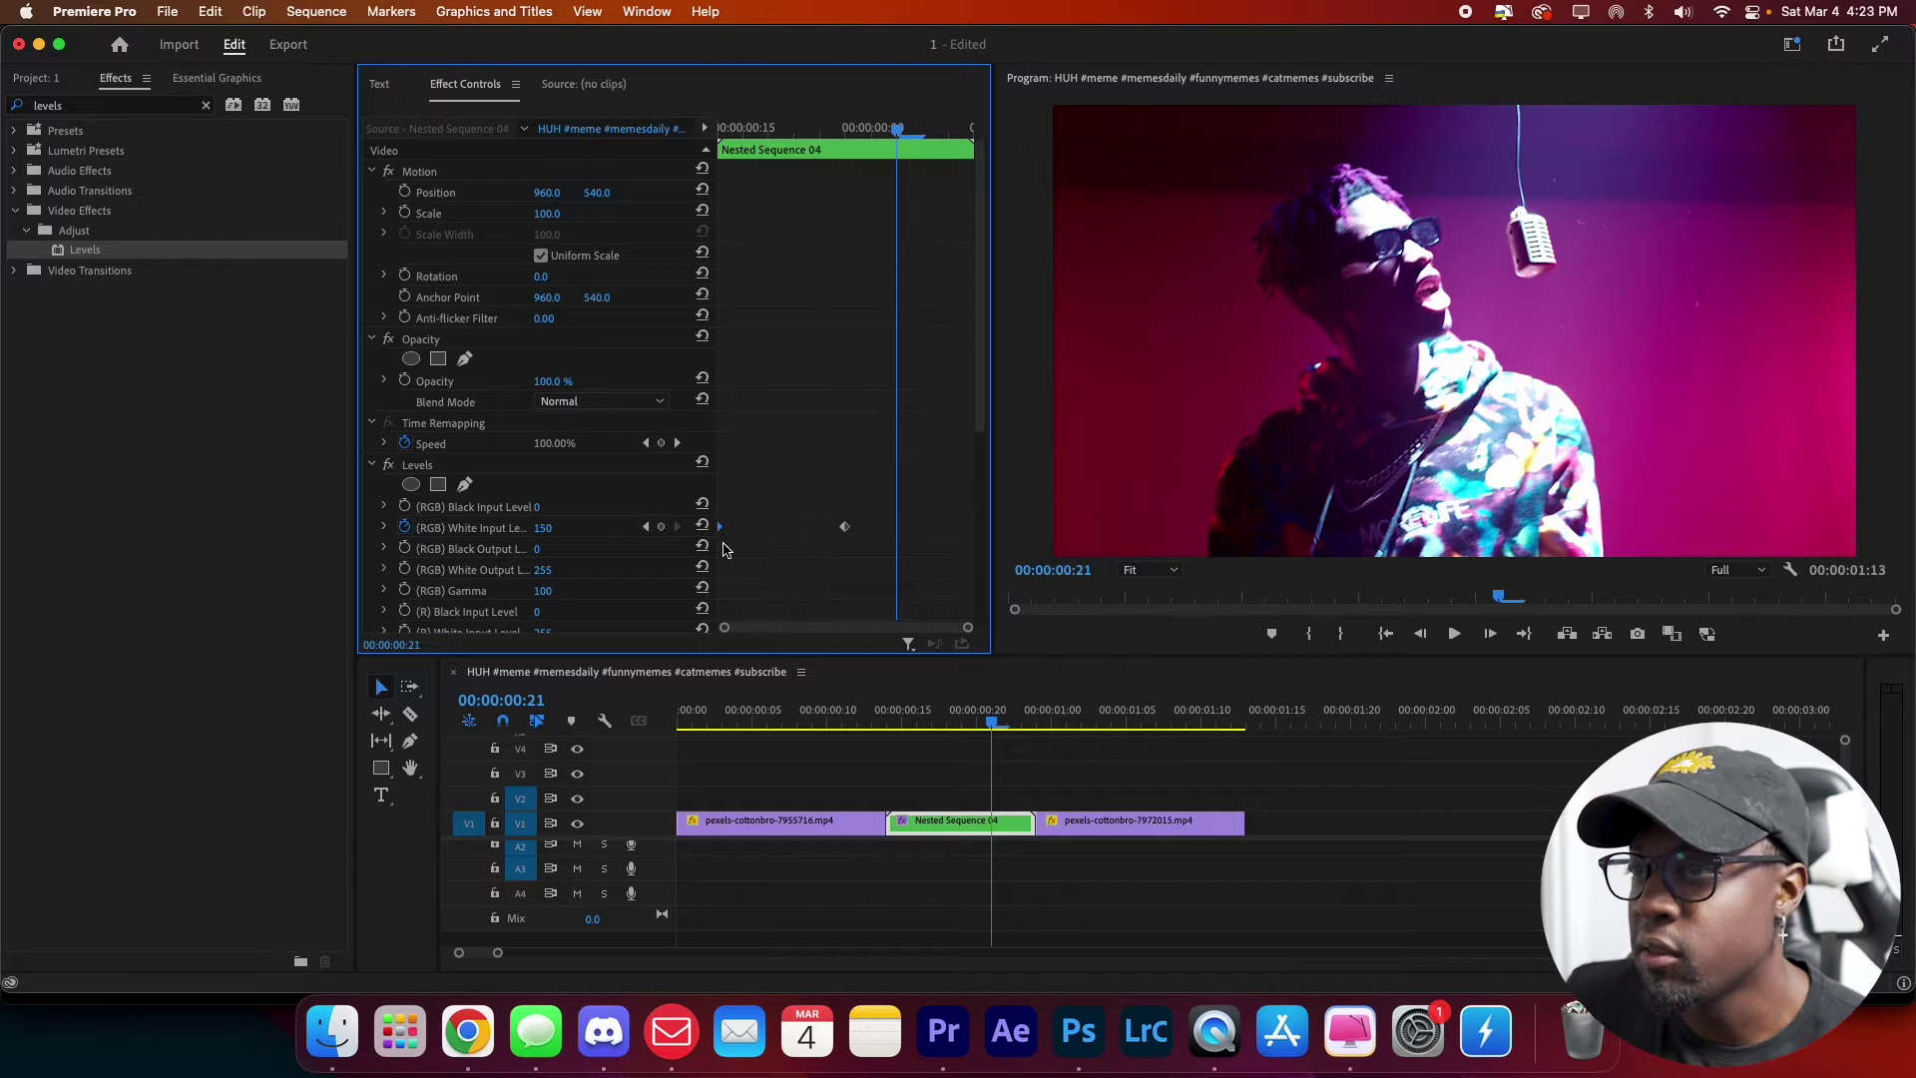
click(702, 527)
drag(897, 527, 1010, 540)
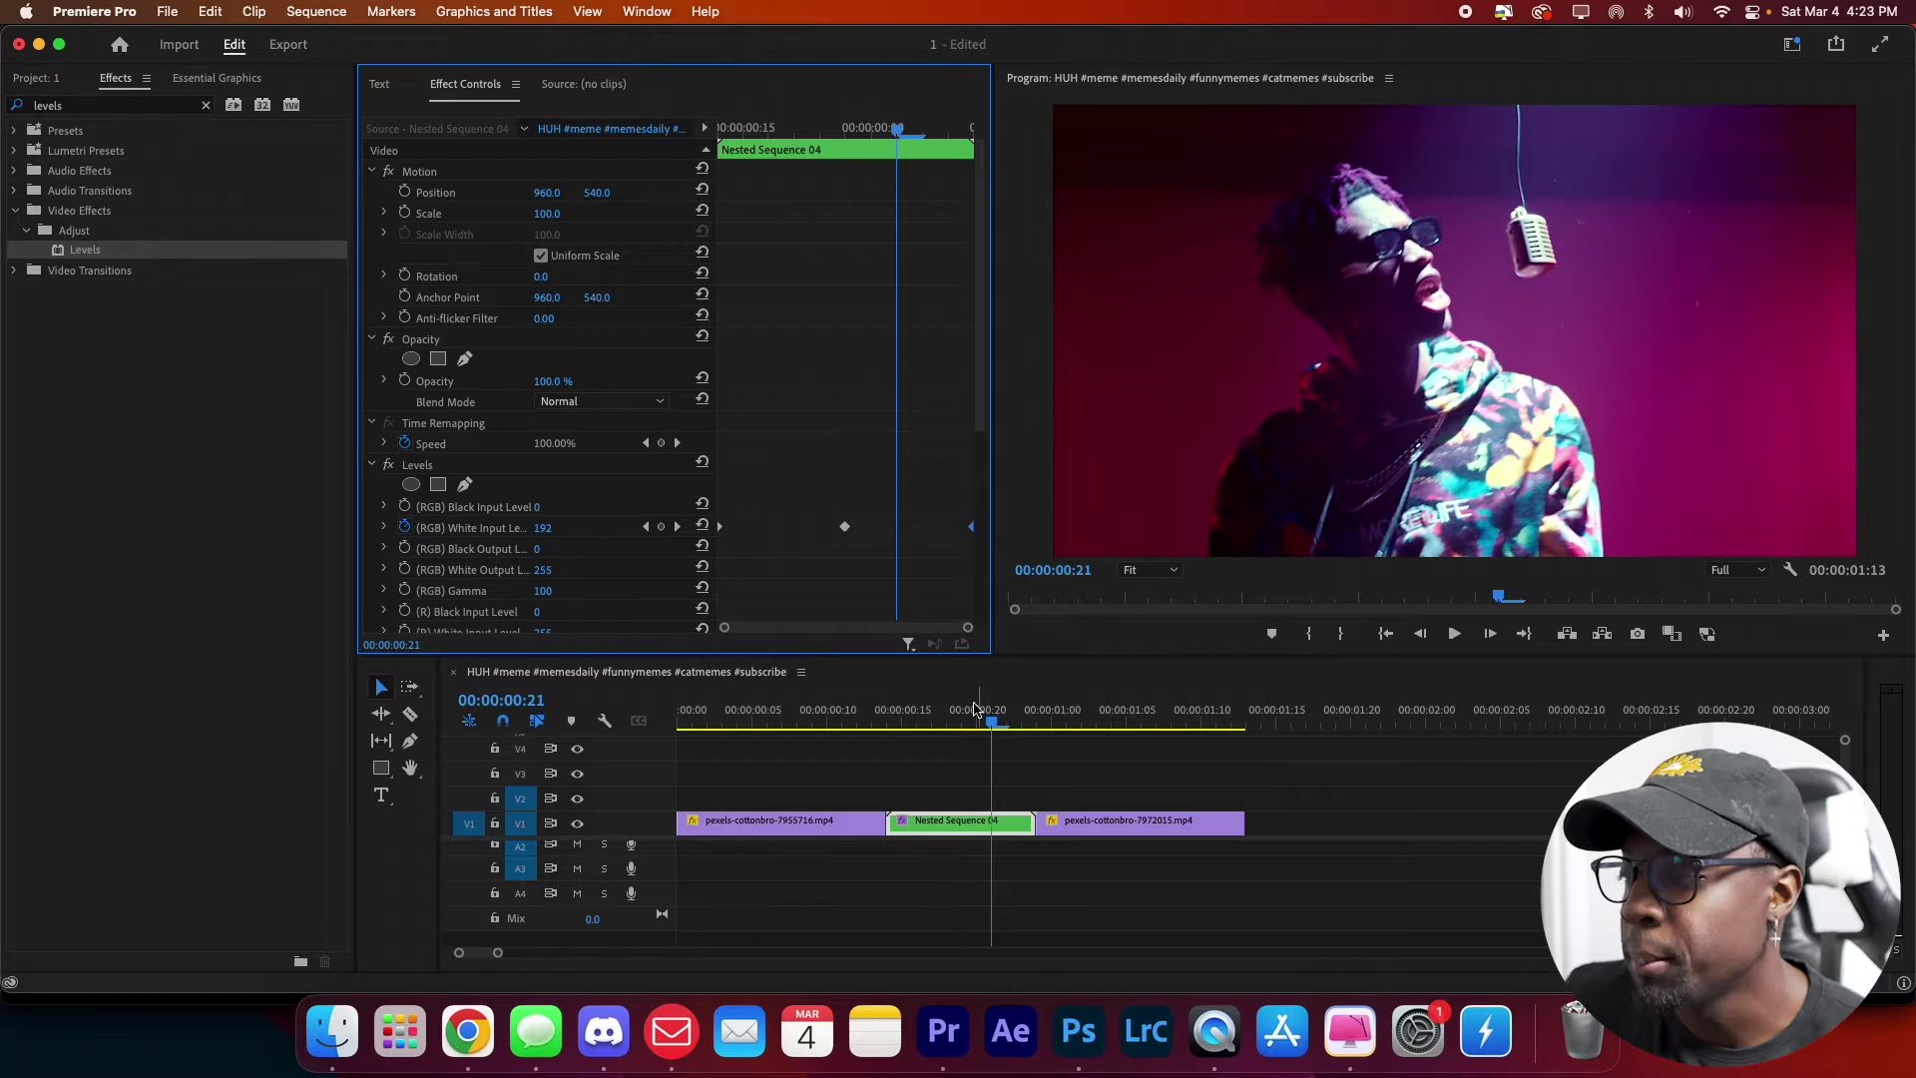
drag(864, 720, 827, 730)
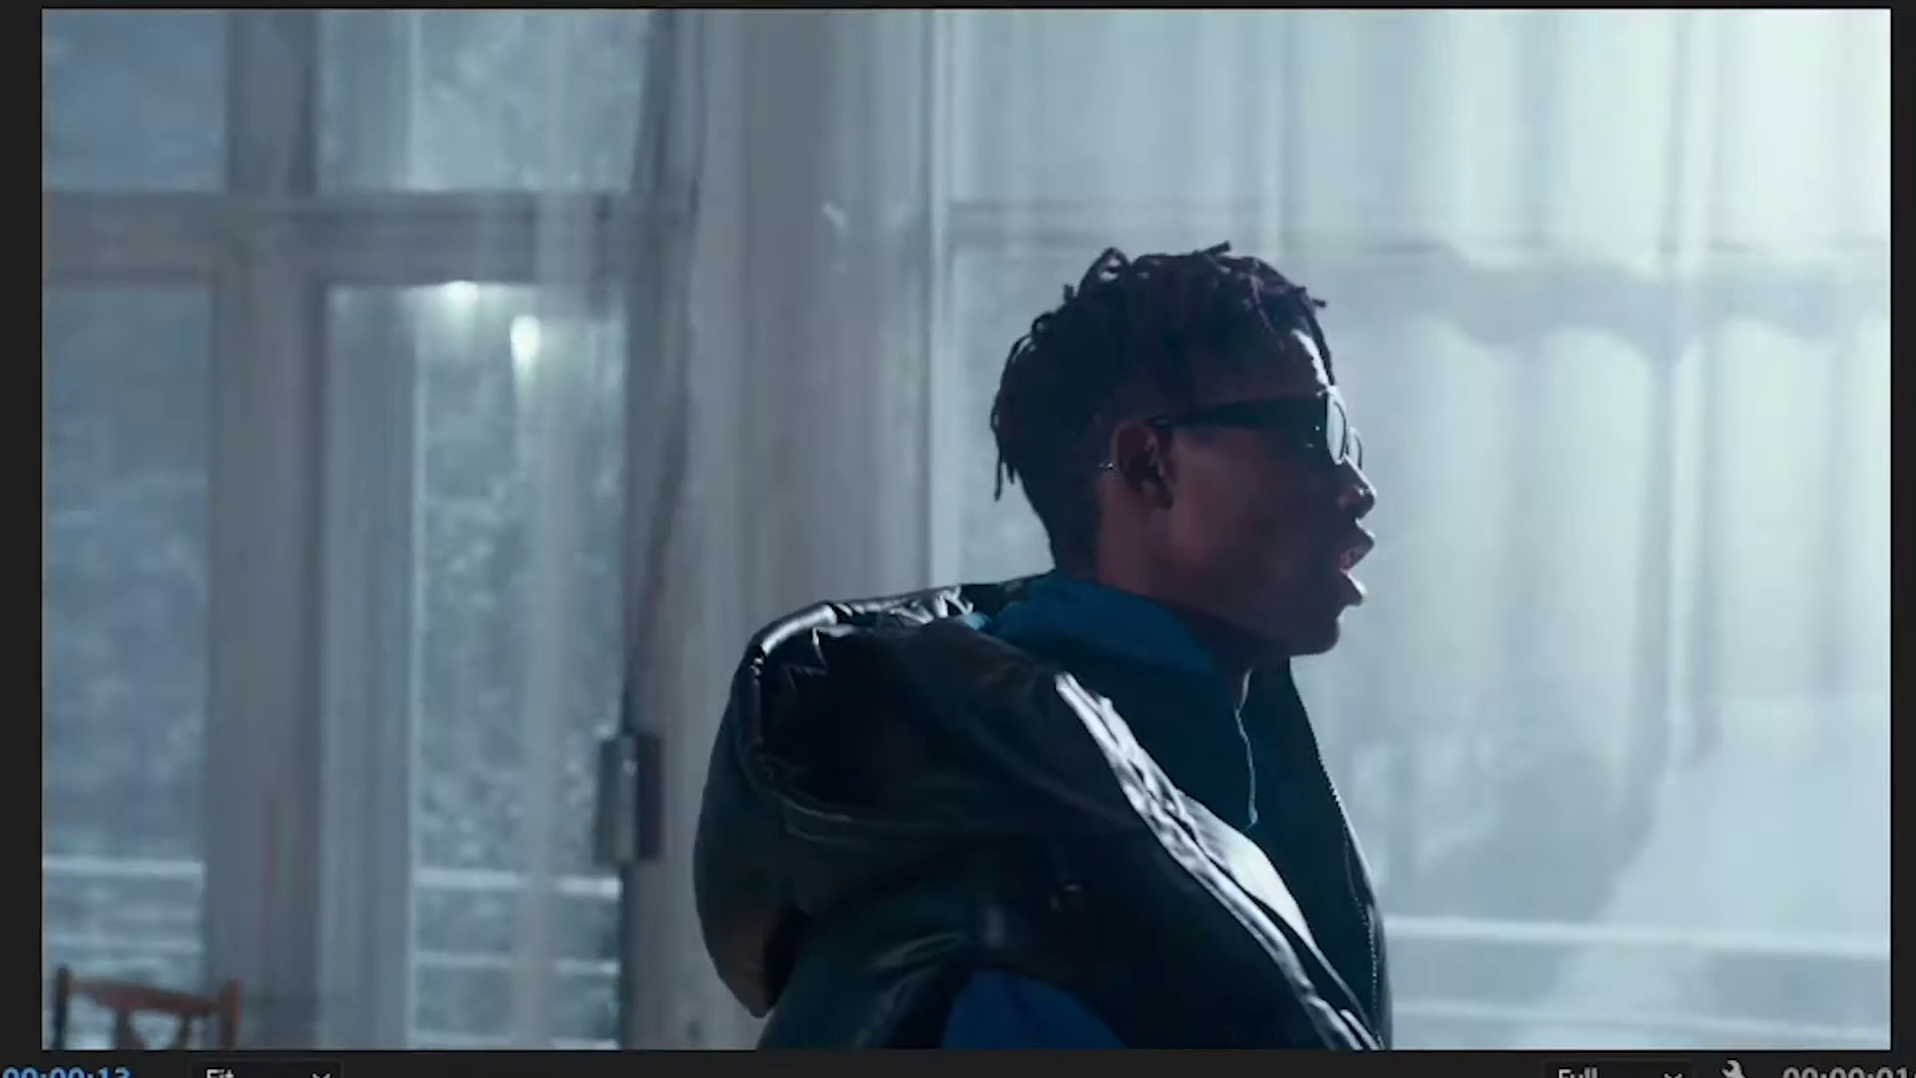
key(space)
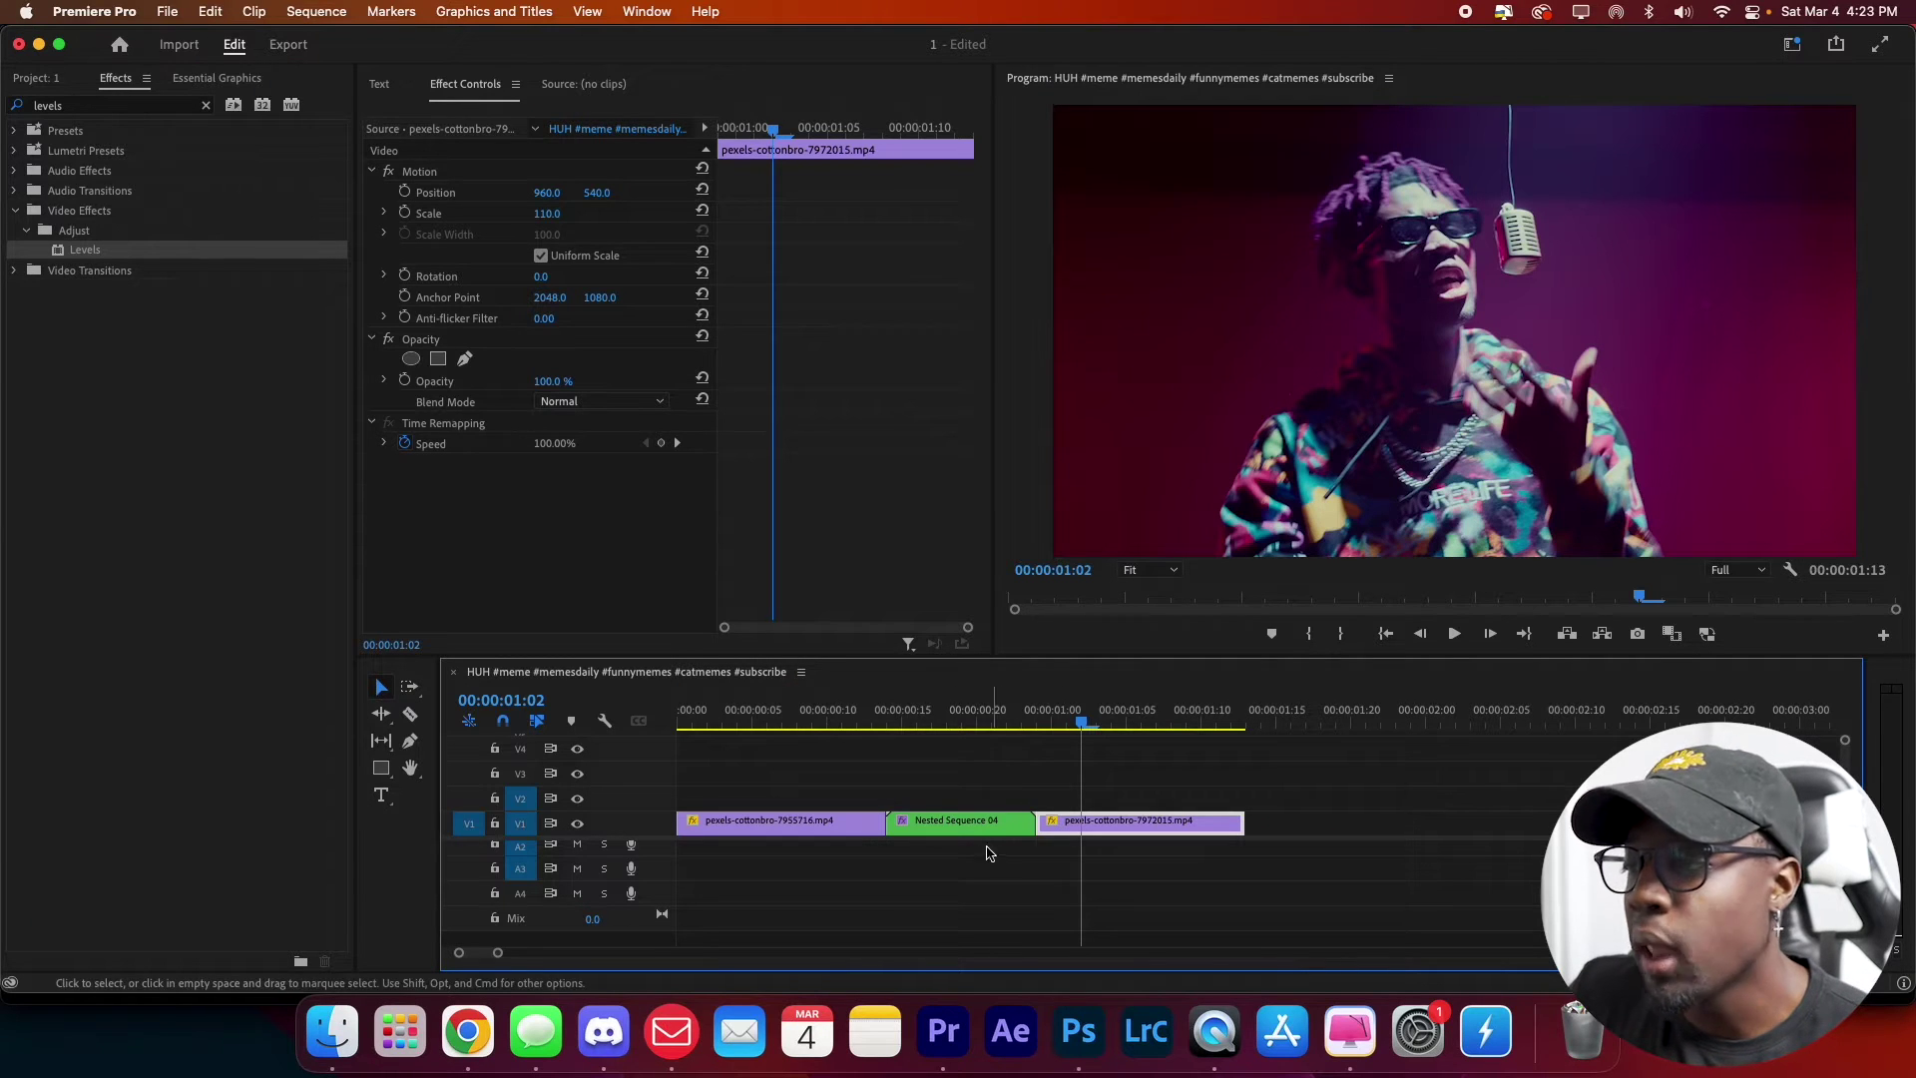
- Save the nested sequence's keyframed Levels effect as an effect preset
click(981, 828)
right_click(436, 469)
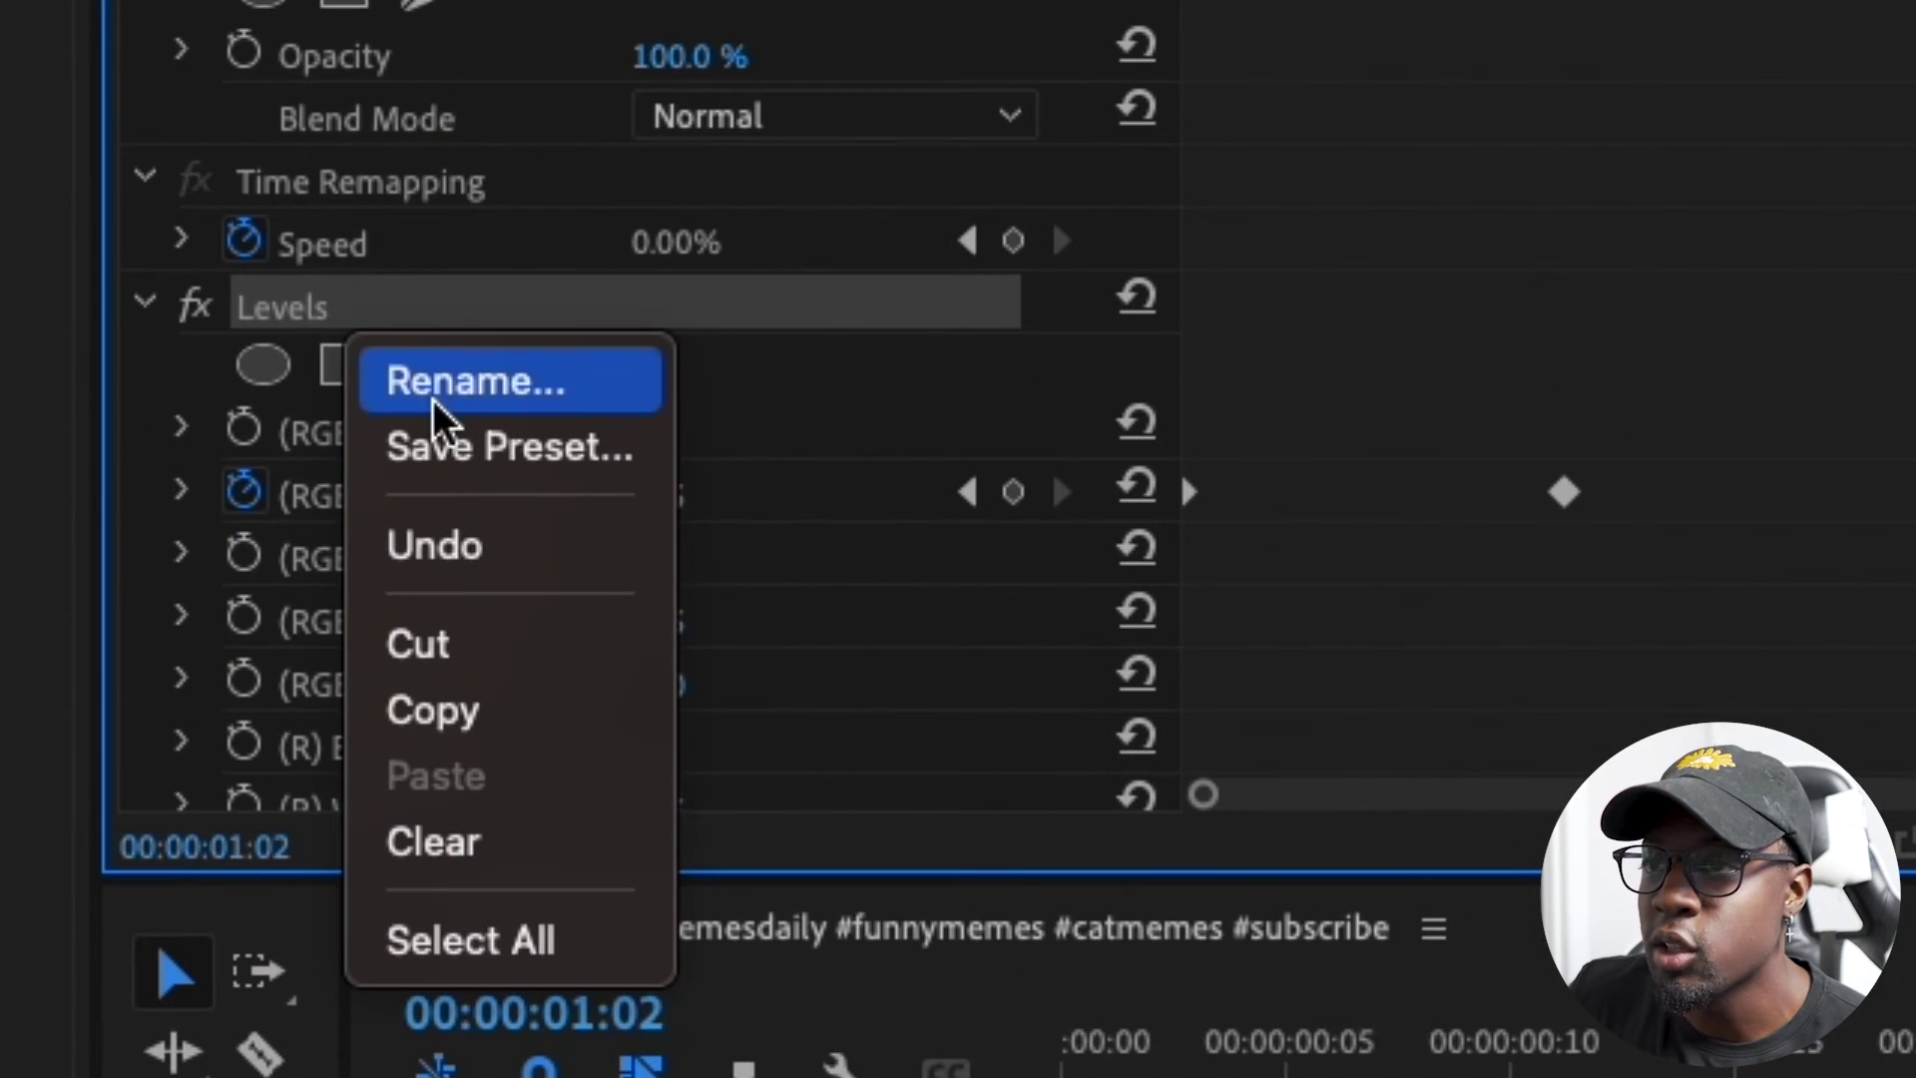
right_click(356, 317)
right_click(355, 316)
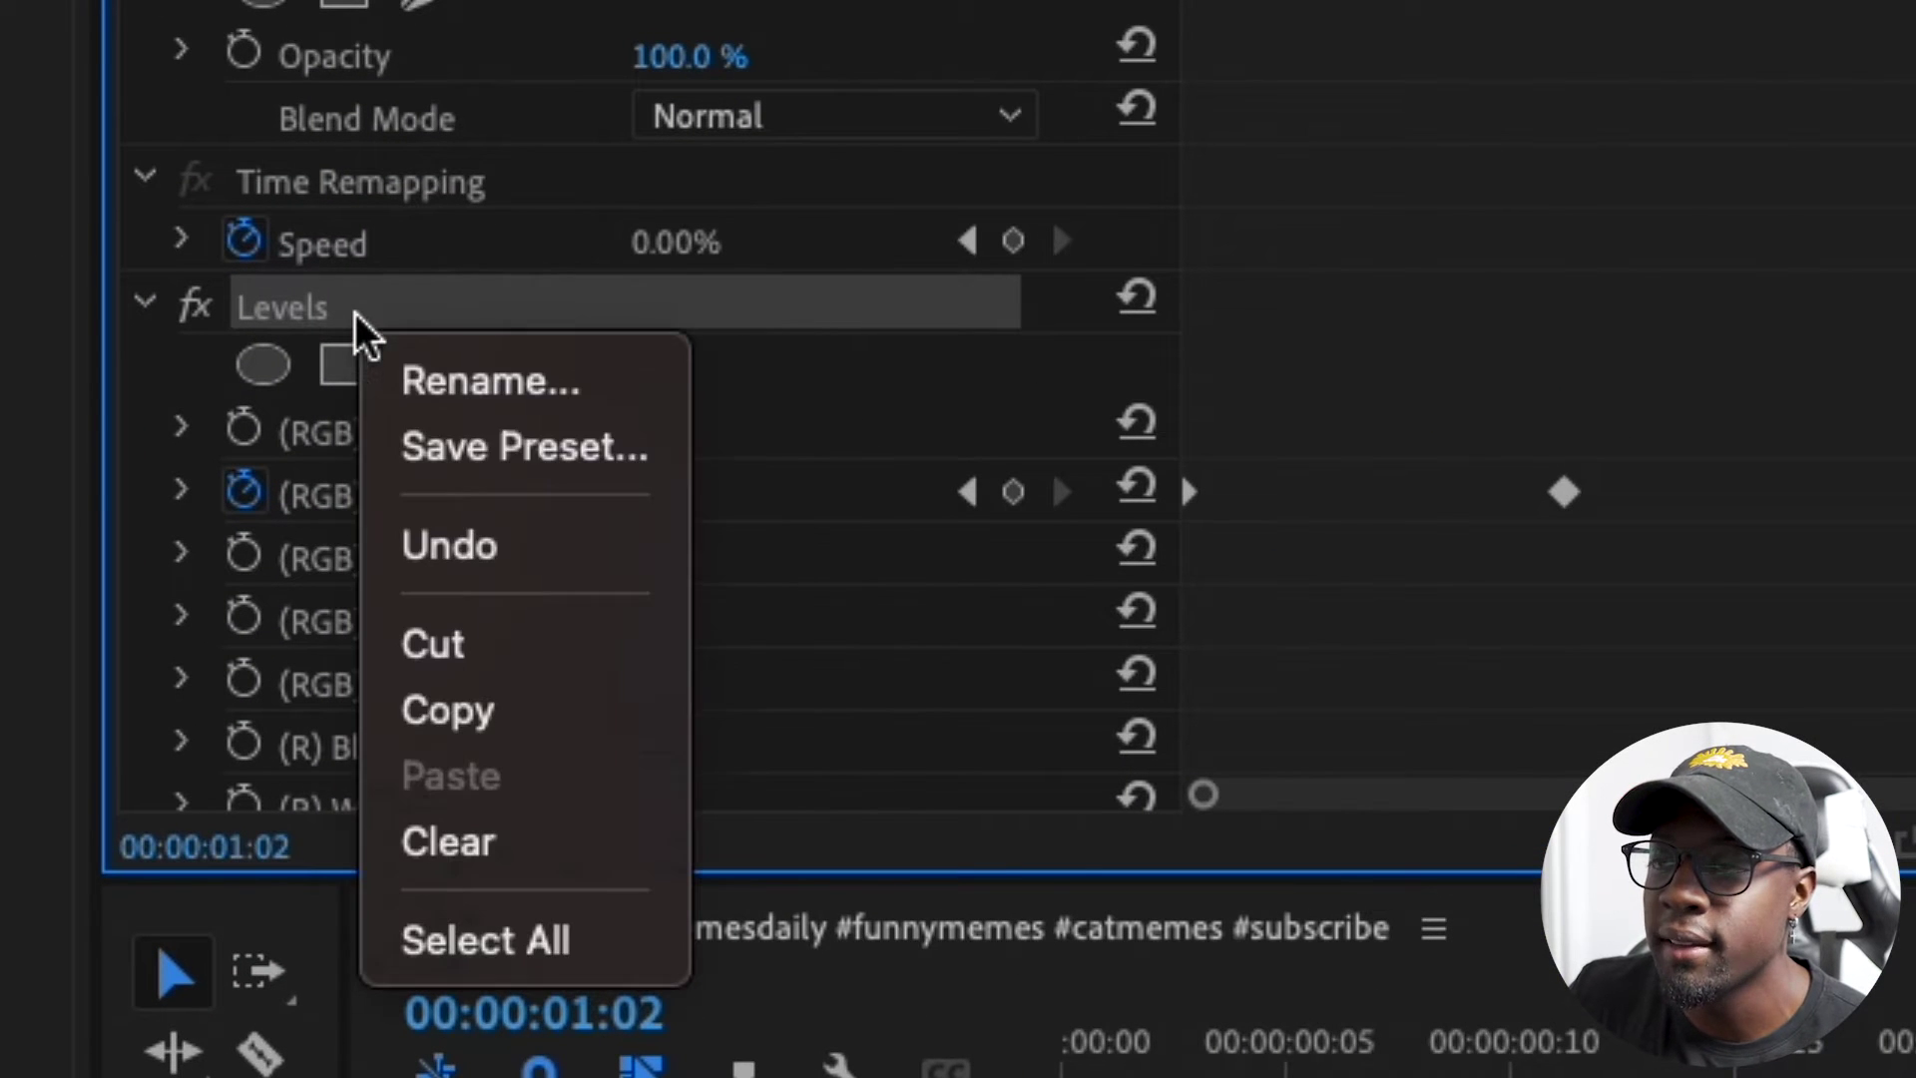
click(529, 439)
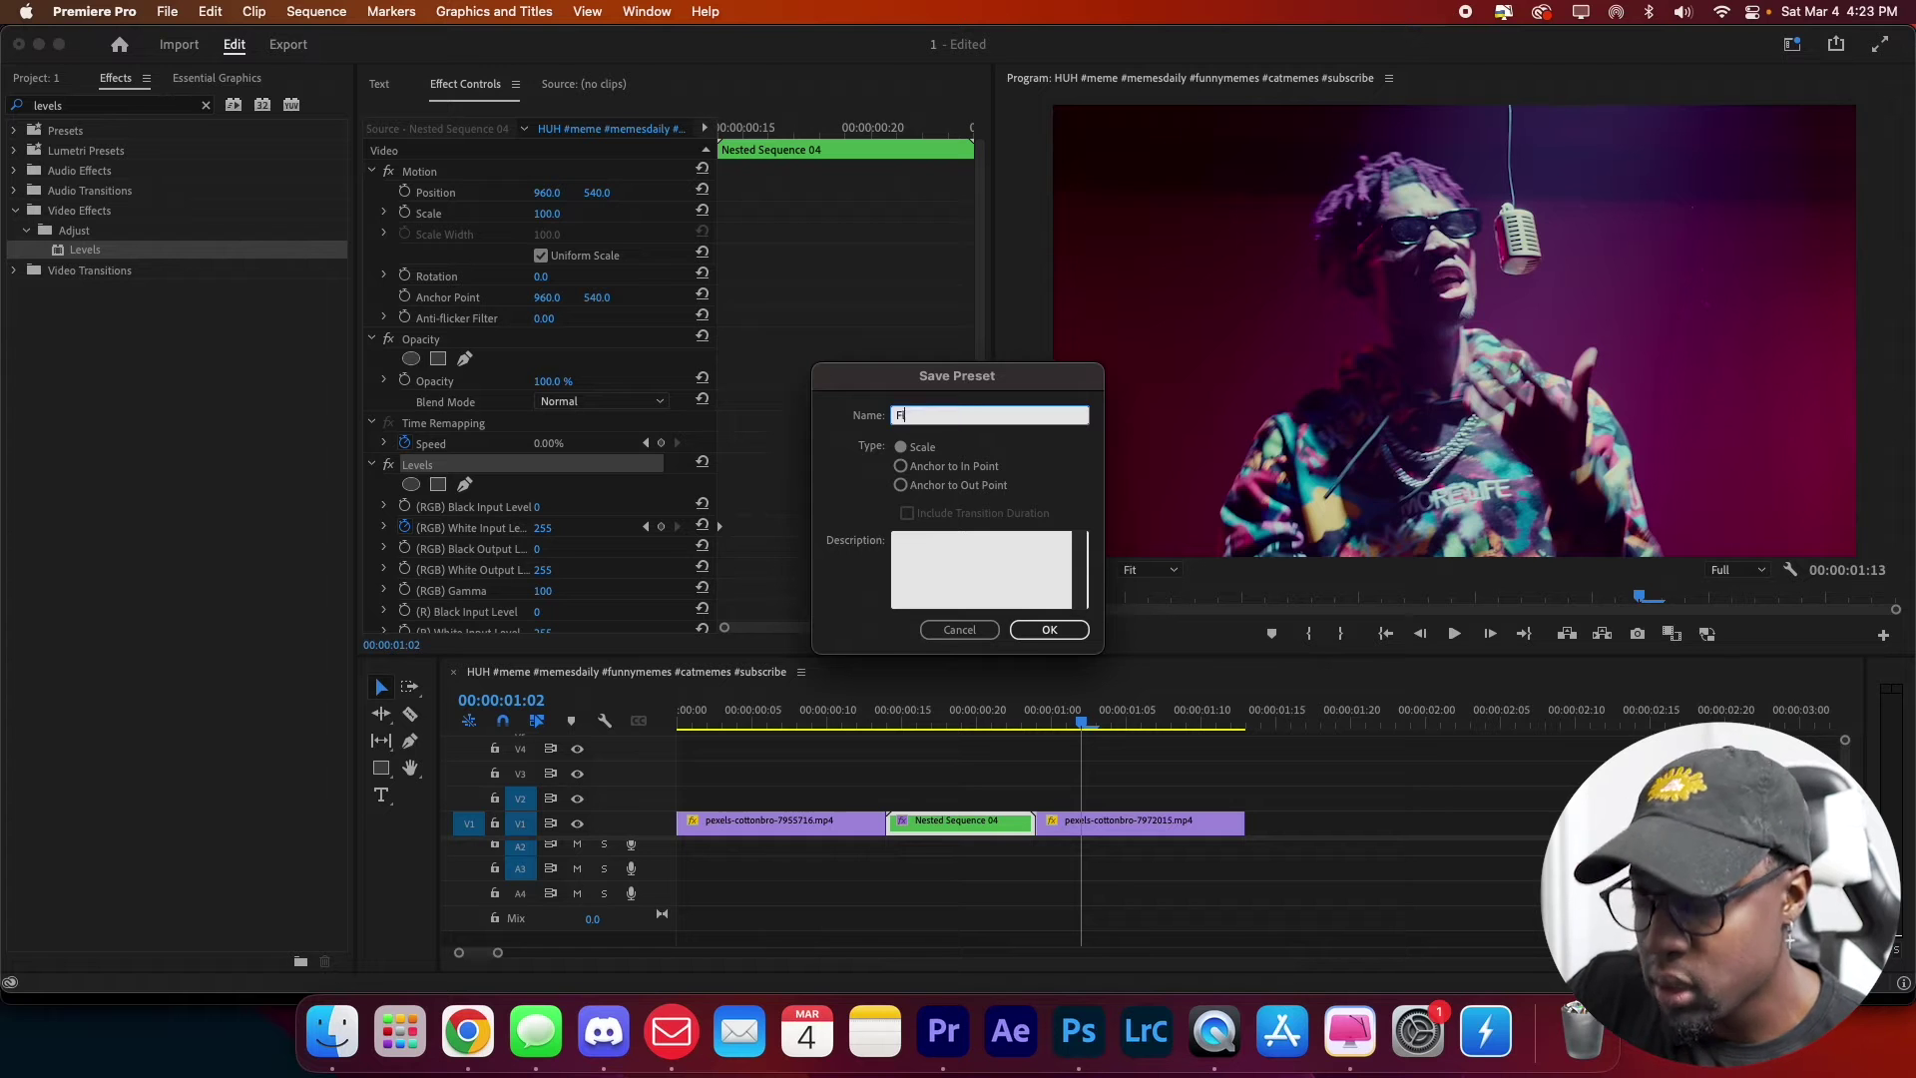
- Search the effects for "invert" and apply the Channel group's Invert video effect to the nested sequence
click(207, 105)
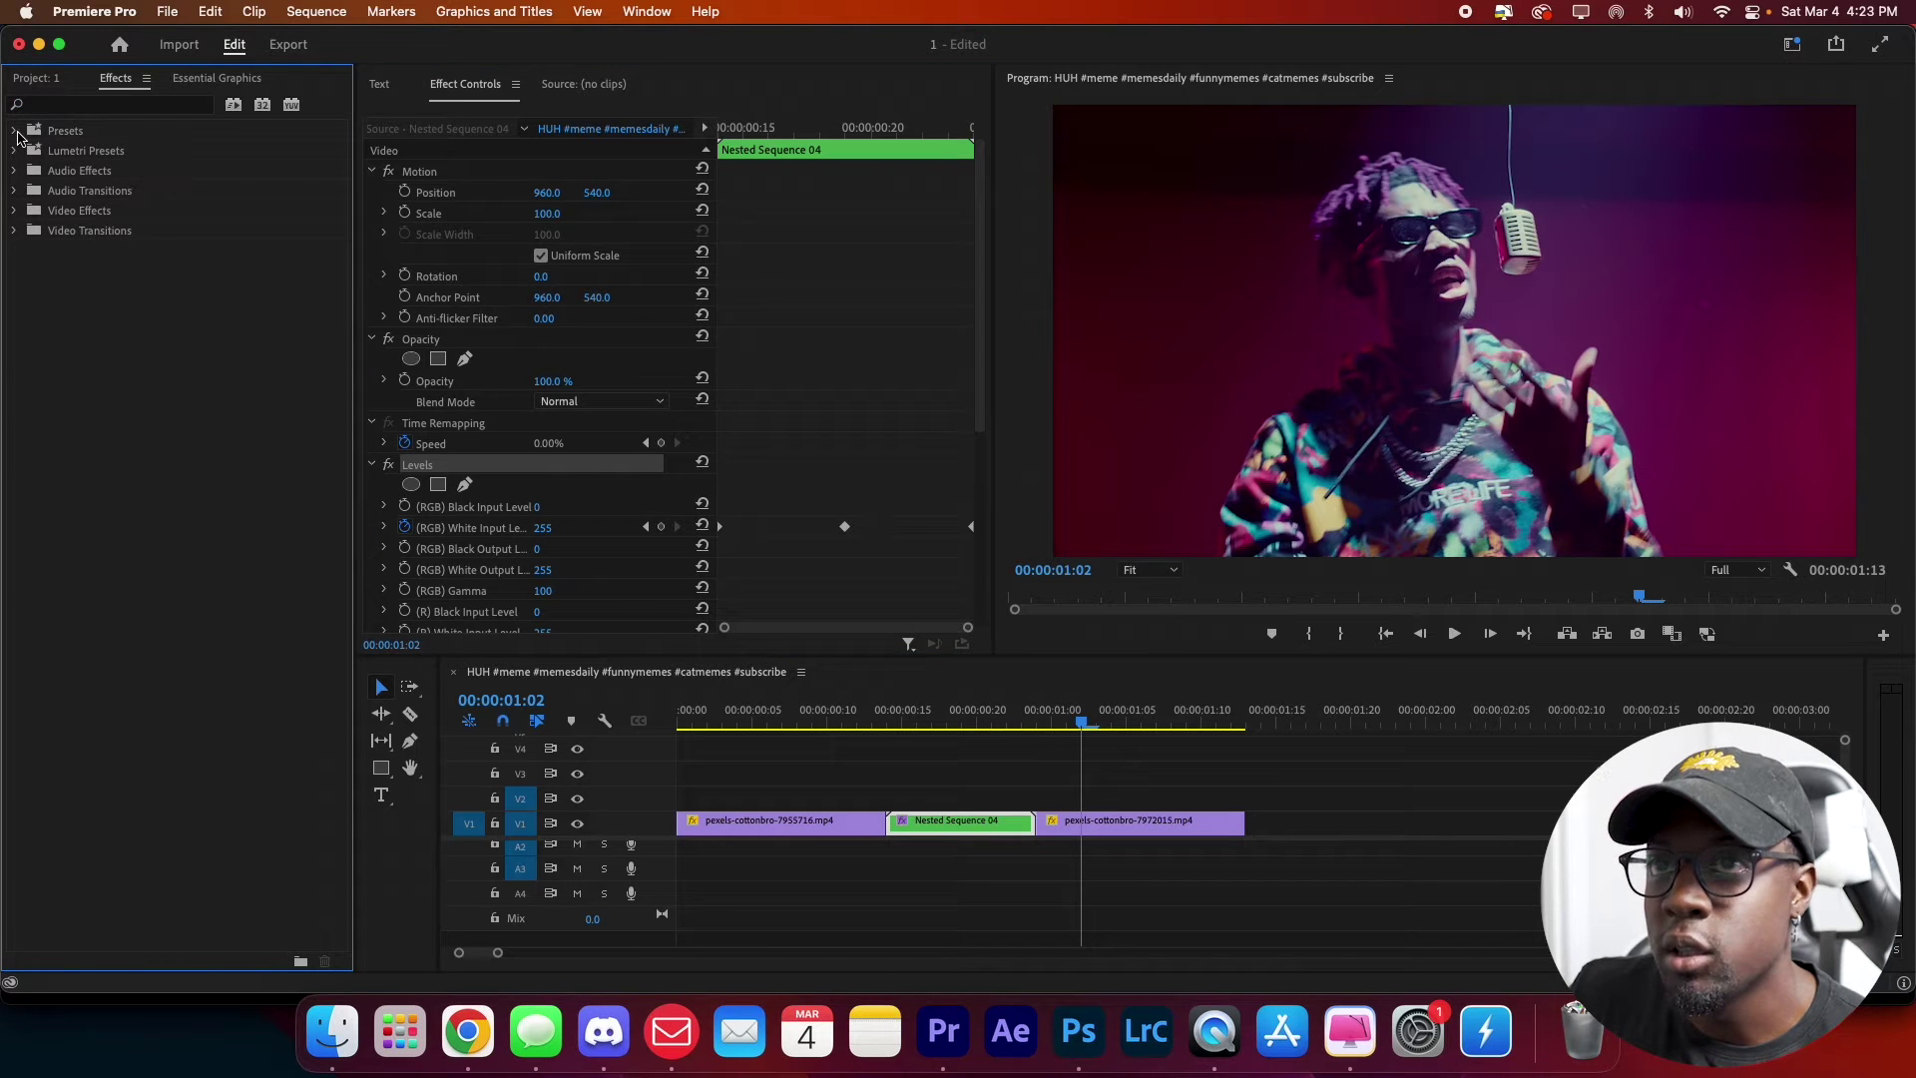
click(15, 131)
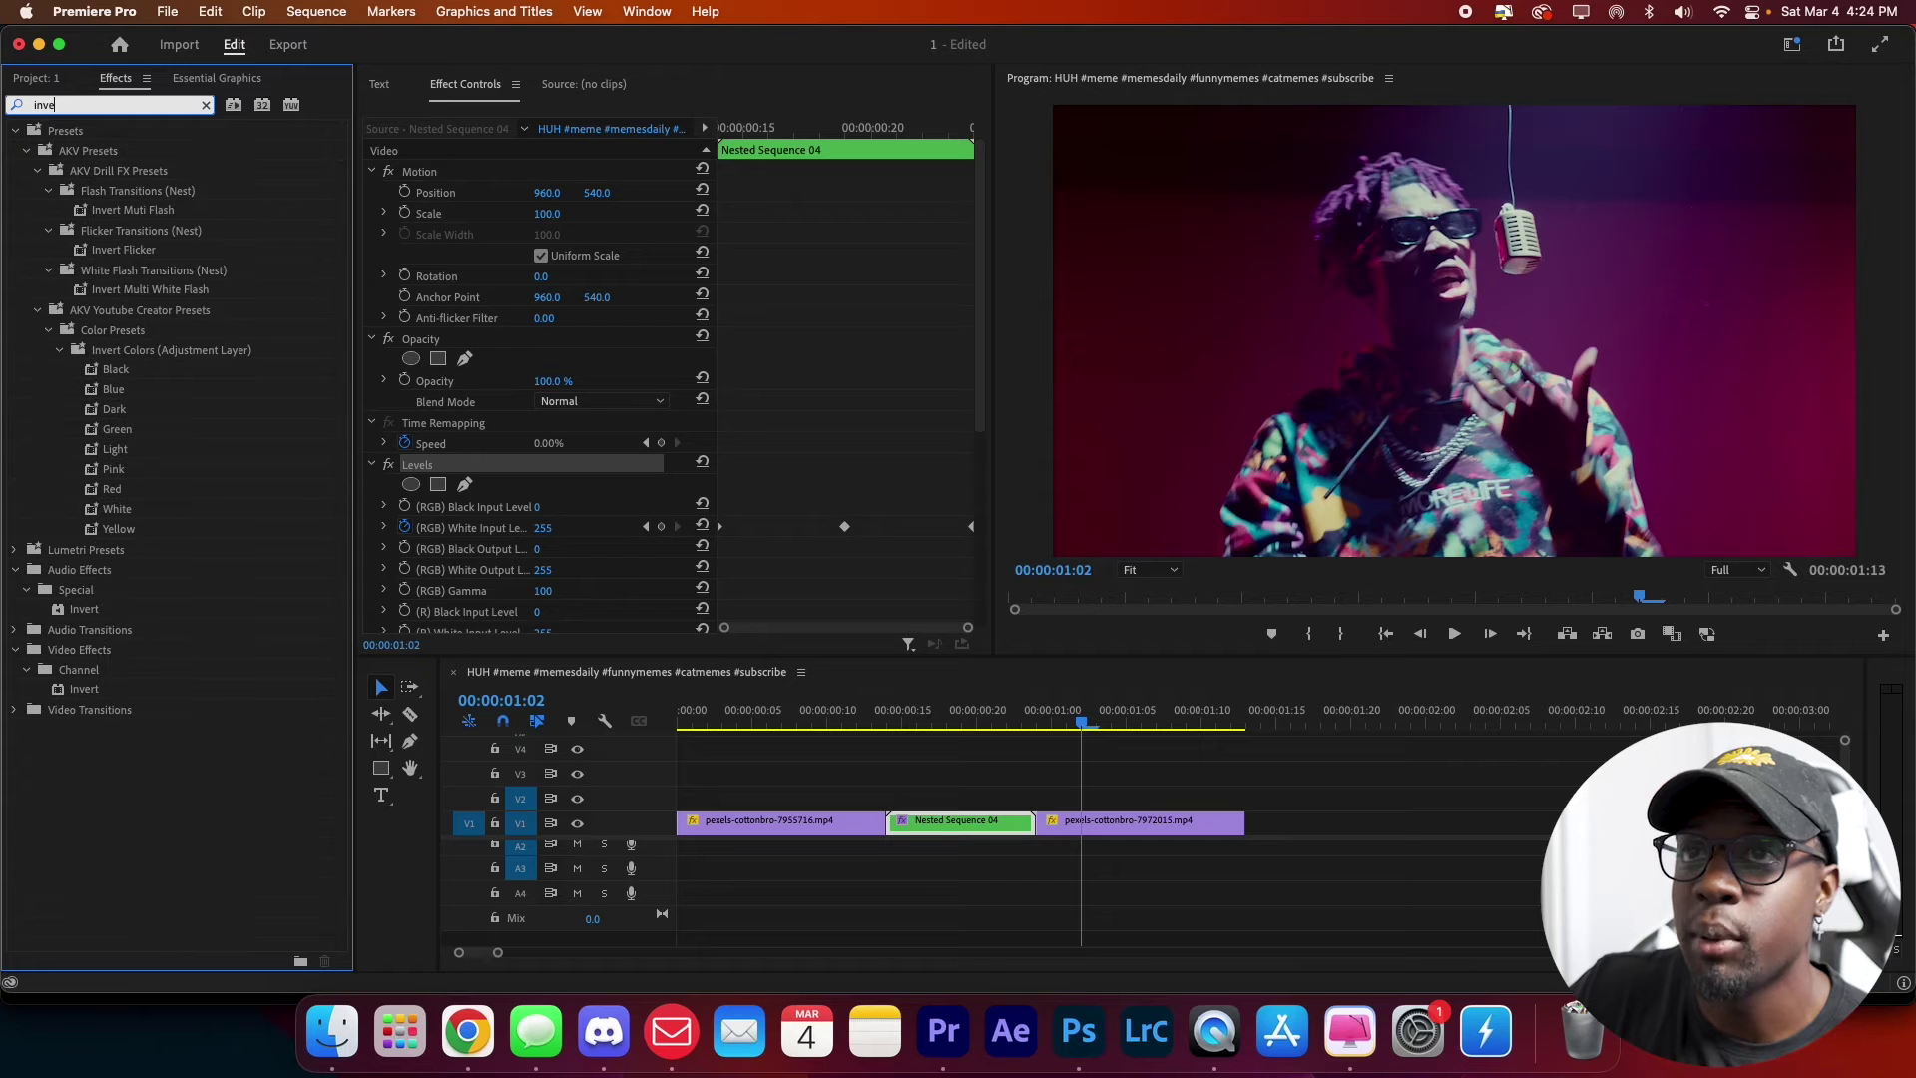
drag(96, 692, 1409, 239)
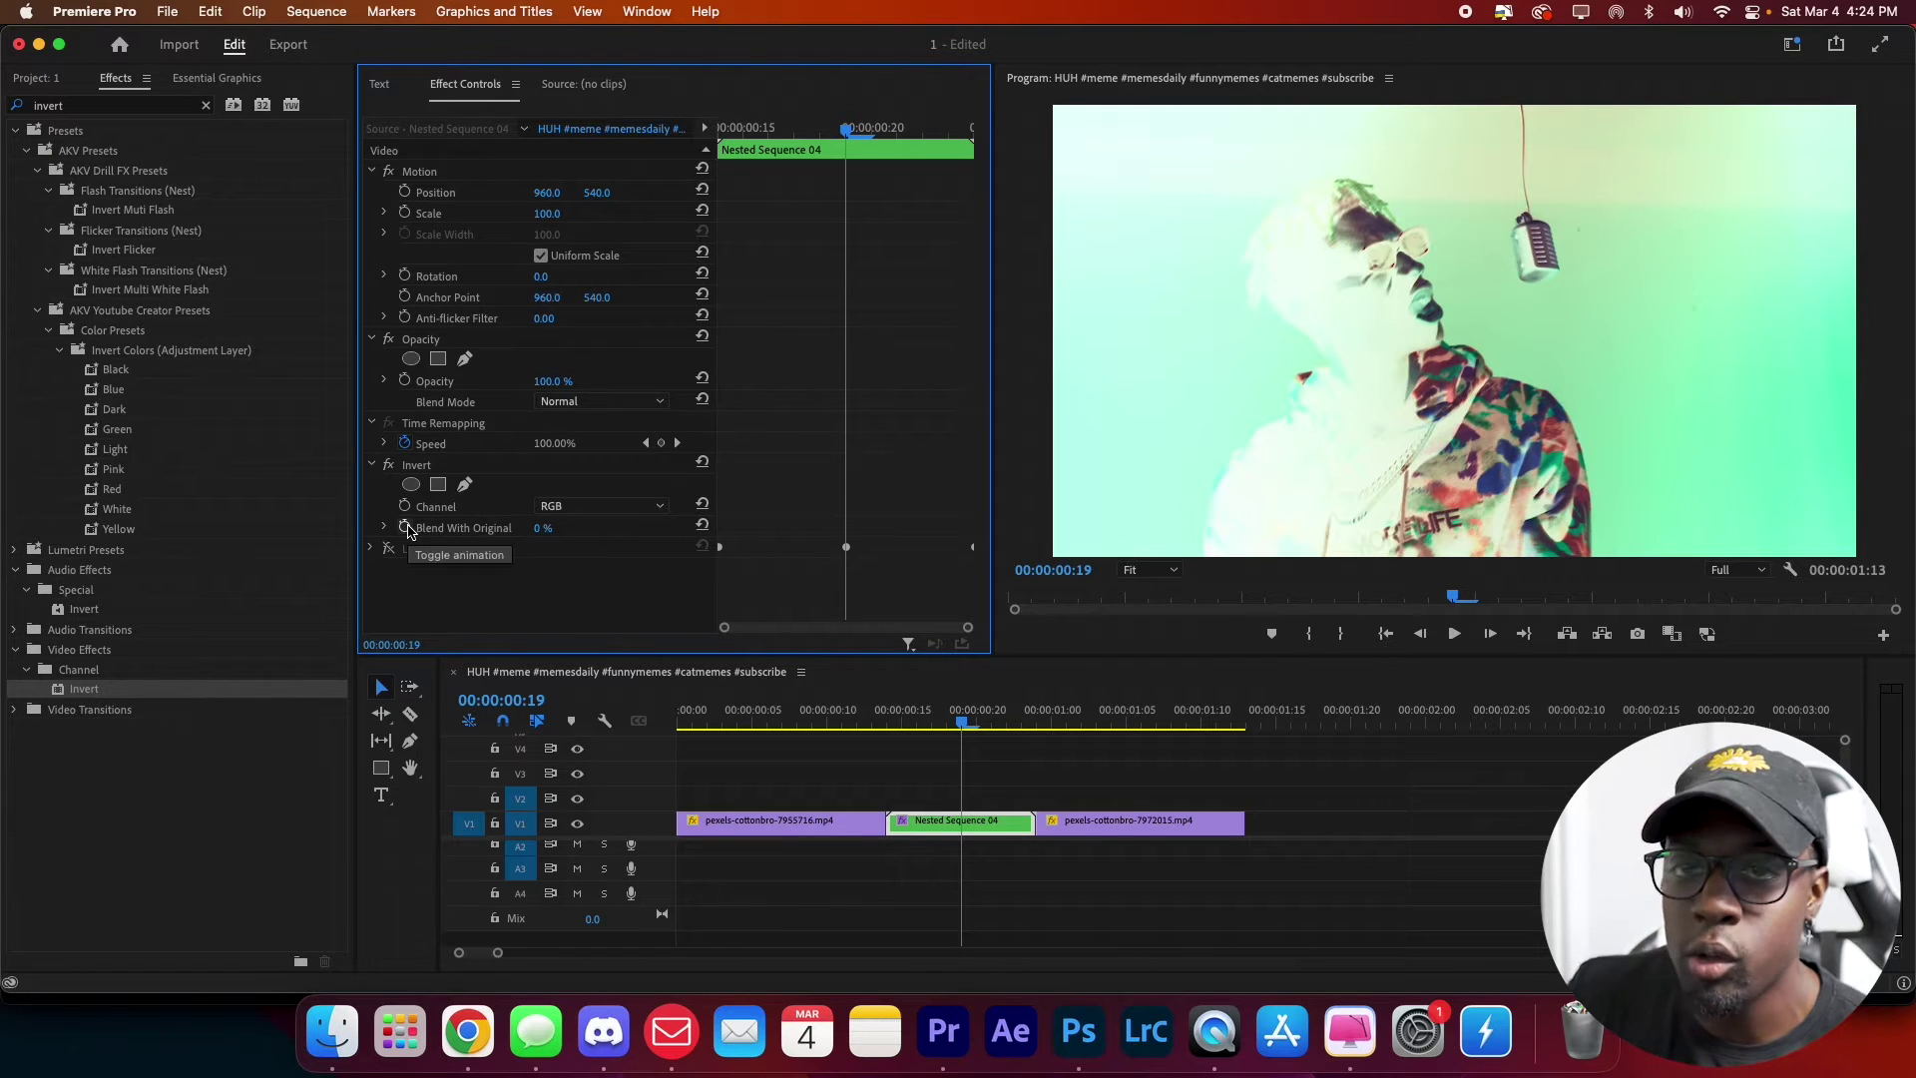
- Keyframe Invert's Blend With Original at 0% on 00:00:00:19 and at 100% one frame earlier, on 00:00:00:18
click(405, 526)
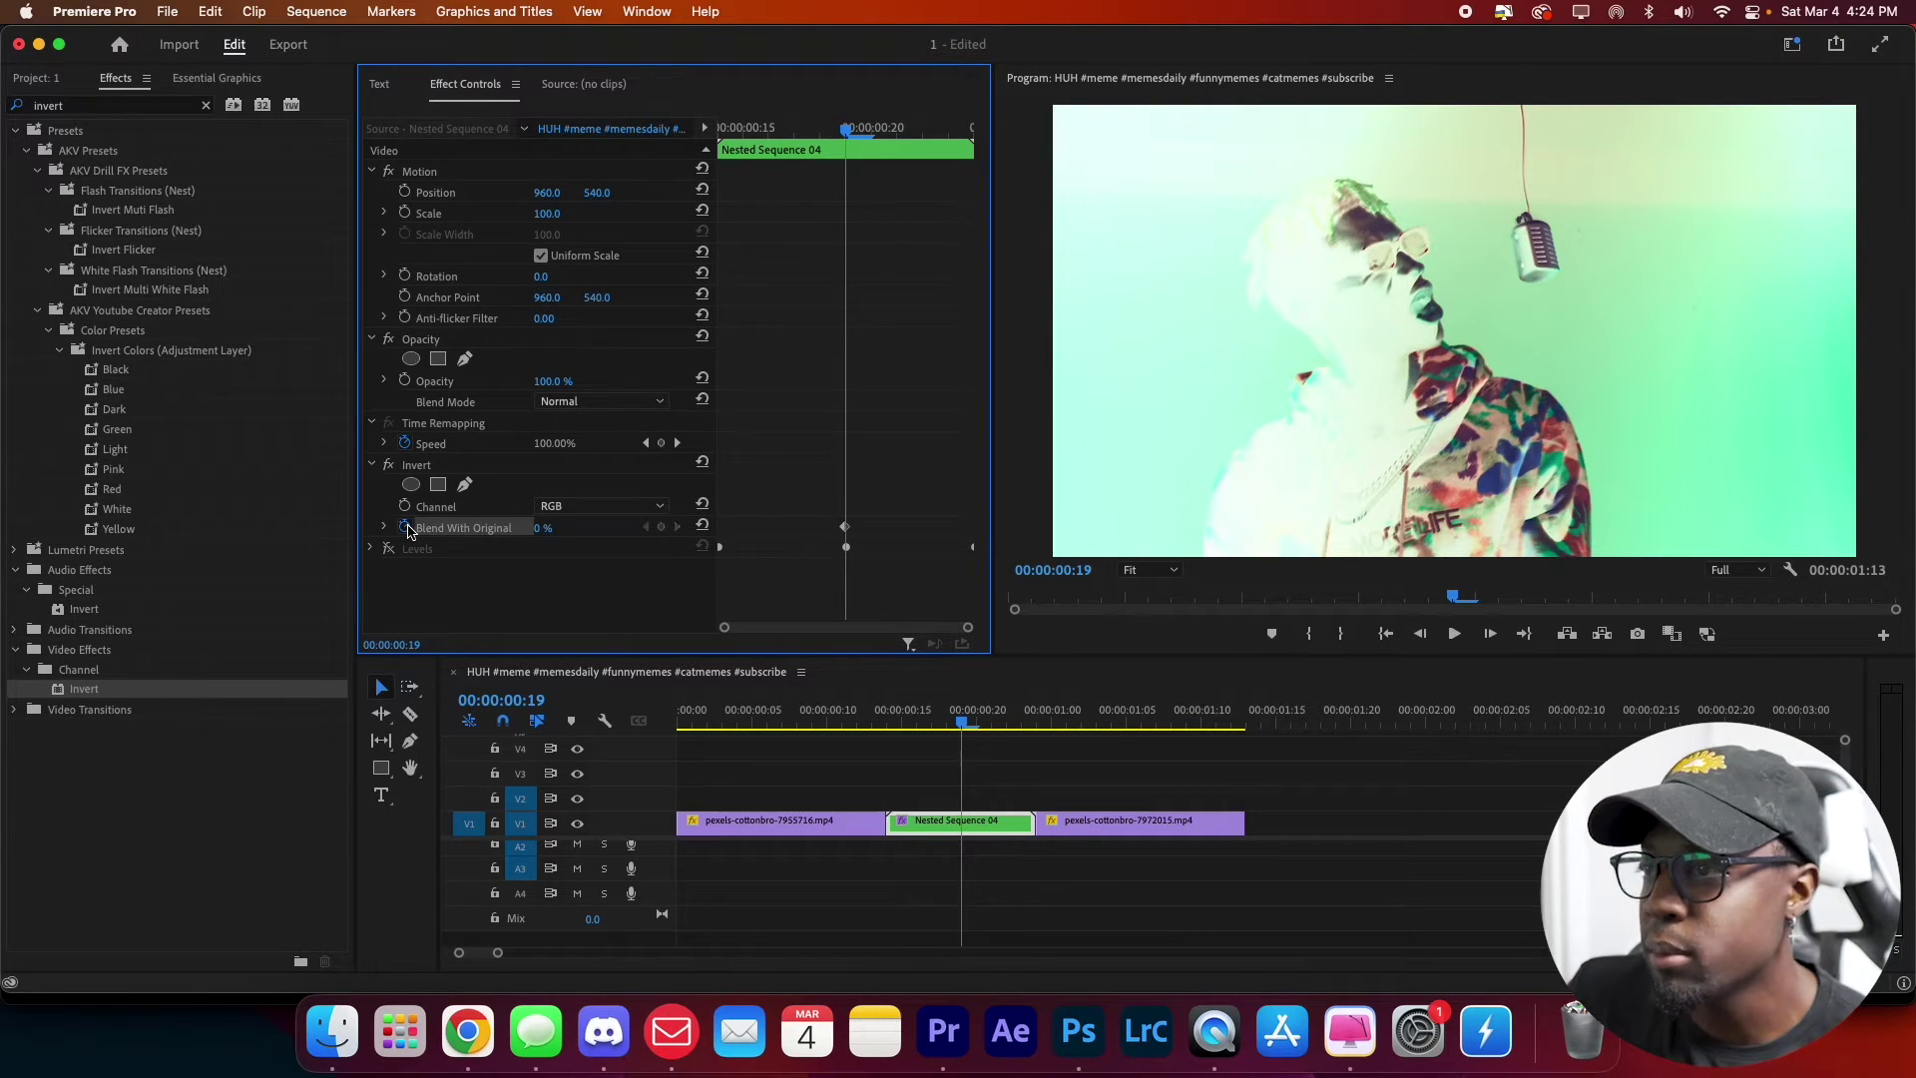
key(Left)
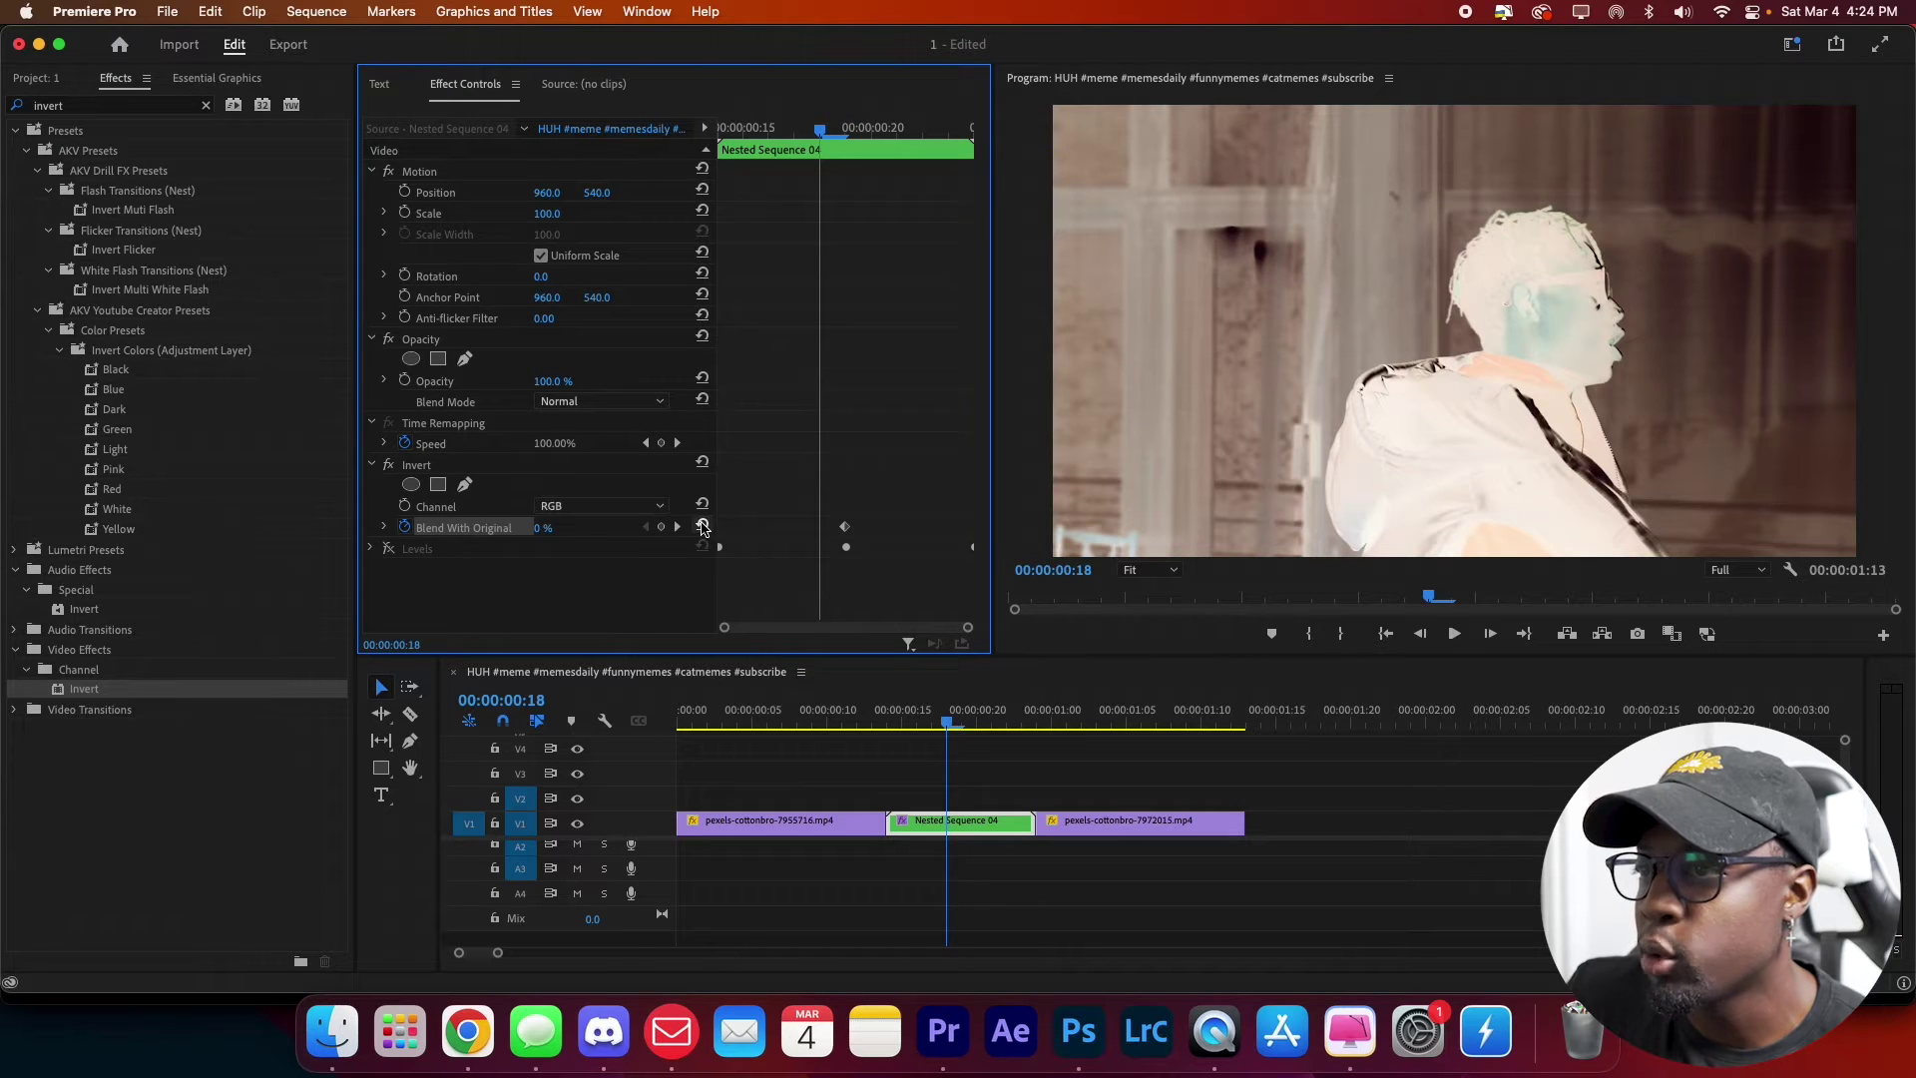
drag(545, 528, 571, 531)
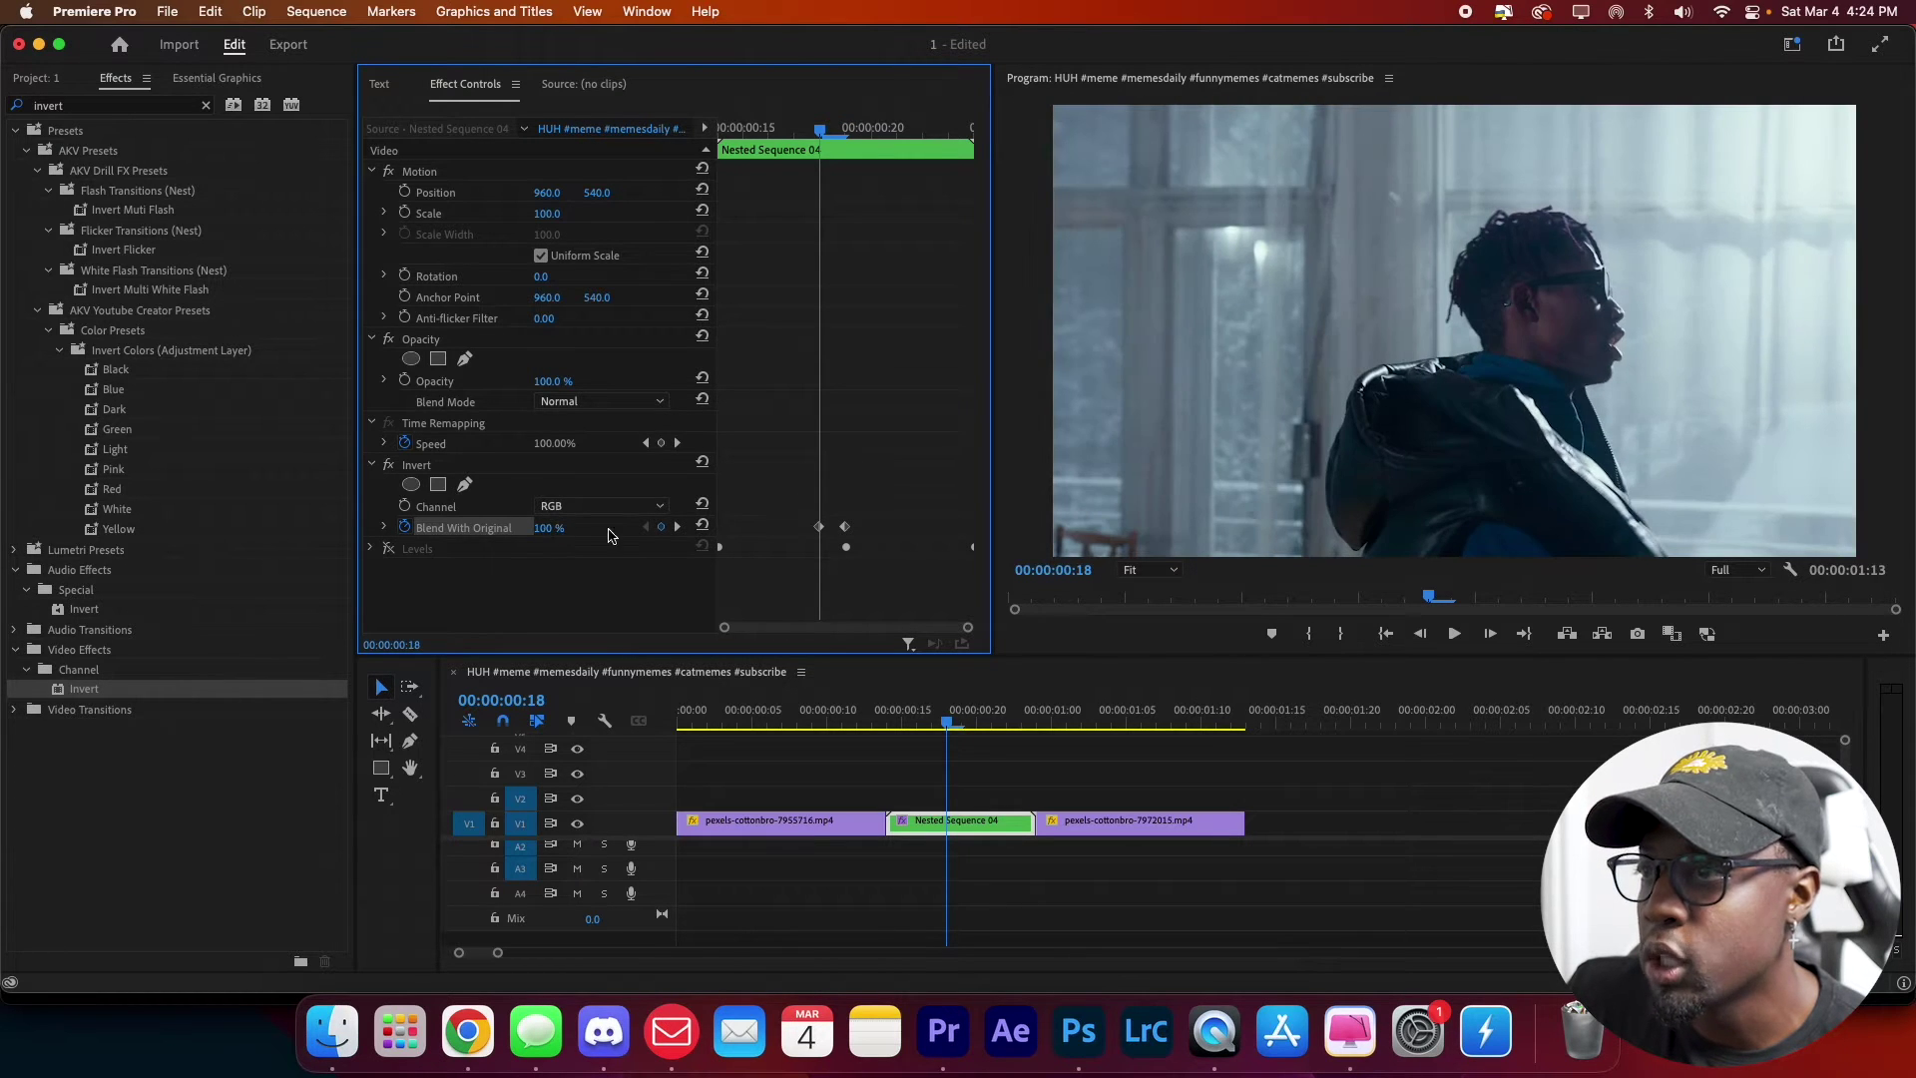
- Move Invert's 100% Blend With Original keyframe to the nest's start and place another 100% keyframe at its end
drag(819, 528, 718, 529)
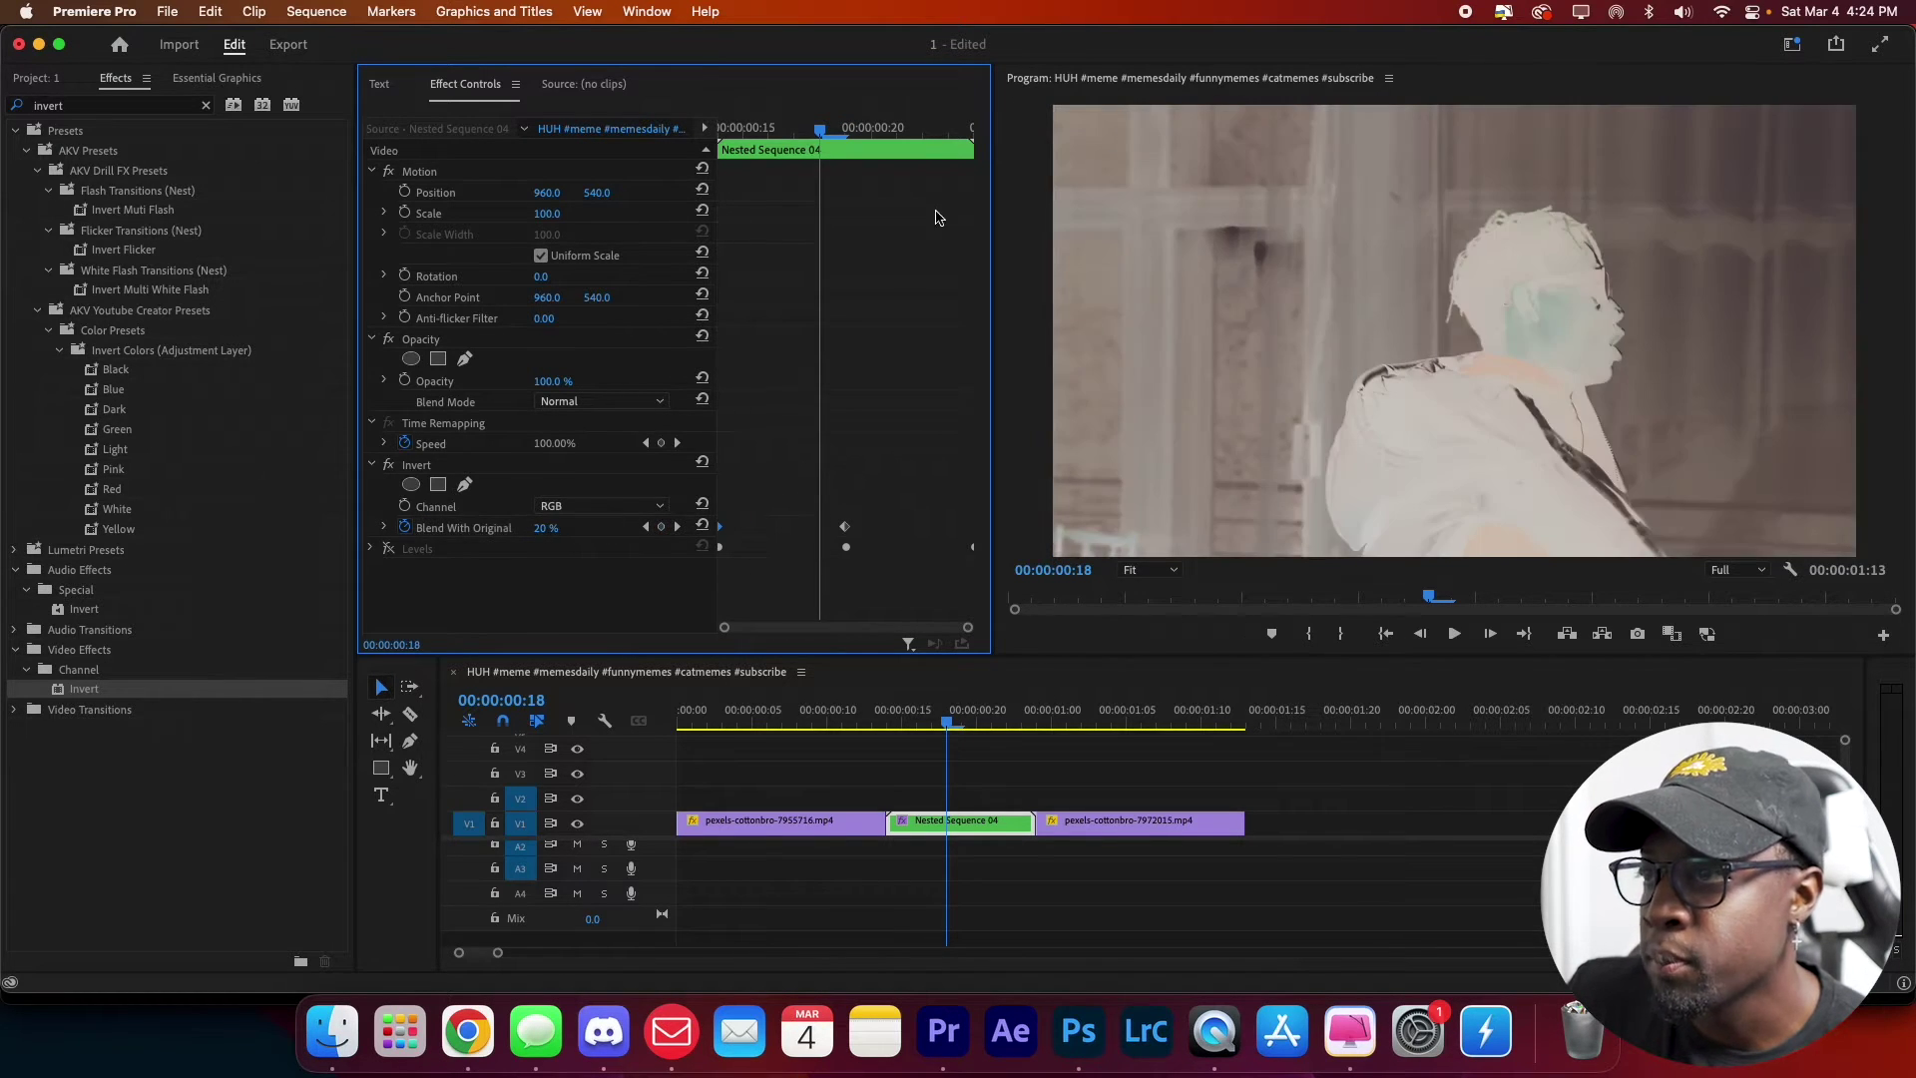
click(878, 134)
drag(544, 527, 558, 528)
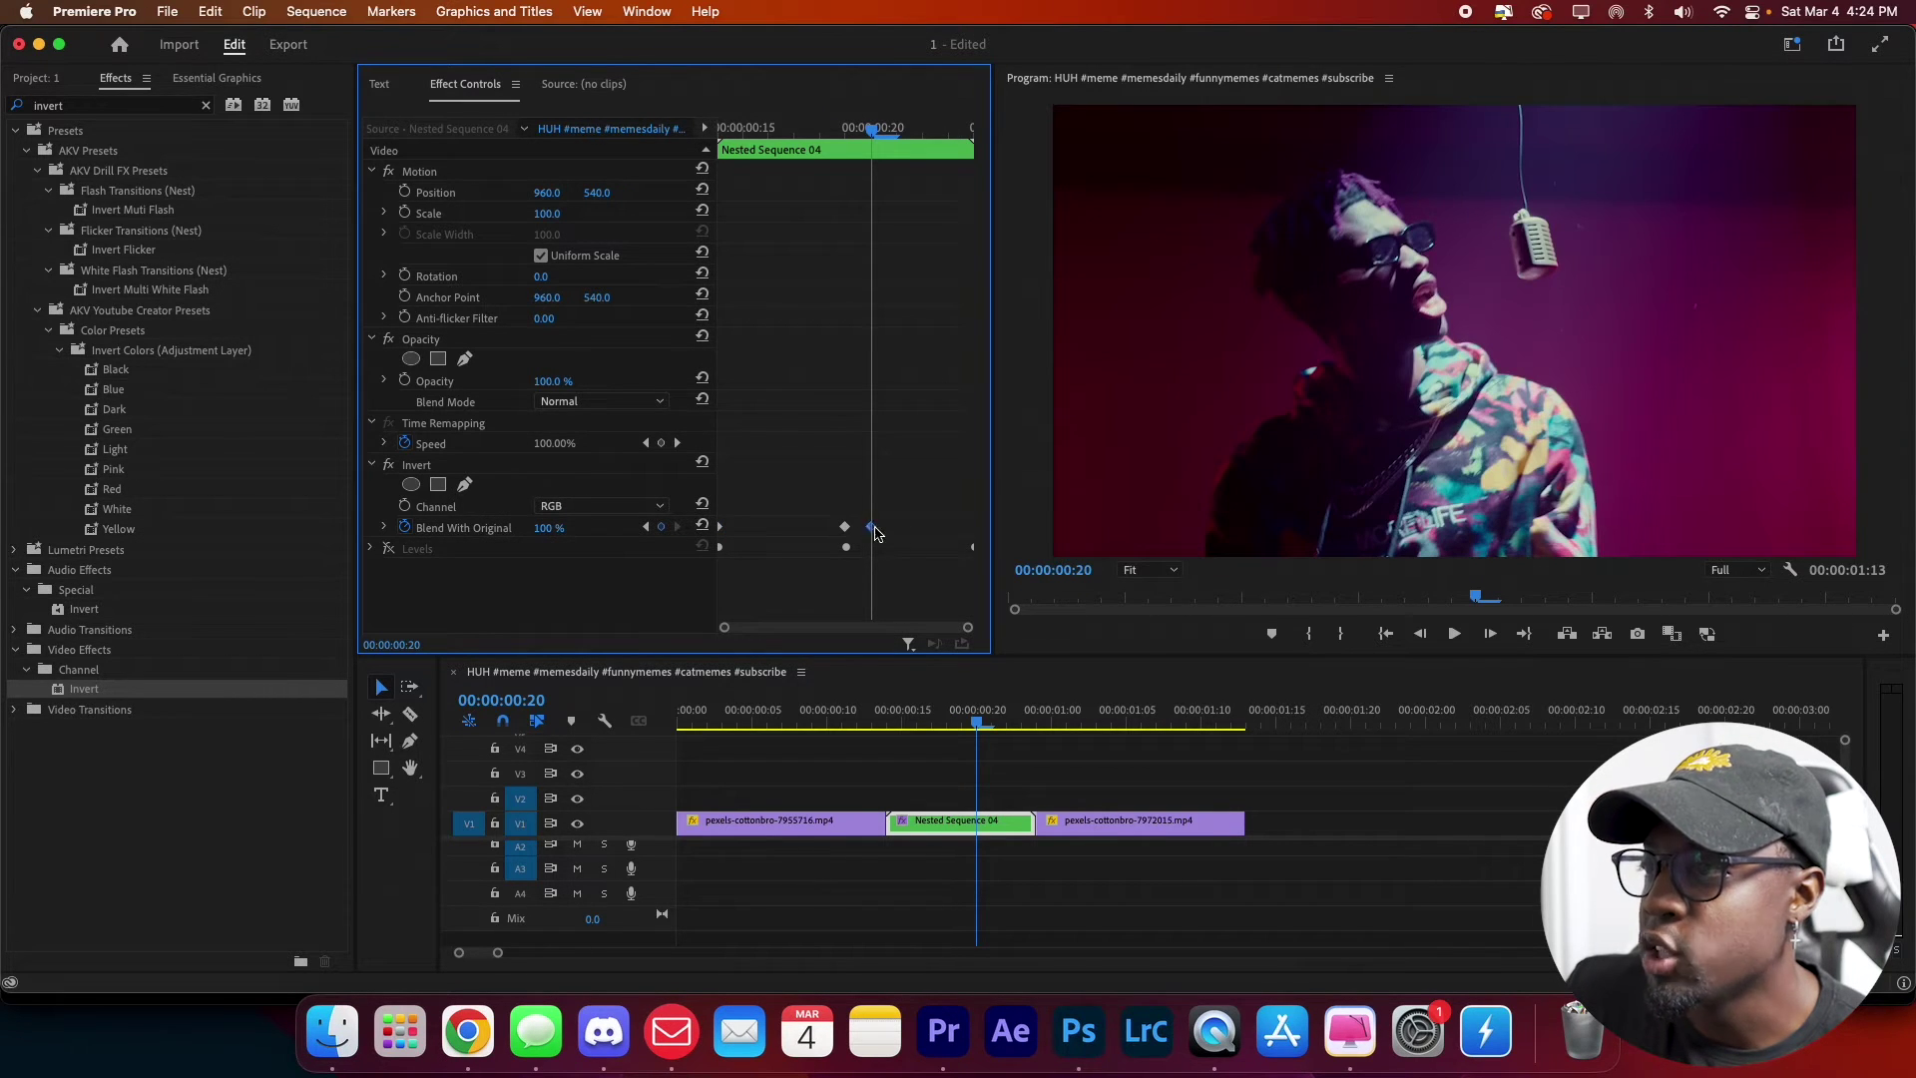
drag(869, 528, 977, 531)
click(869, 721)
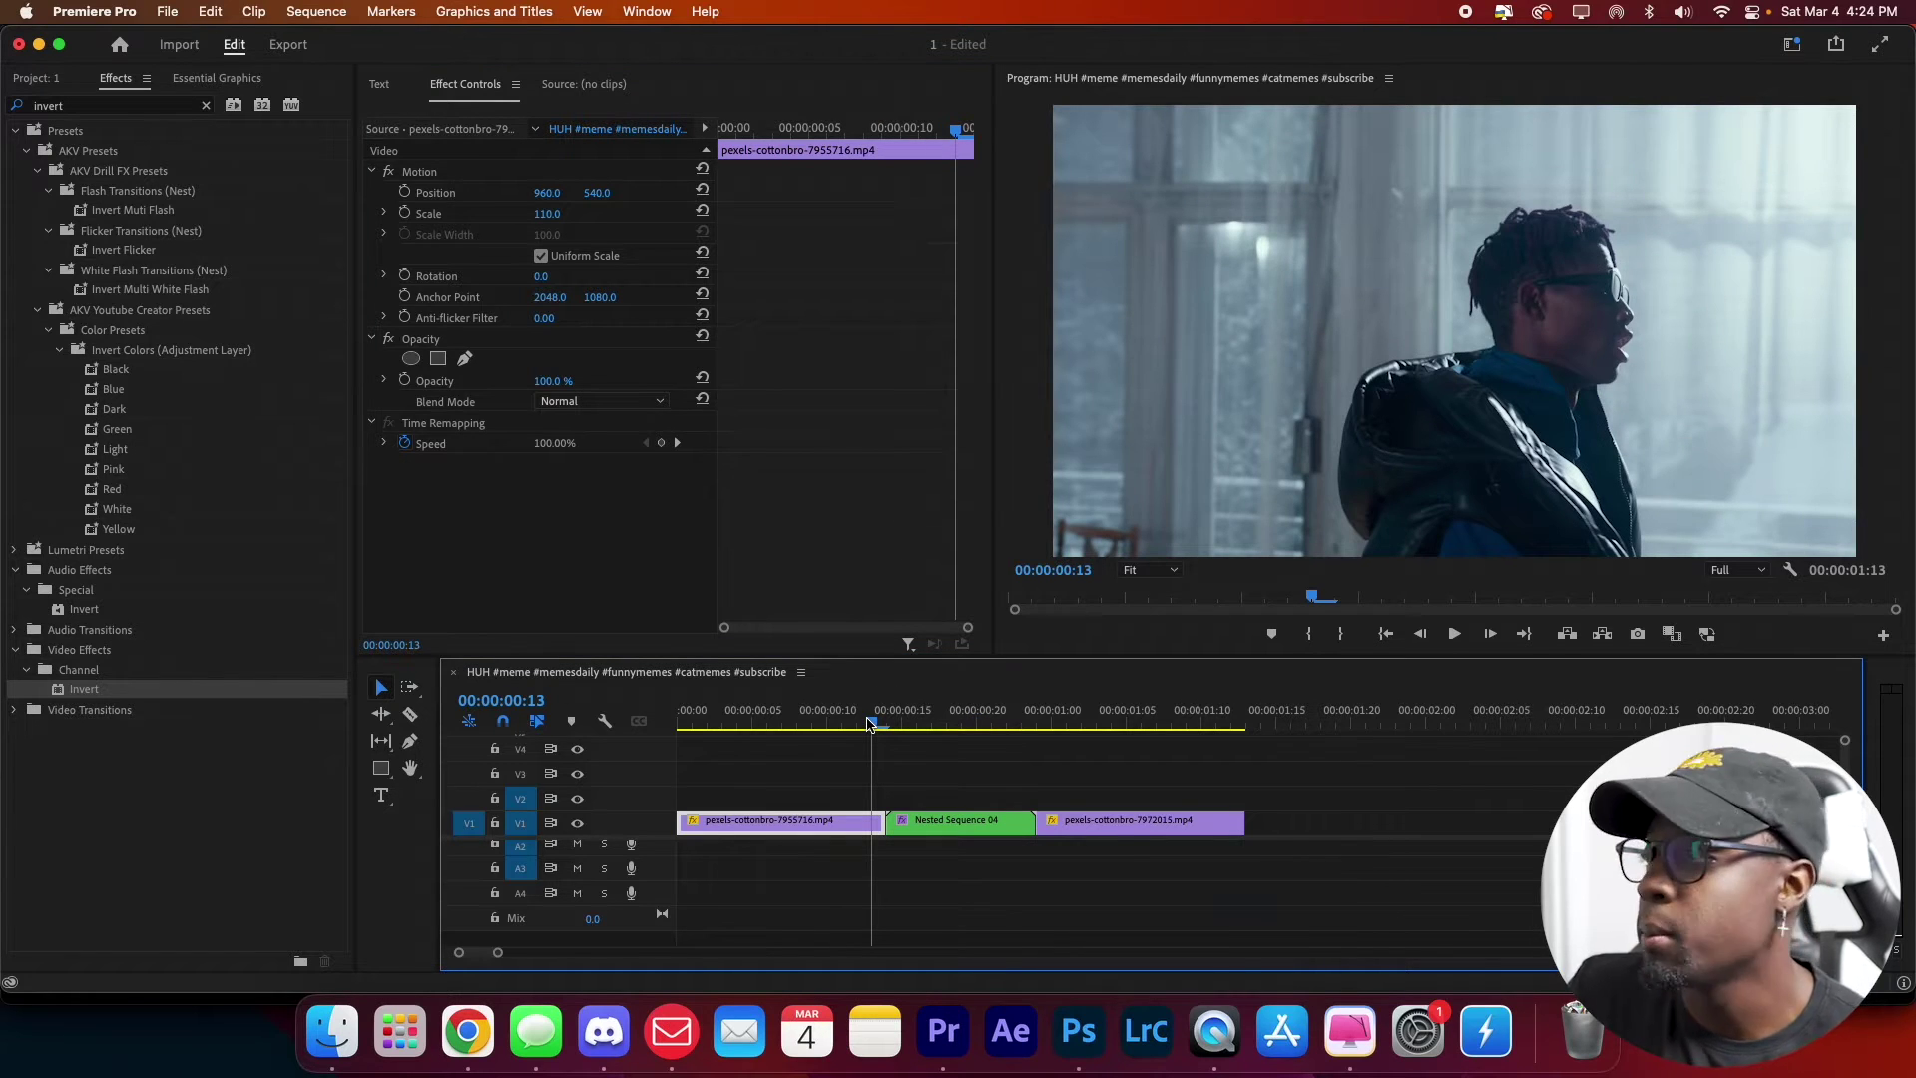
key(space)
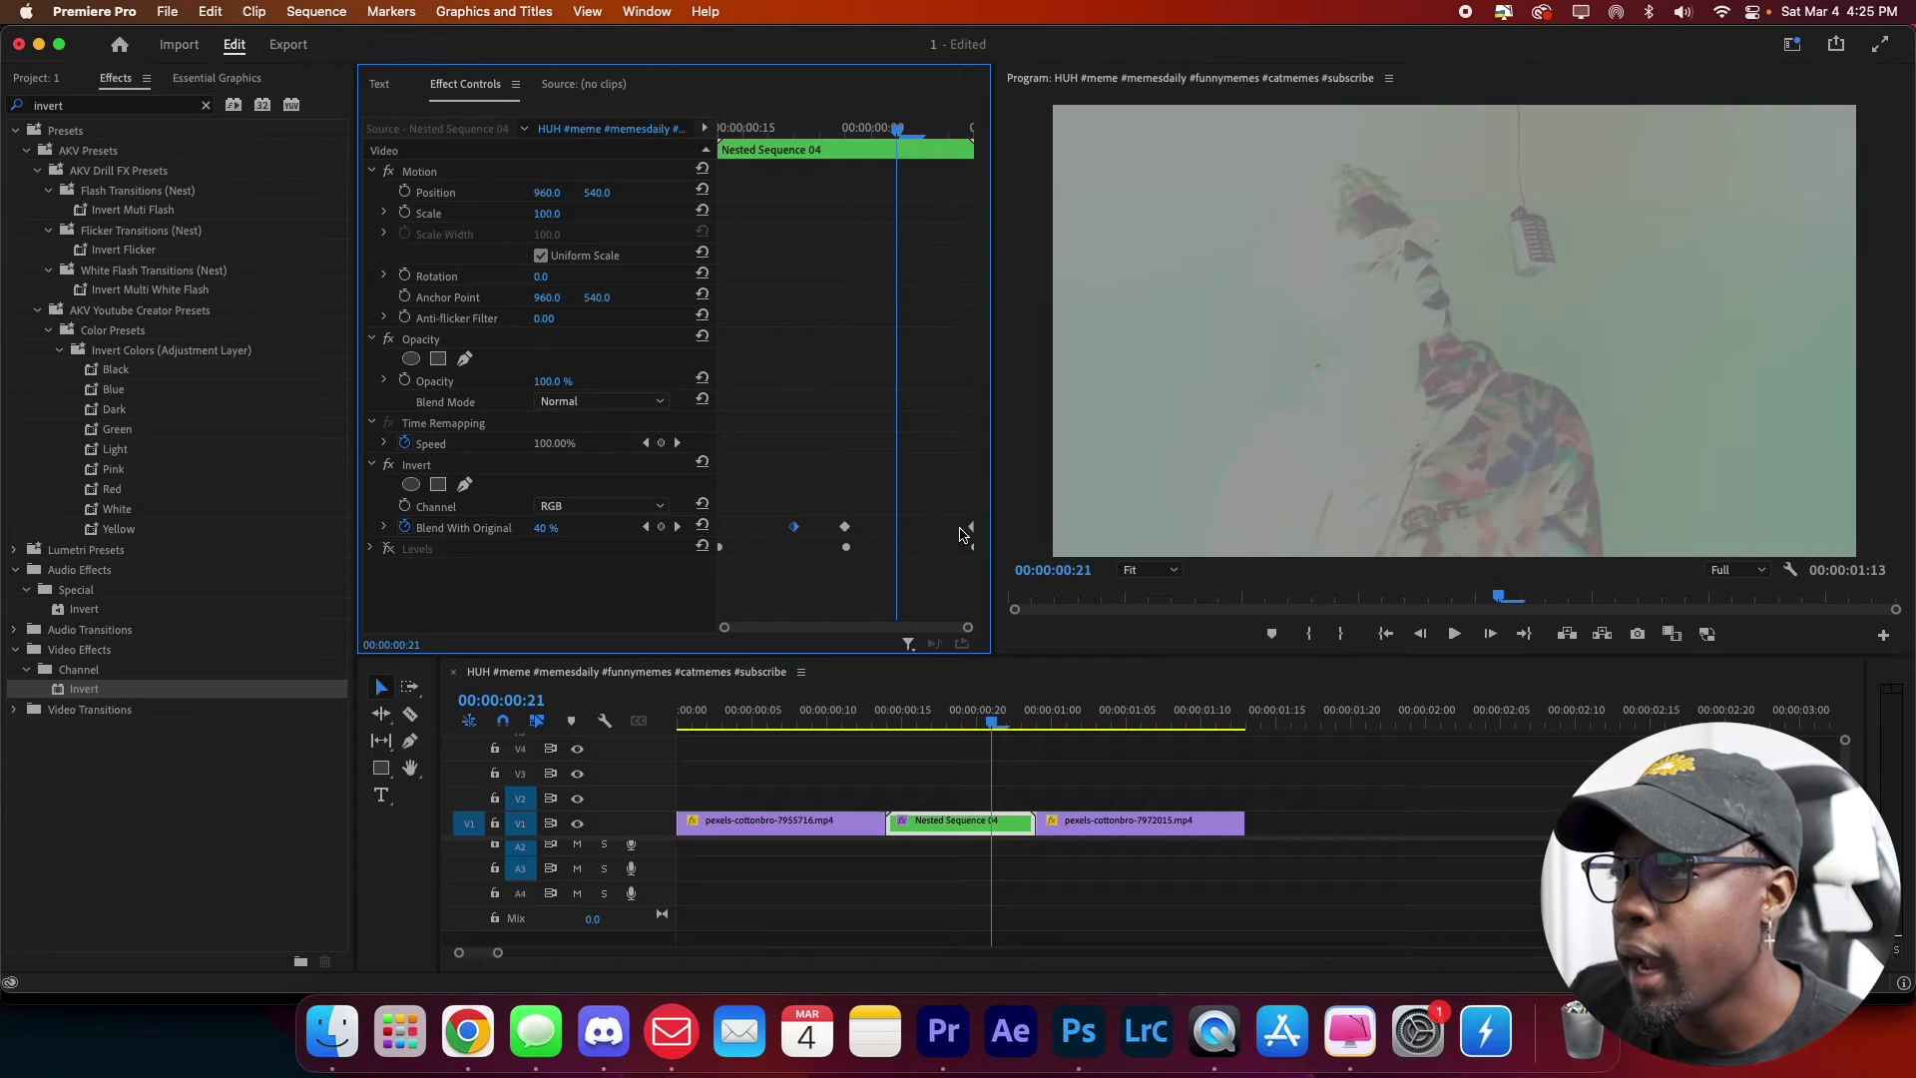
- Try a faster invert by moving the last Blend With Original keyframe to 00:00:00:21, and undo the tightened keyframe spacing
drag(971, 528, 895, 537)
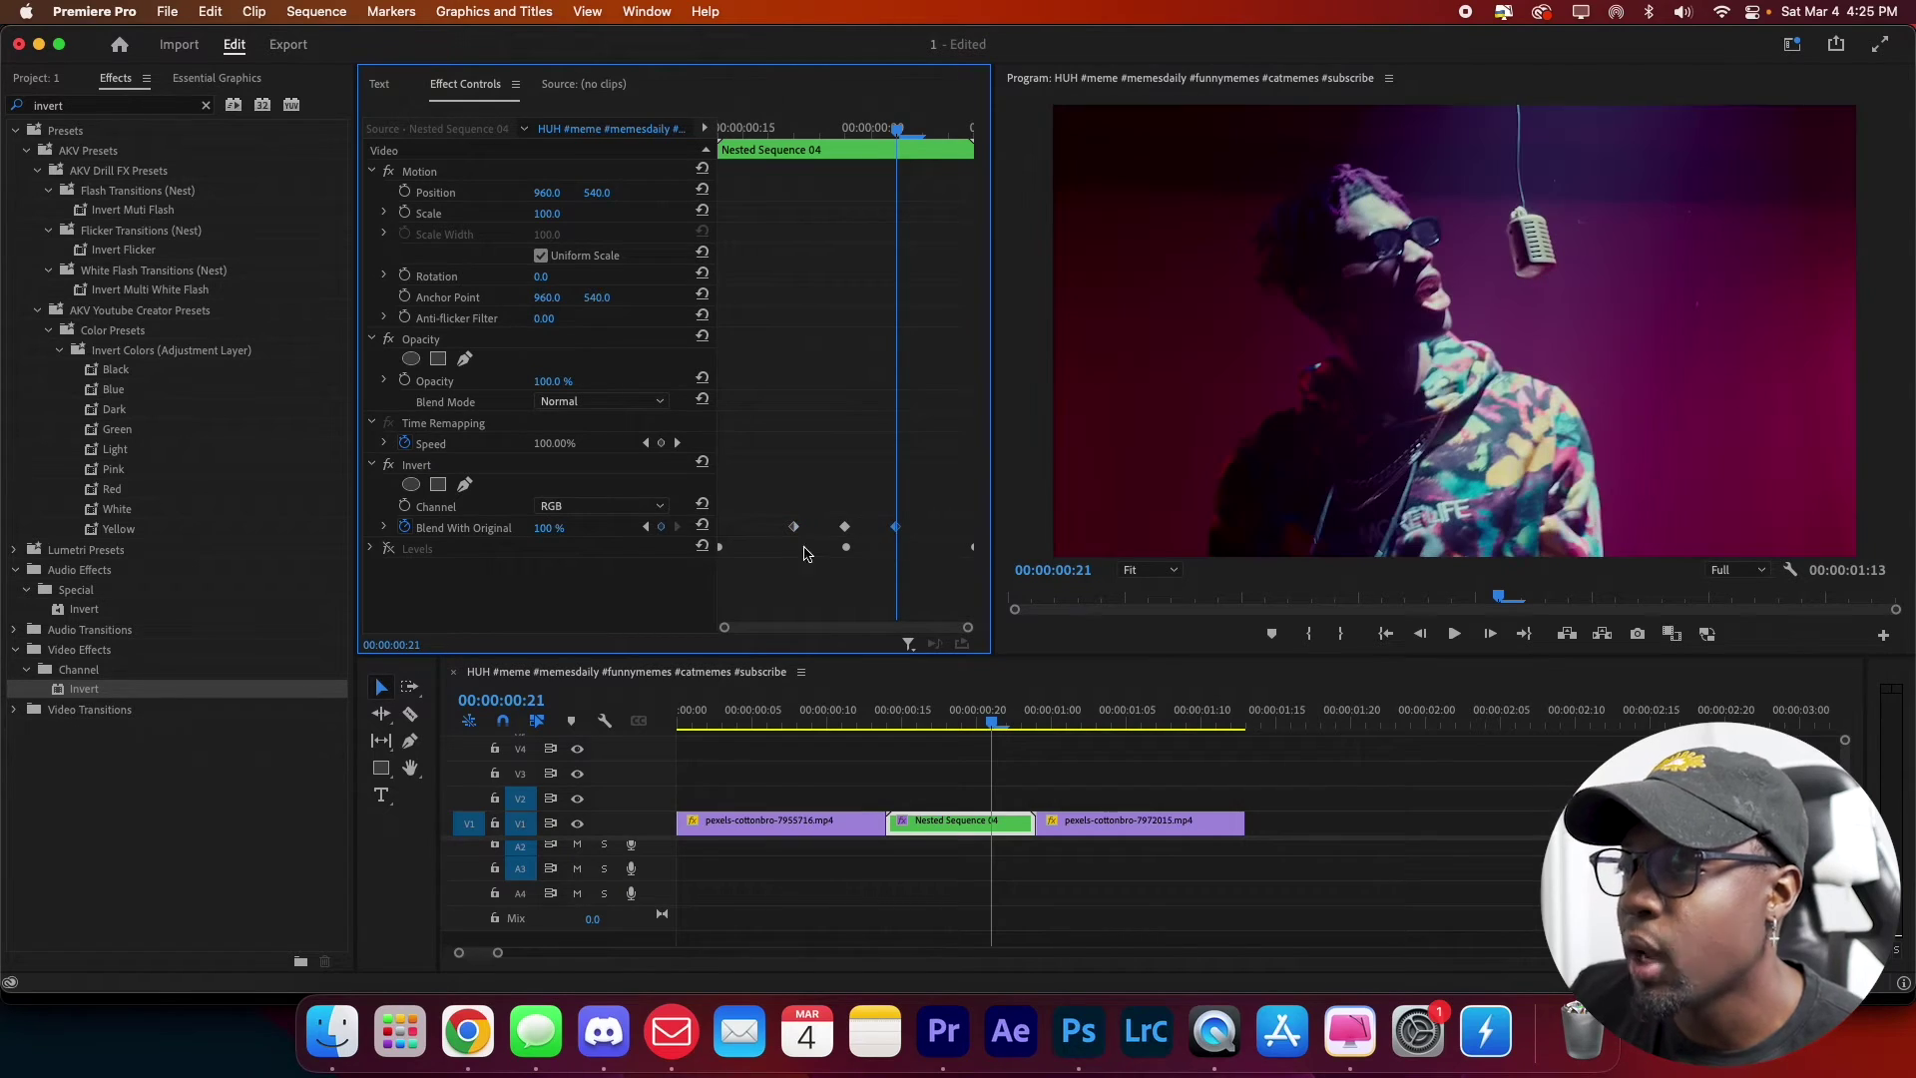
click(855, 723)
key(space)
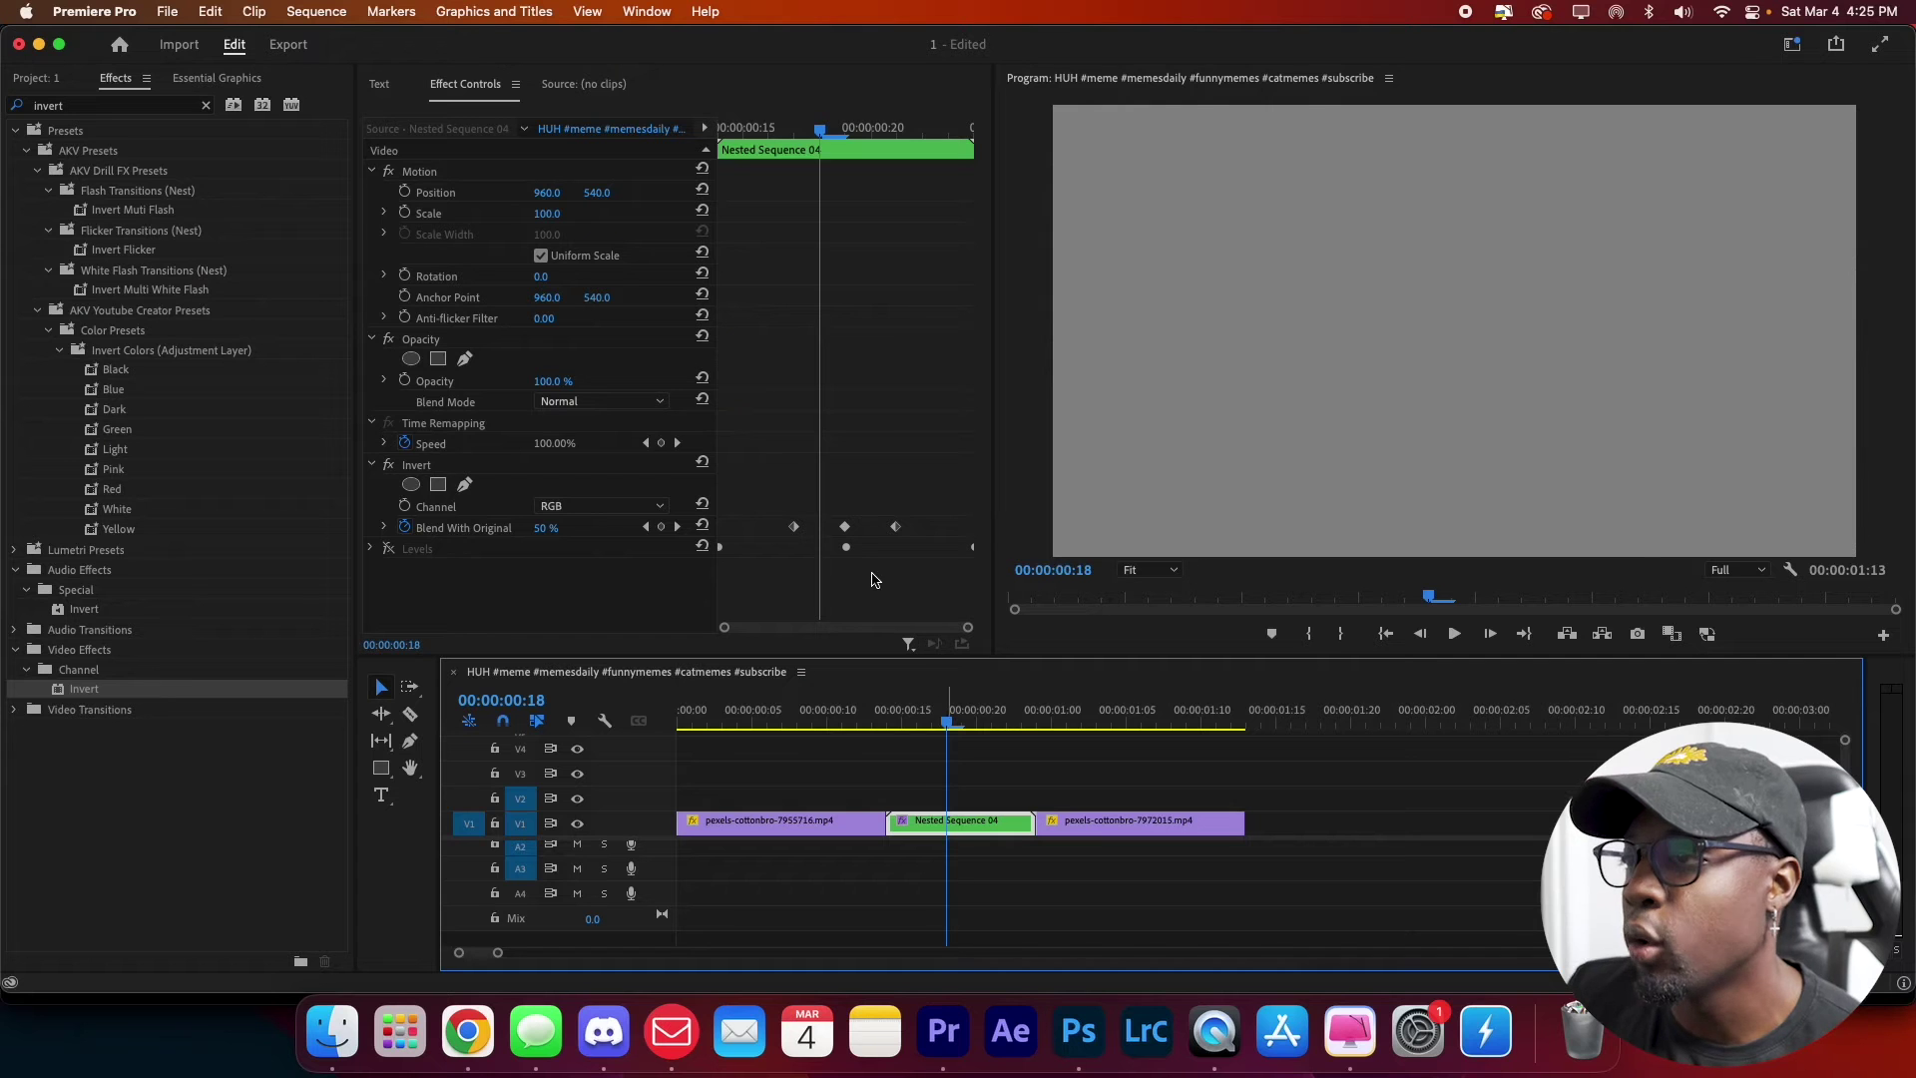
key(super+z)
key(super+z)
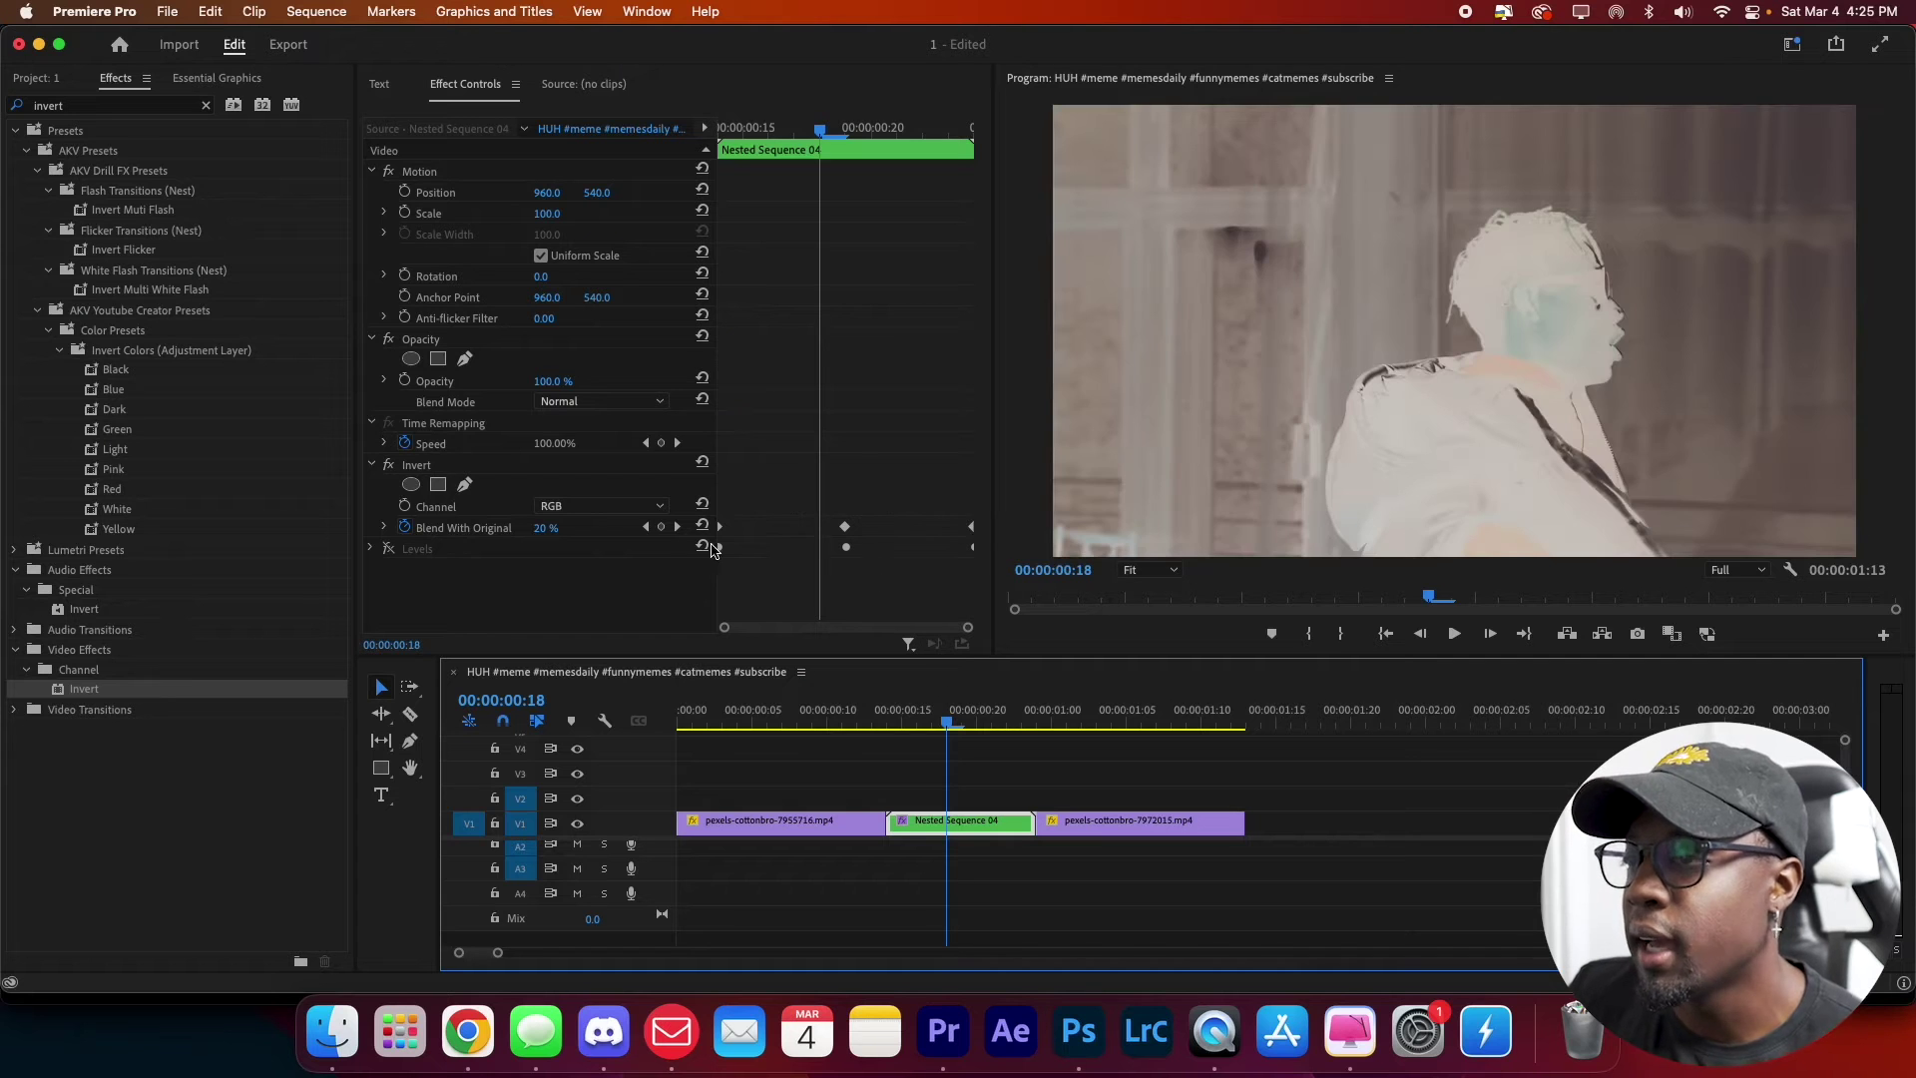
- Turn the Levels effect back on alongside Invert and preview the combined transition from before the nest
click(388, 548)
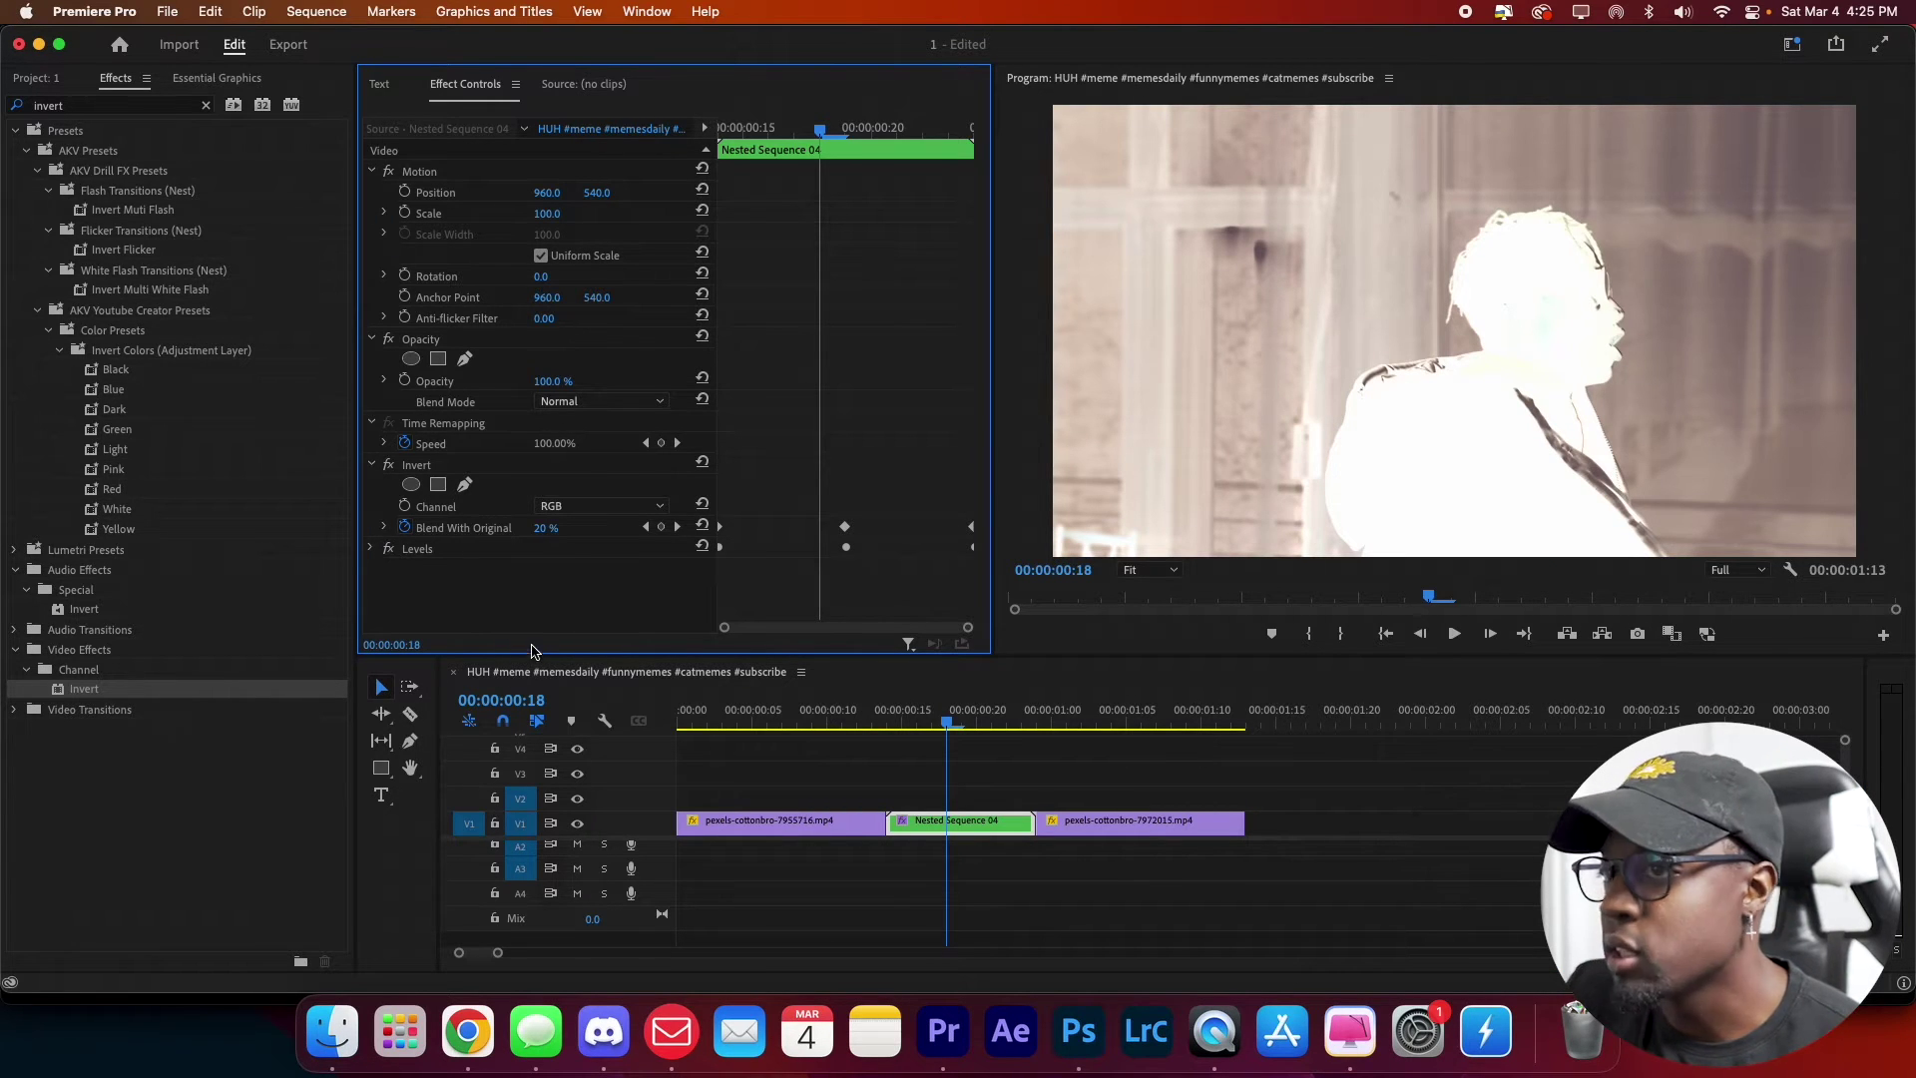
click(388, 548)
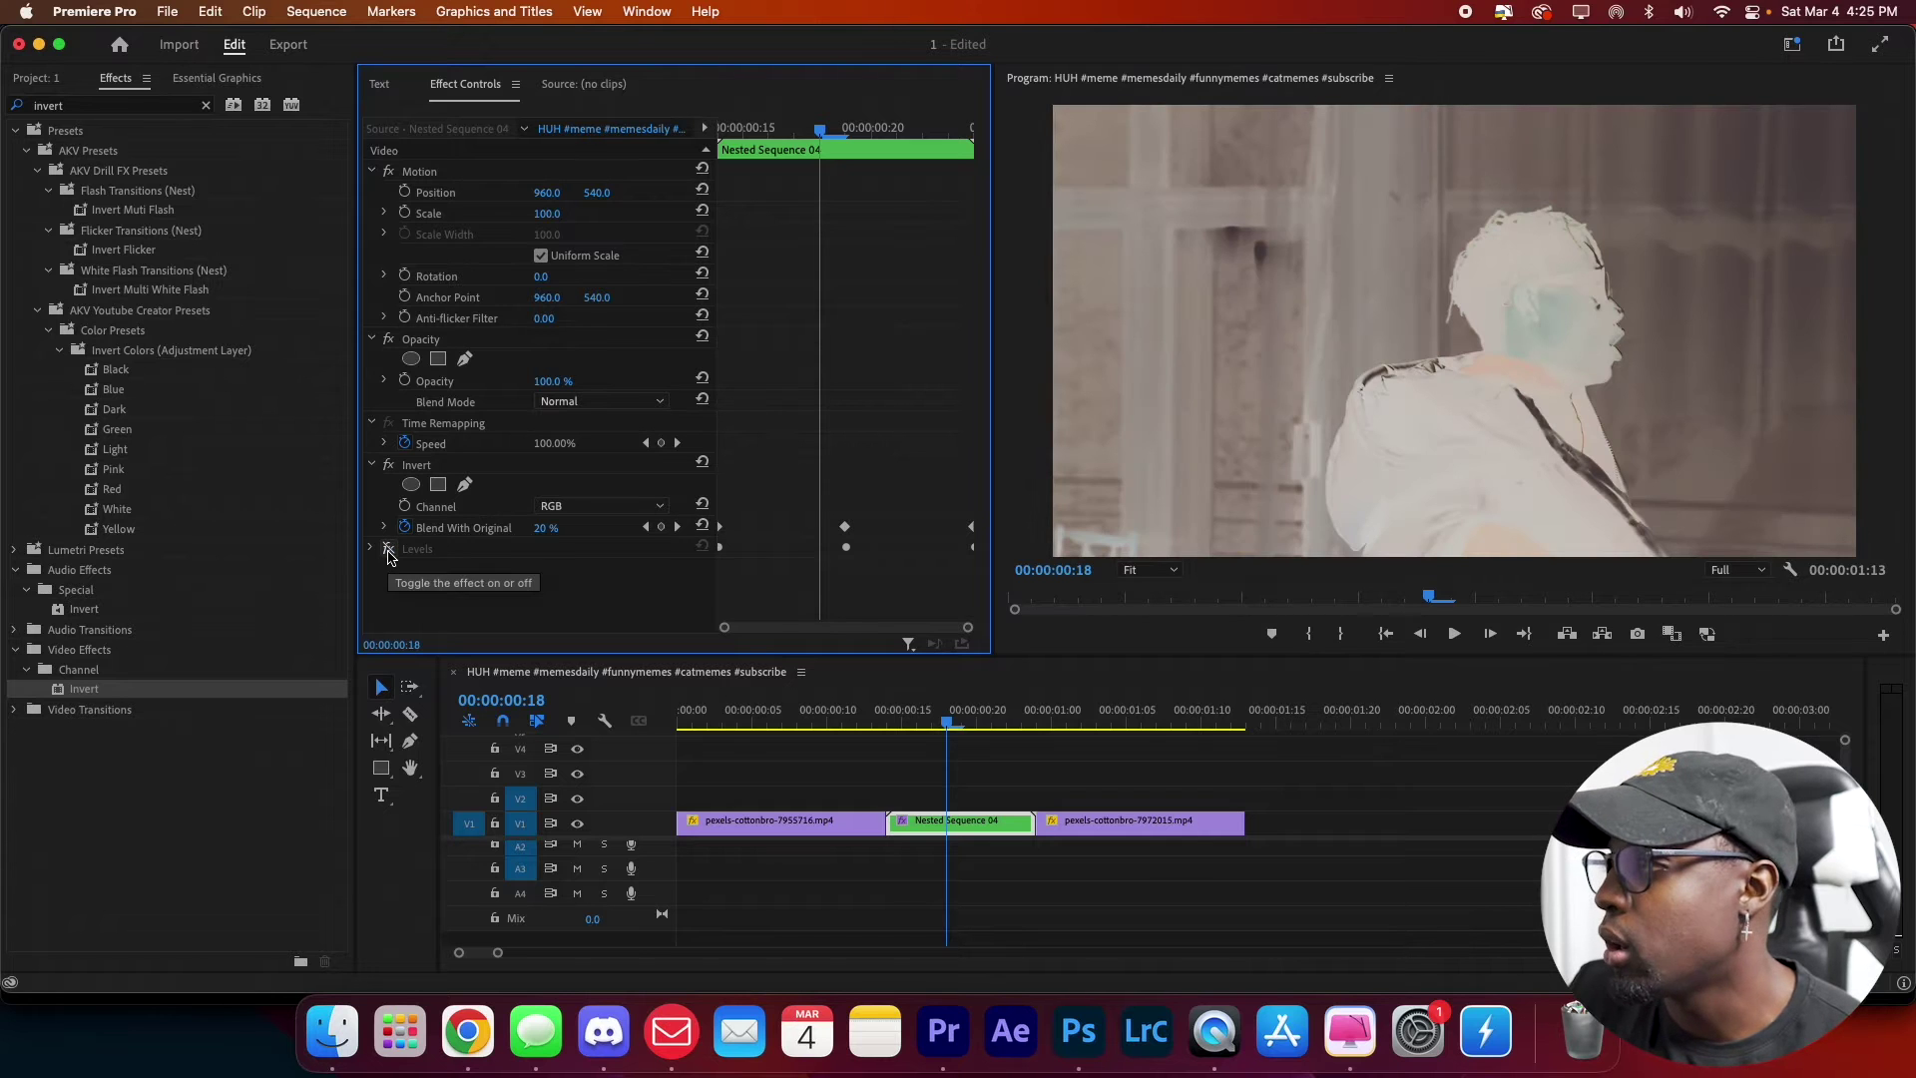
click(388, 549)
drag(863, 716, 843, 718)
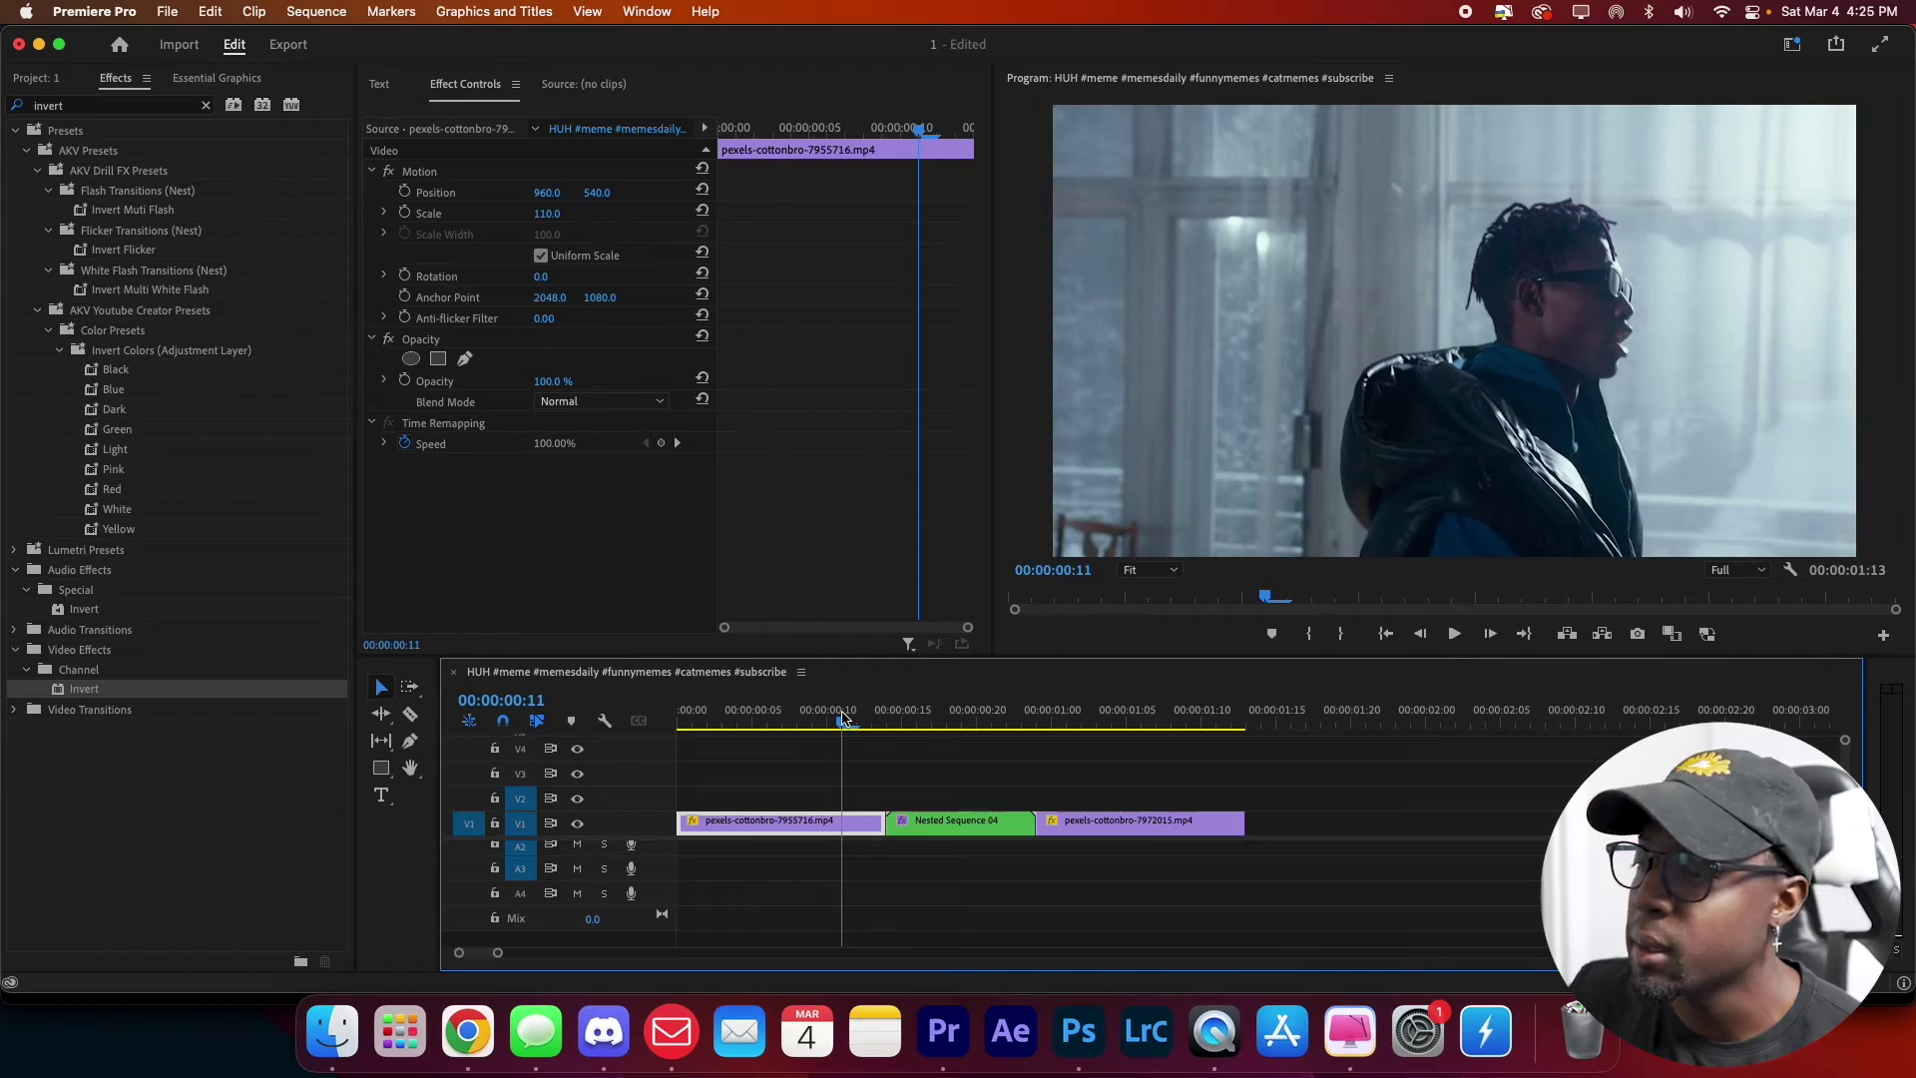
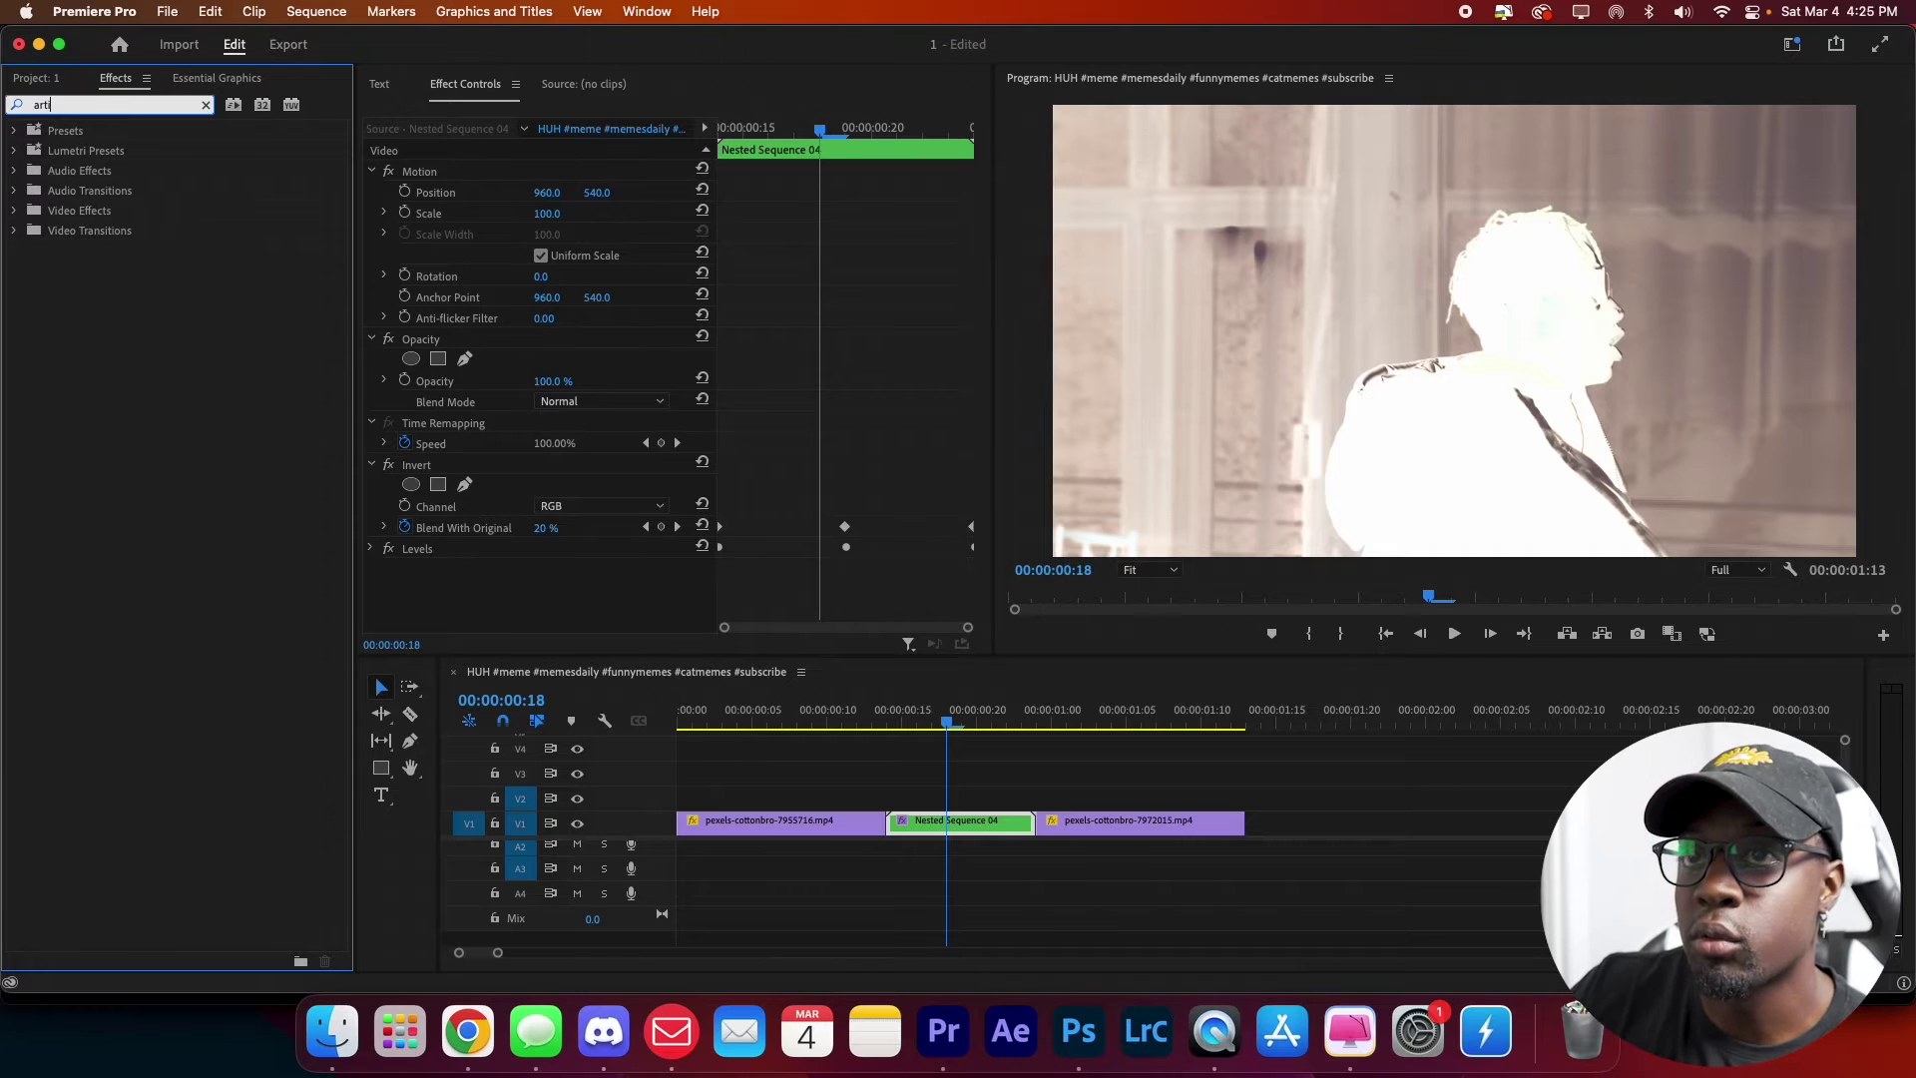
- Search the effects for "arit", apply Arithmetic to the nested sequence, and disable its Invert and Levels effects
key(BackSpace)
key(BackSpace)
text(it)
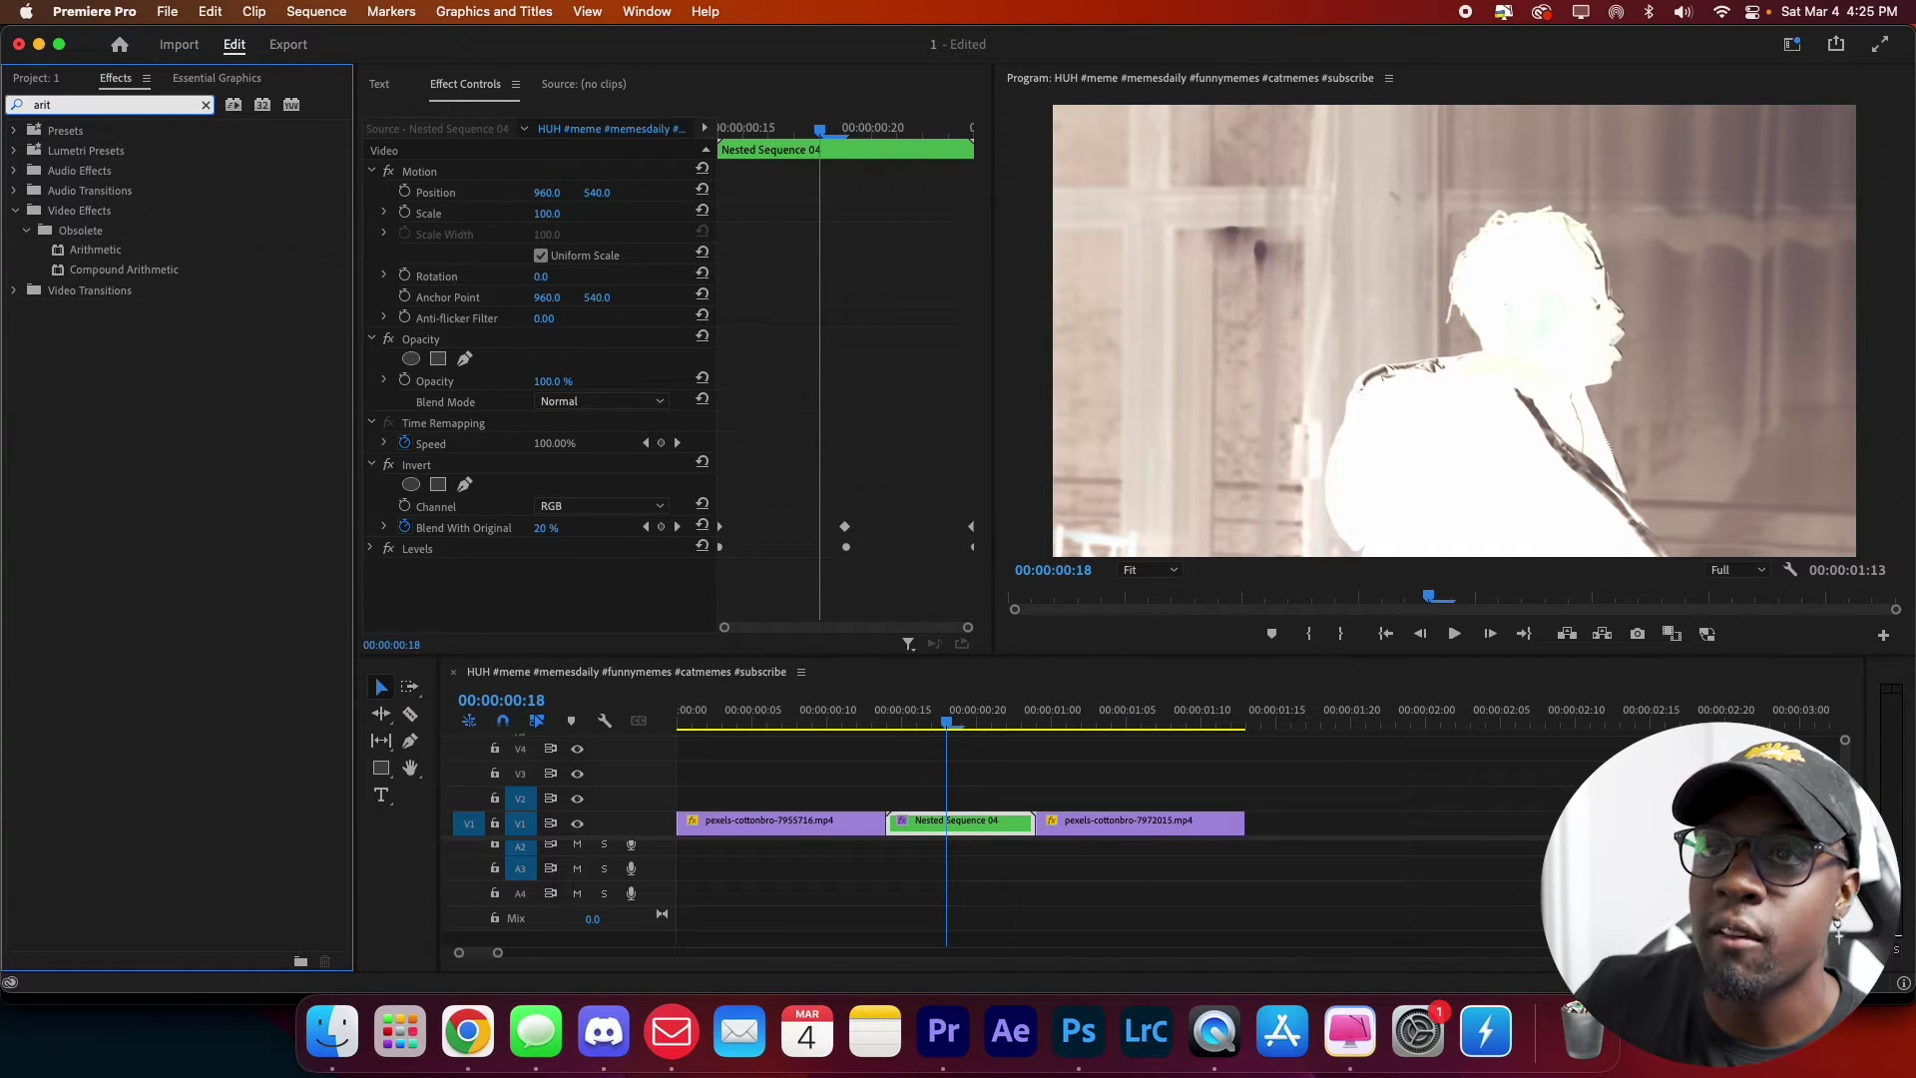
drag(188, 251, 513, 551)
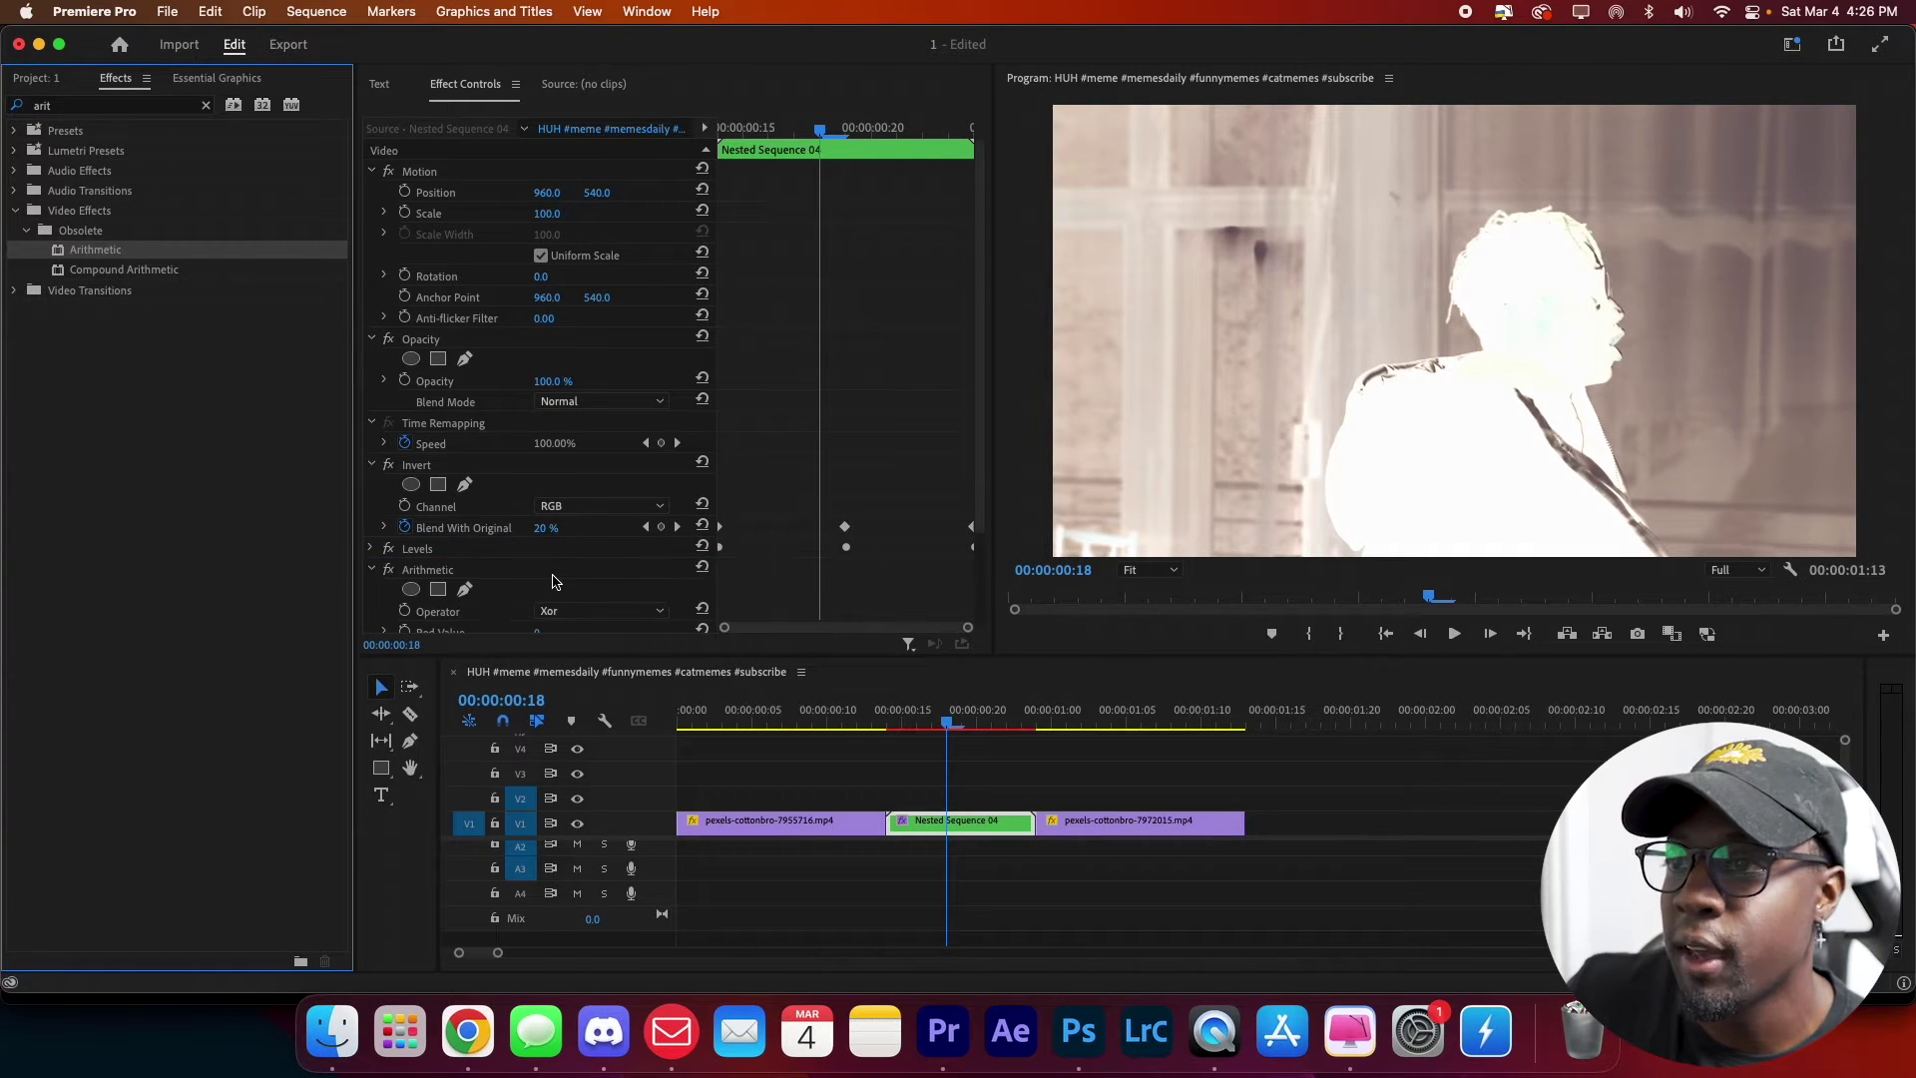
scroll(718, 534, down, 2)
scroll(719, 534, down, 2)
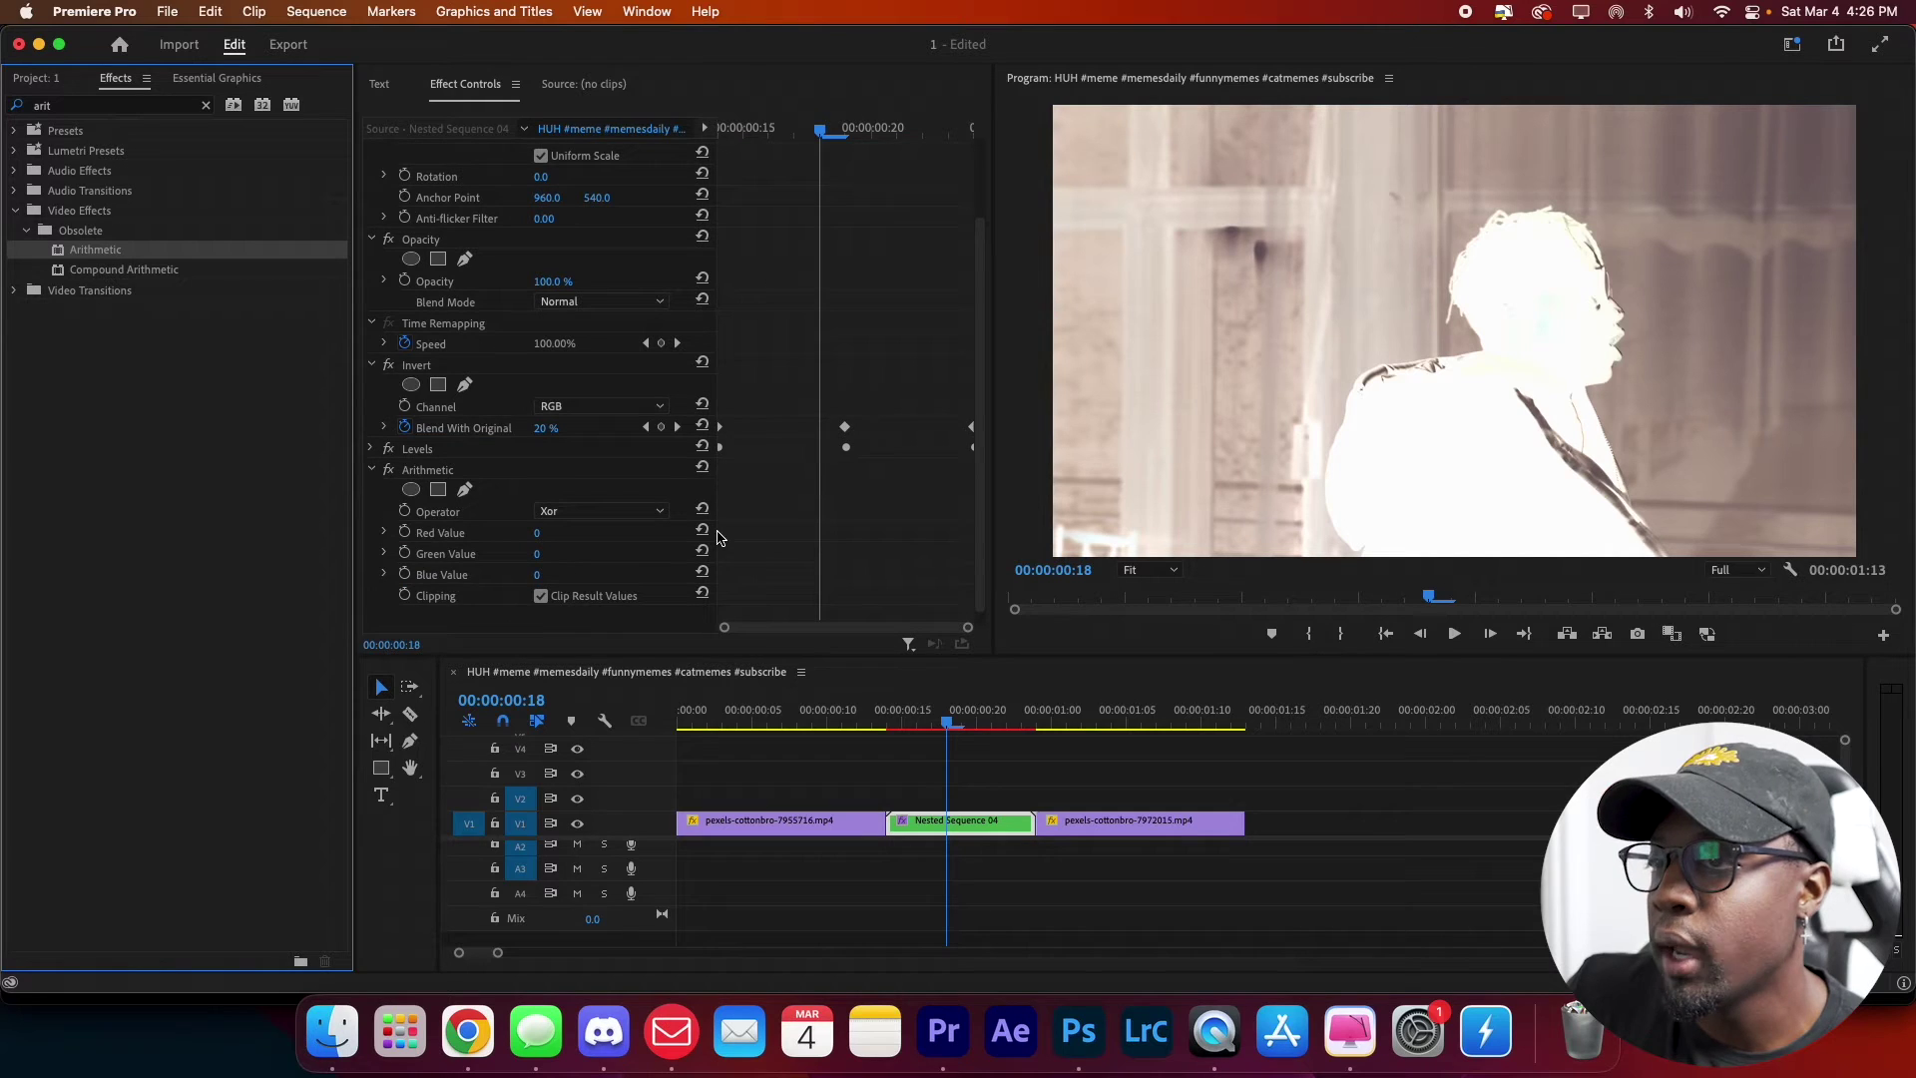
click(389, 366)
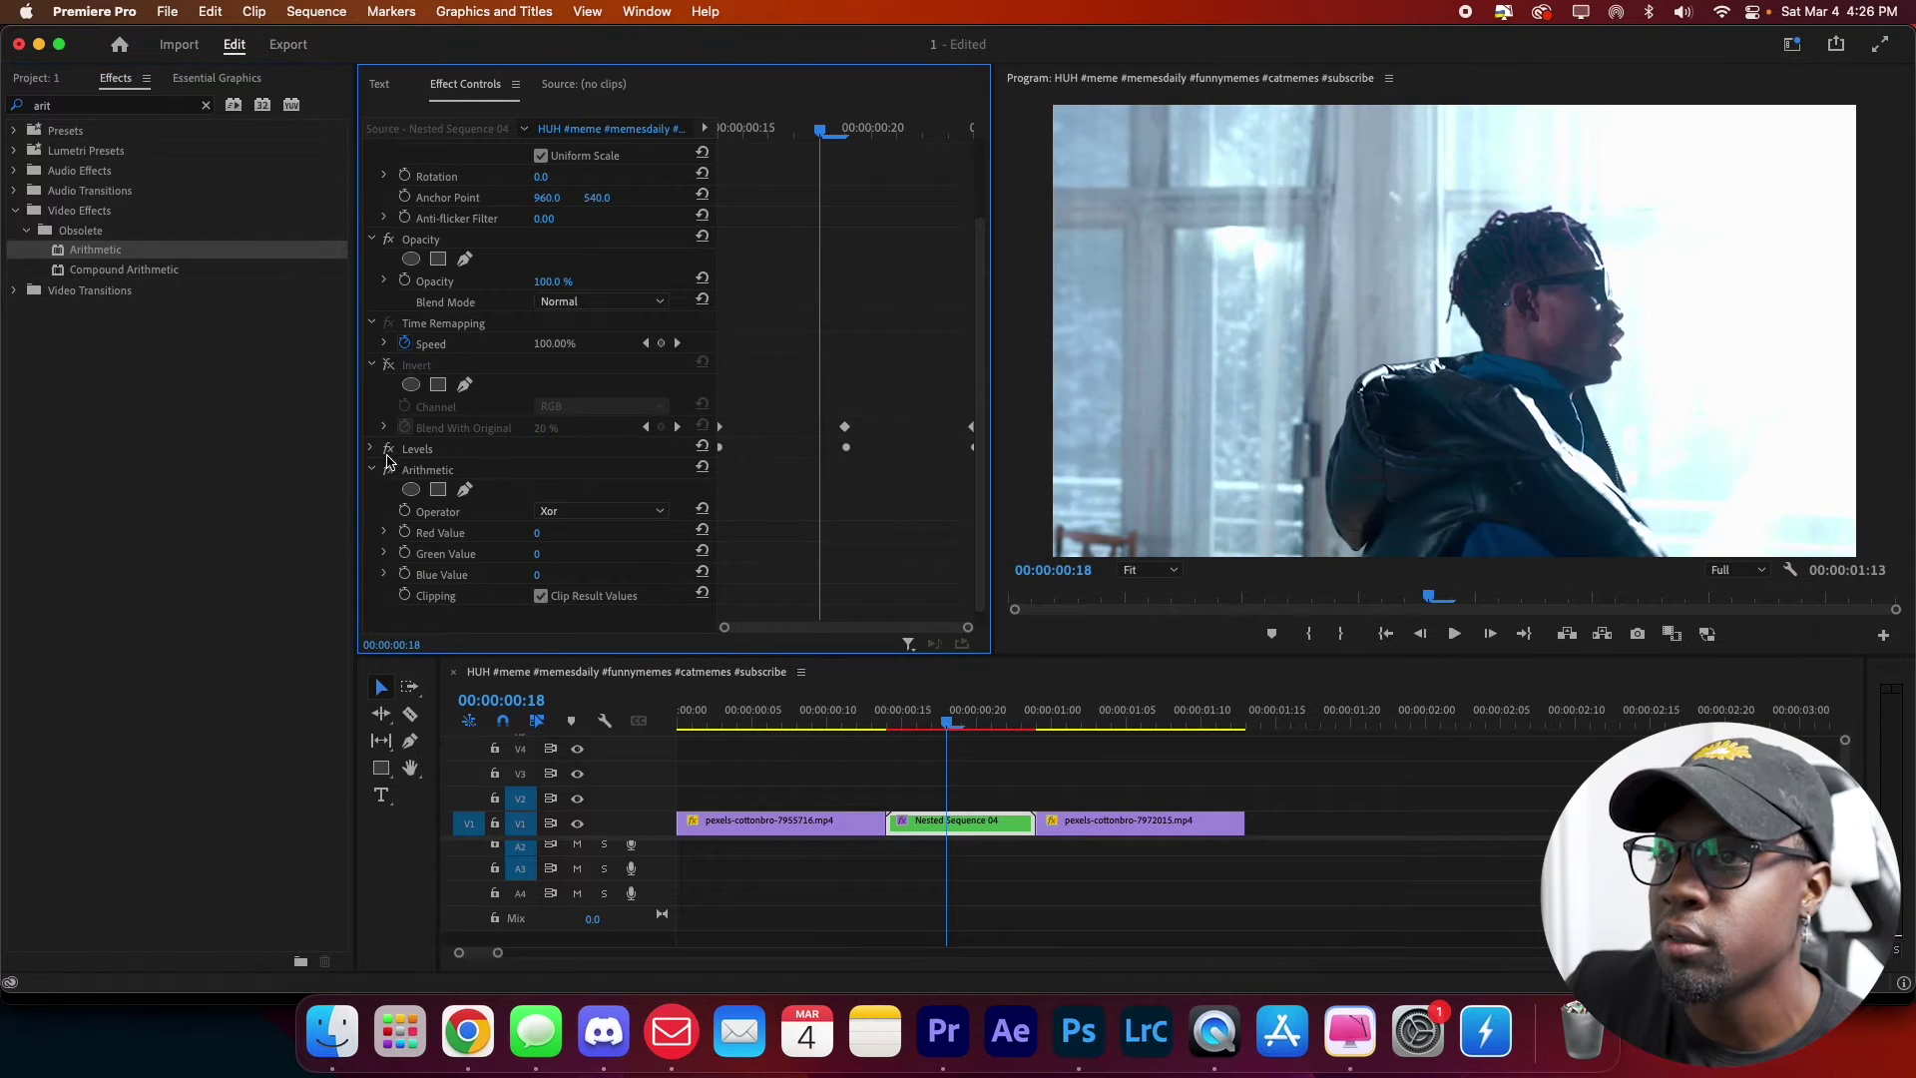
click(388, 450)
- Set Arithmetic's Operator to Max and its Red, Green and Blue Values to 255
click(616, 512)
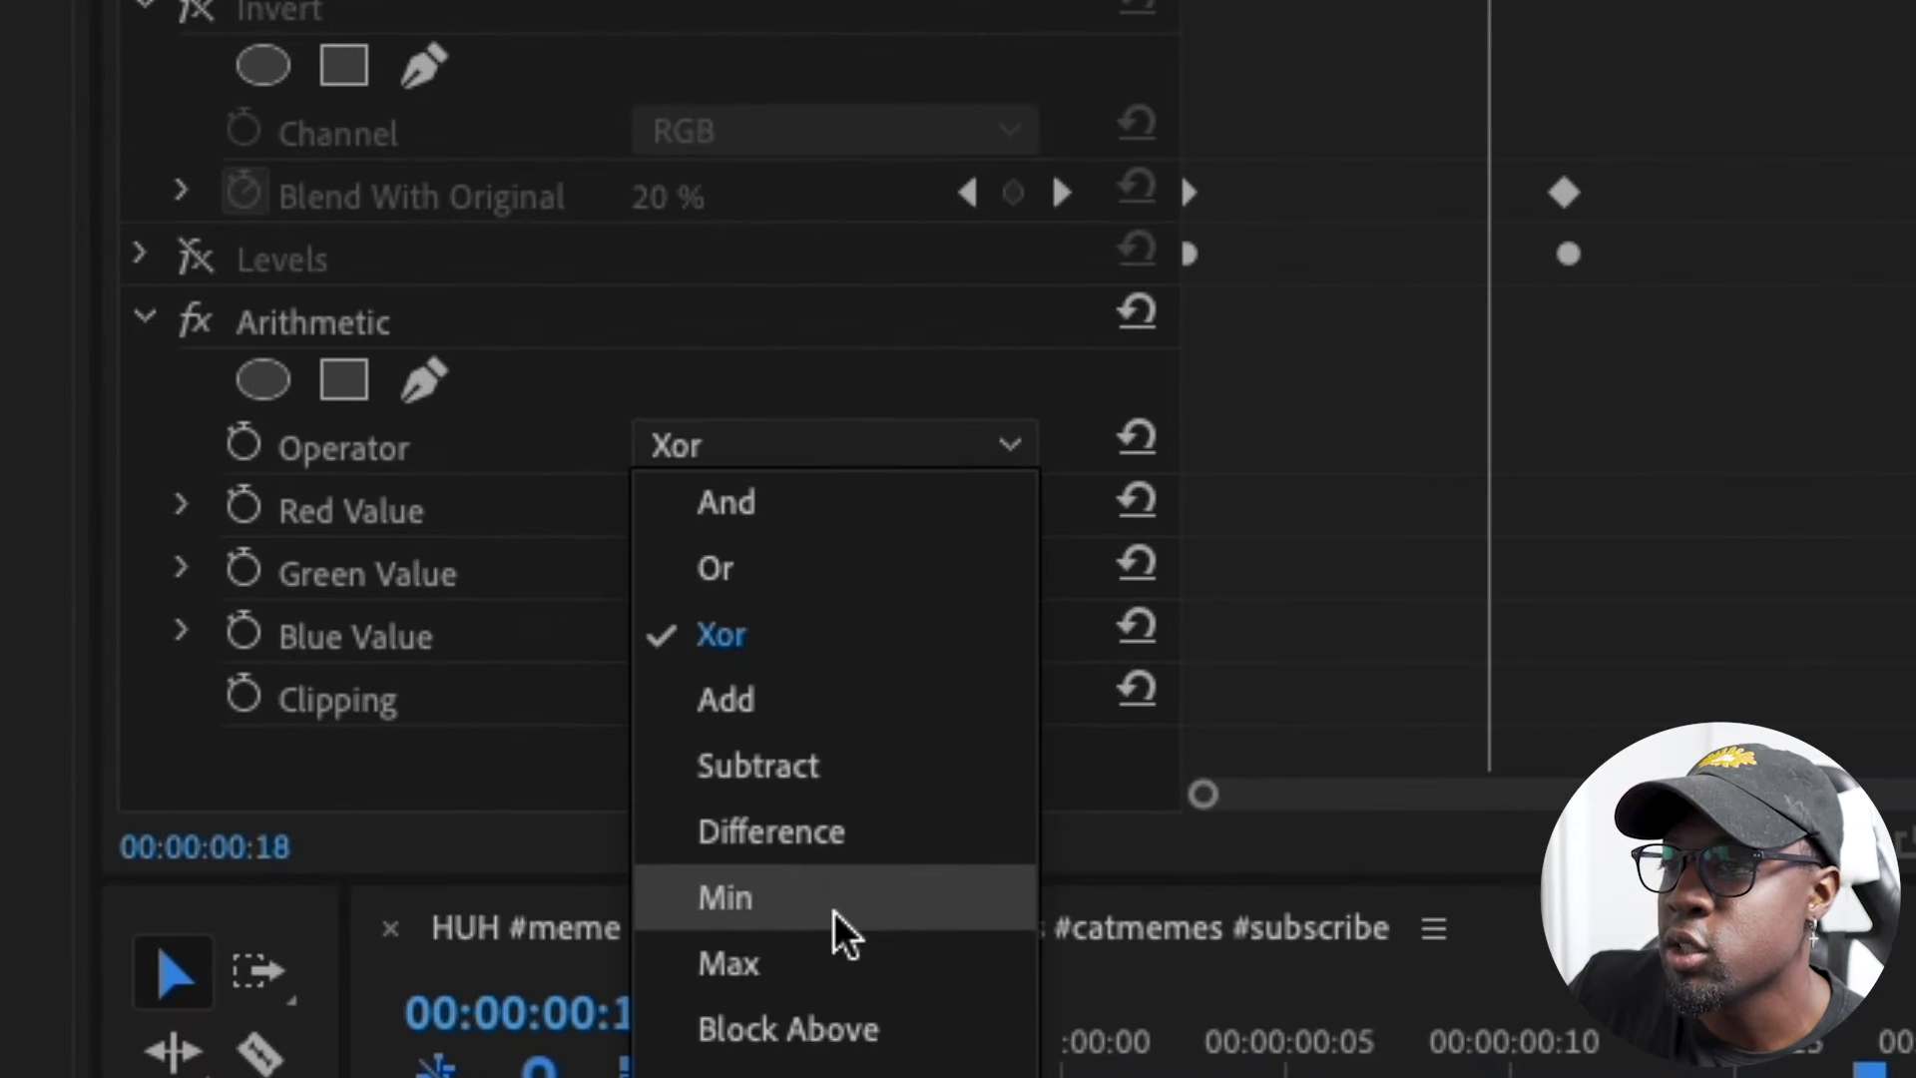
click(825, 964)
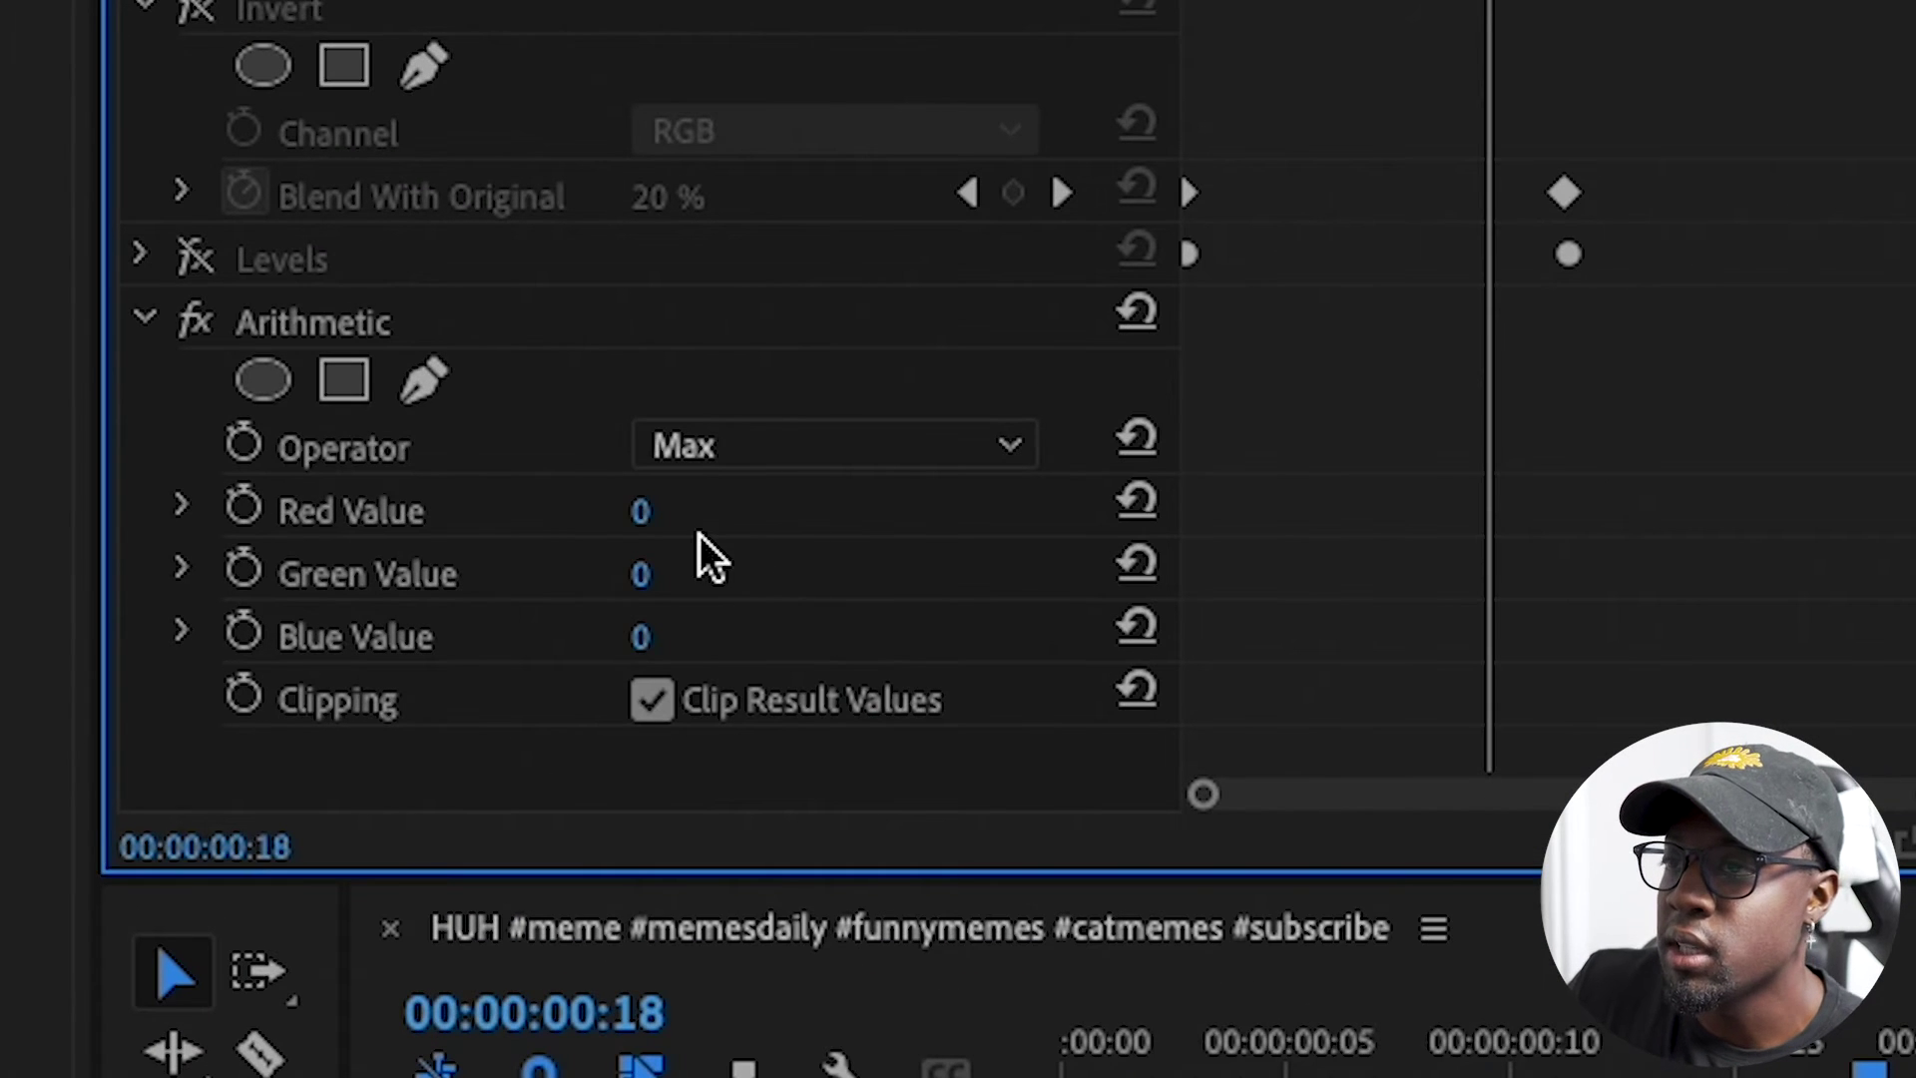
drag(659, 639, 913, 639)
drag(664, 579, 918, 579)
drag(699, 513, 953, 513)
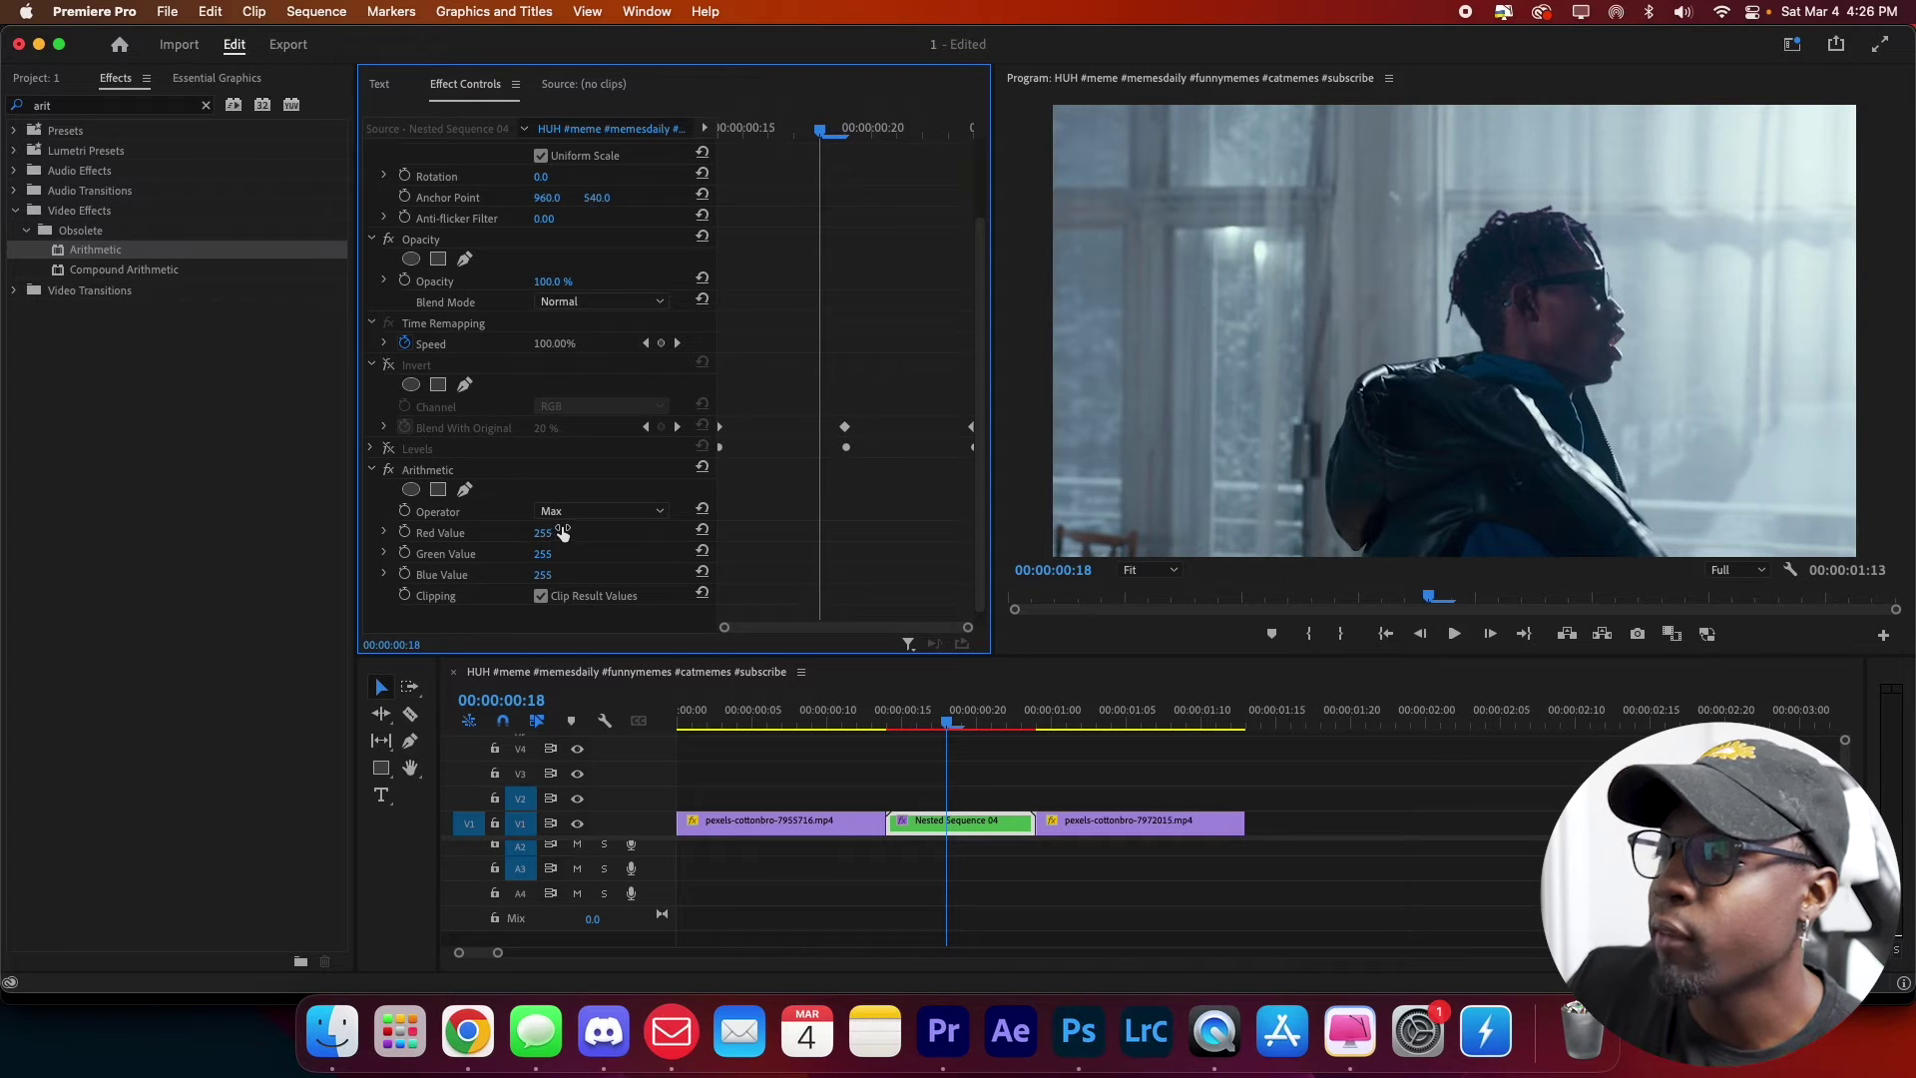
- Start keyframes for Arithmetic's Red, Green and Blue Values at 00:00:00:19
key(Right)
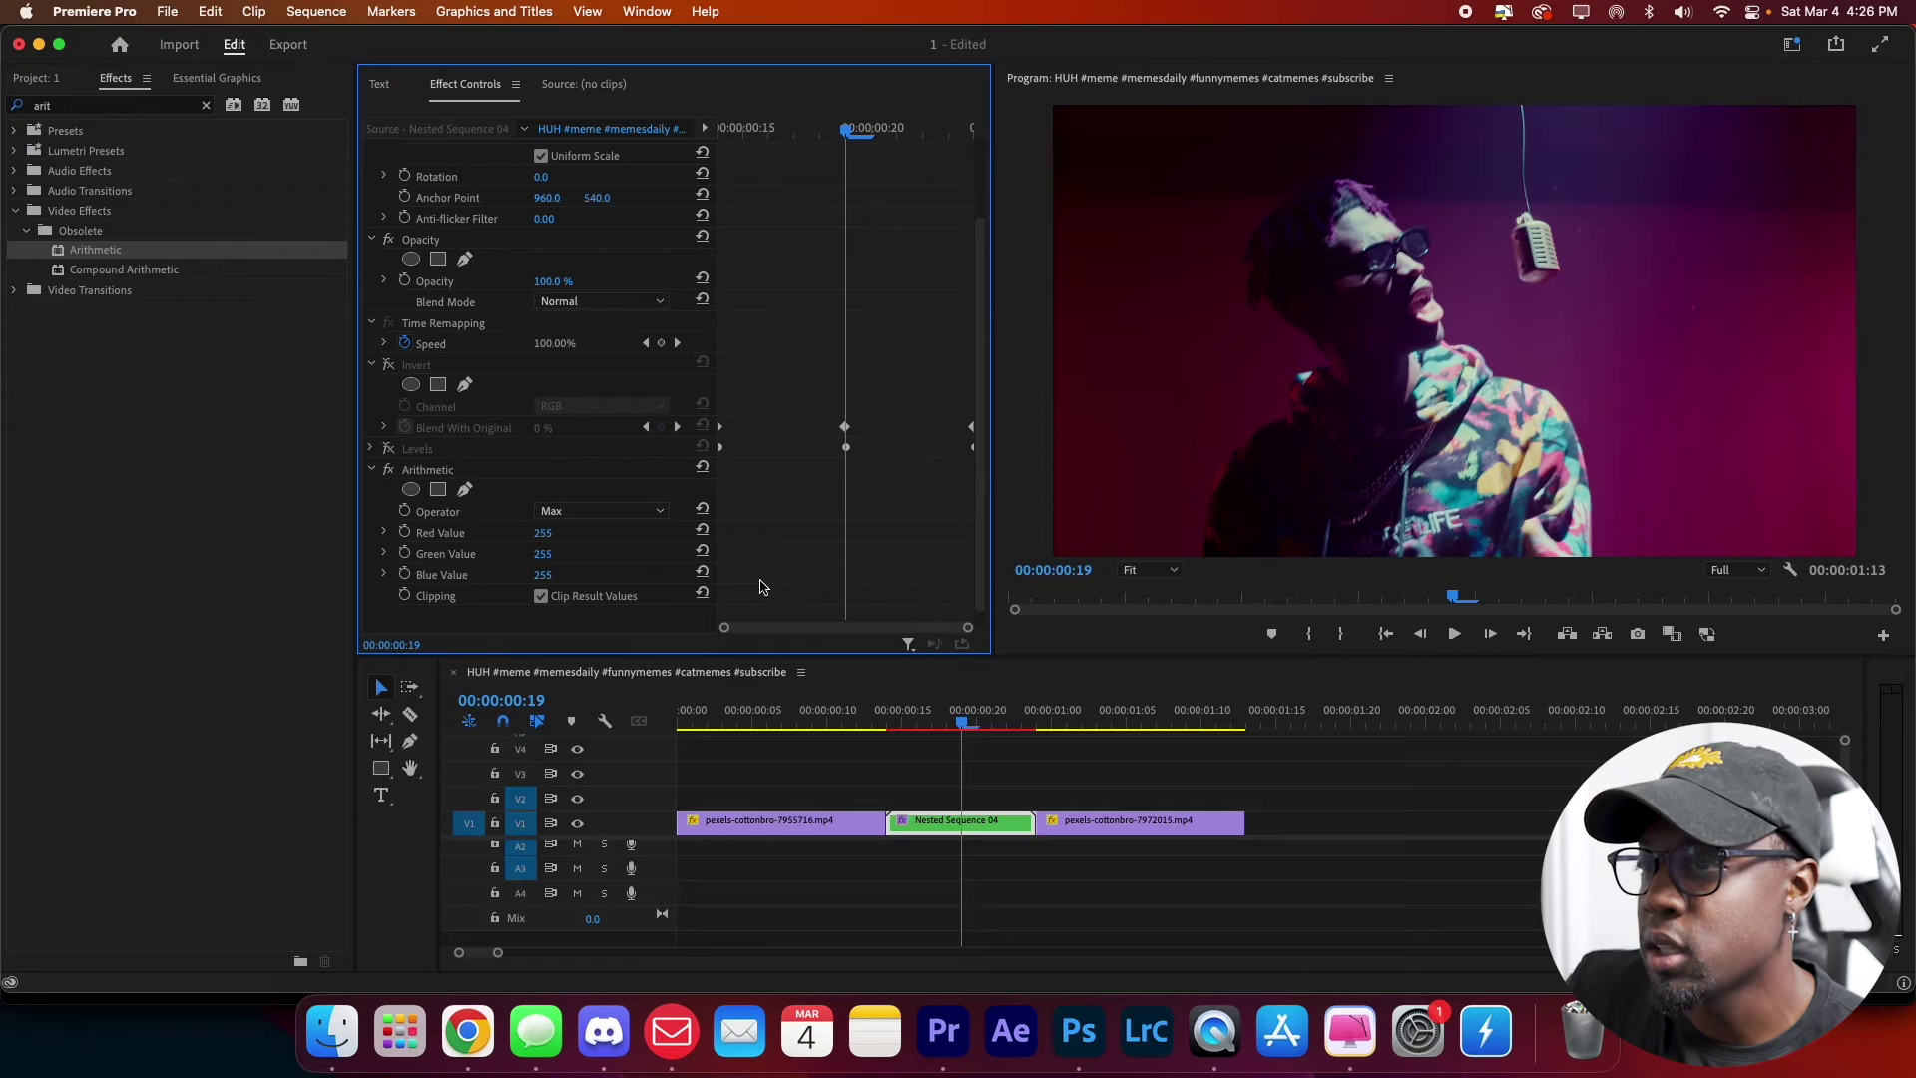
click(404, 532)
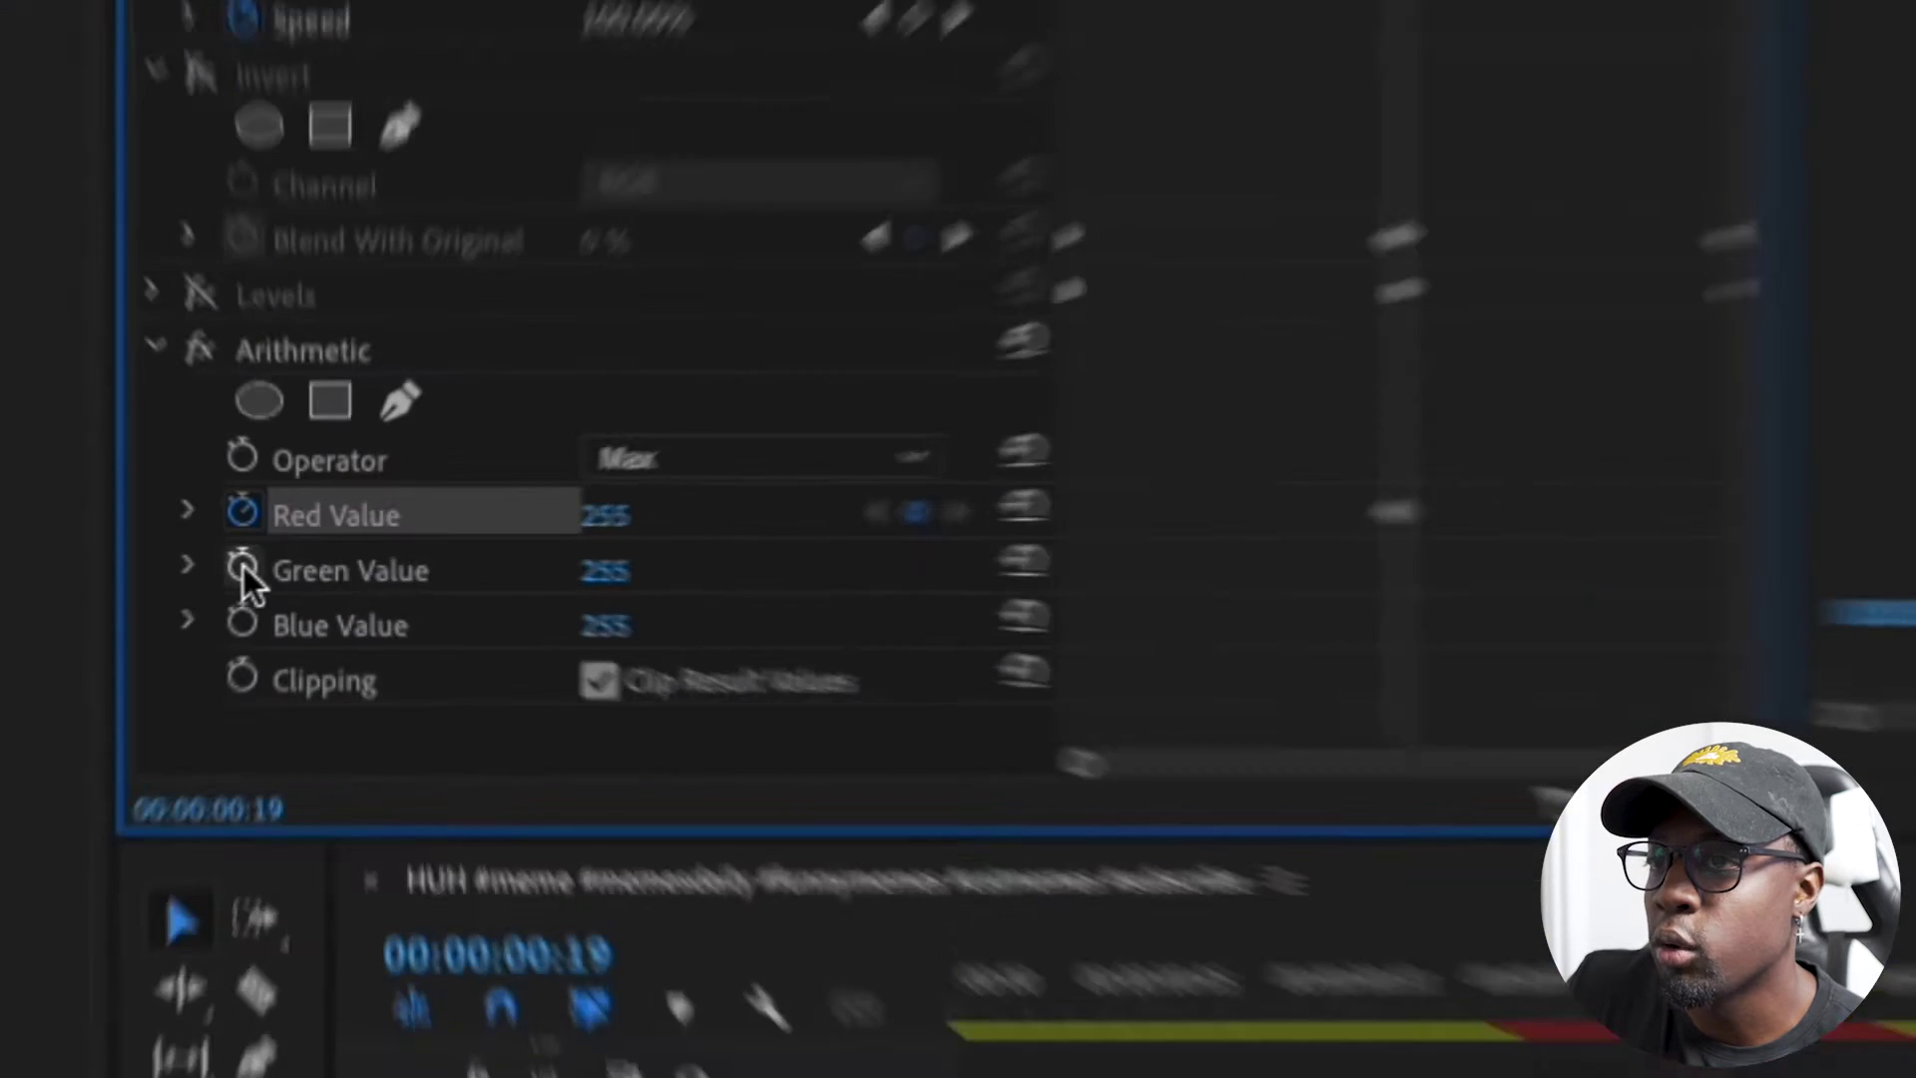
click(404, 553)
click(404, 574)
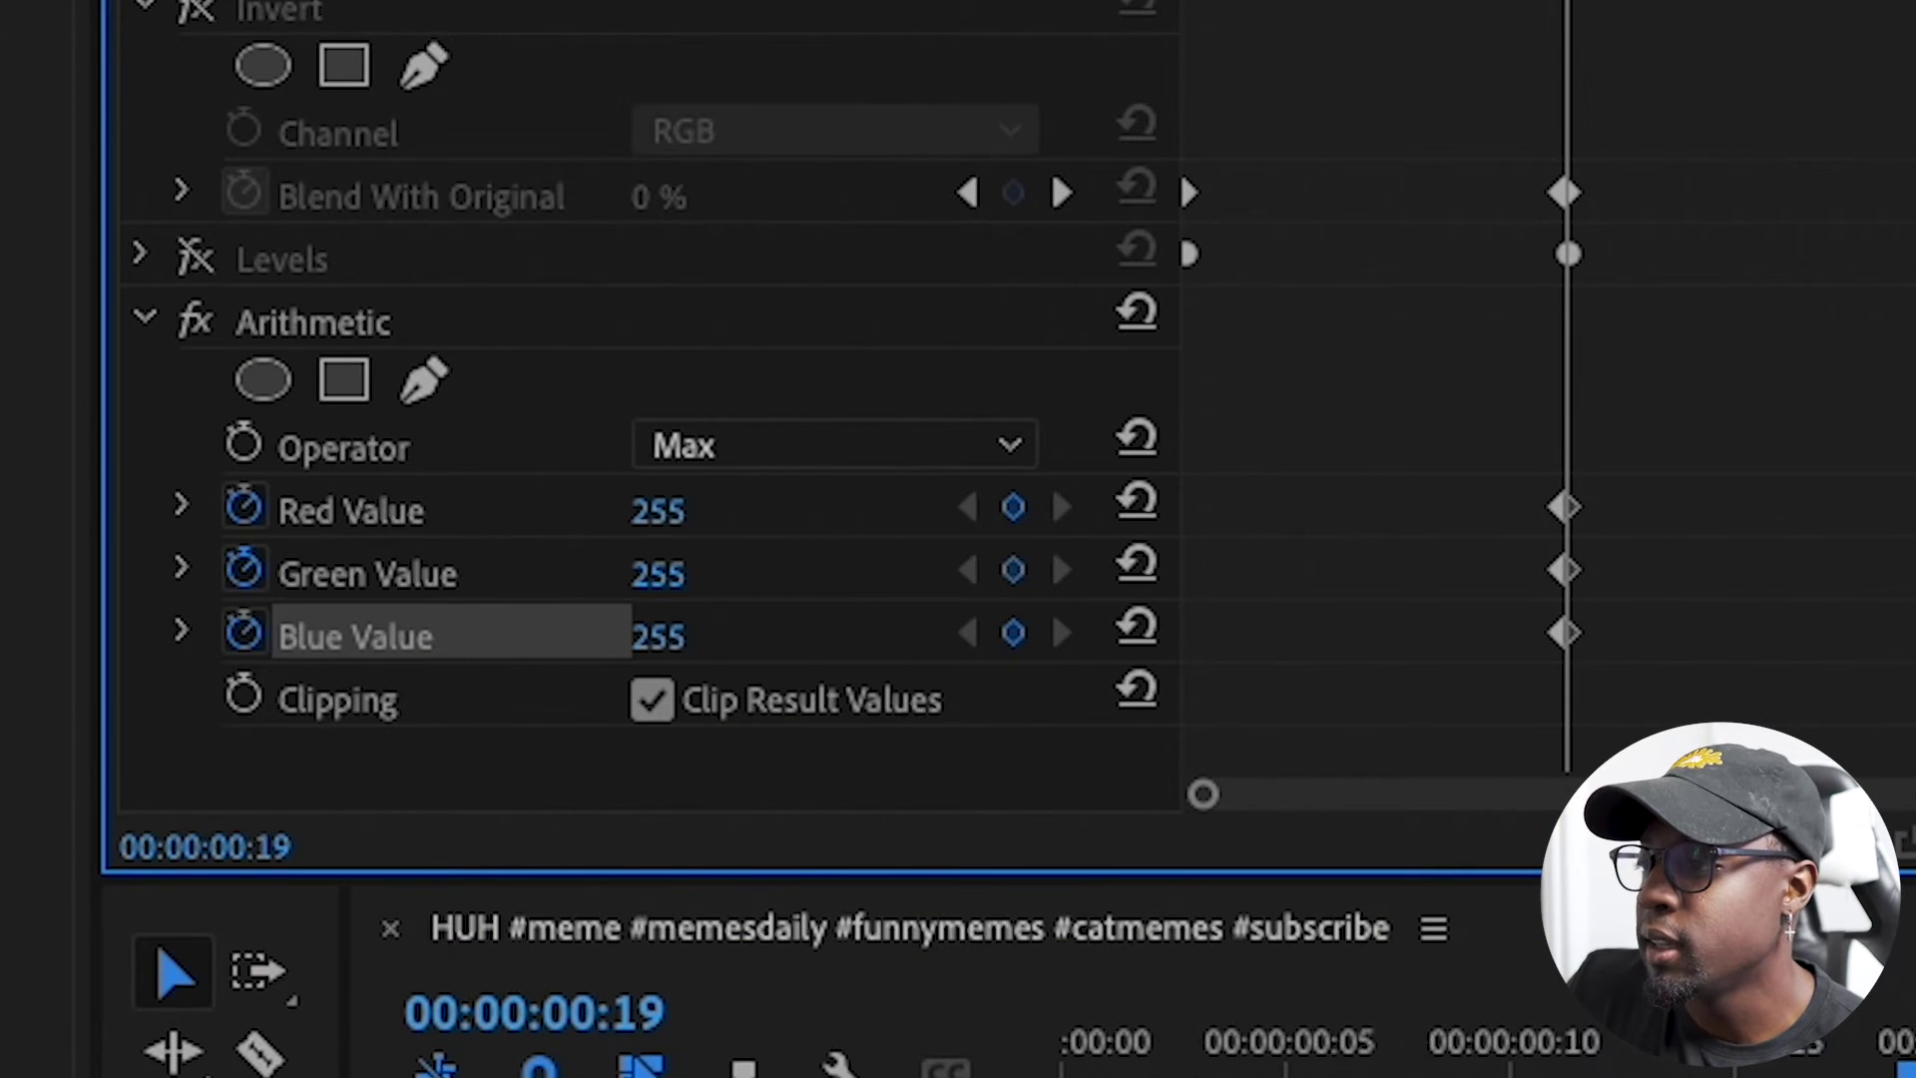
key(Left)
key(Right)
- Try a red tint at 00:00:00:19, and settle on green with Red Value 0, Green Value 255 and Blue Value 0
drag(705, 632, 8, 632)
drag(705, 579, 599, 574)
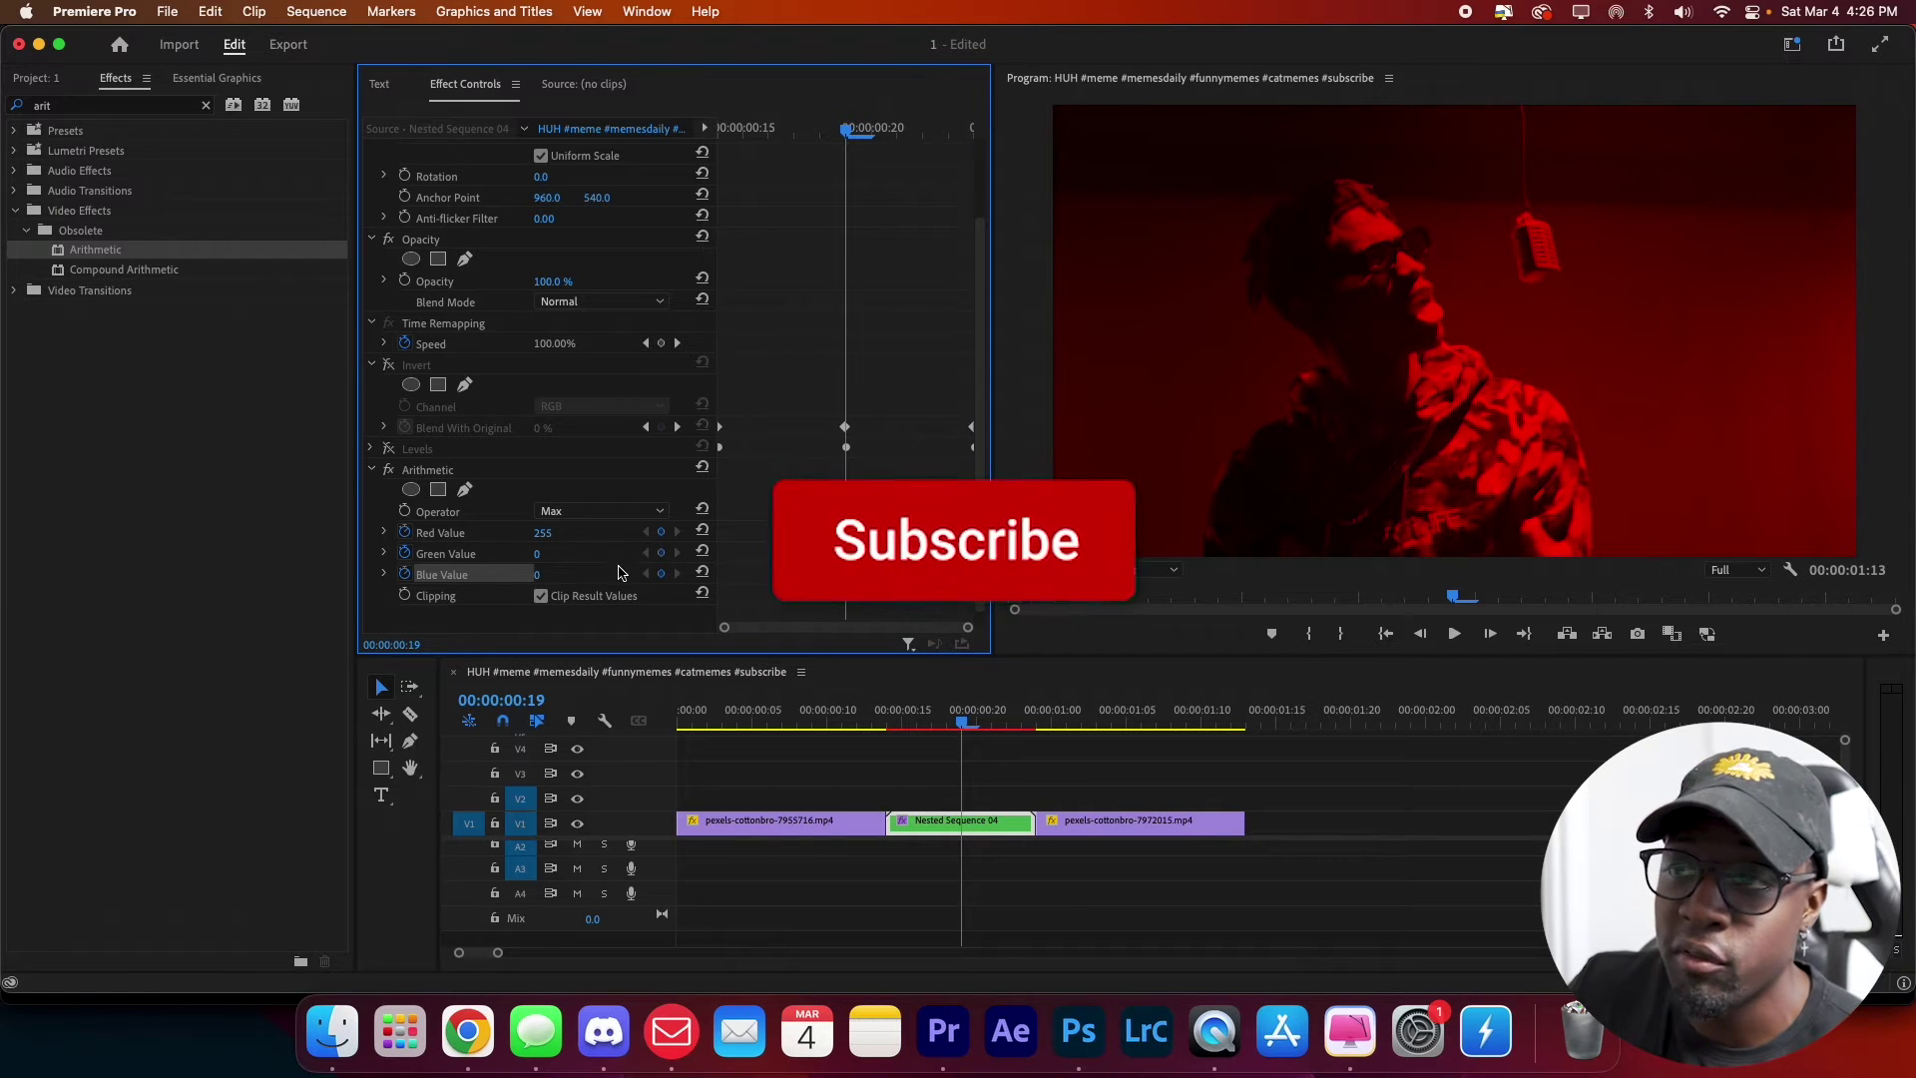
drag(556, 553, 719, 552)
mouse_move(542, 532)
mouse_down()
mouse_move(519, 532)
mouse_move(566, 524)
mouse_up()
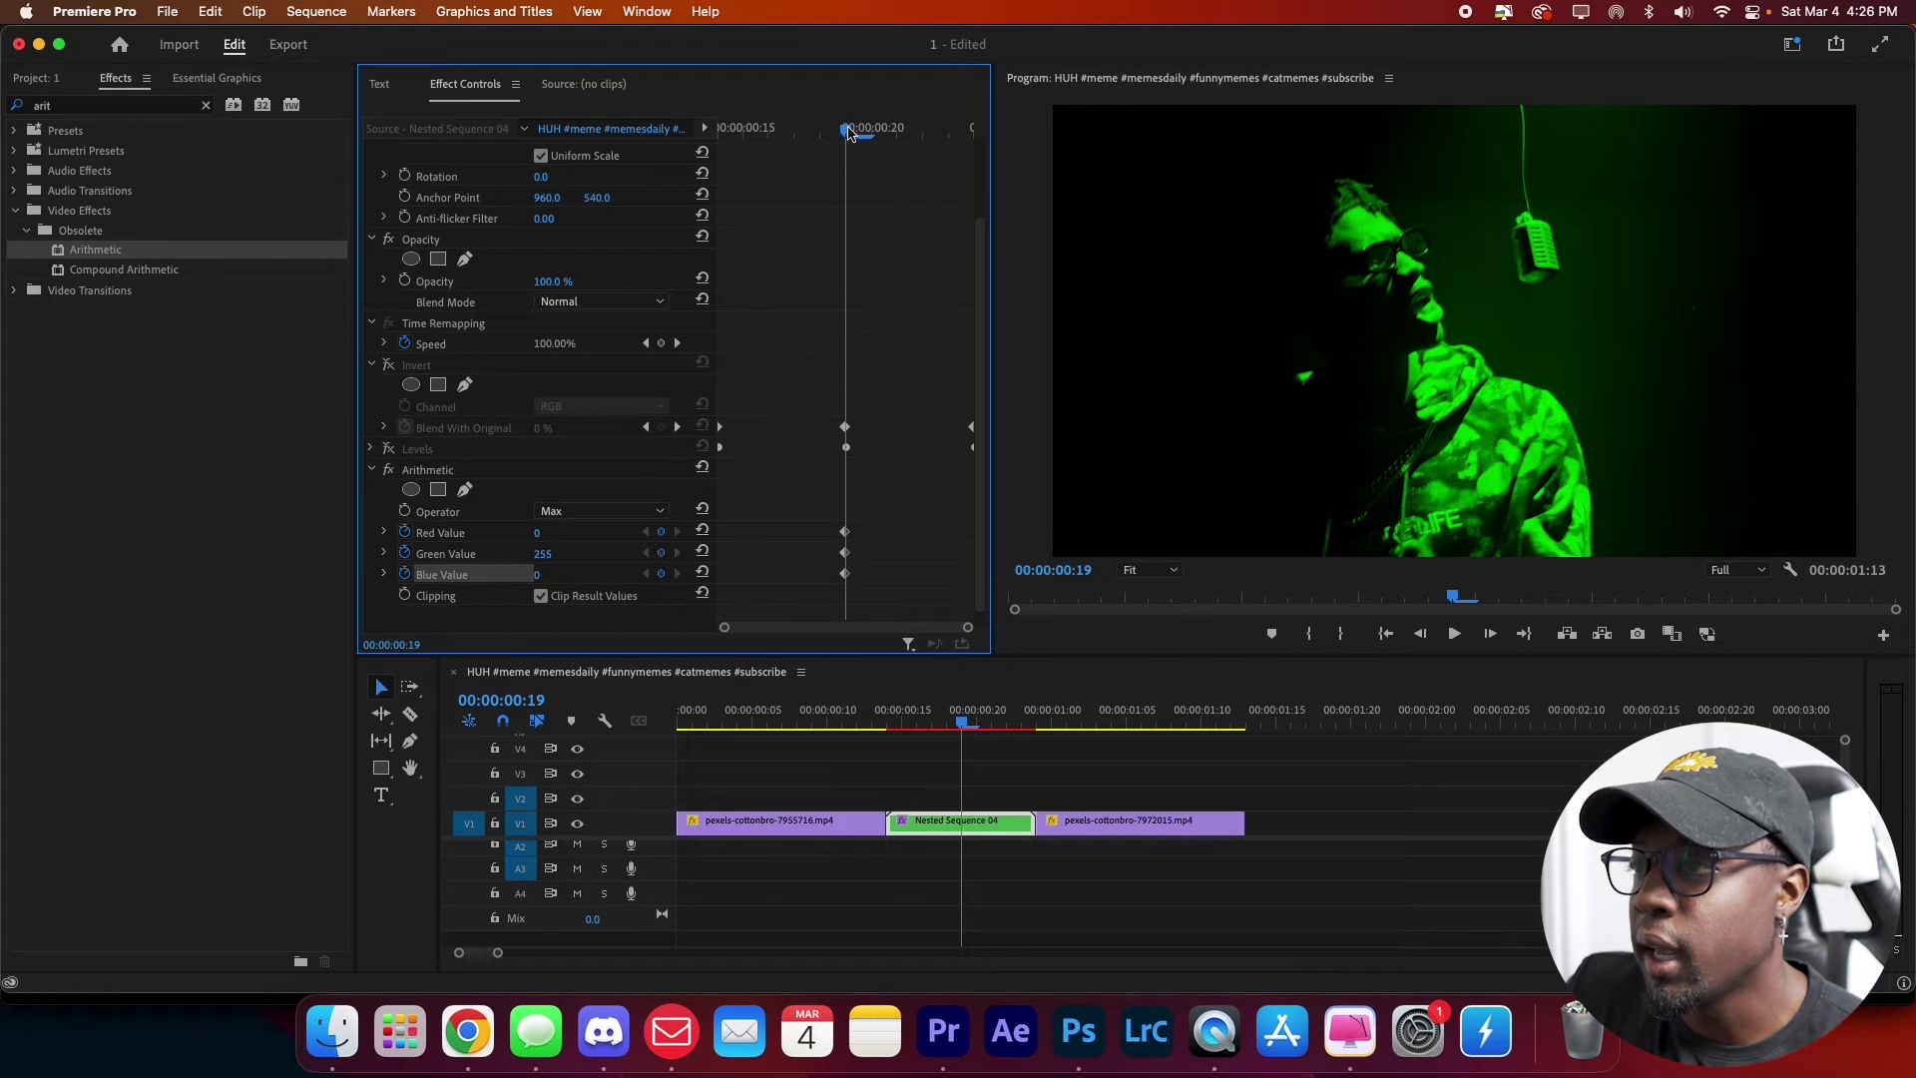
- Keyframe Red, Green and Blue Values at 255 on 00:00:00:18 and move those three keyframes to the nest's start
drag(848, 131, 823, 131)
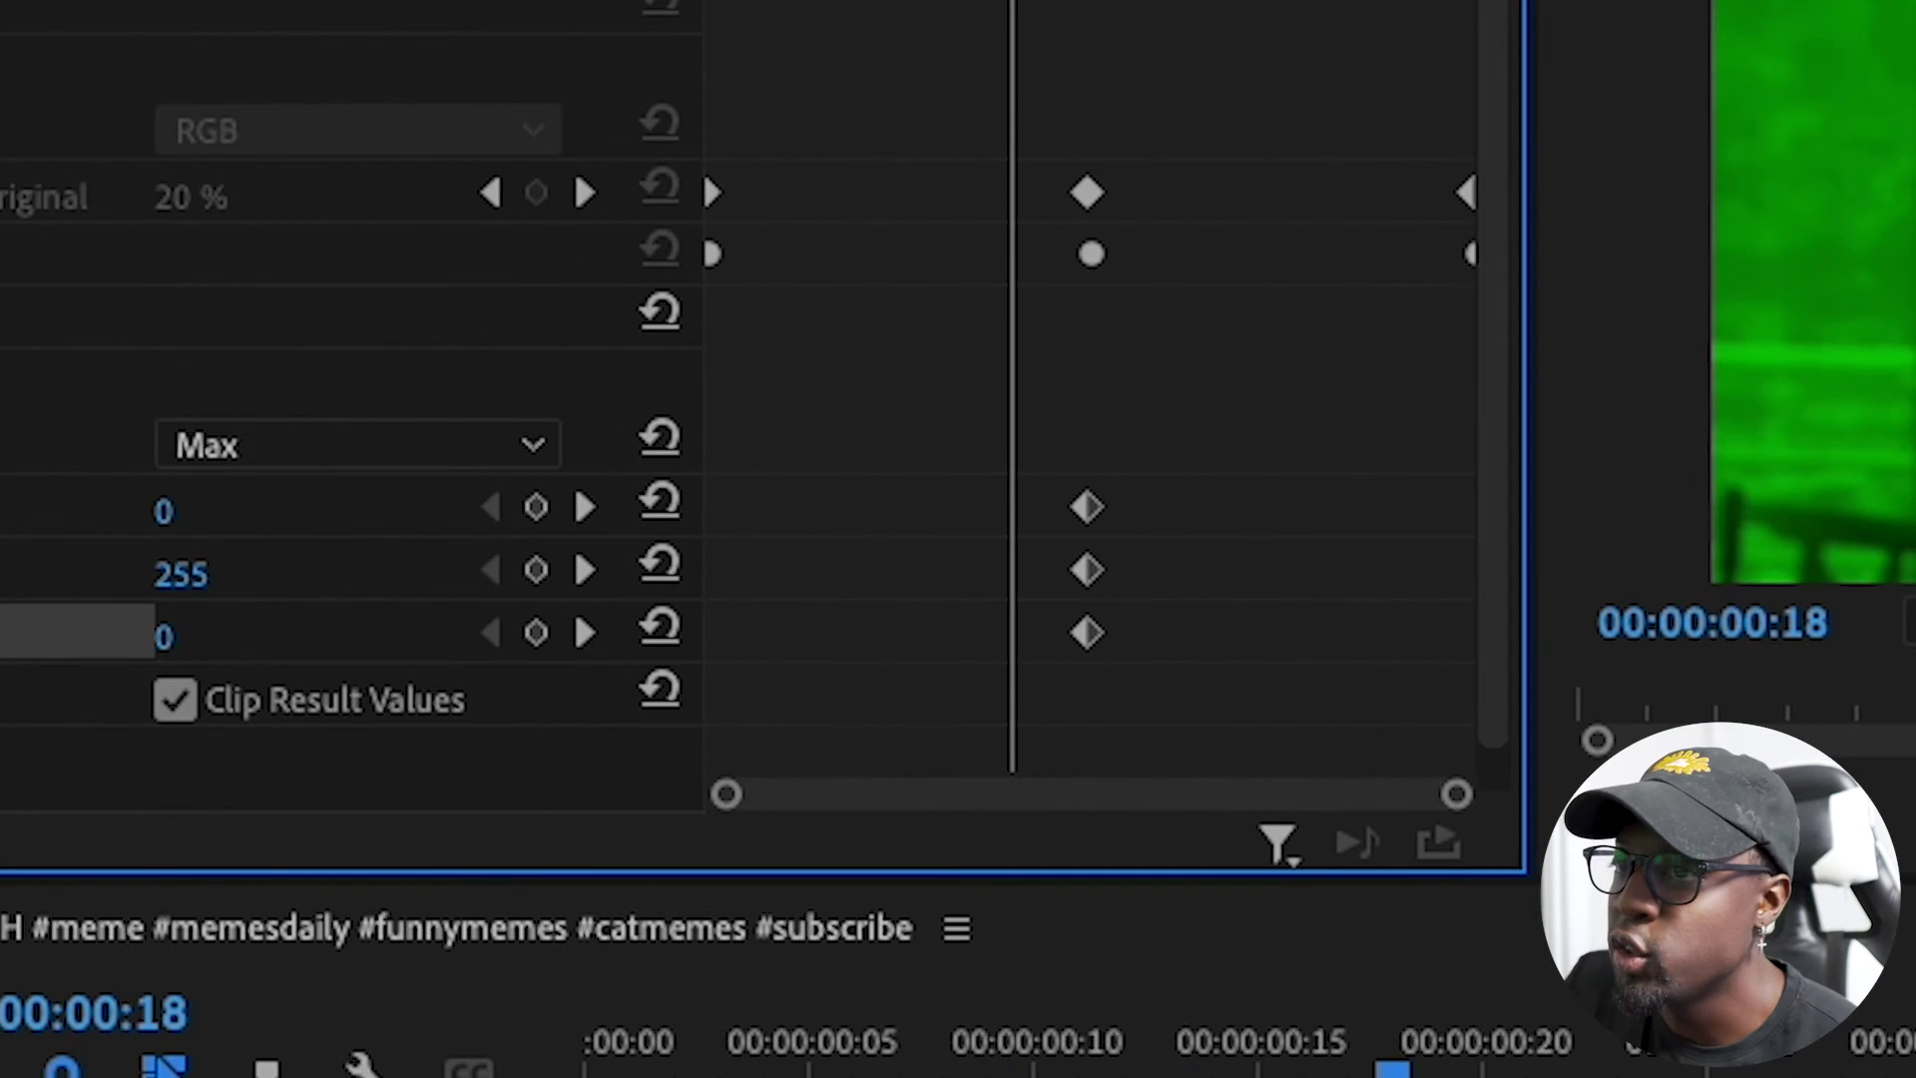
drag(165, 513, 1107, 479)
drag(177, 641, 1131, 424)
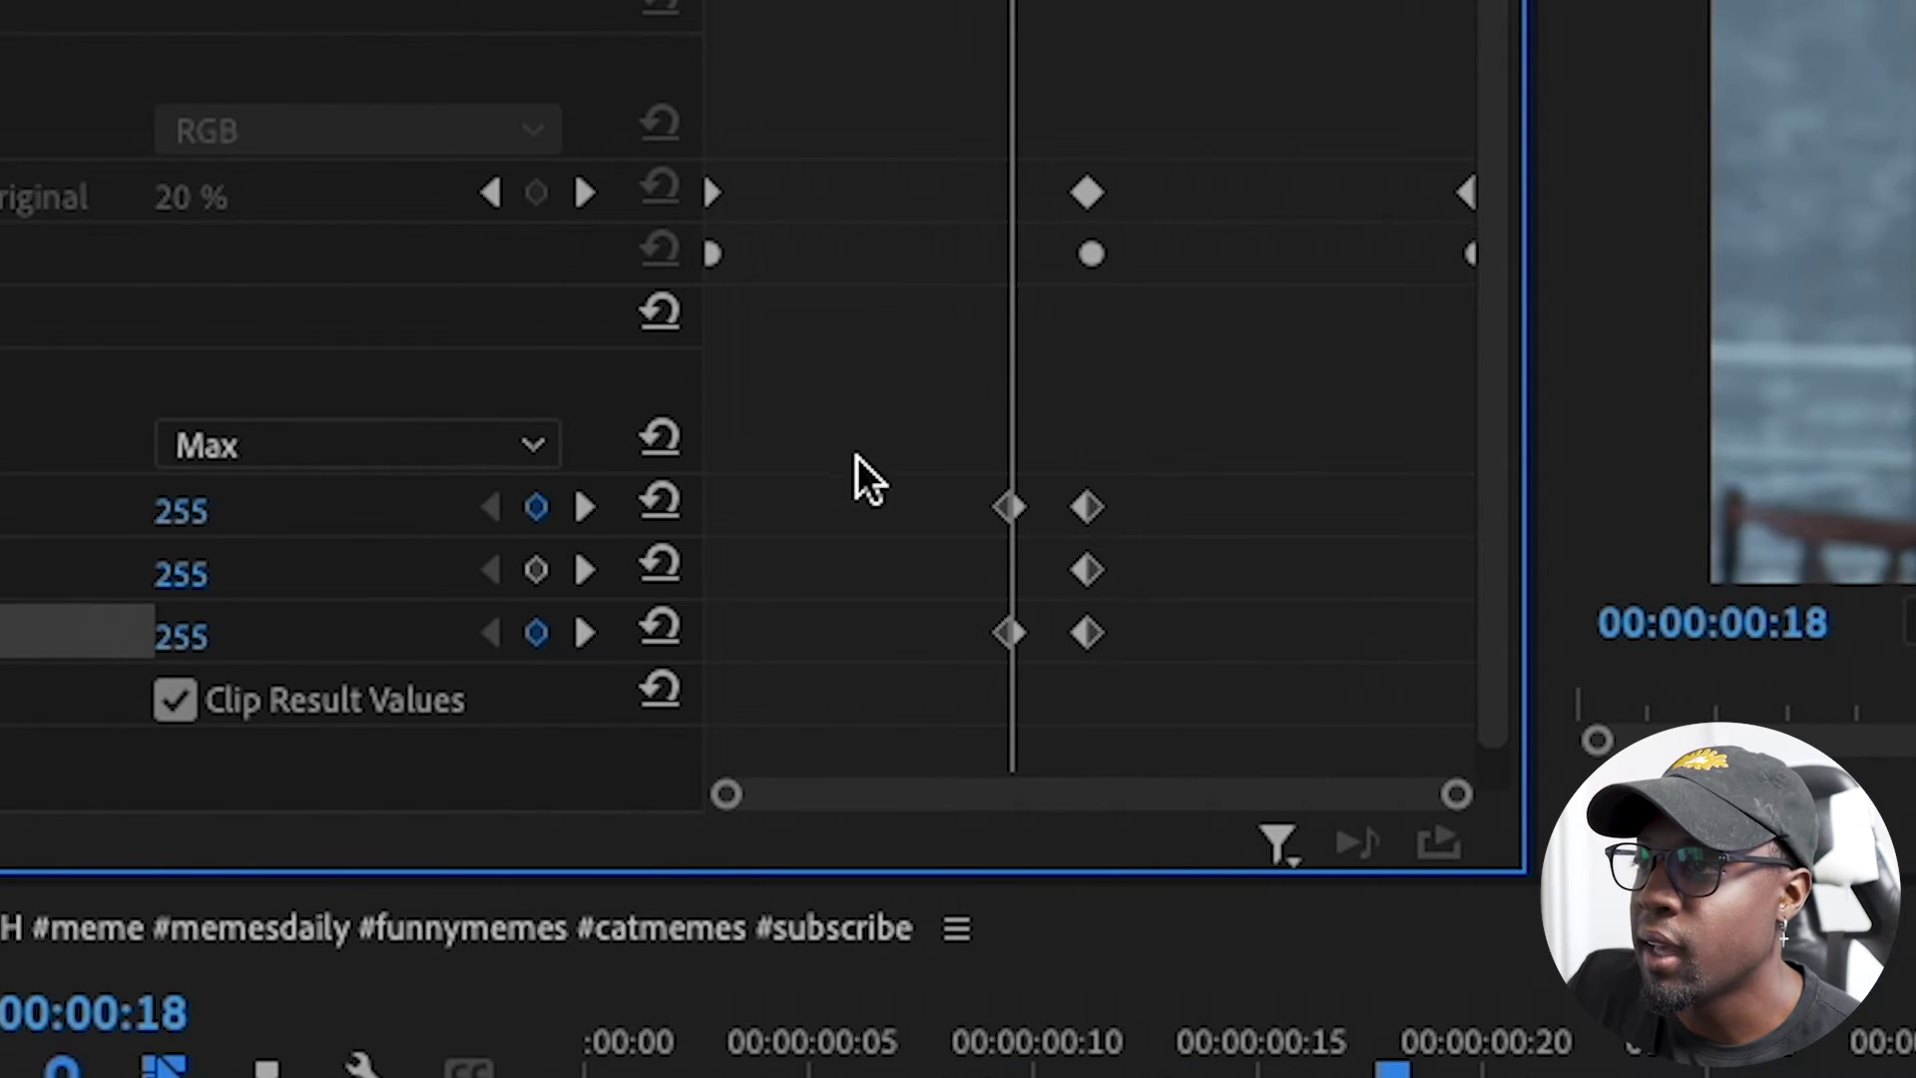
click(830, 432)
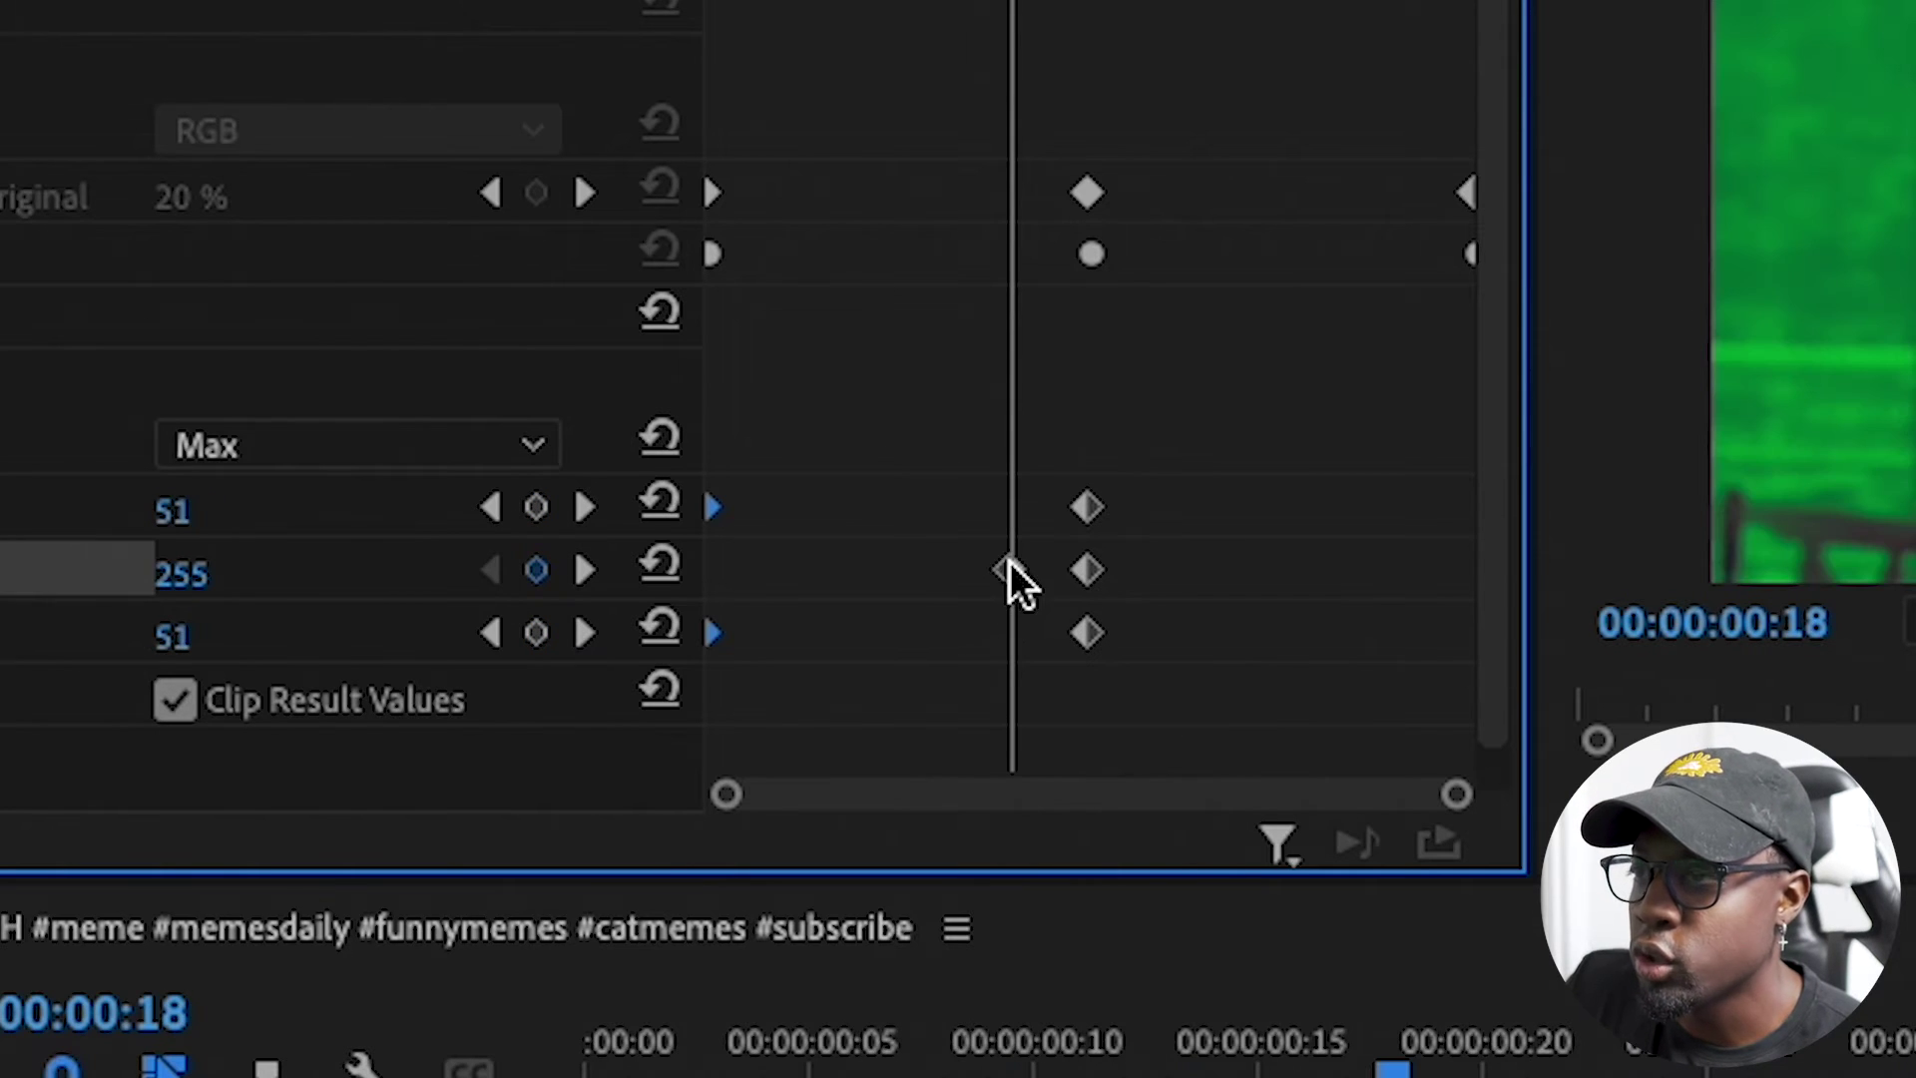
drag(1010, 566, 390, 564)
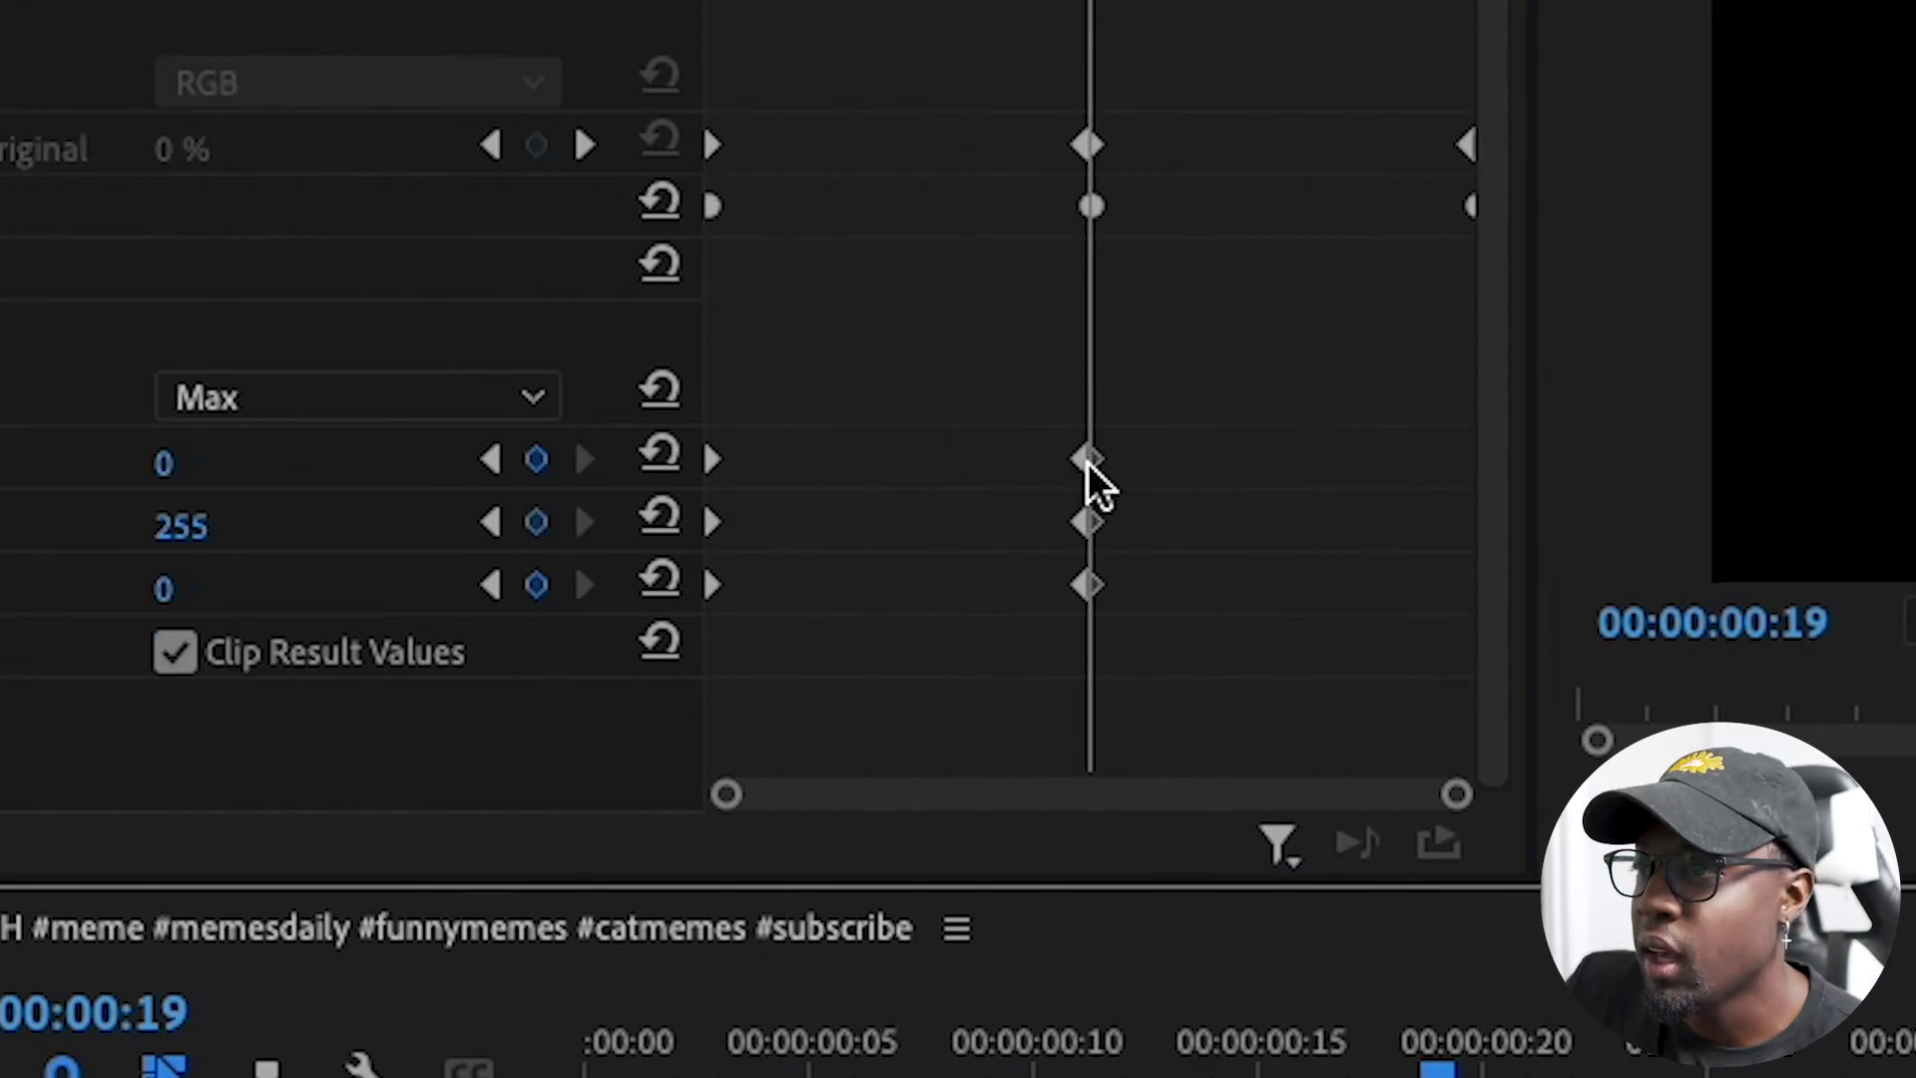
- Copy the three starting Arithmetic colour keyframes and place the copies at the nest's end
key(Left)
drag(847, 386, 649, 674)
click(875, 128)
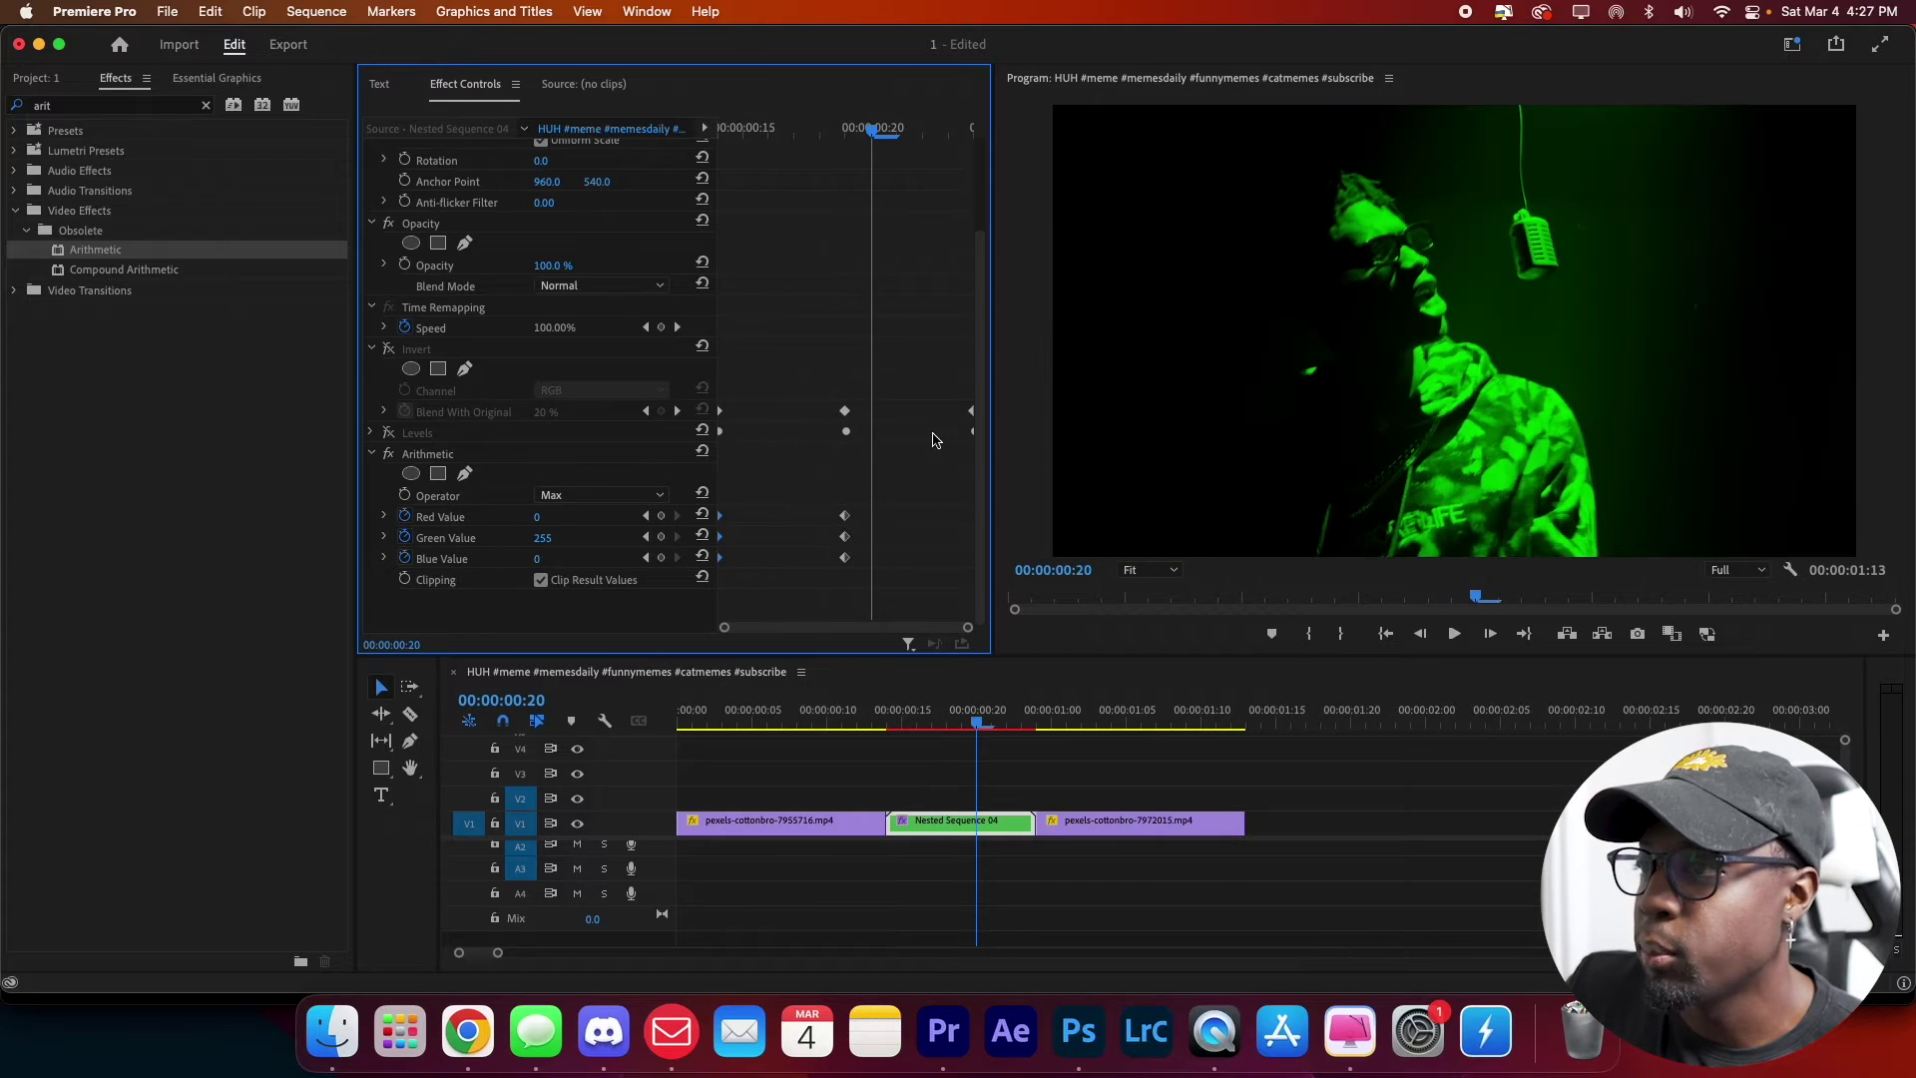
key(ctrl+v)
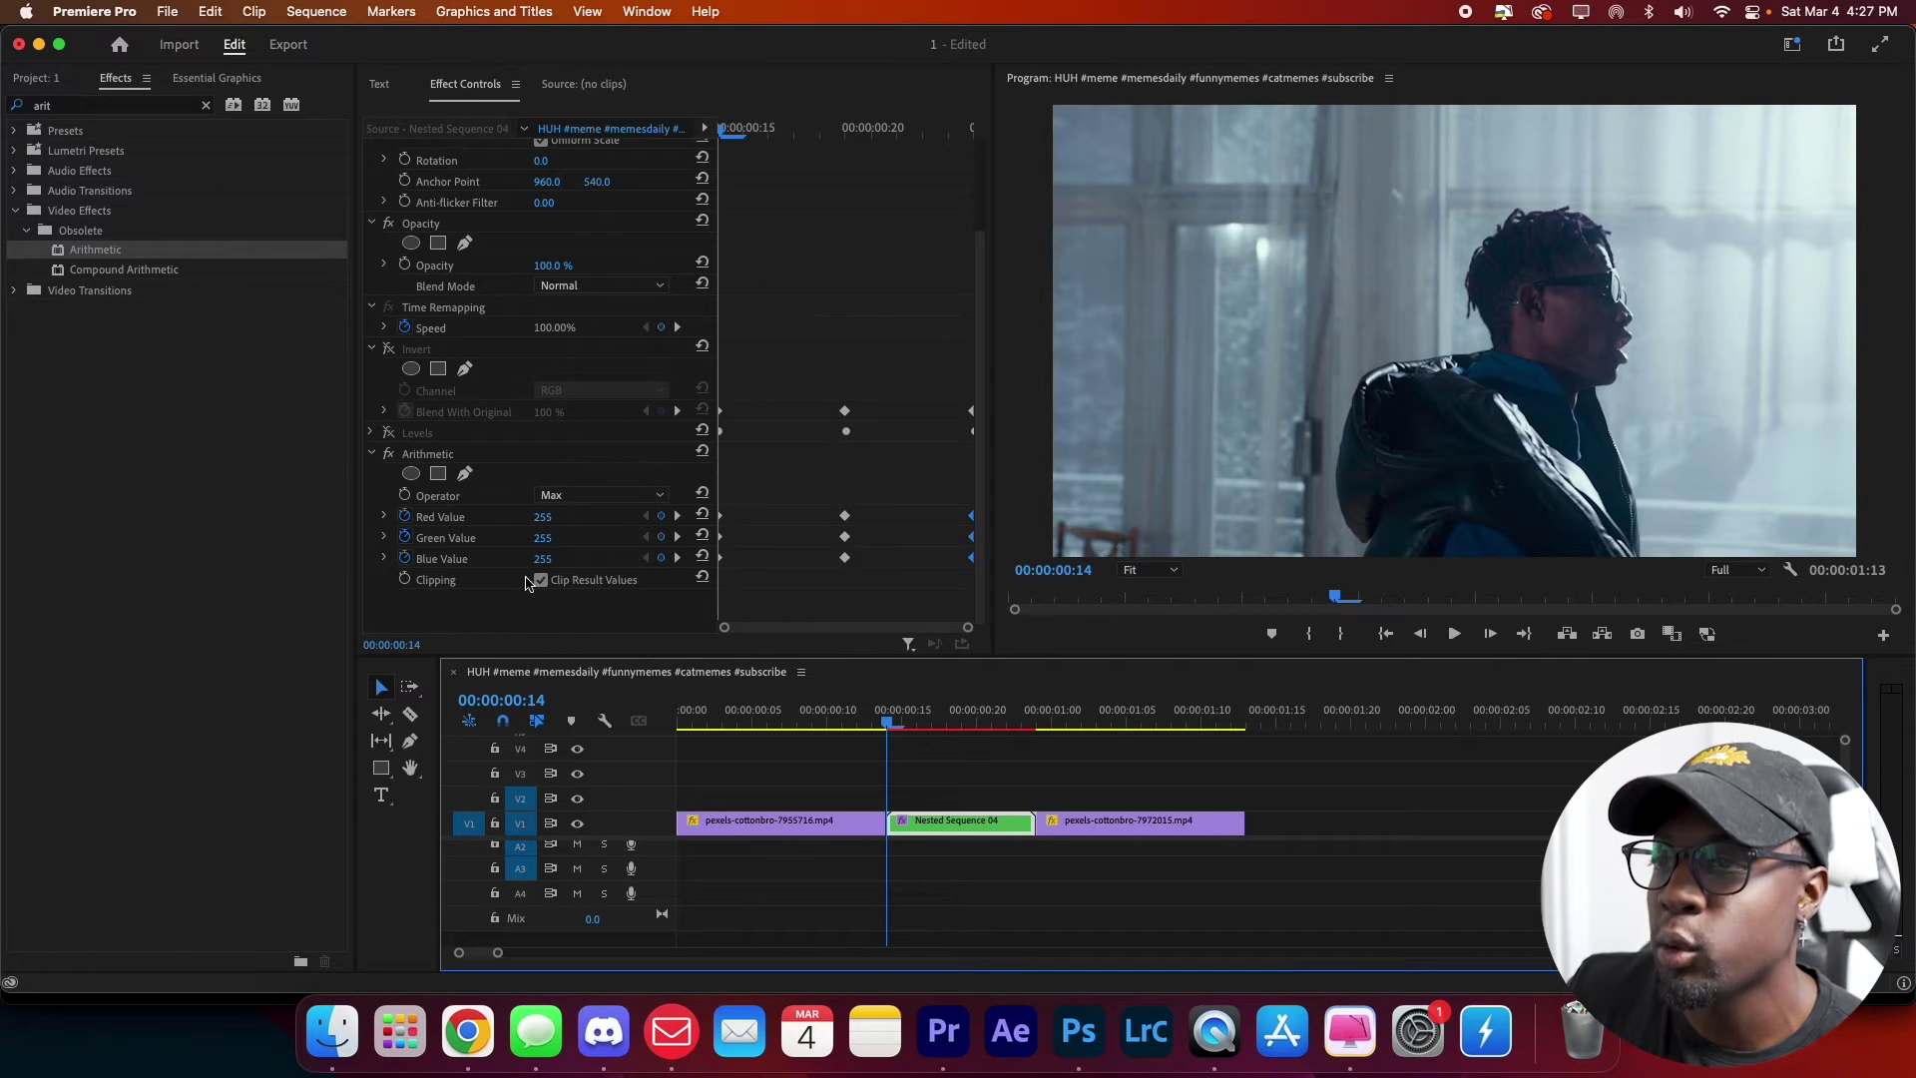
- Play back the green Arithmetic transition from just before the nested sequence
click(592, 536)
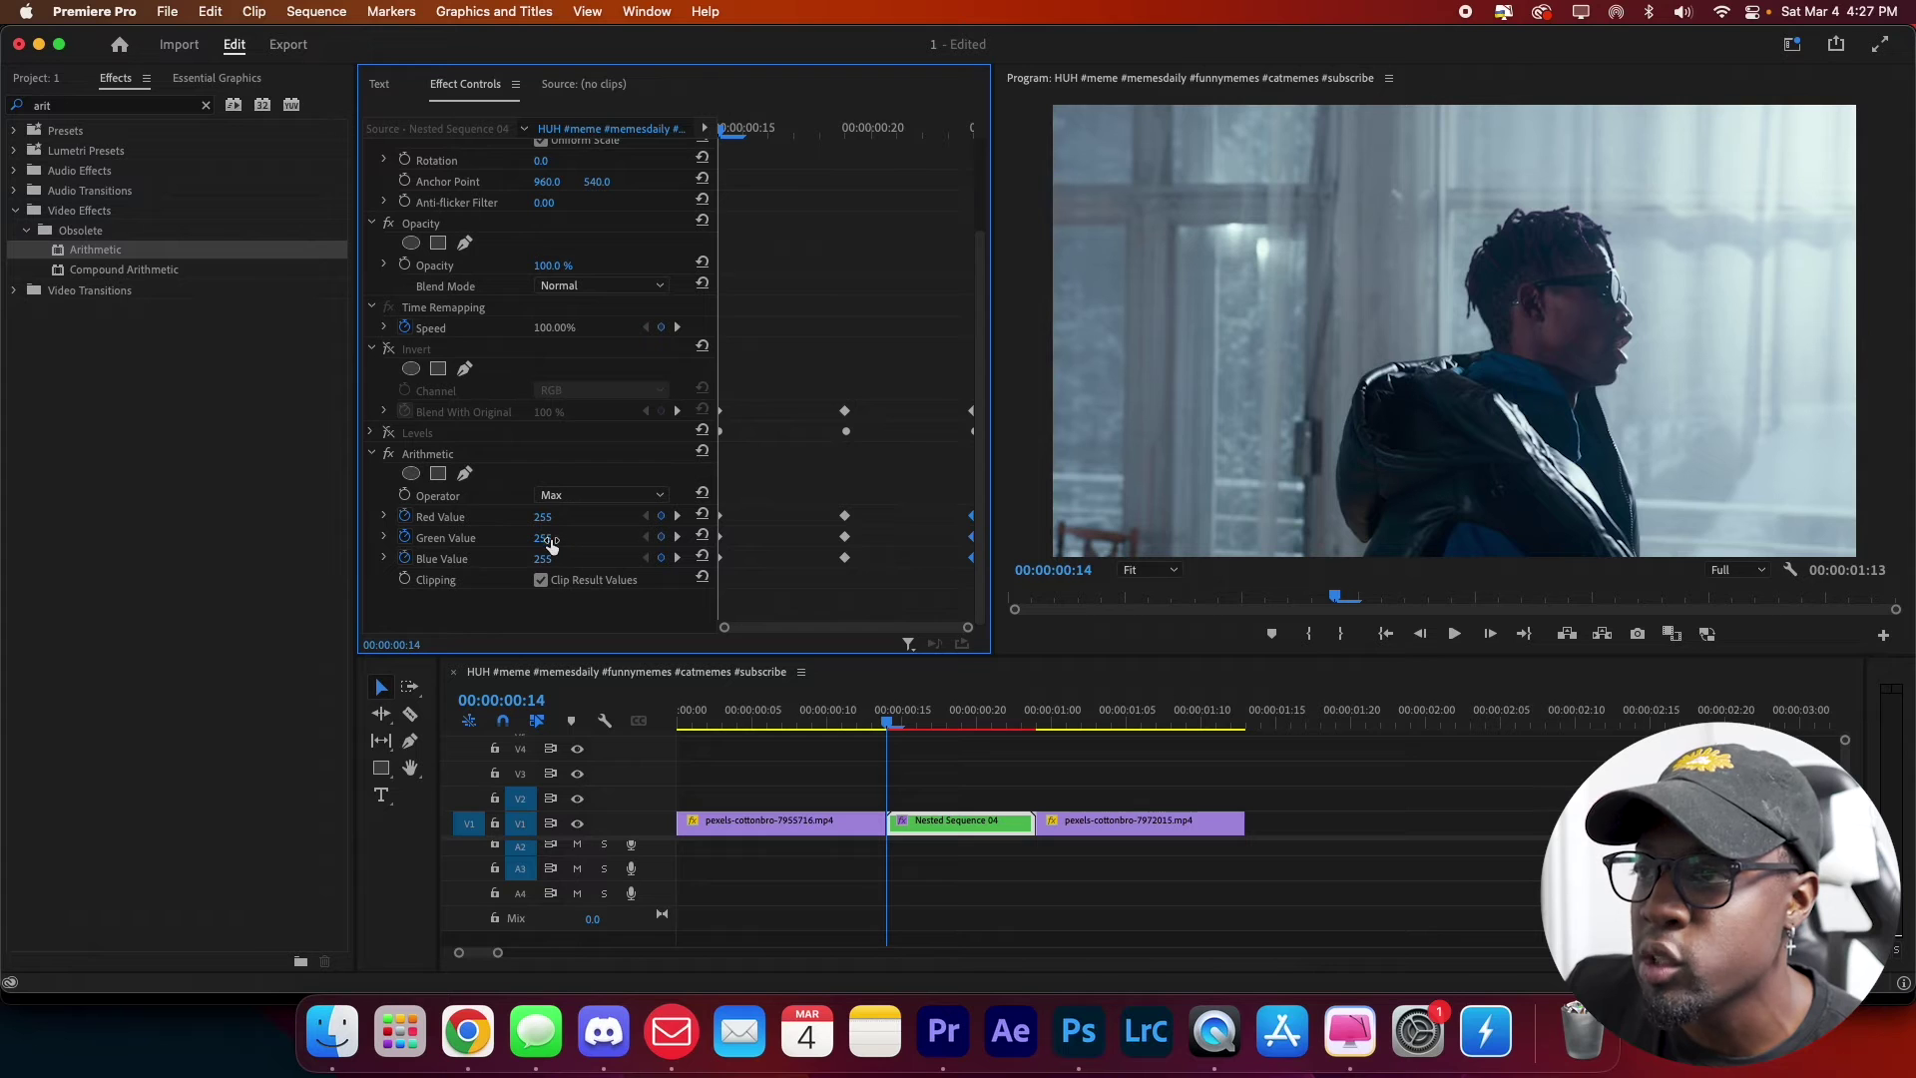
drag(726, 133, 723, 195)
click(858, 712)
key(space)
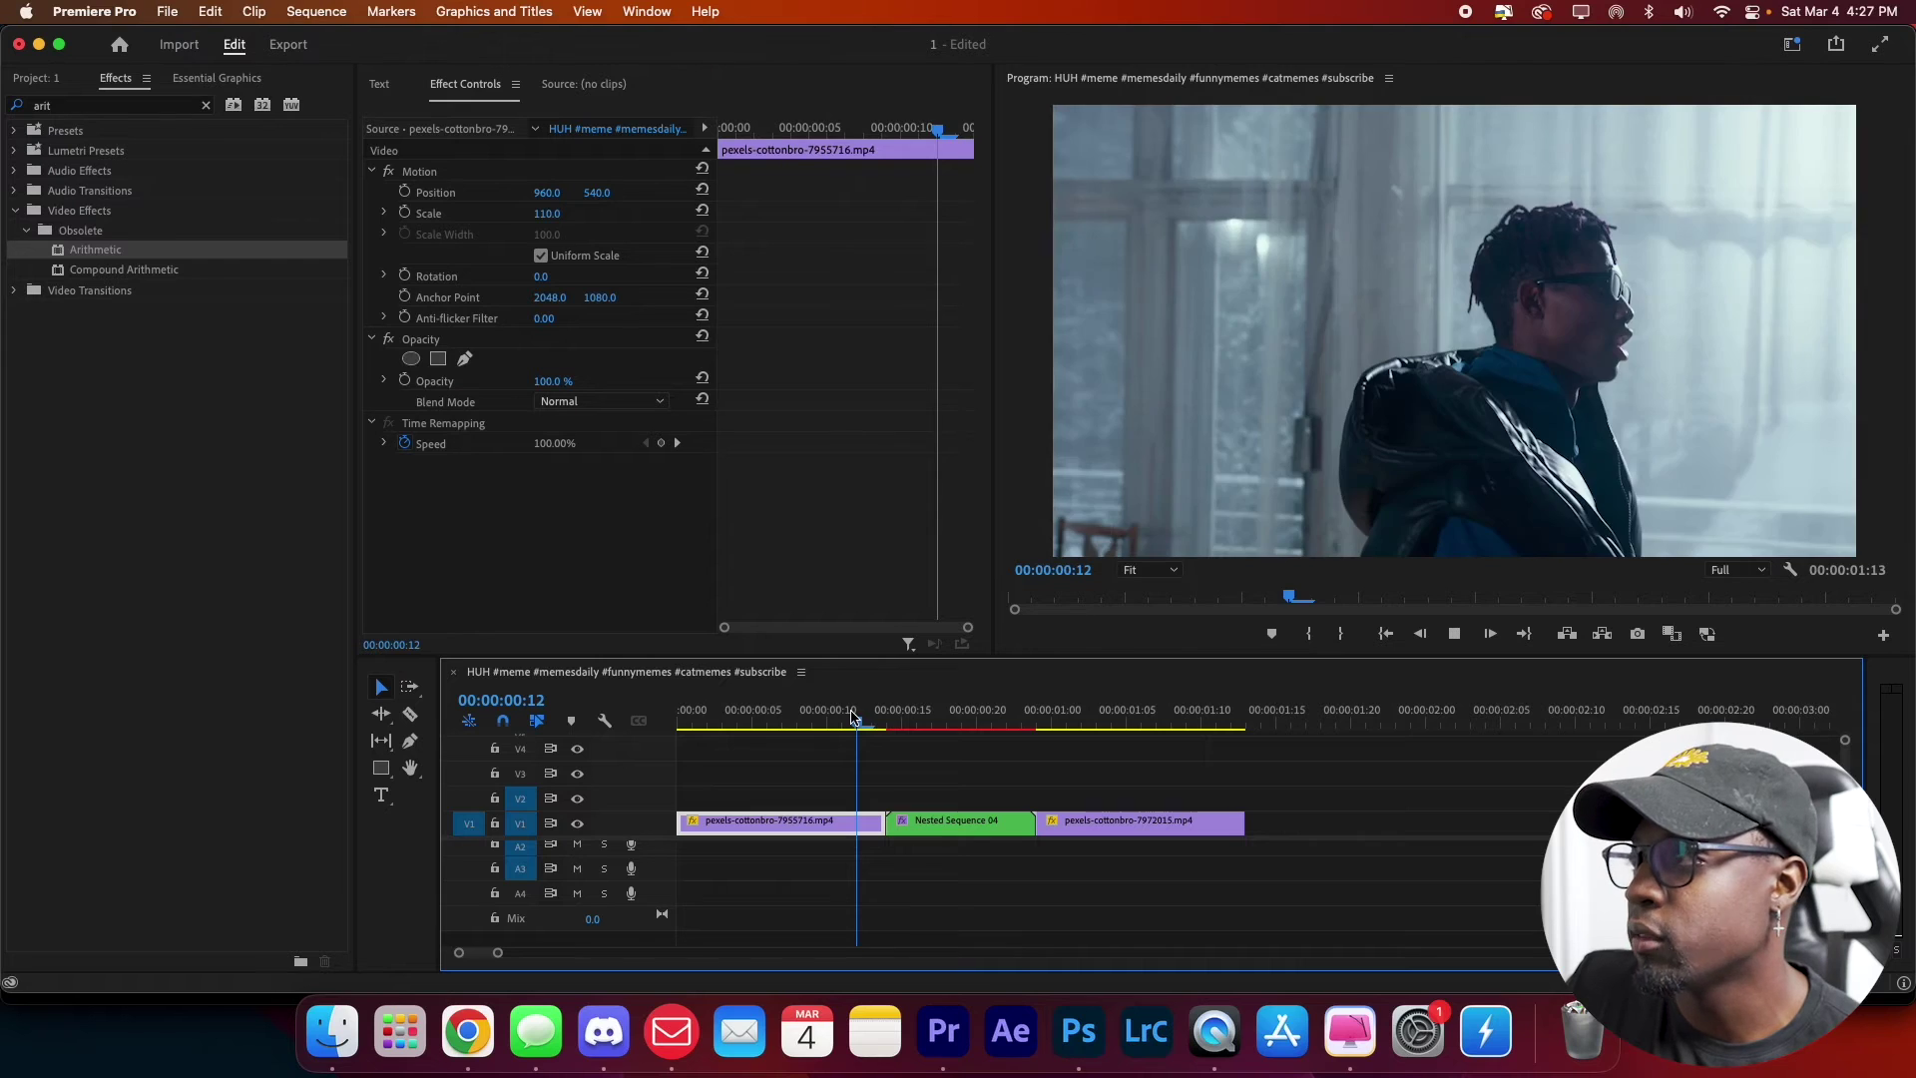
key(space)
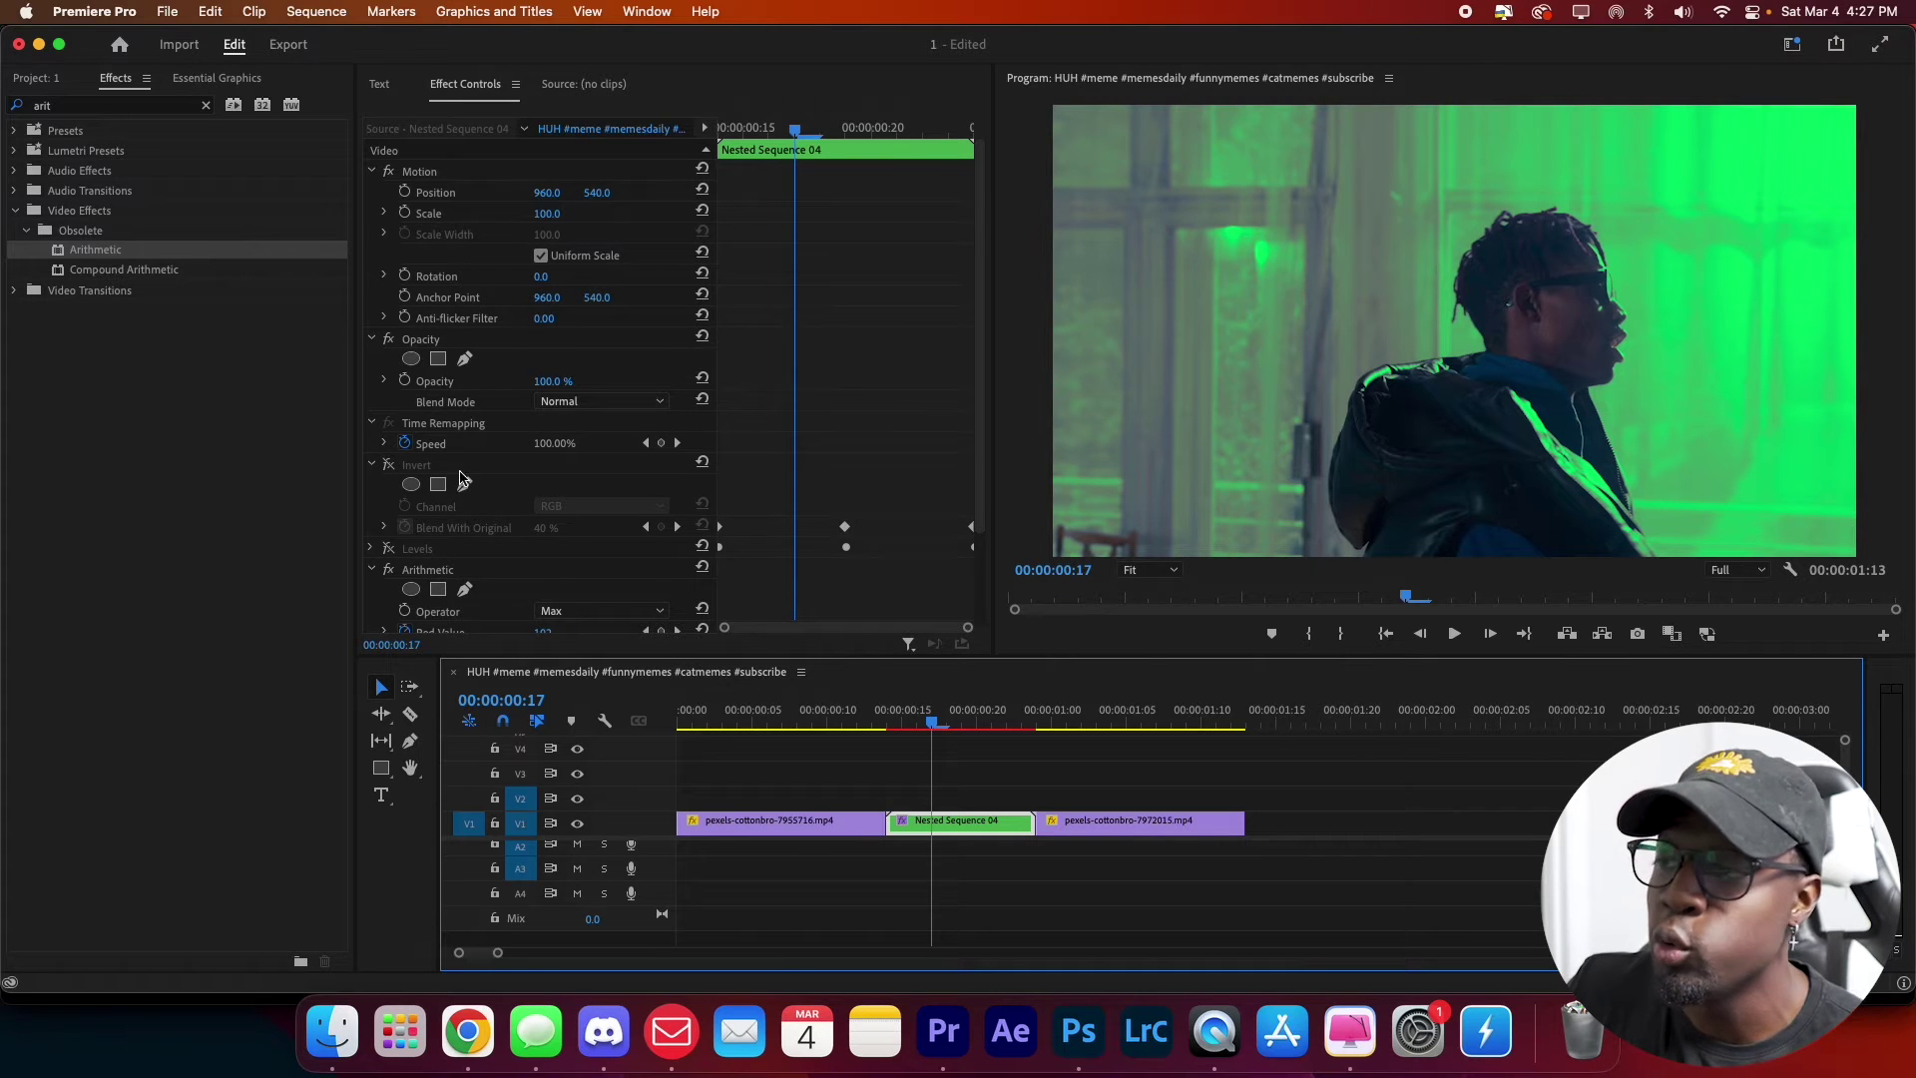
- Enable Invert together with Arithmetic and scrub across the nest to preview the inverted green flash
click(389, 465)
click(964, 709)
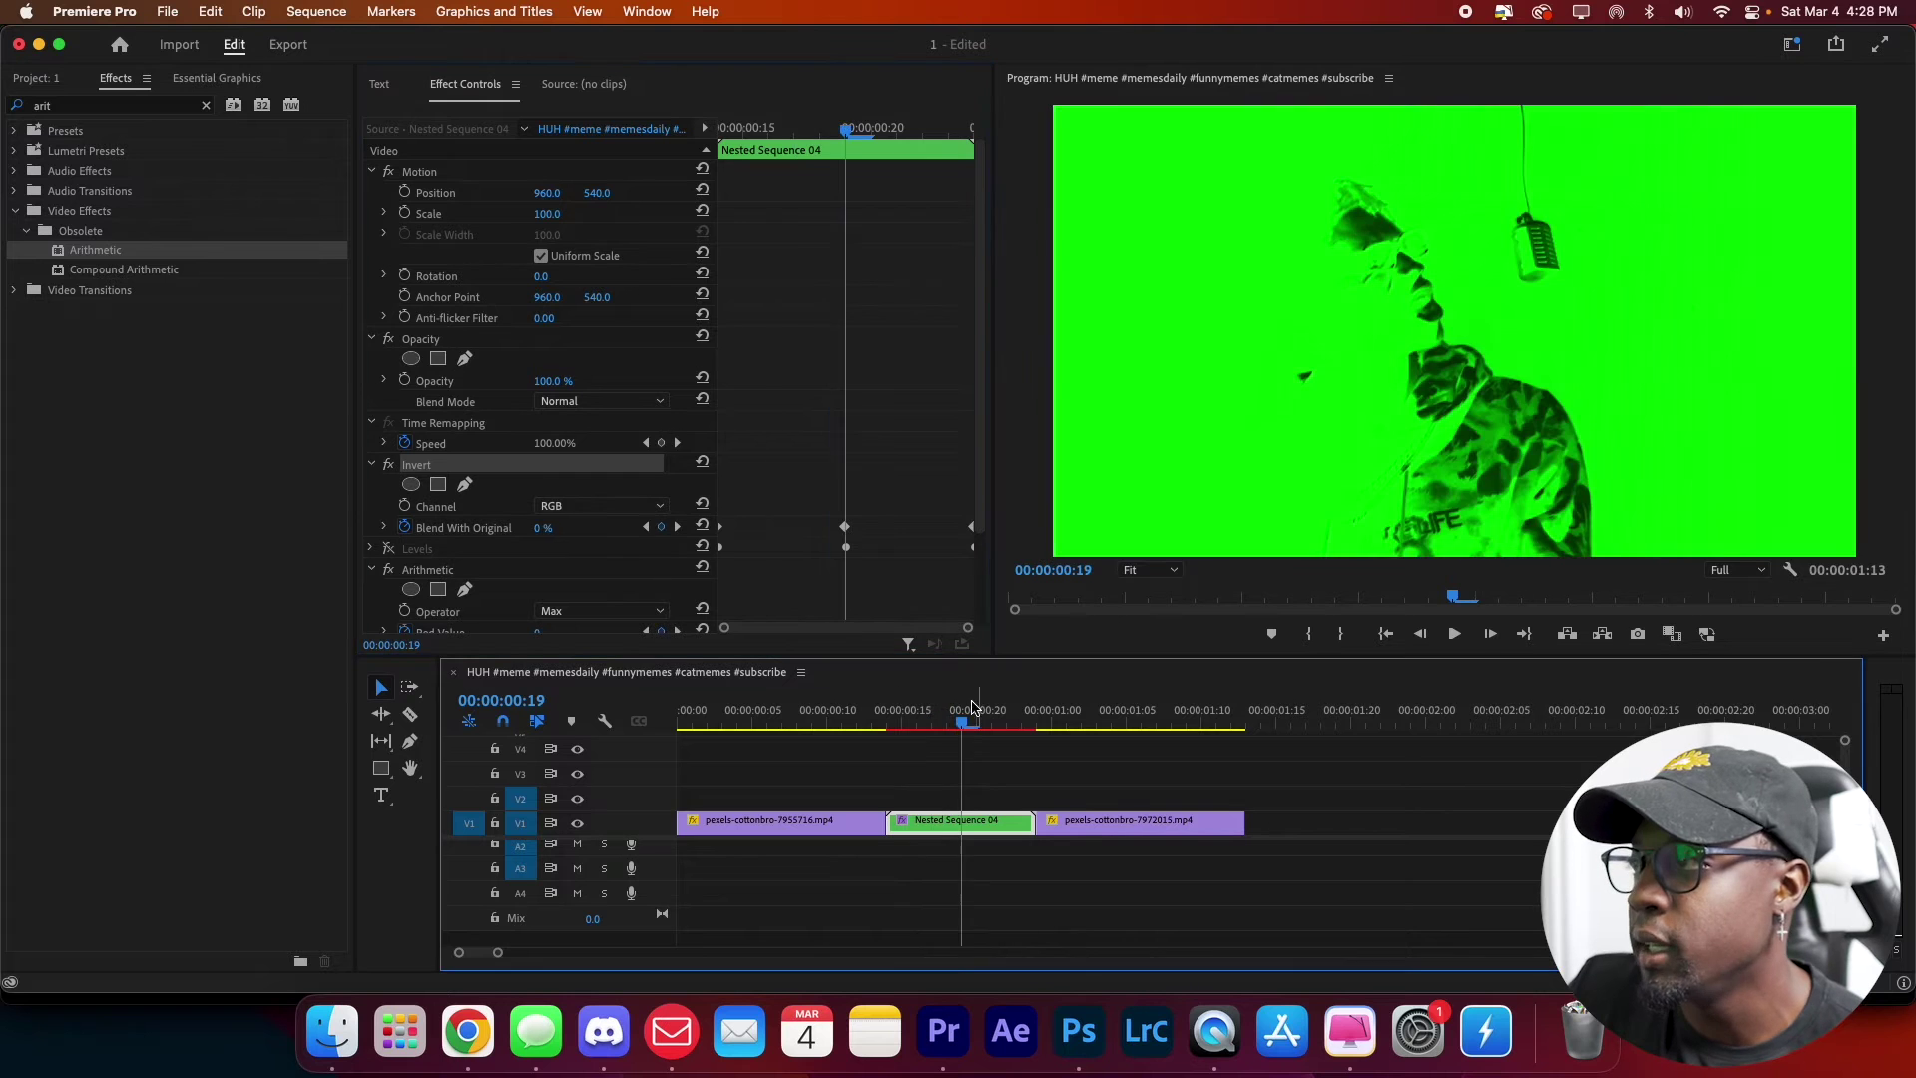
drag(880, 723, 982, 726)
click(849, 700)
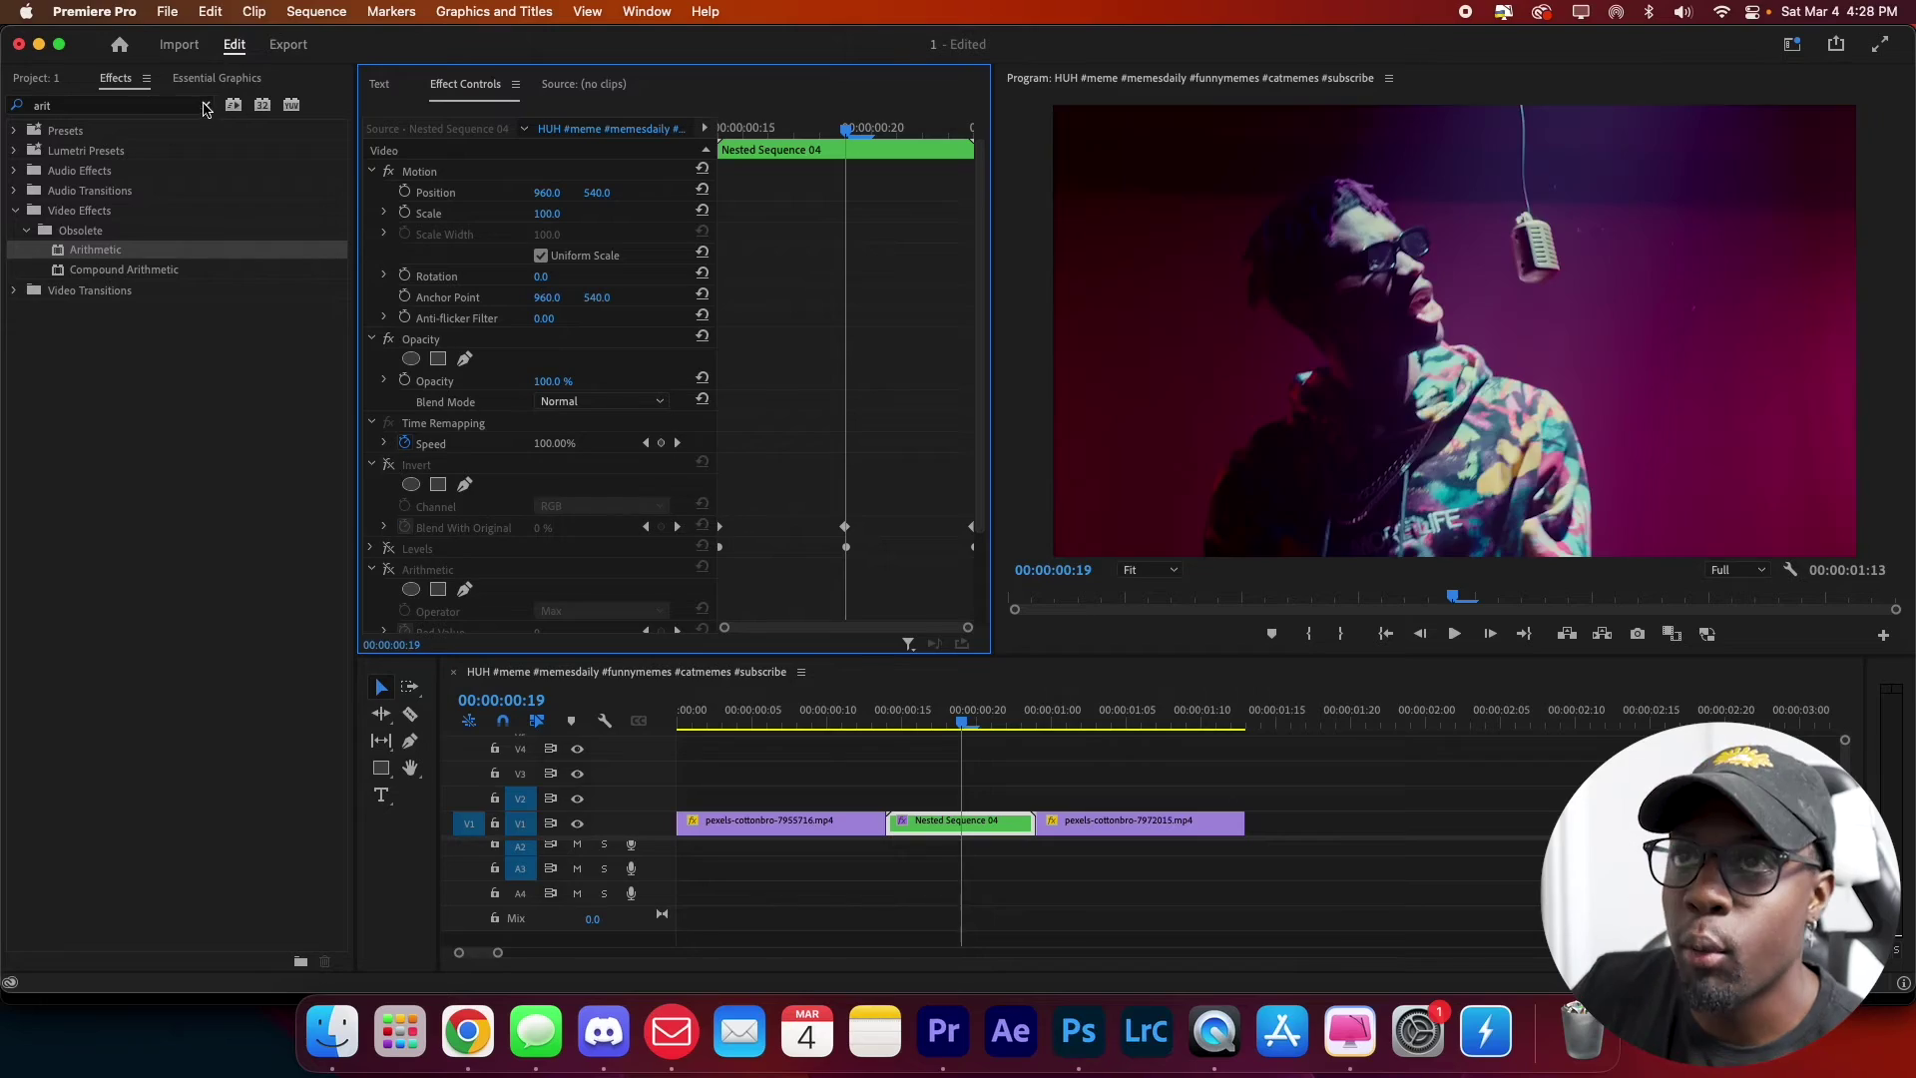
- Search the effects for "vr" and apply the Immersive Video group's VR Glow effect to the nested sequence
click(183, 108)
text(vr)
double_click(86, 370)
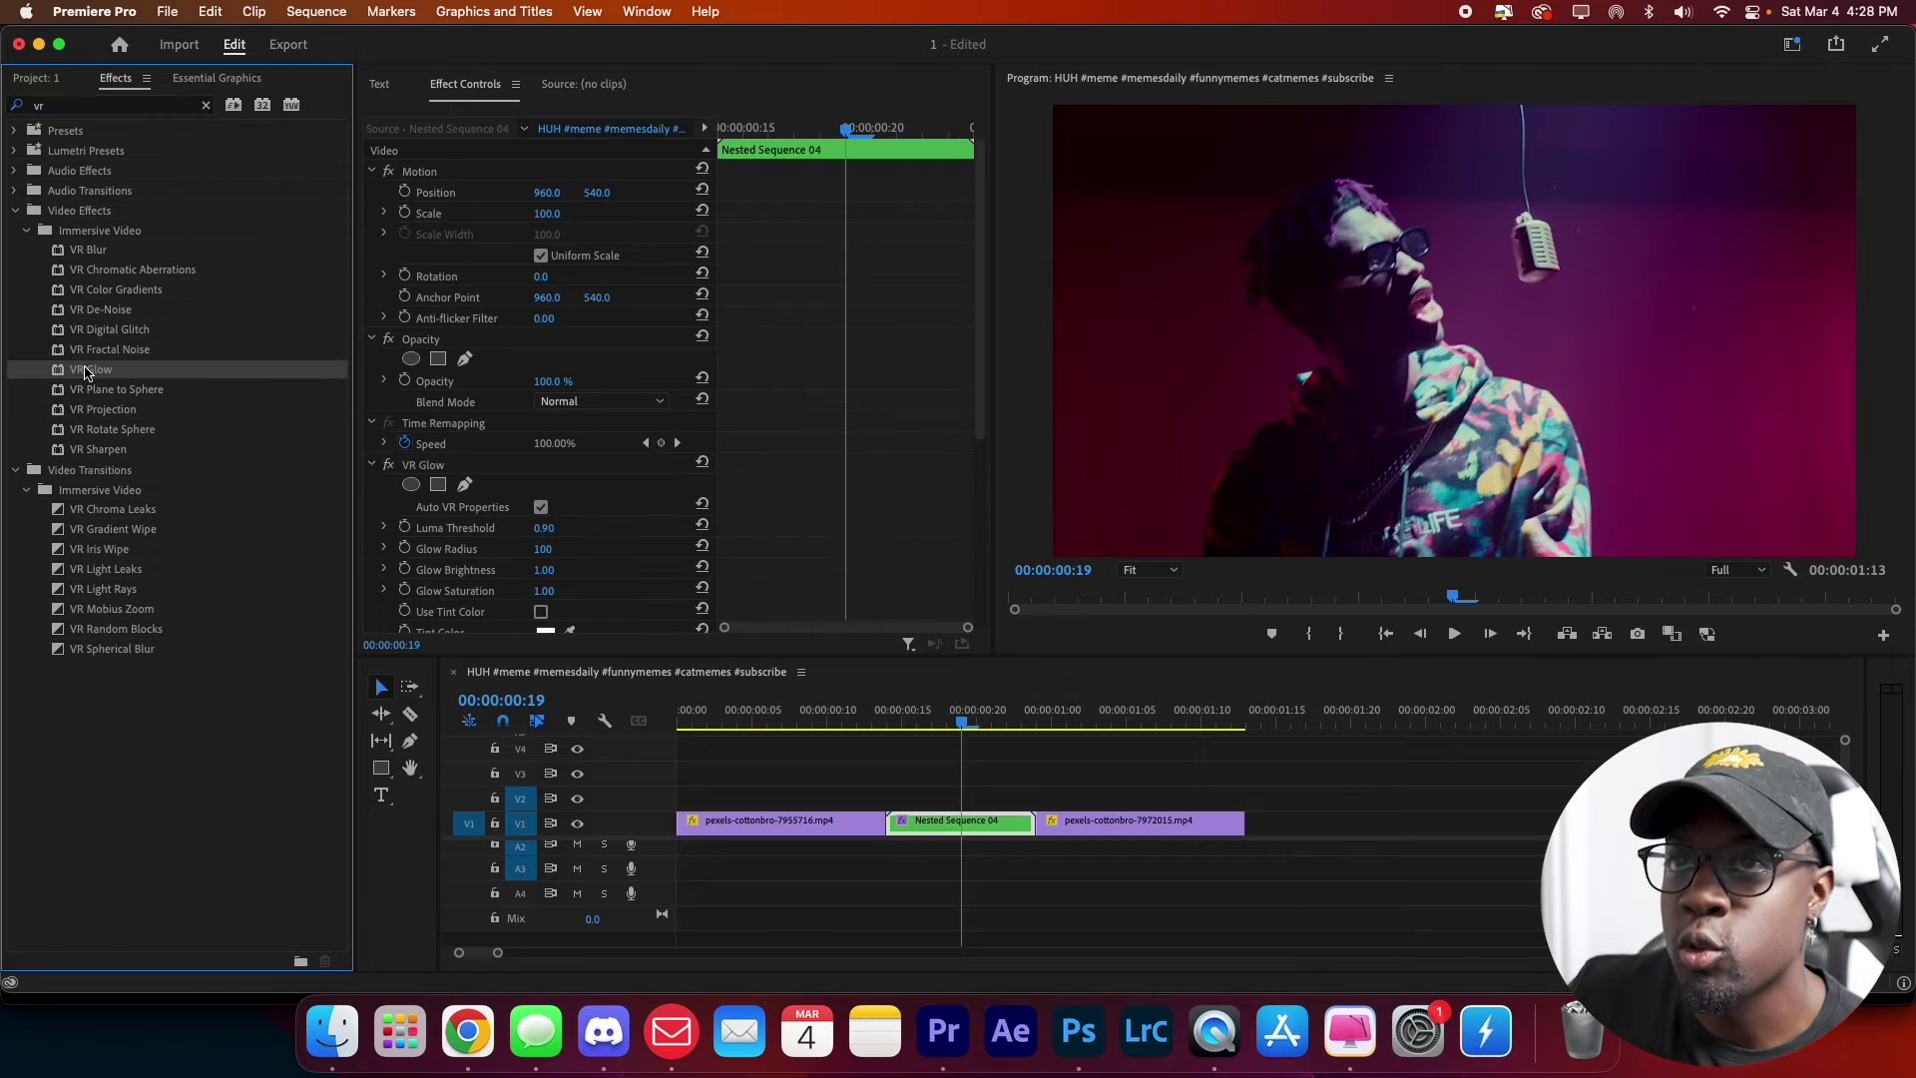
- Set the VR Glow effect's Glow Radius to 300 and both Glow Brightness and Glow Saturation to 10
drag(90, 379, 431, 451)
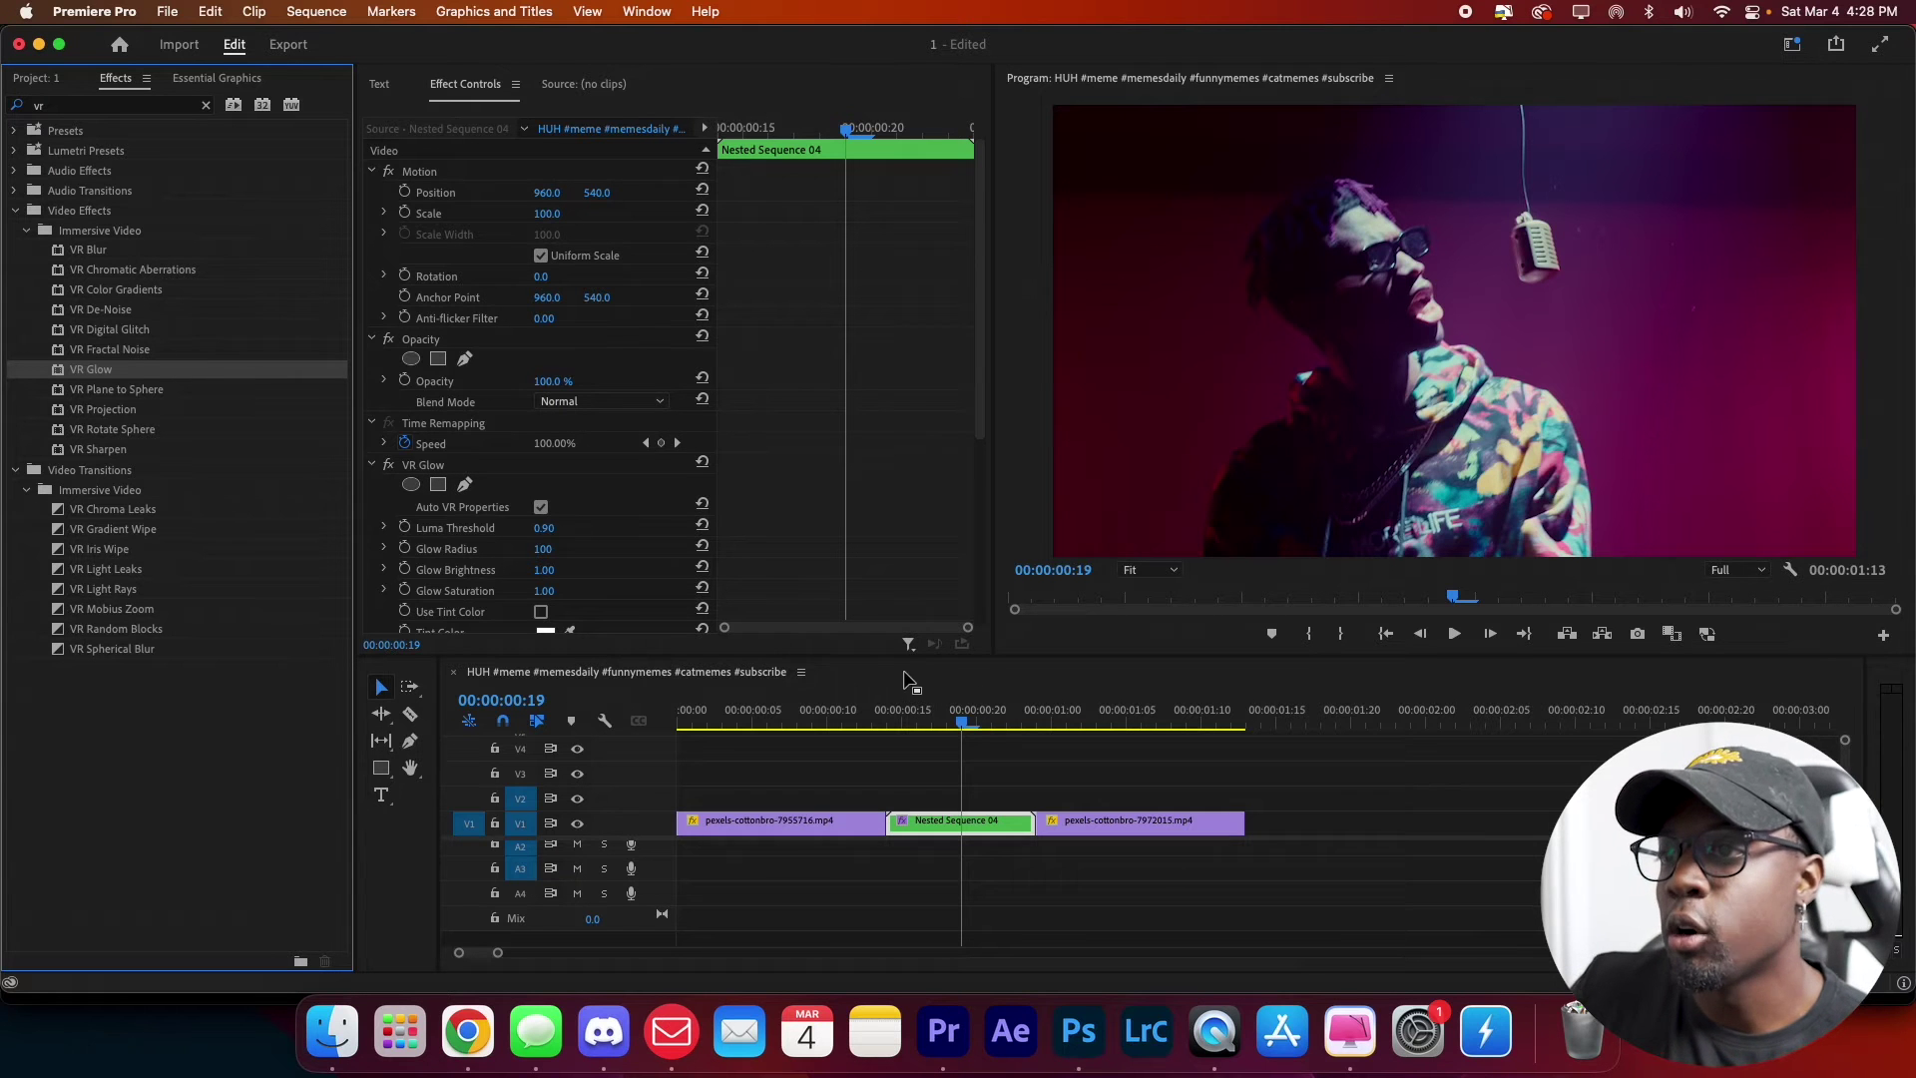
scroll(633, 588, down, 1)
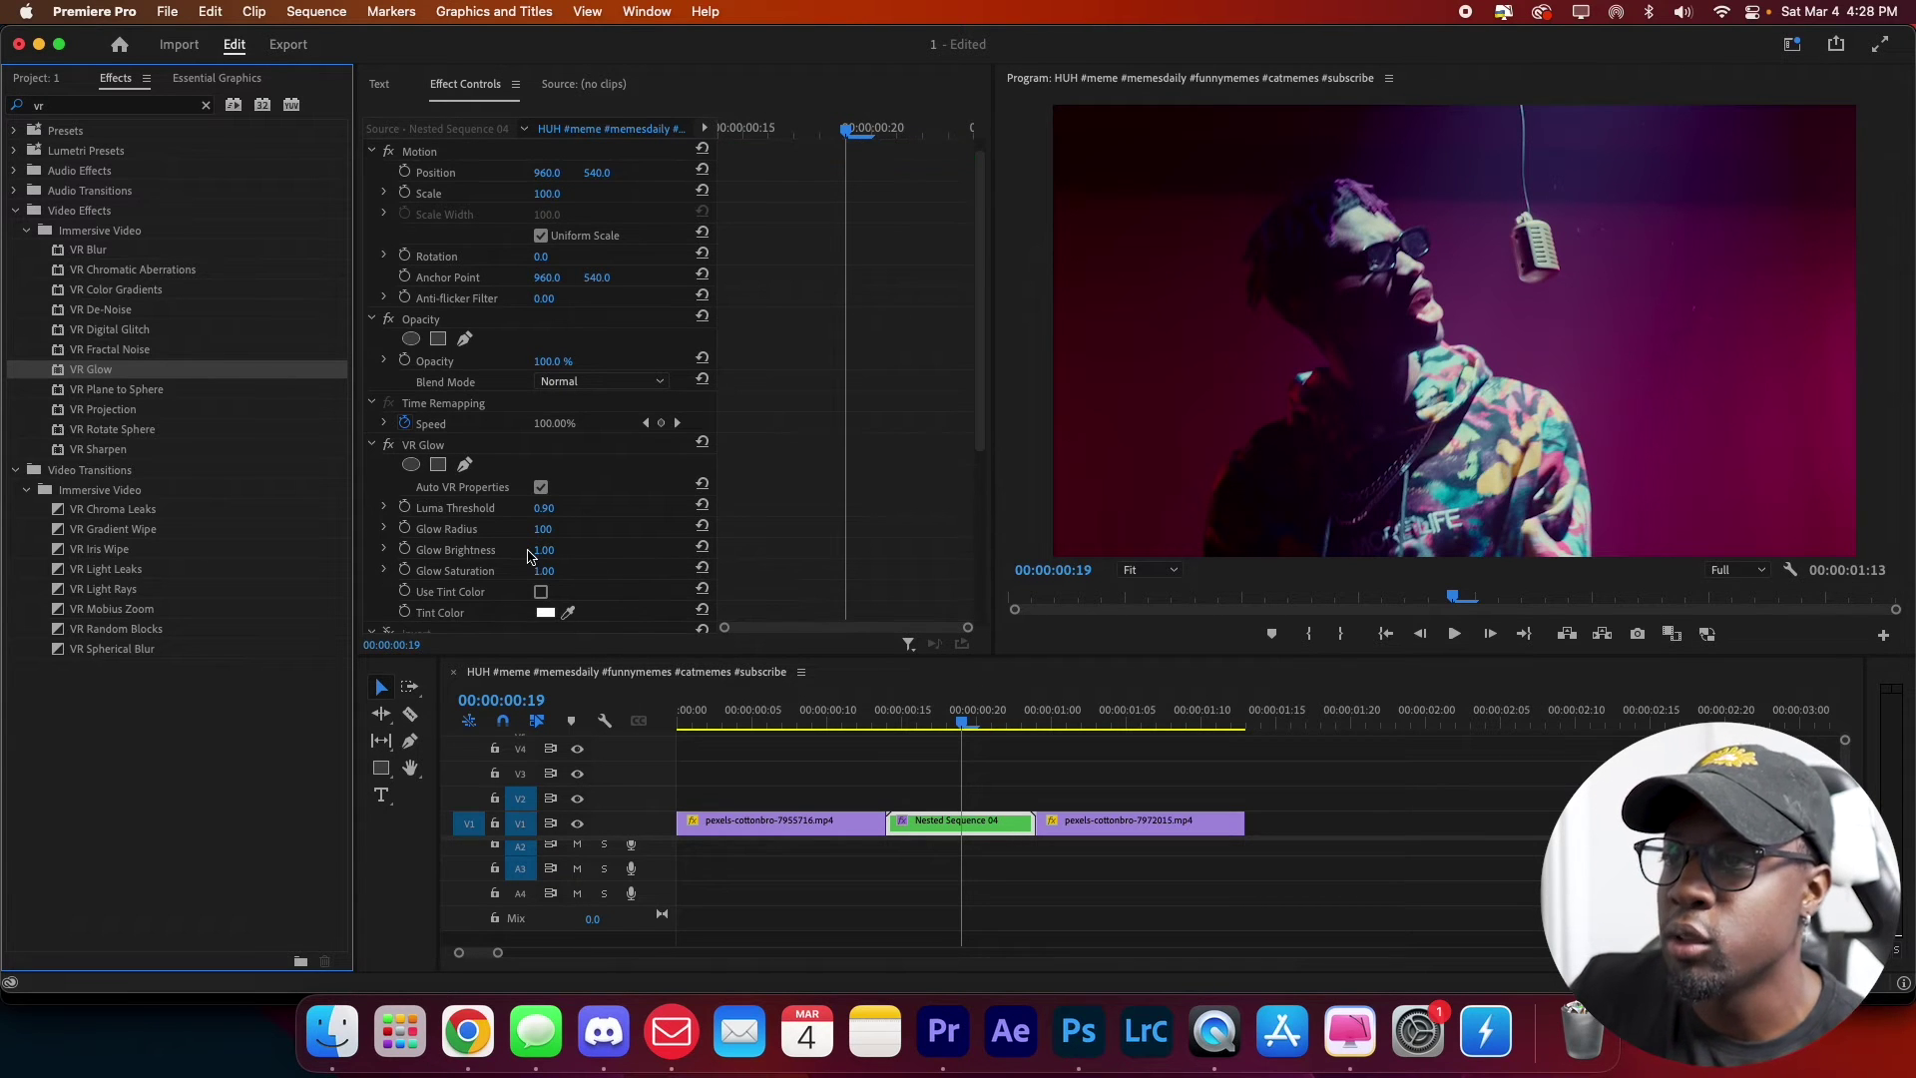
click(603, 507)
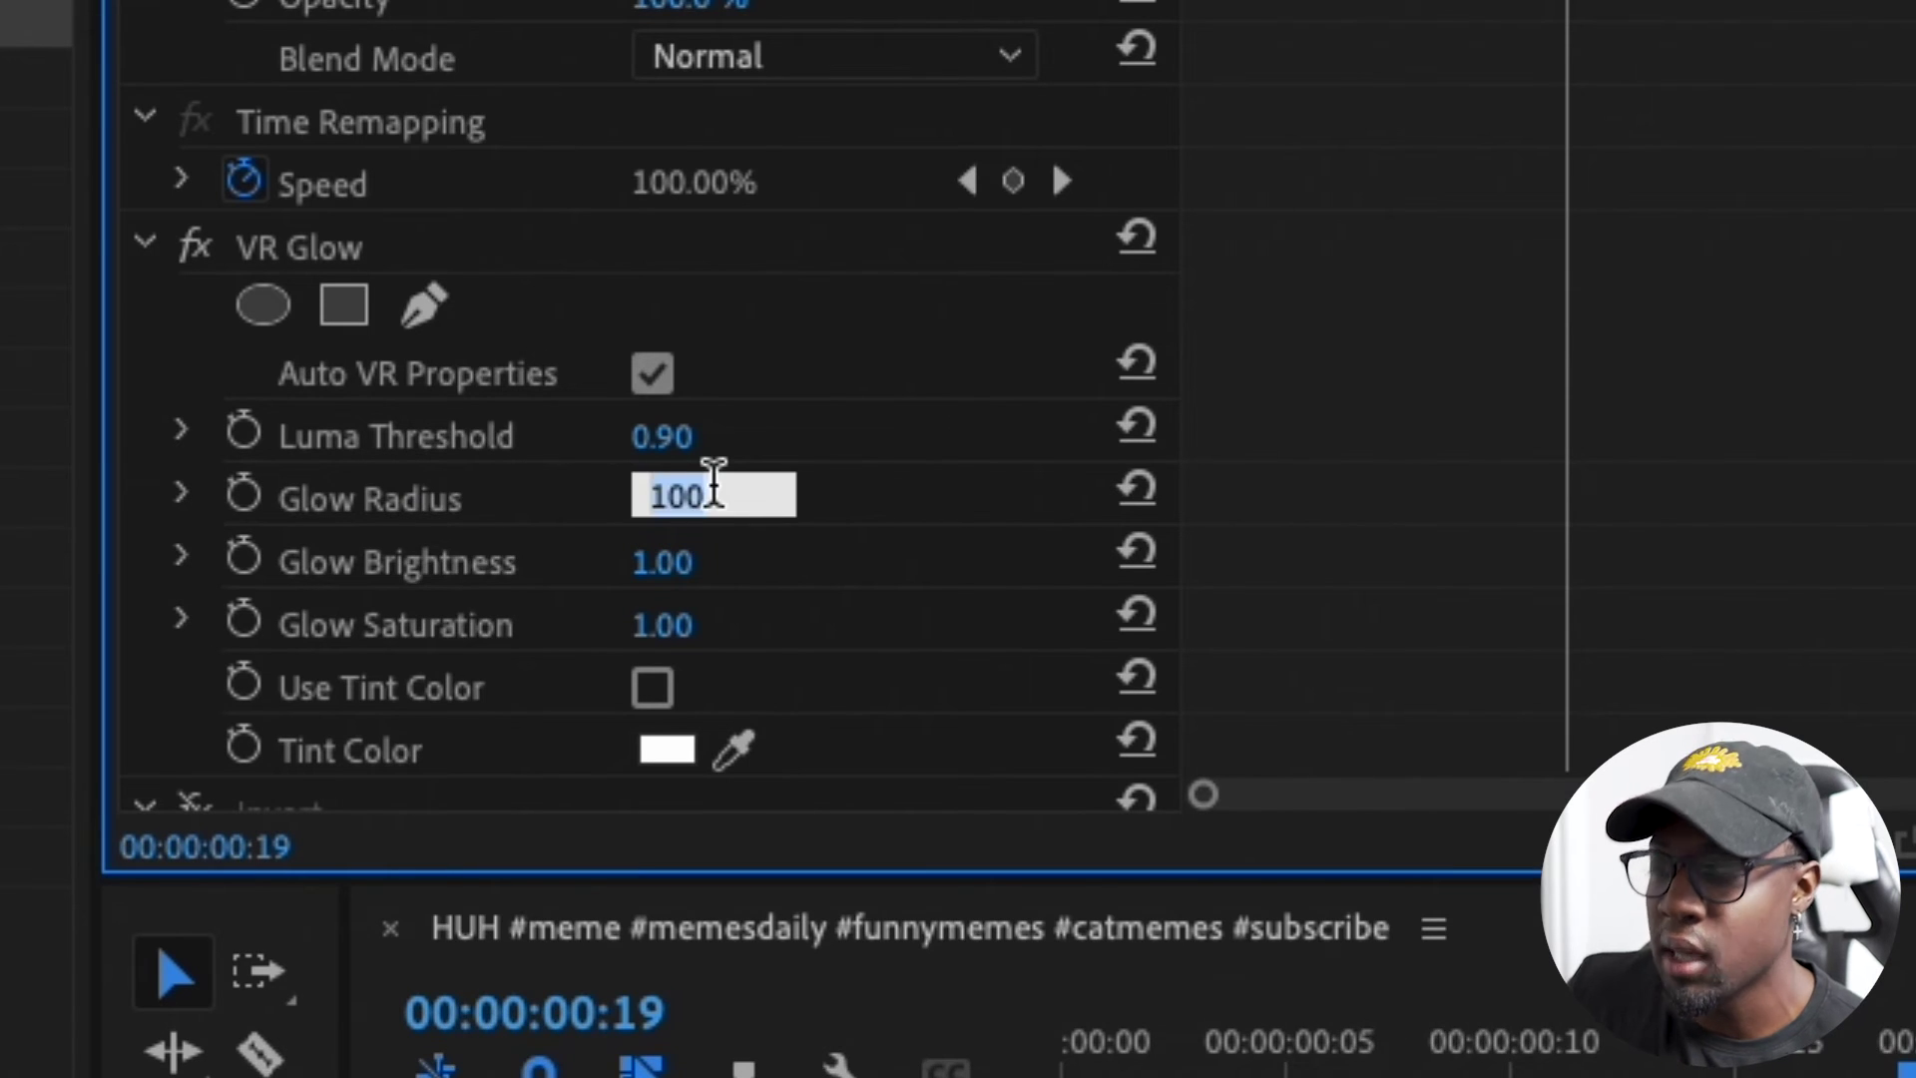
text(300)
key(Return)
drag(655, 569, 758, 568)
drag(1906, 1070, 1781, 1069)
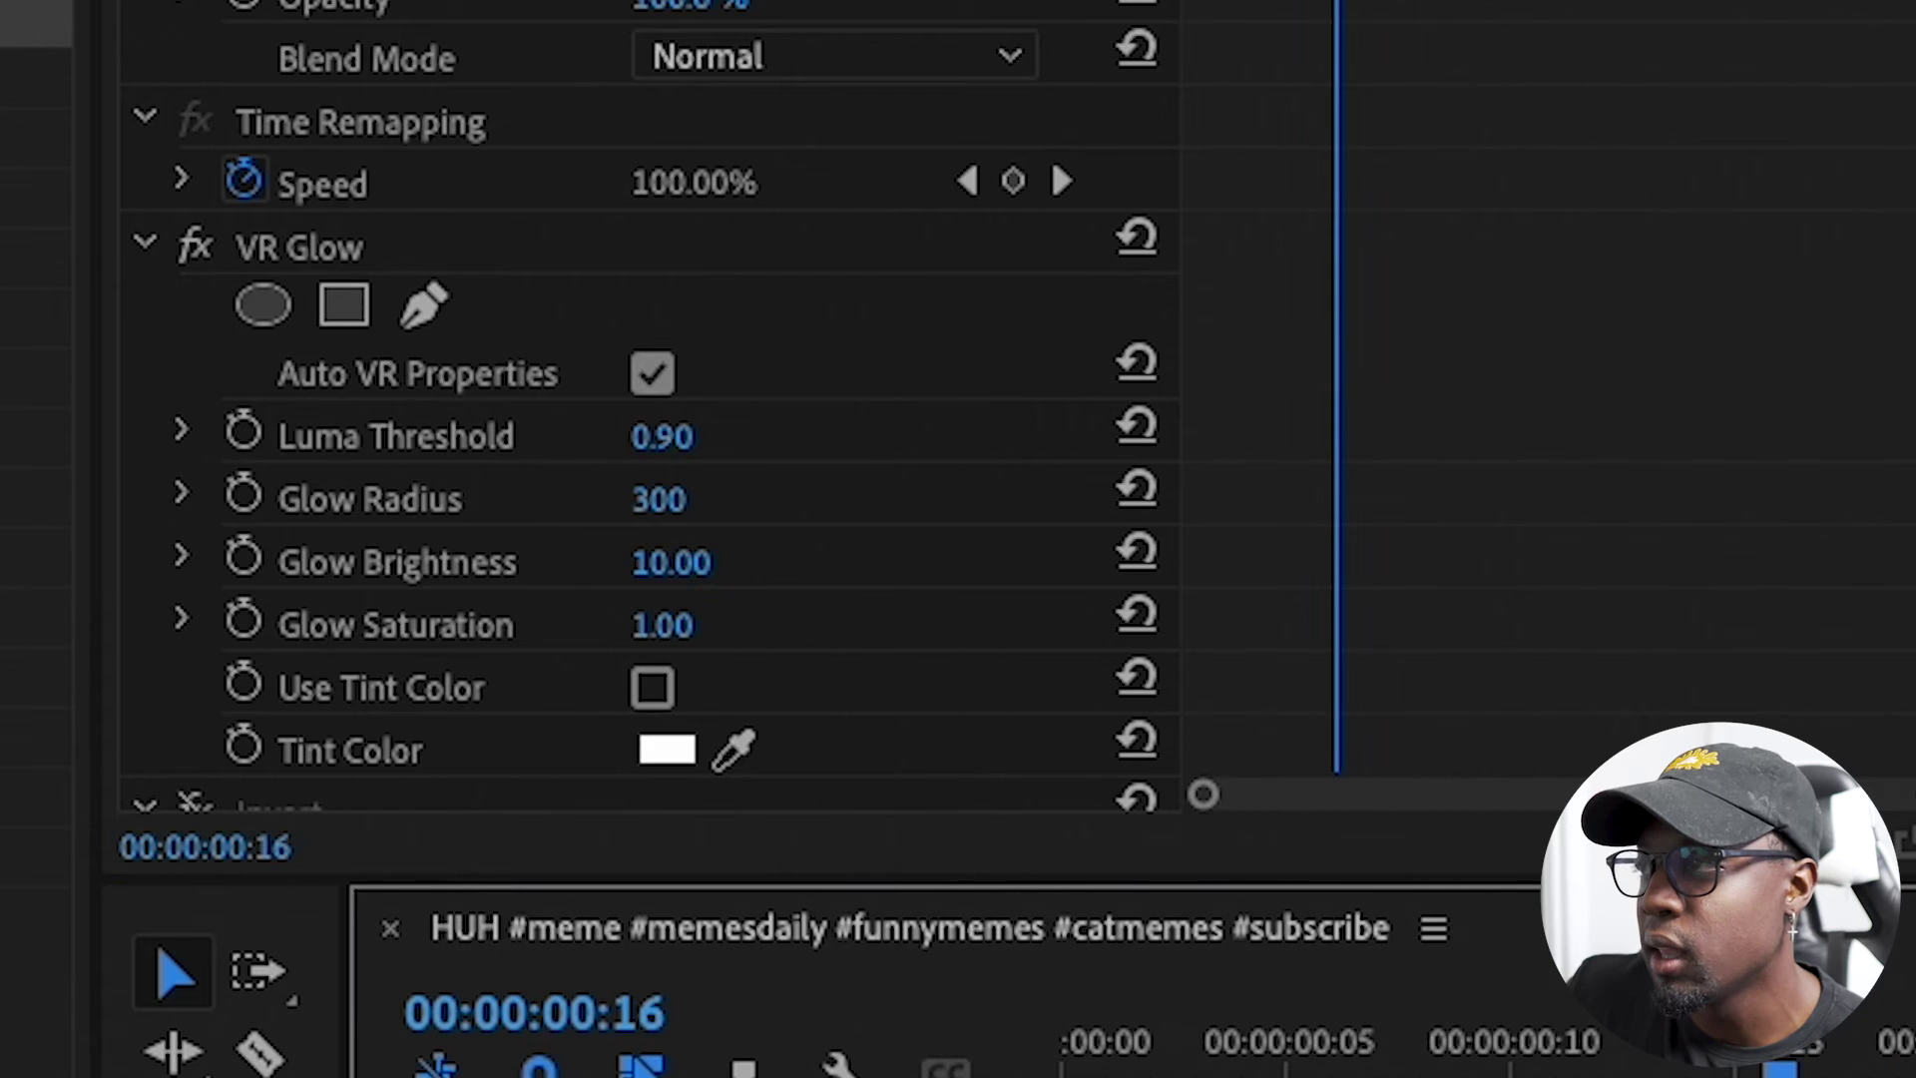
click(711, 612)
text(10)
key(Return)
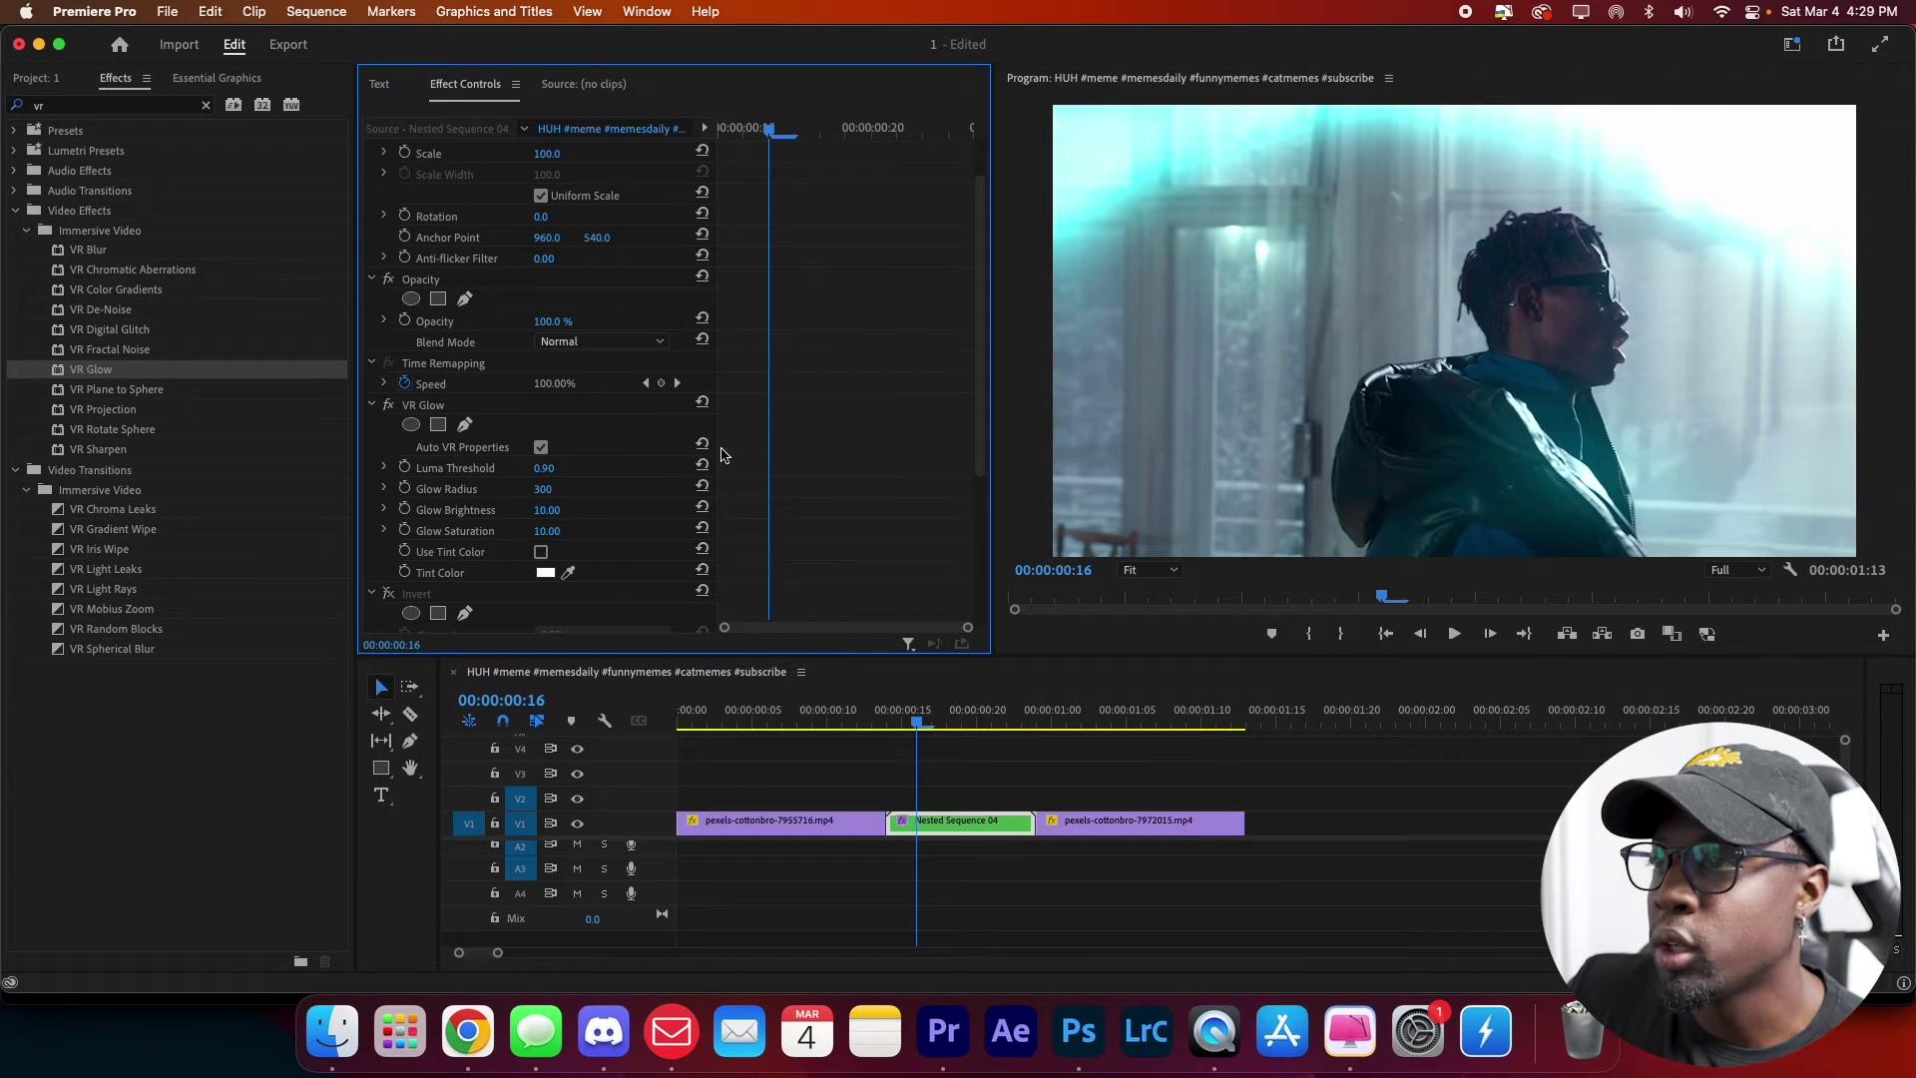
- Start Luma Threshold animation at the cut, 00:00:00:19, with a keyframe value of 0.5
click(961, 715)
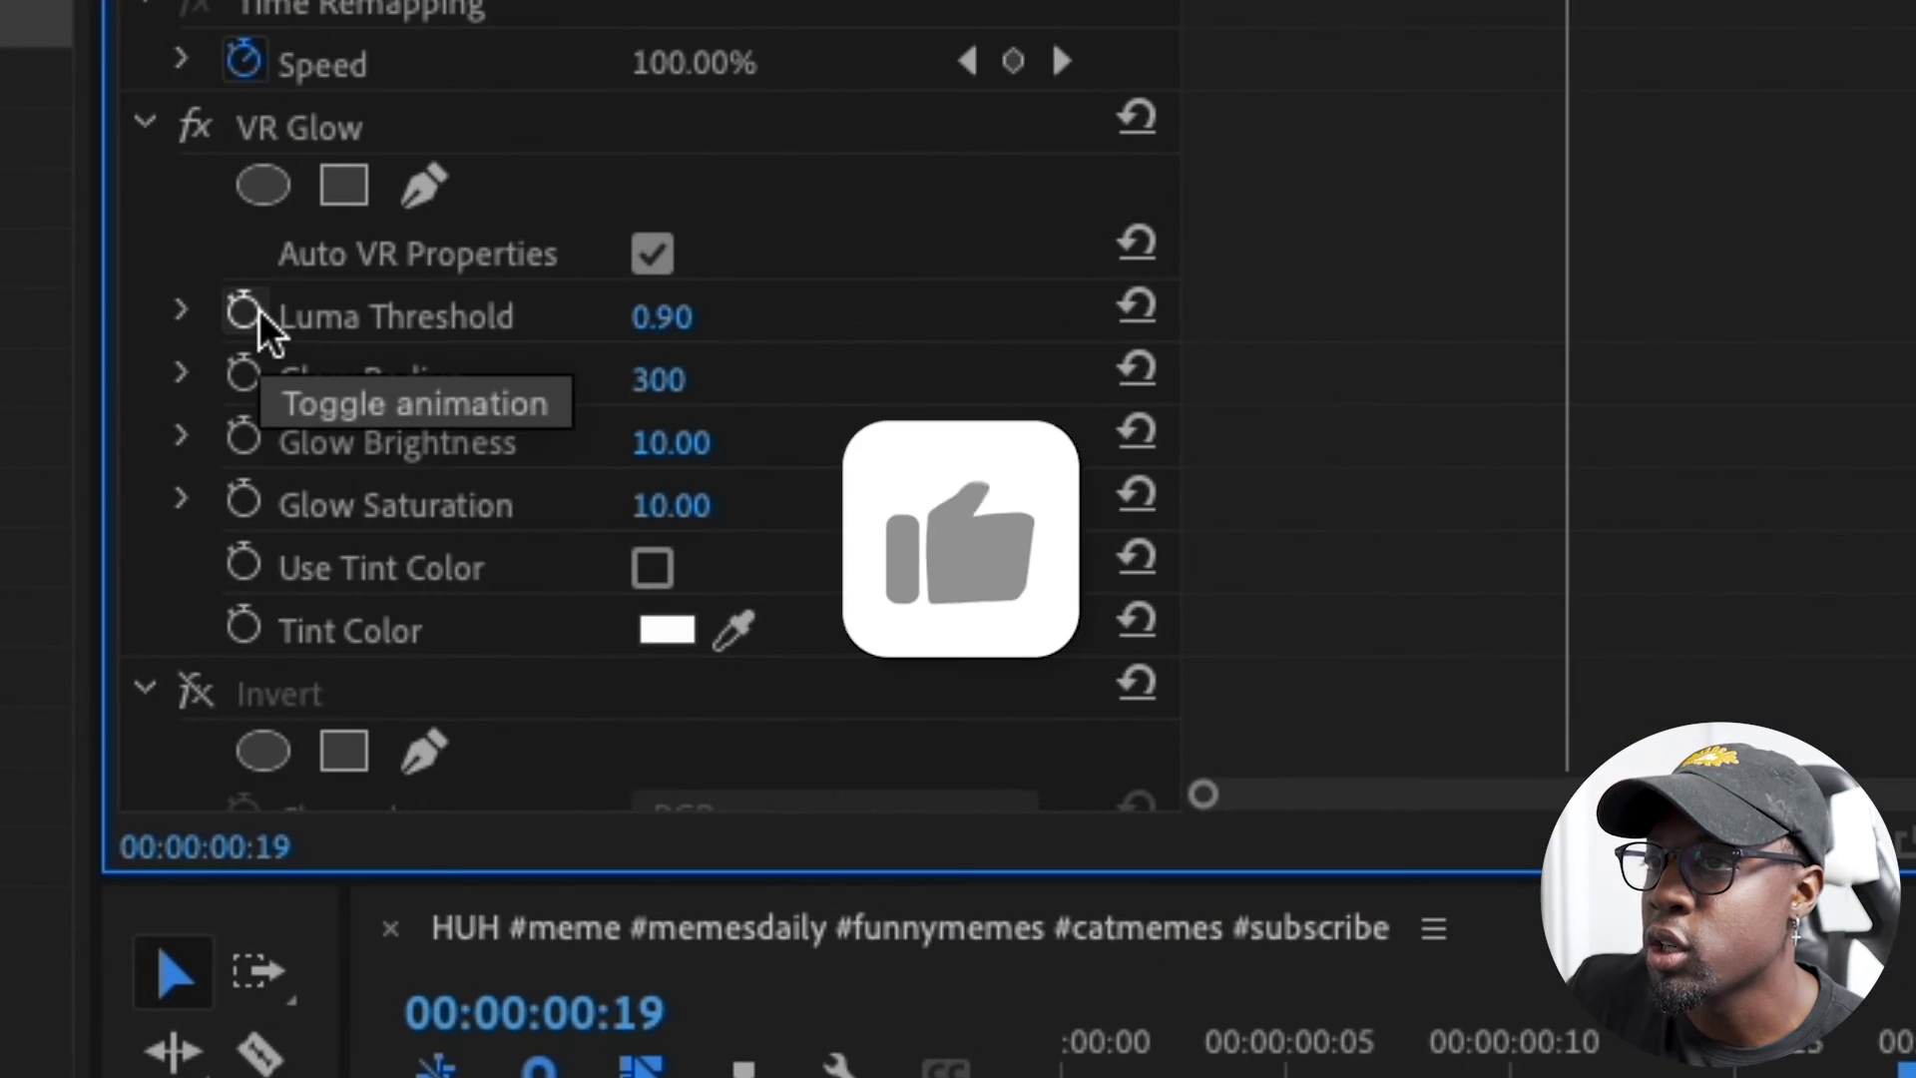
click(258, 312)
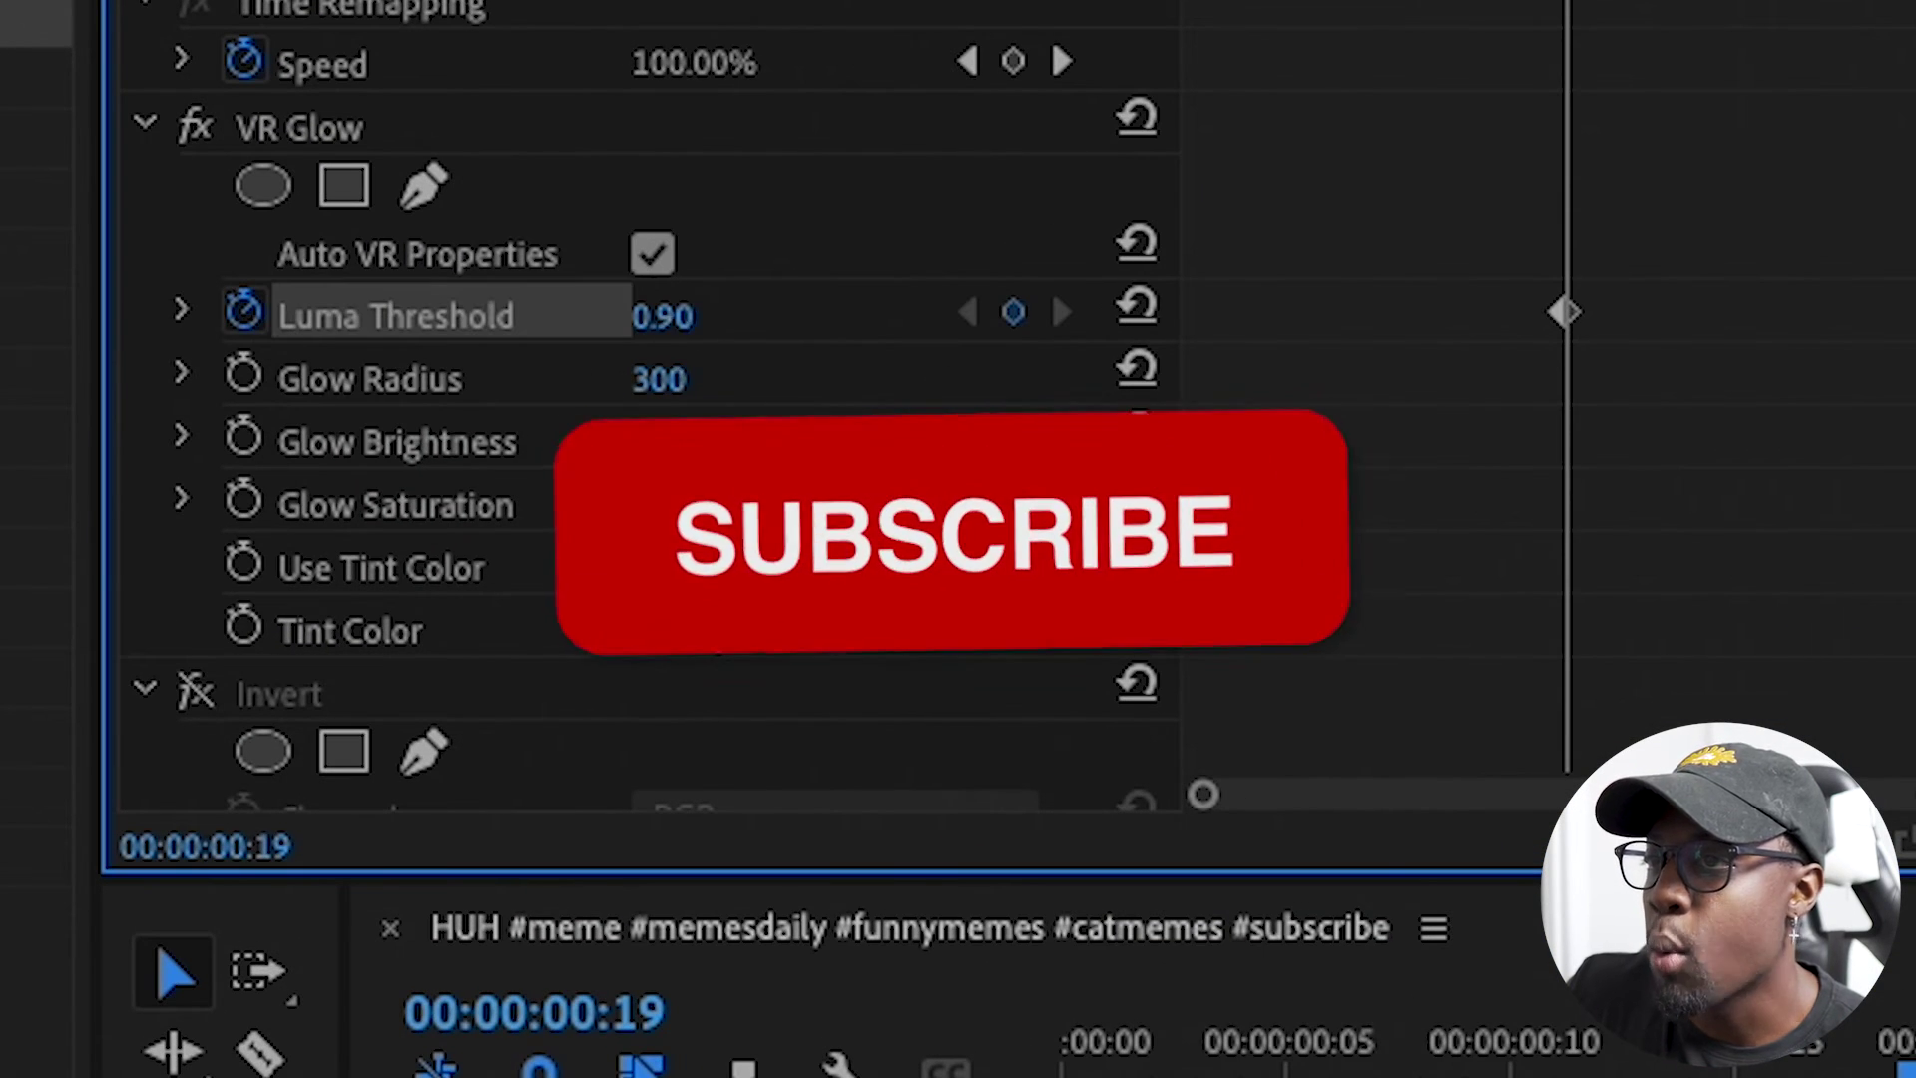
click(683, 318)
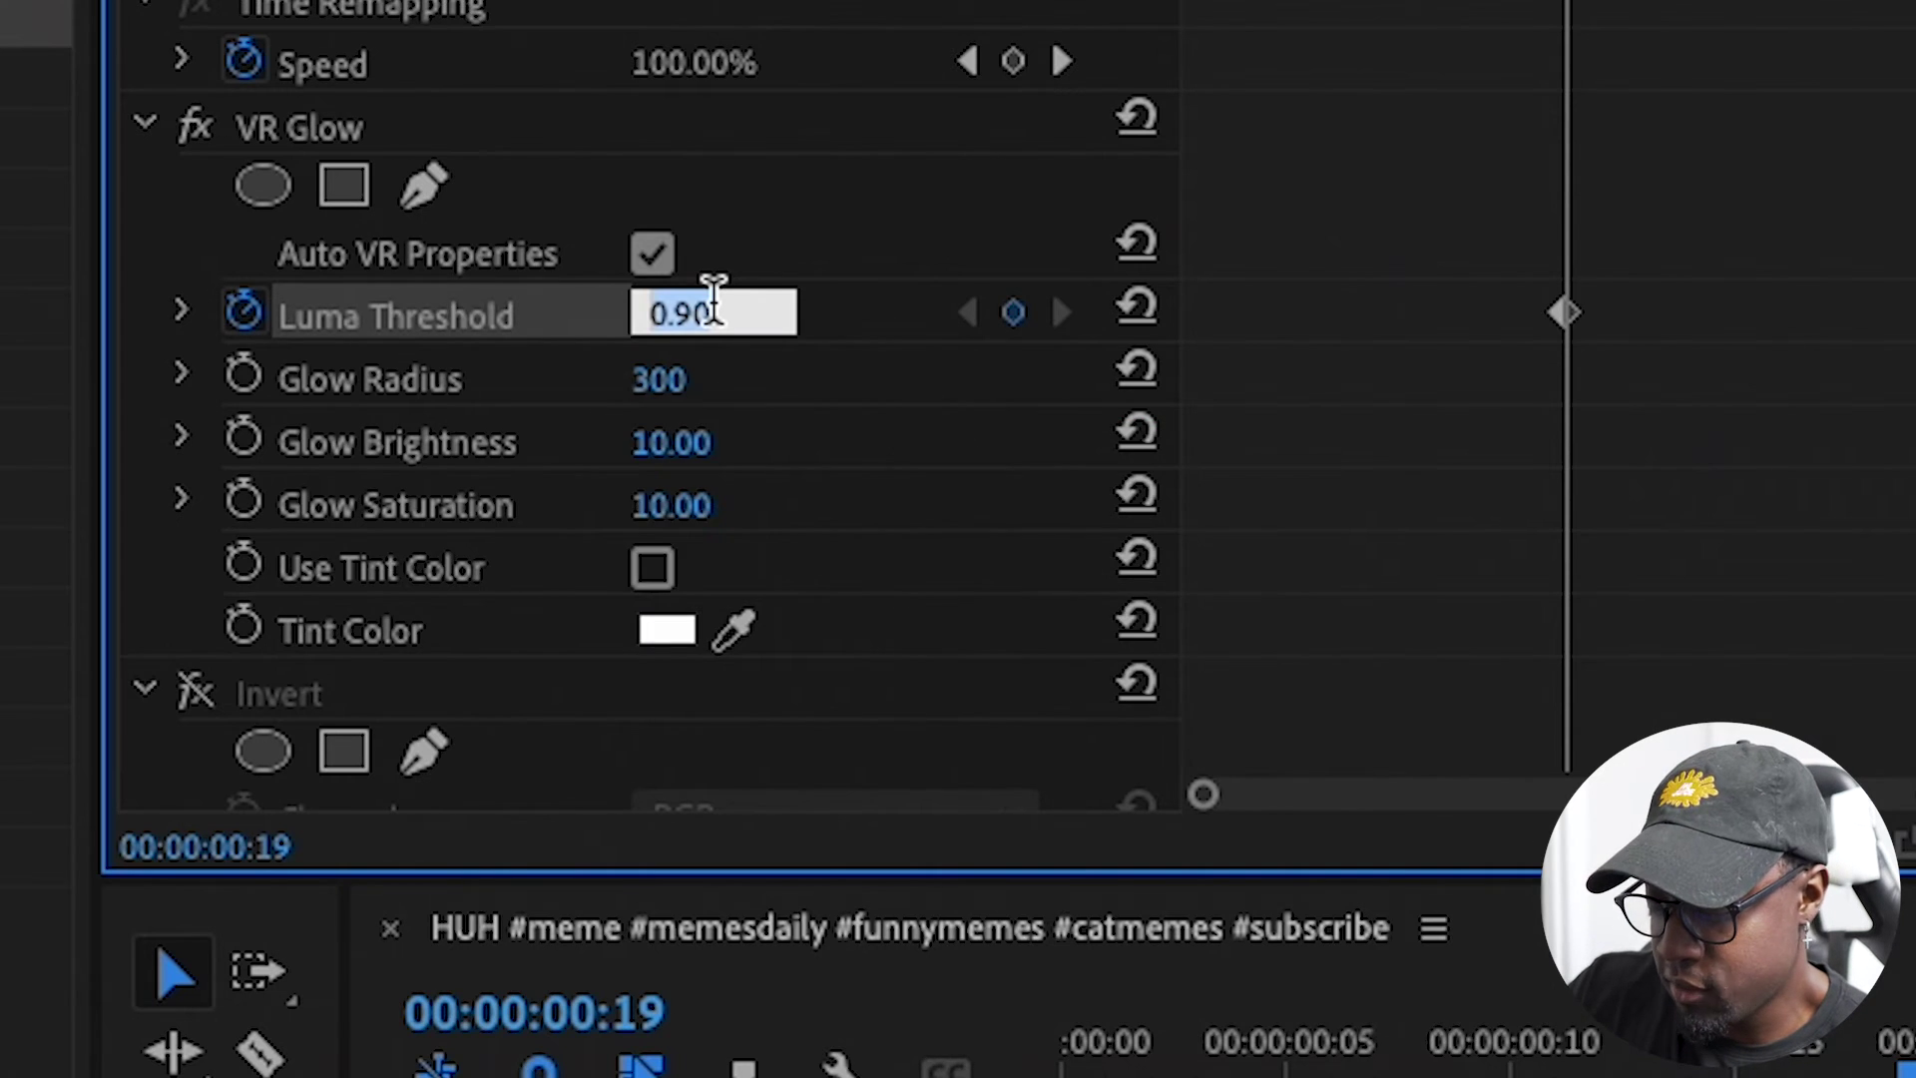
text(0.5)
key(Return)
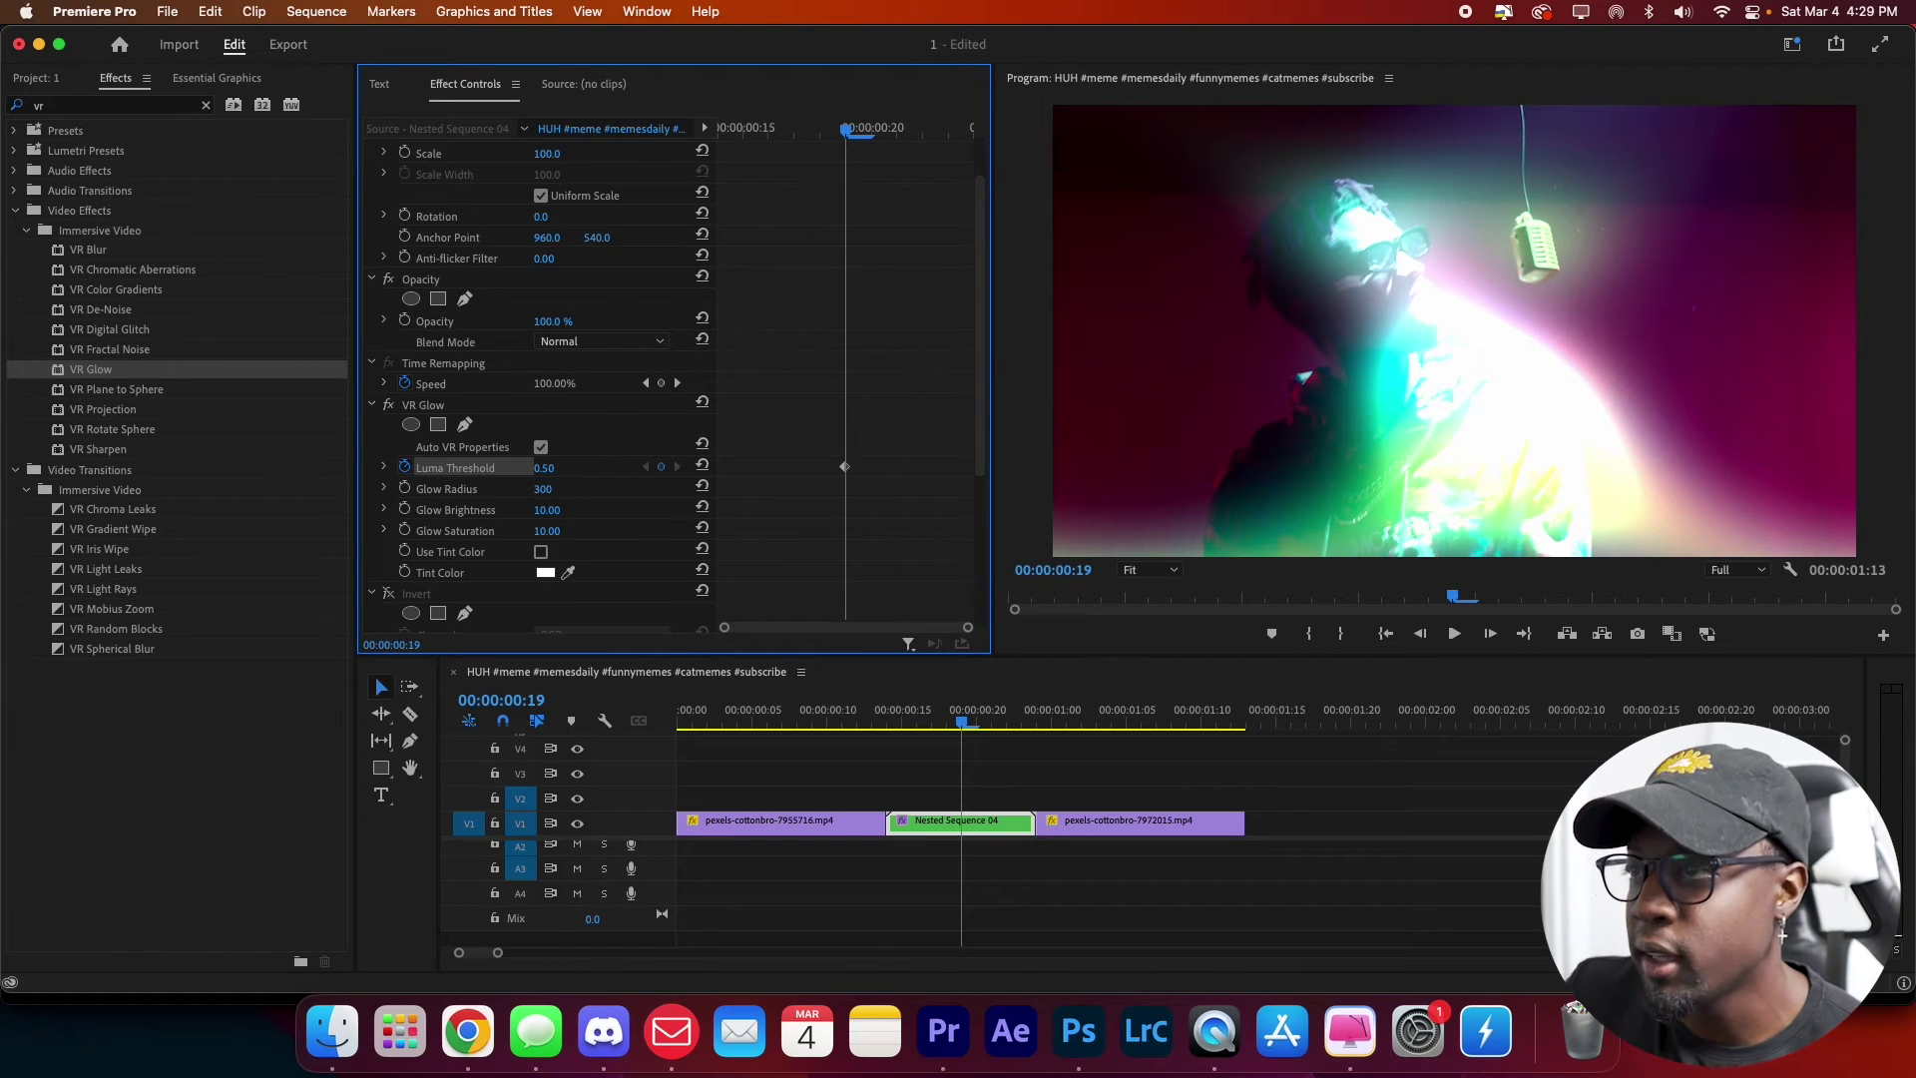
- Add Luma Threshold keyframes of 1 on both sides of the middle keyframe and move them to the nest's start and end
drag(844, 135, 819, 140)
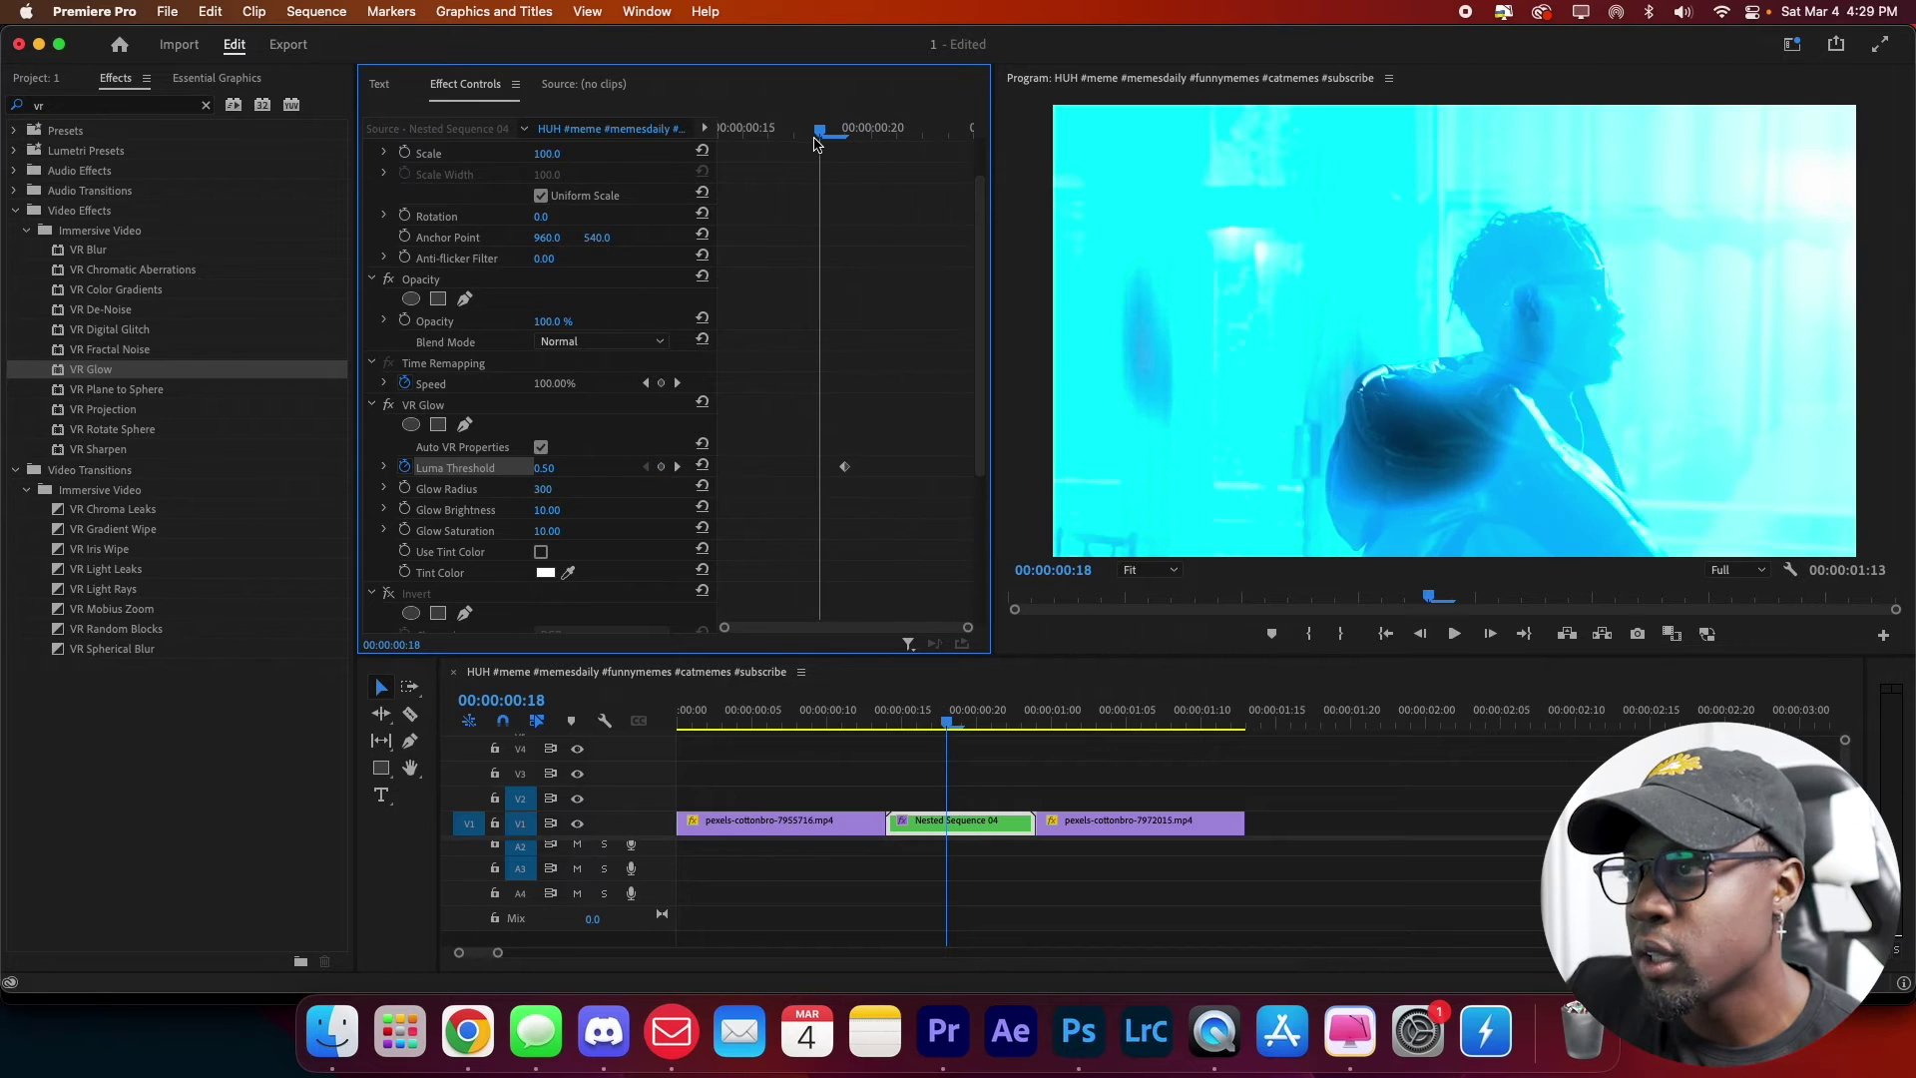
click(543, 467)
text(1)
key(Return)
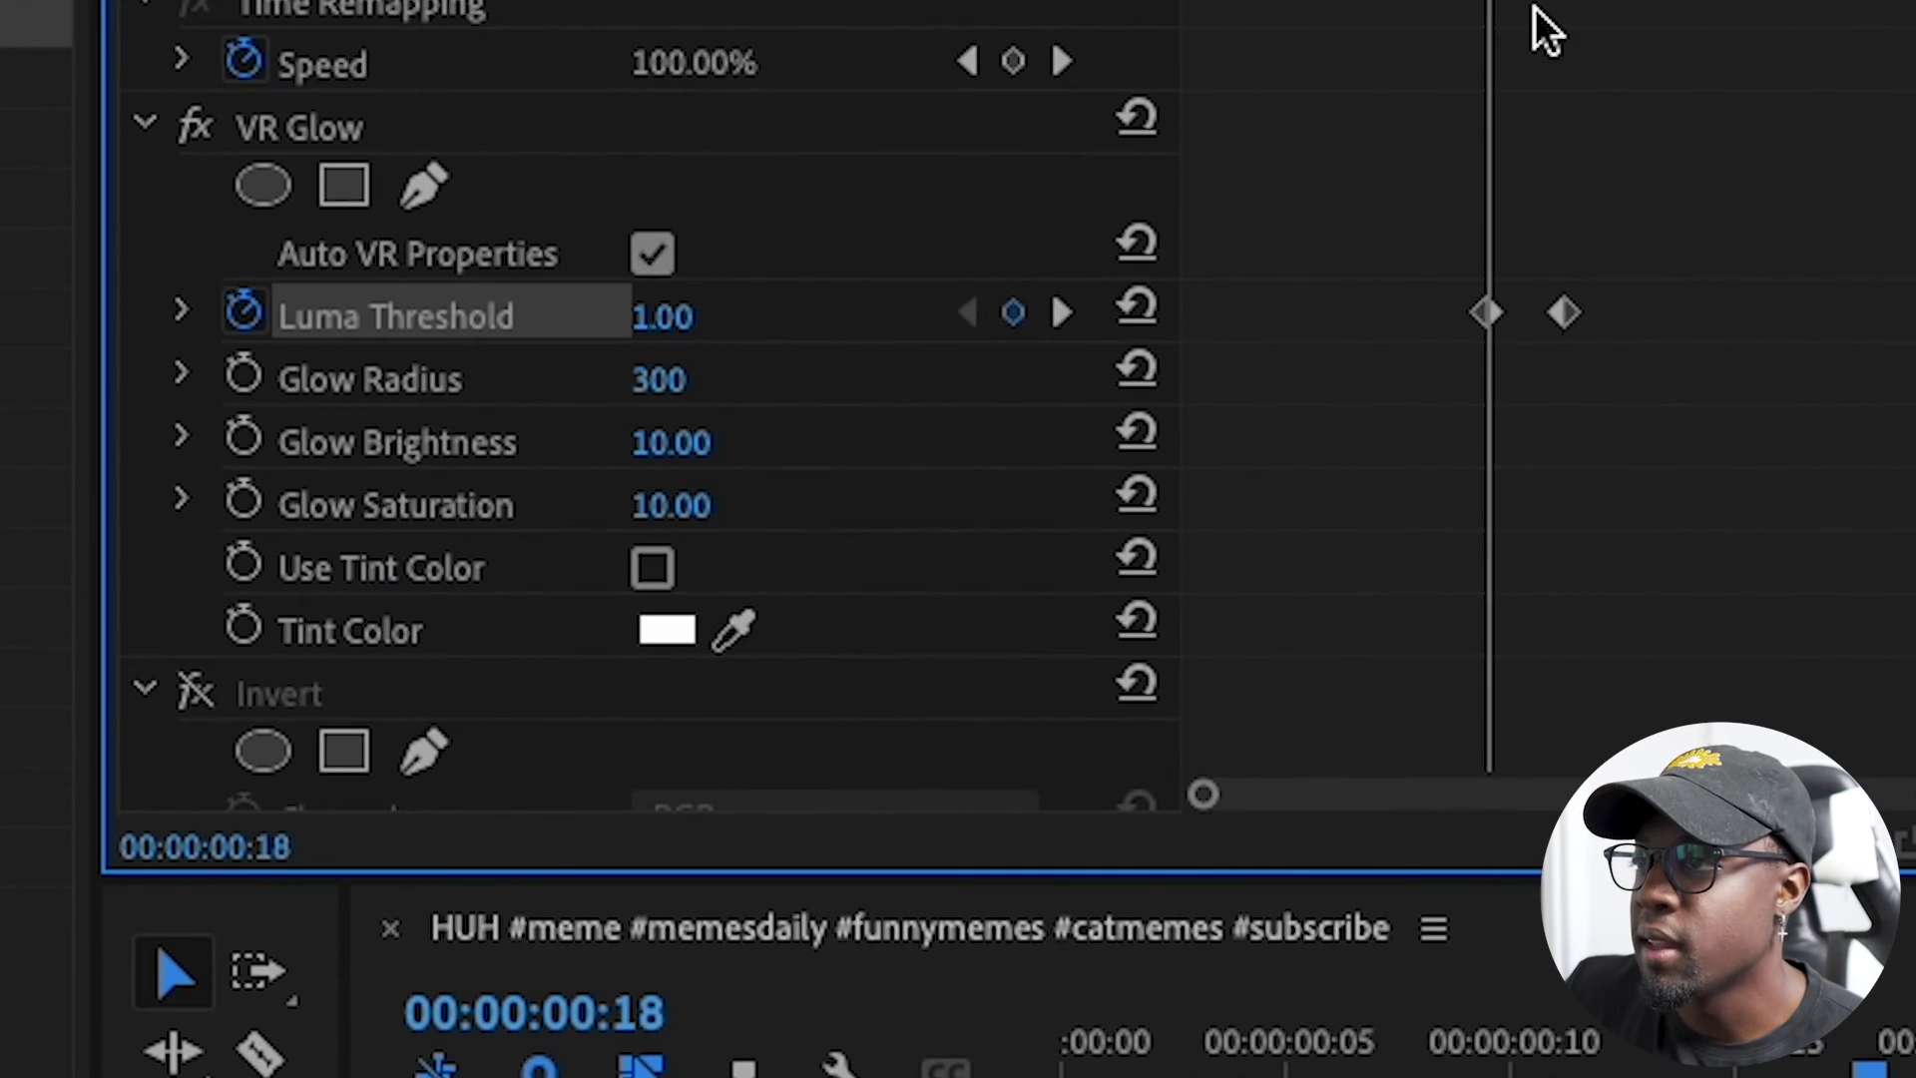
key(Right)
key(Right)
click(697, 316)
text(1)
key(Return)
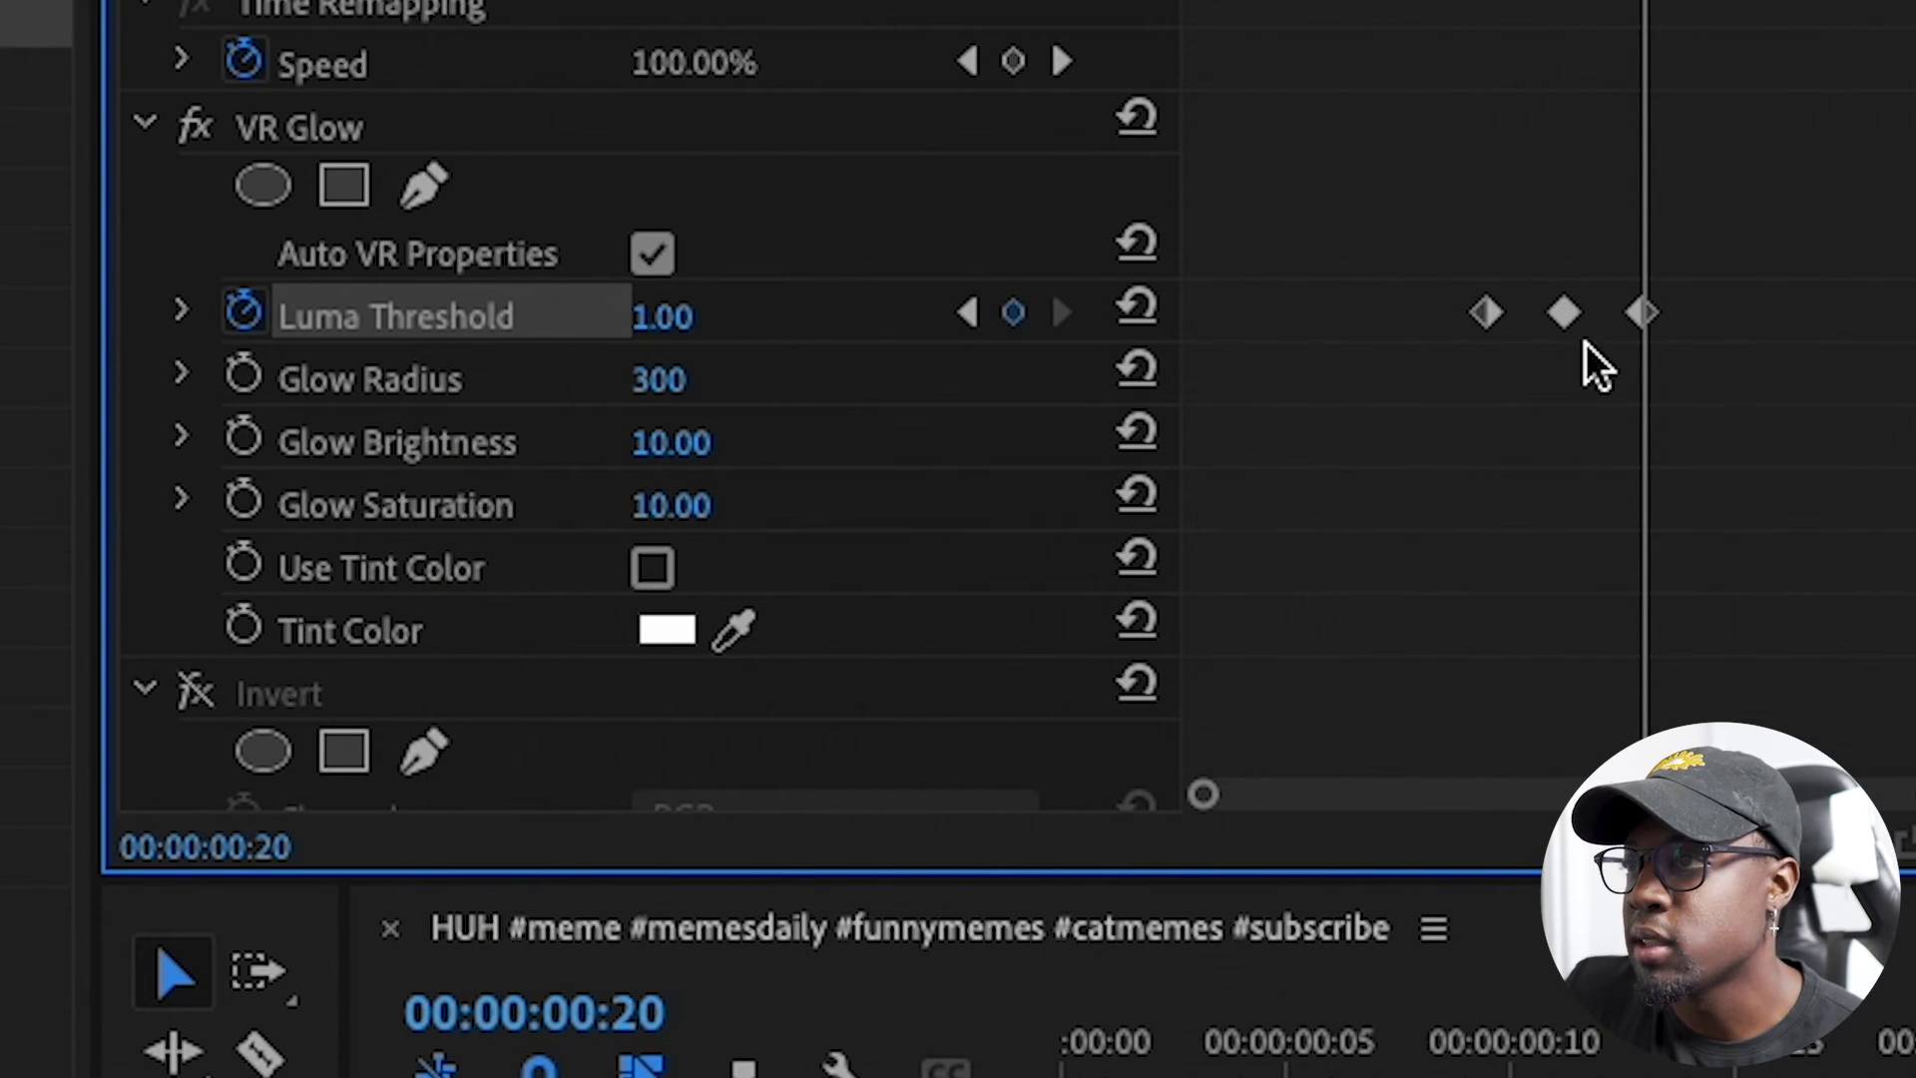
drag(1628, 312, 1147, 484)
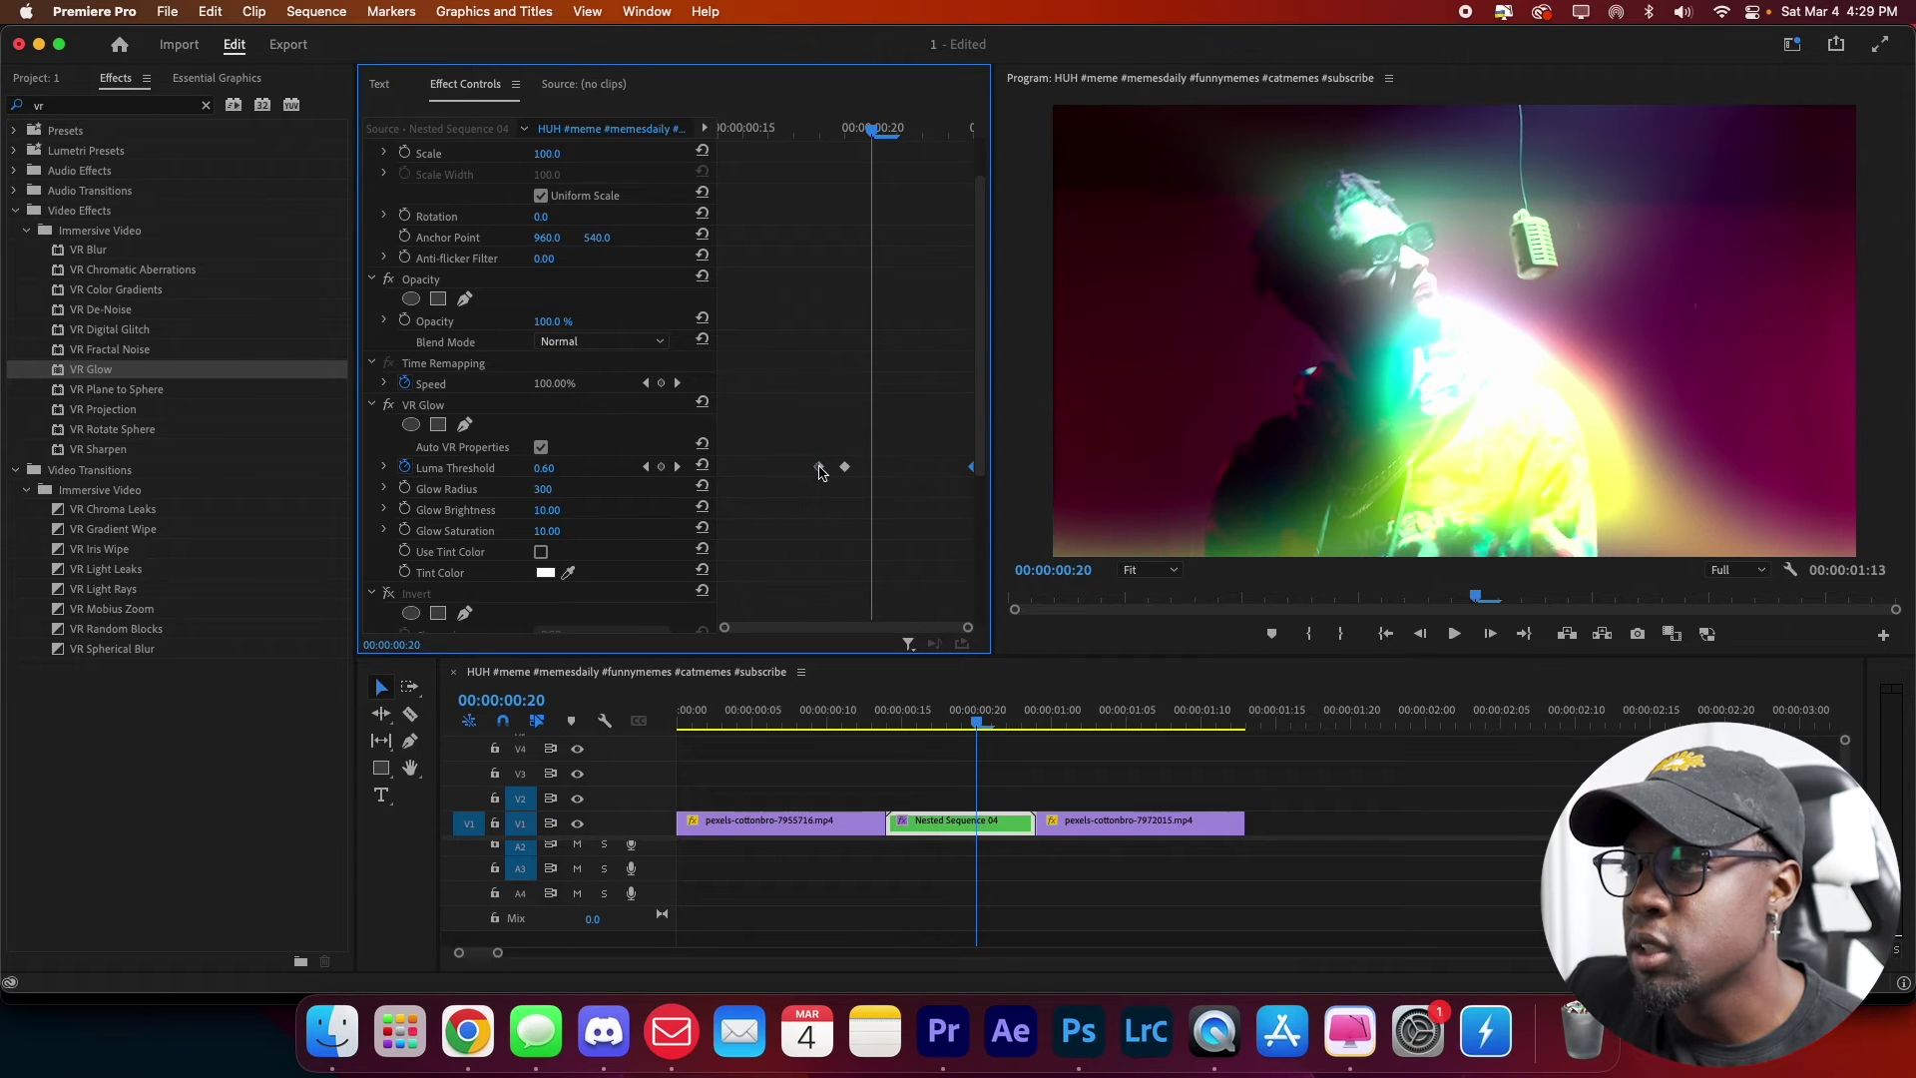
drag(820, 469, 688, 462)
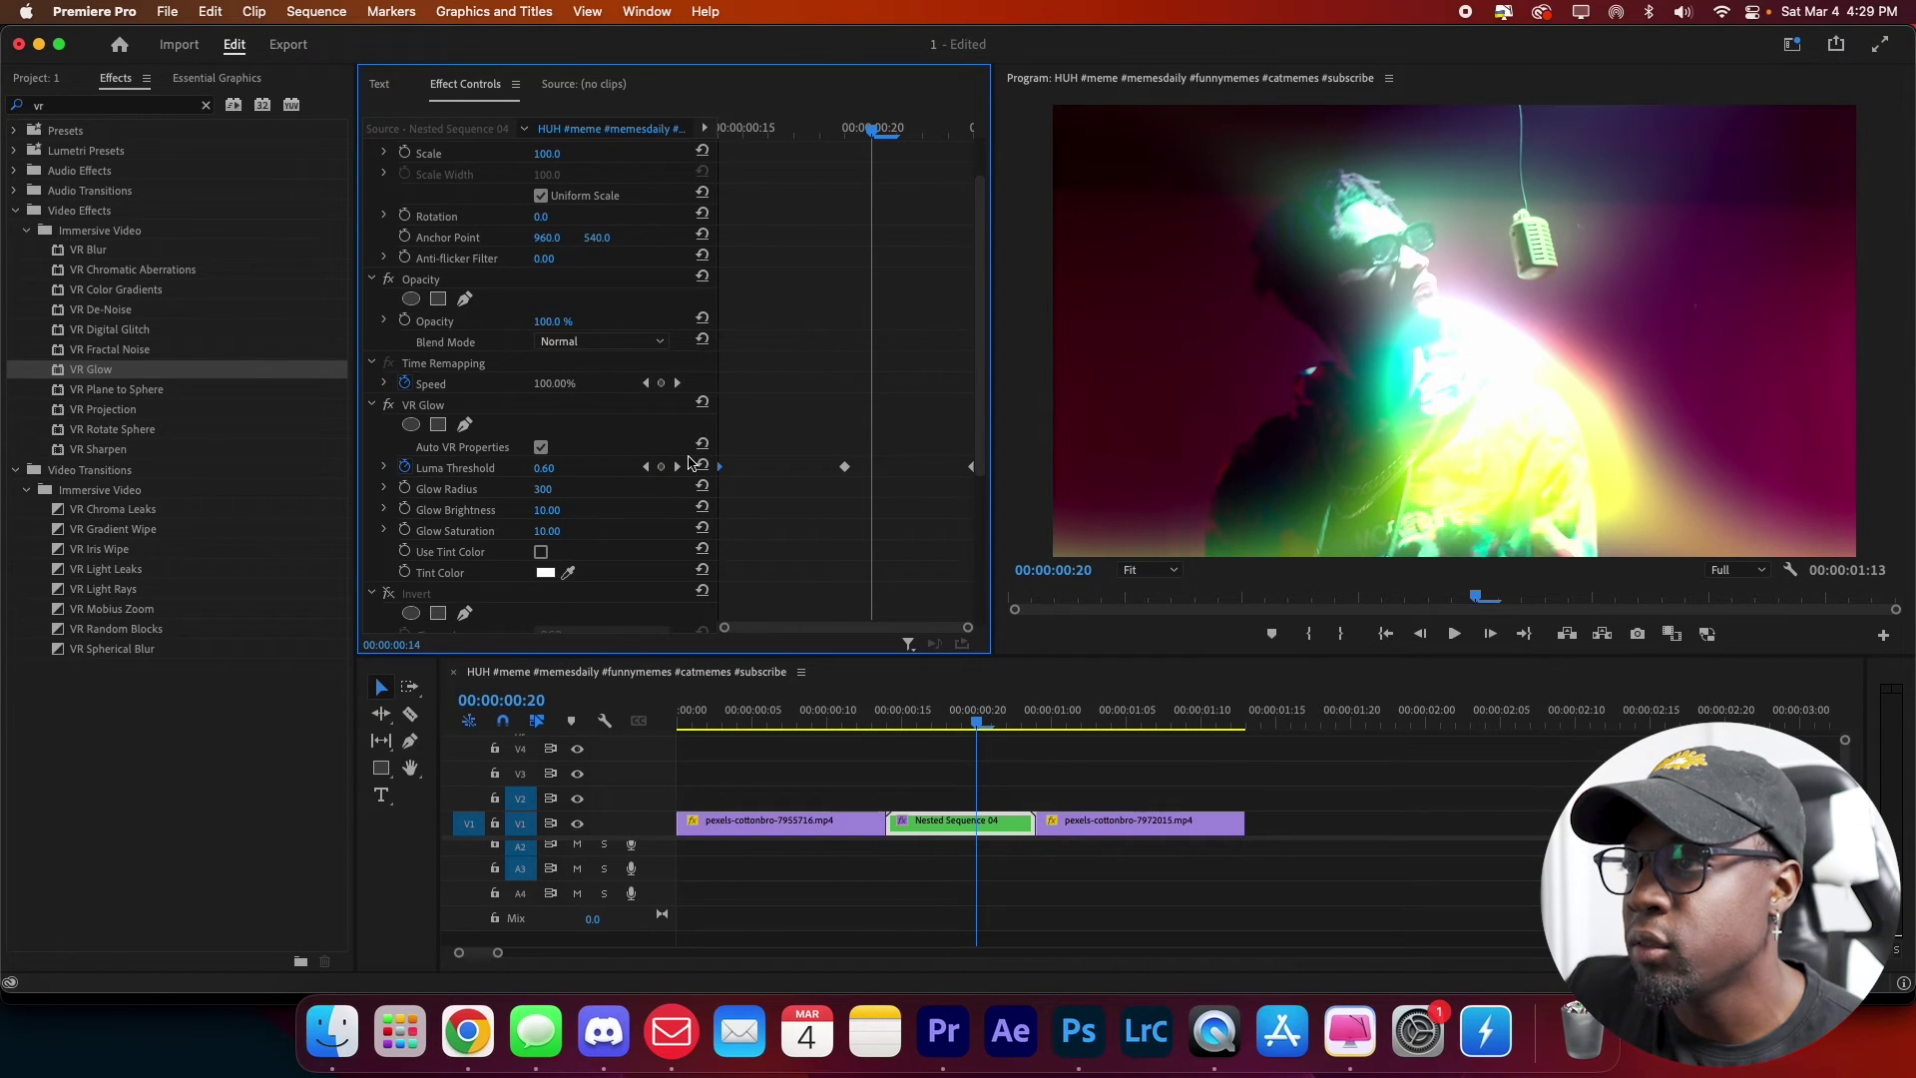
- Render and play back the glow transition from shortly before the nested sequence
click(858, 727)
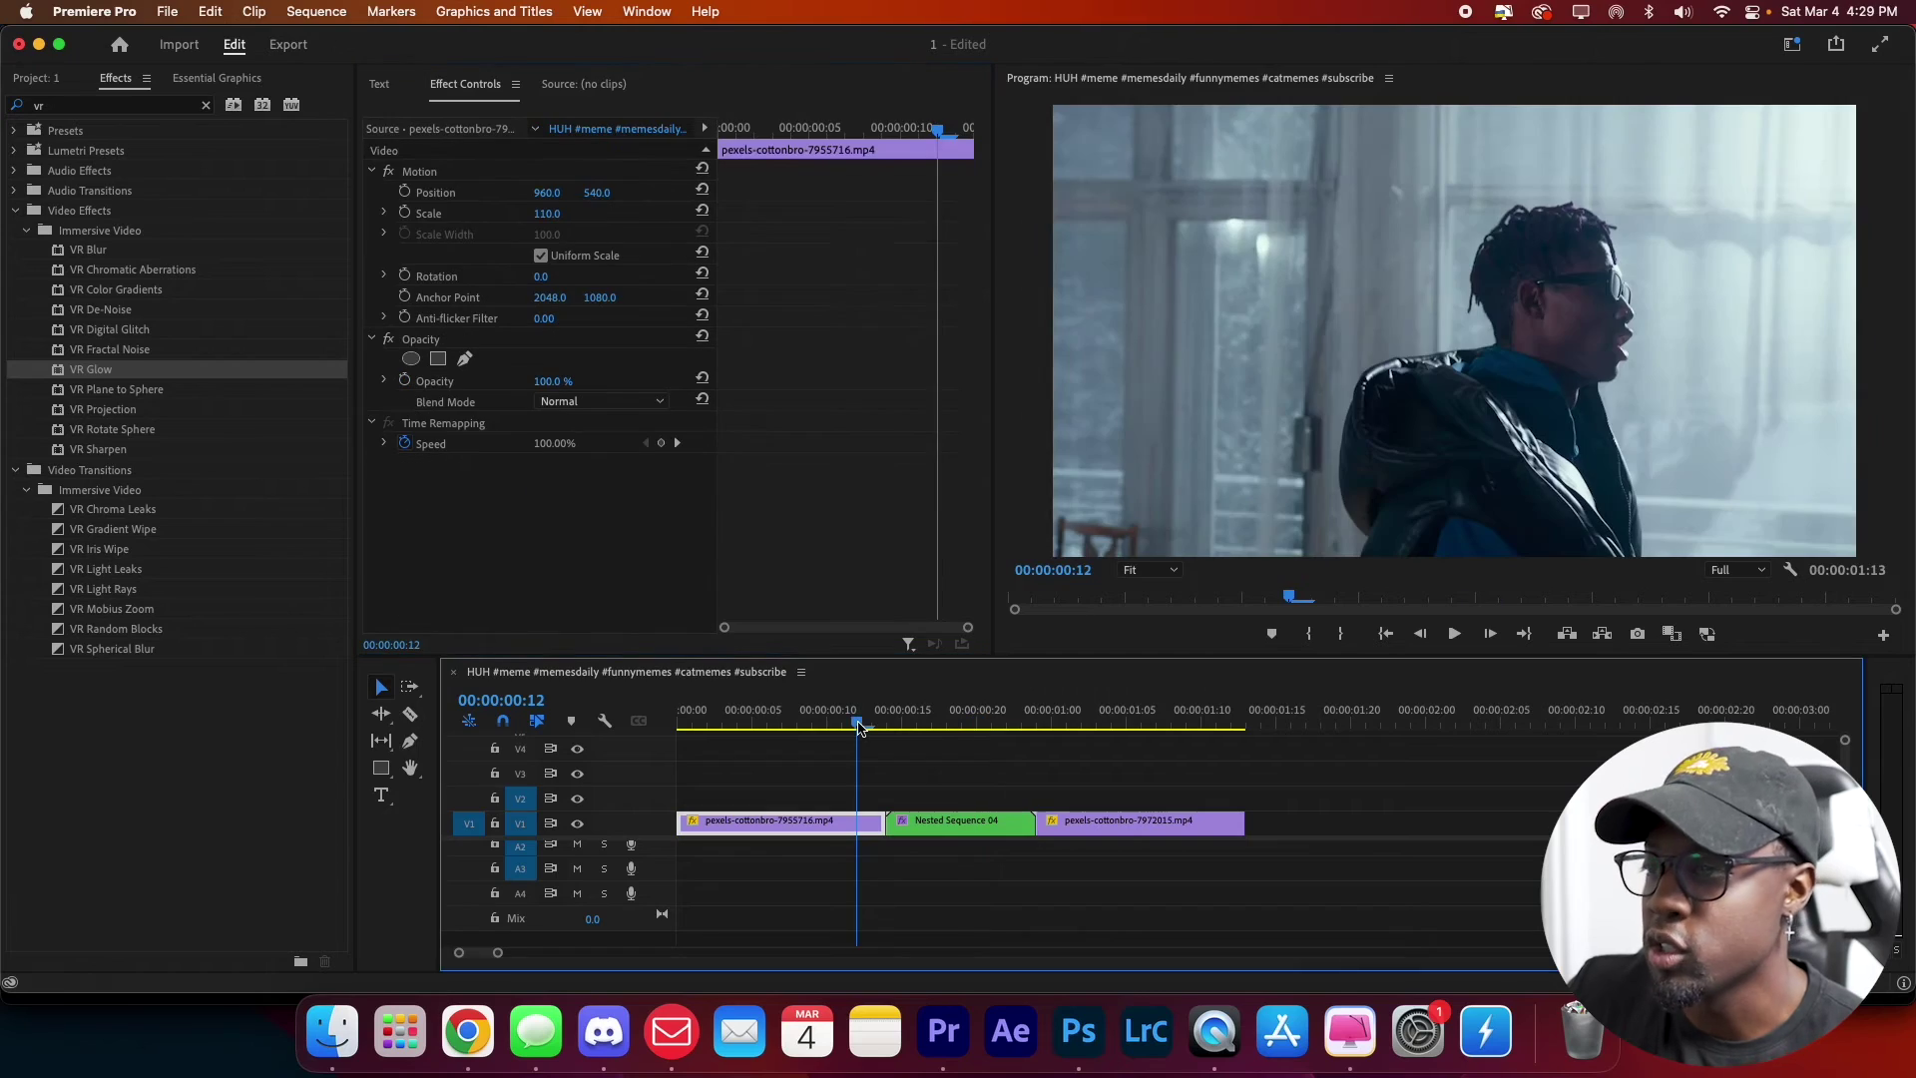
drag(858, 727, 826, 733)
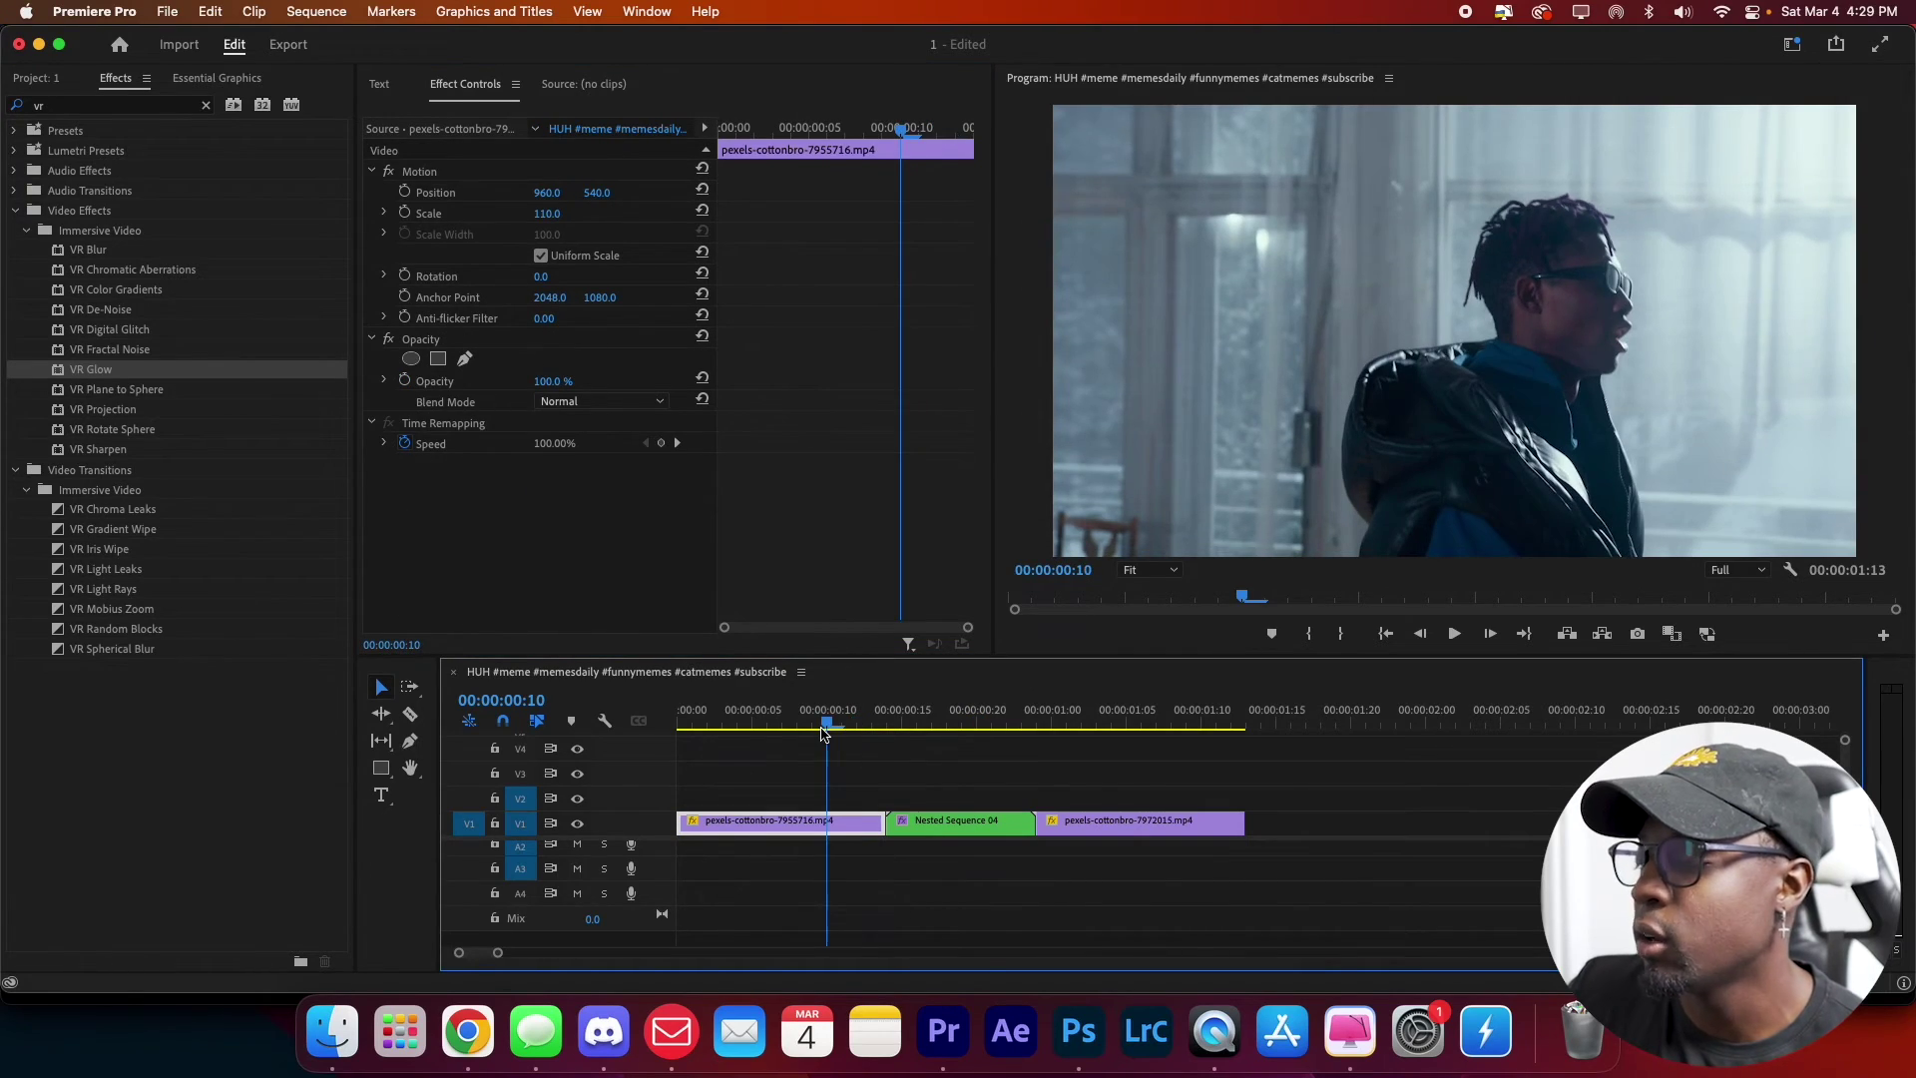
key(Return)
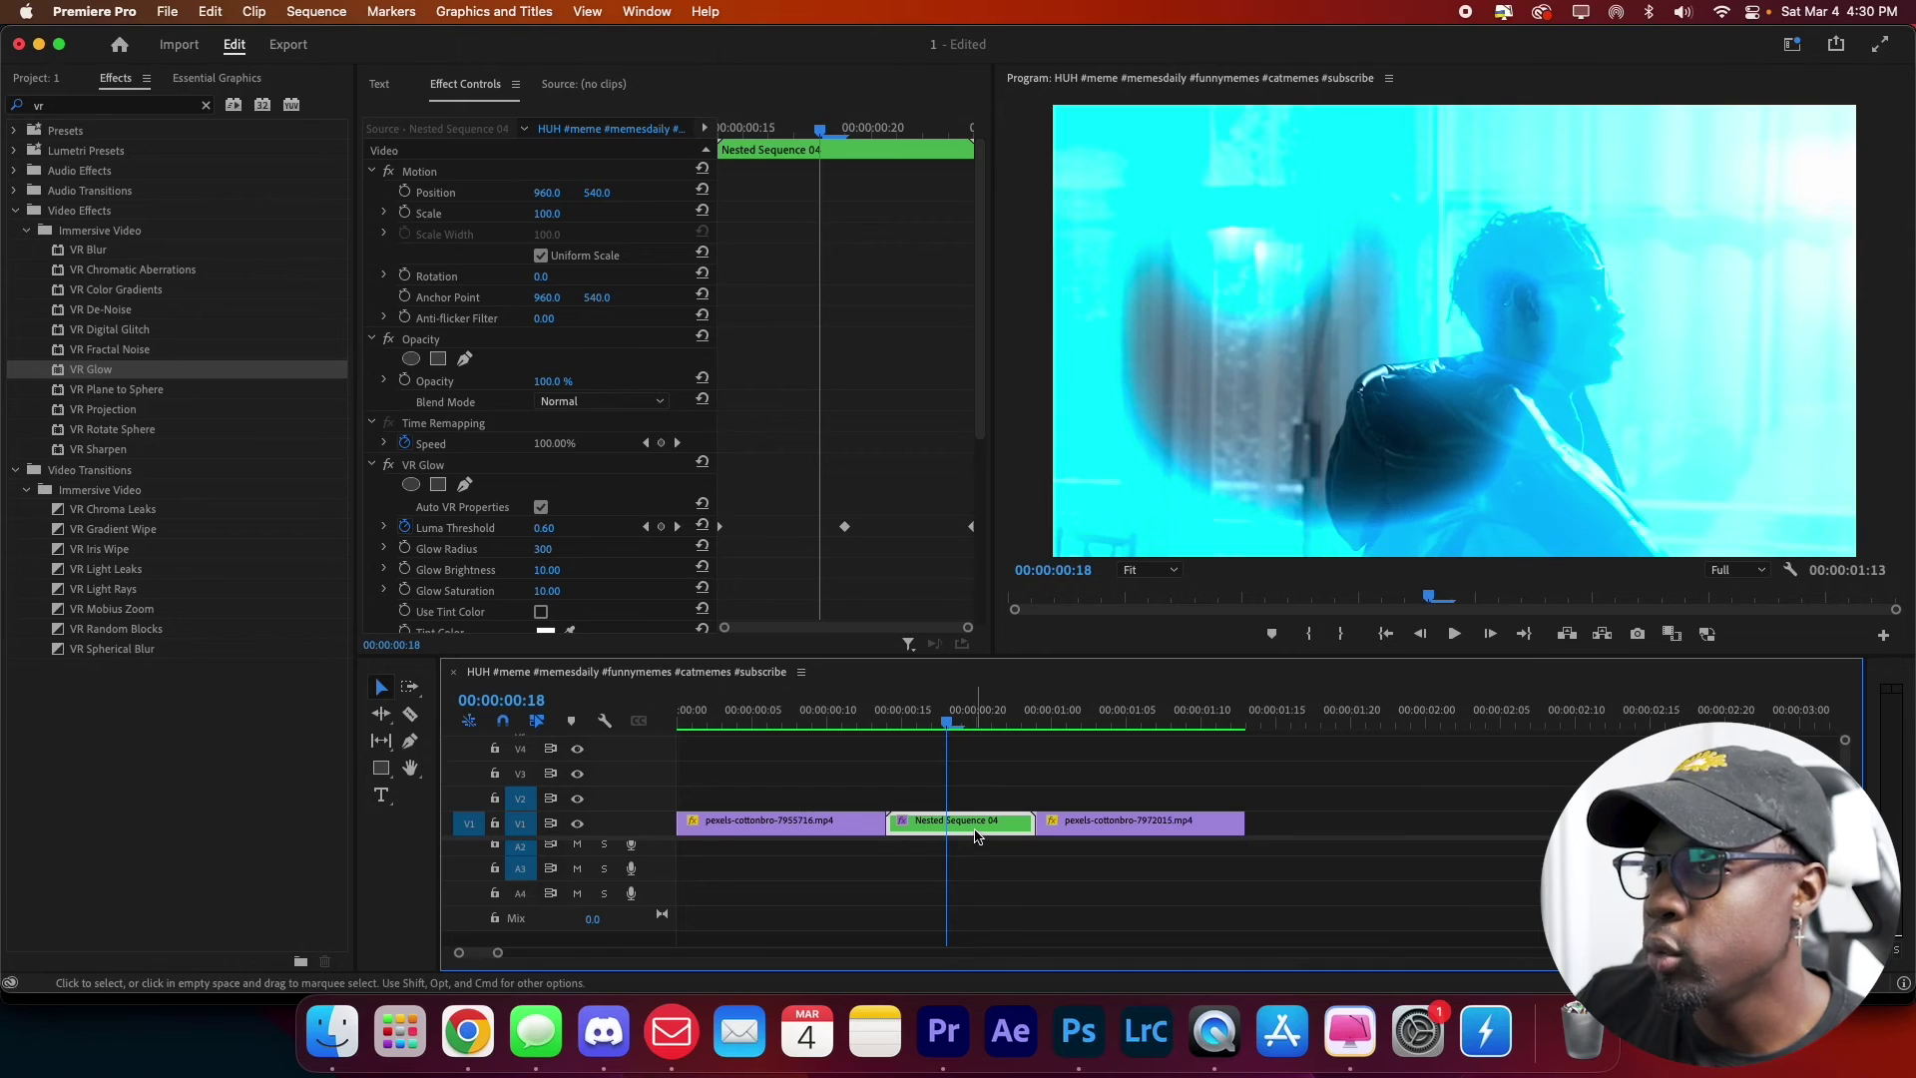
- Move Arithmetic above VR Glow in the nested sequence's effect order, then disable VR Glow and enable Arithmetic
scroll(439, 479, down, 5)
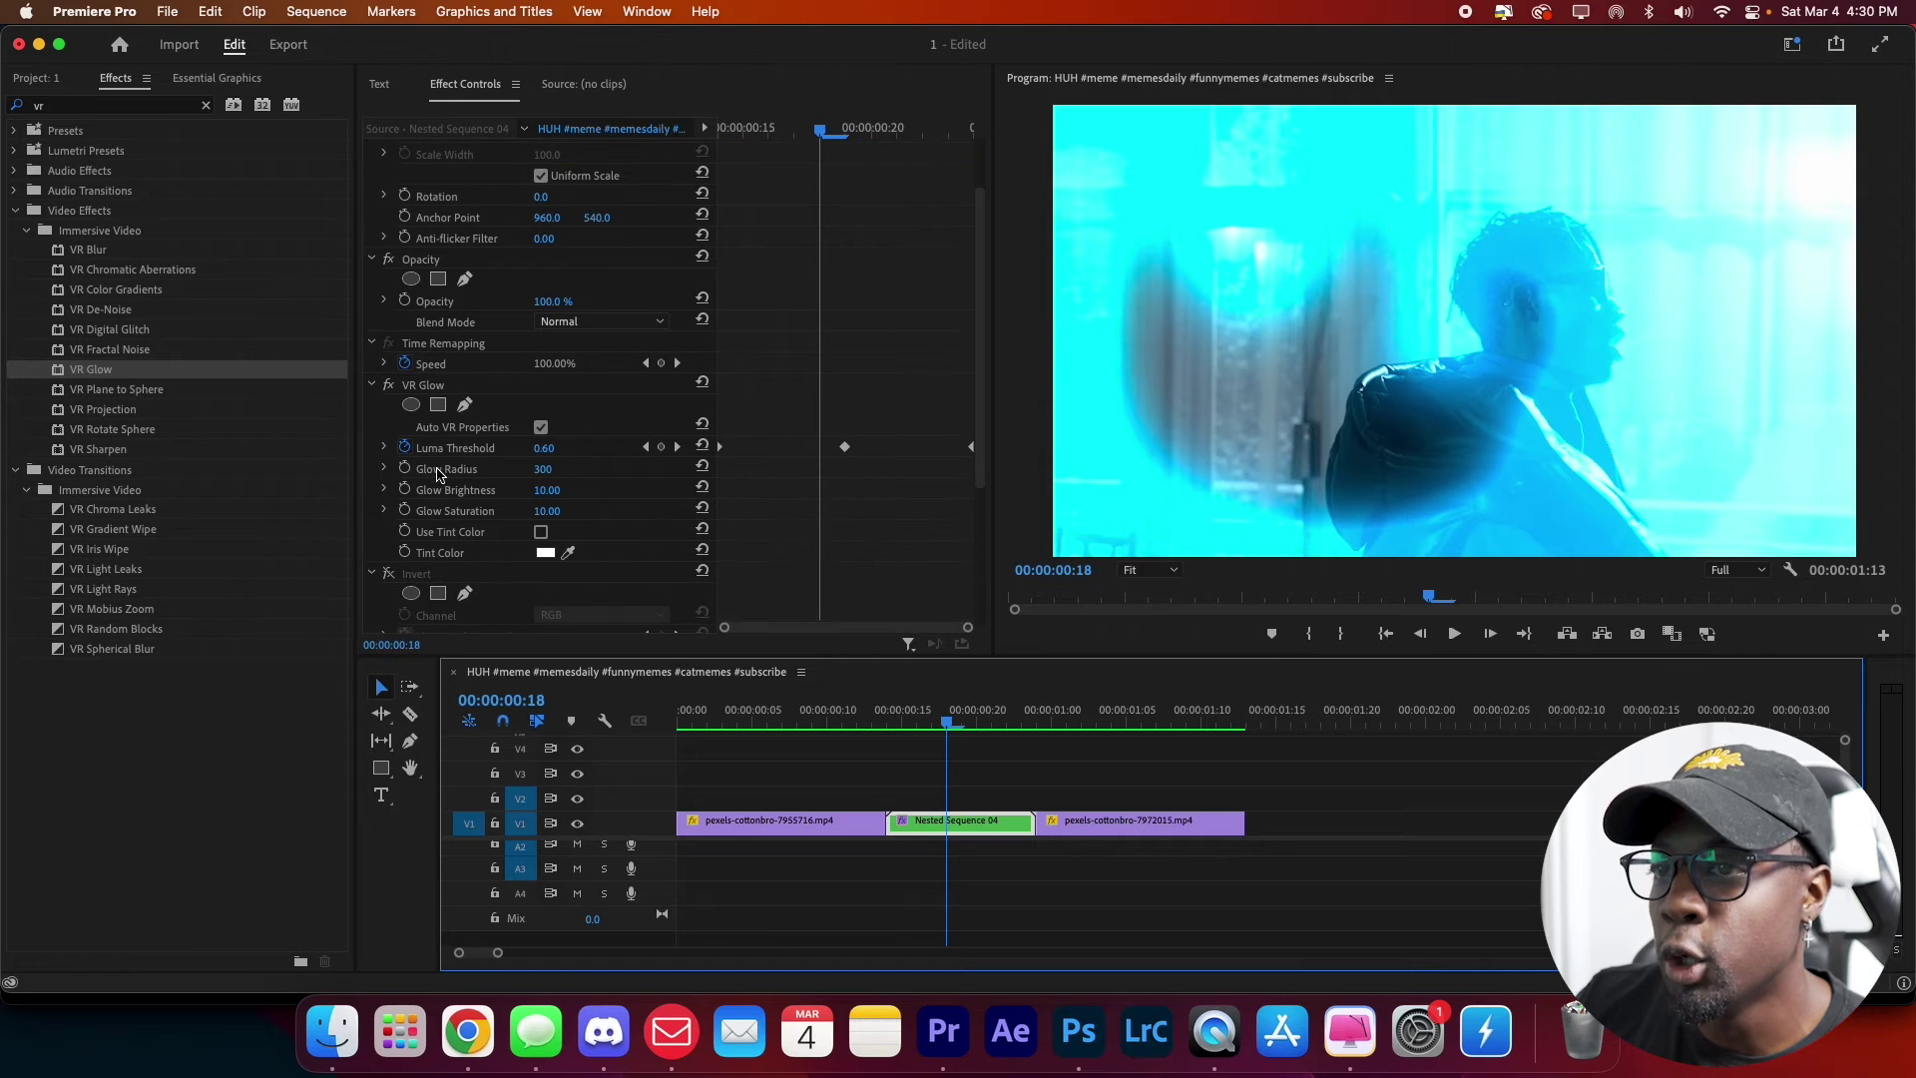
click(448, 527)
drag(448, 527, 424, 314)
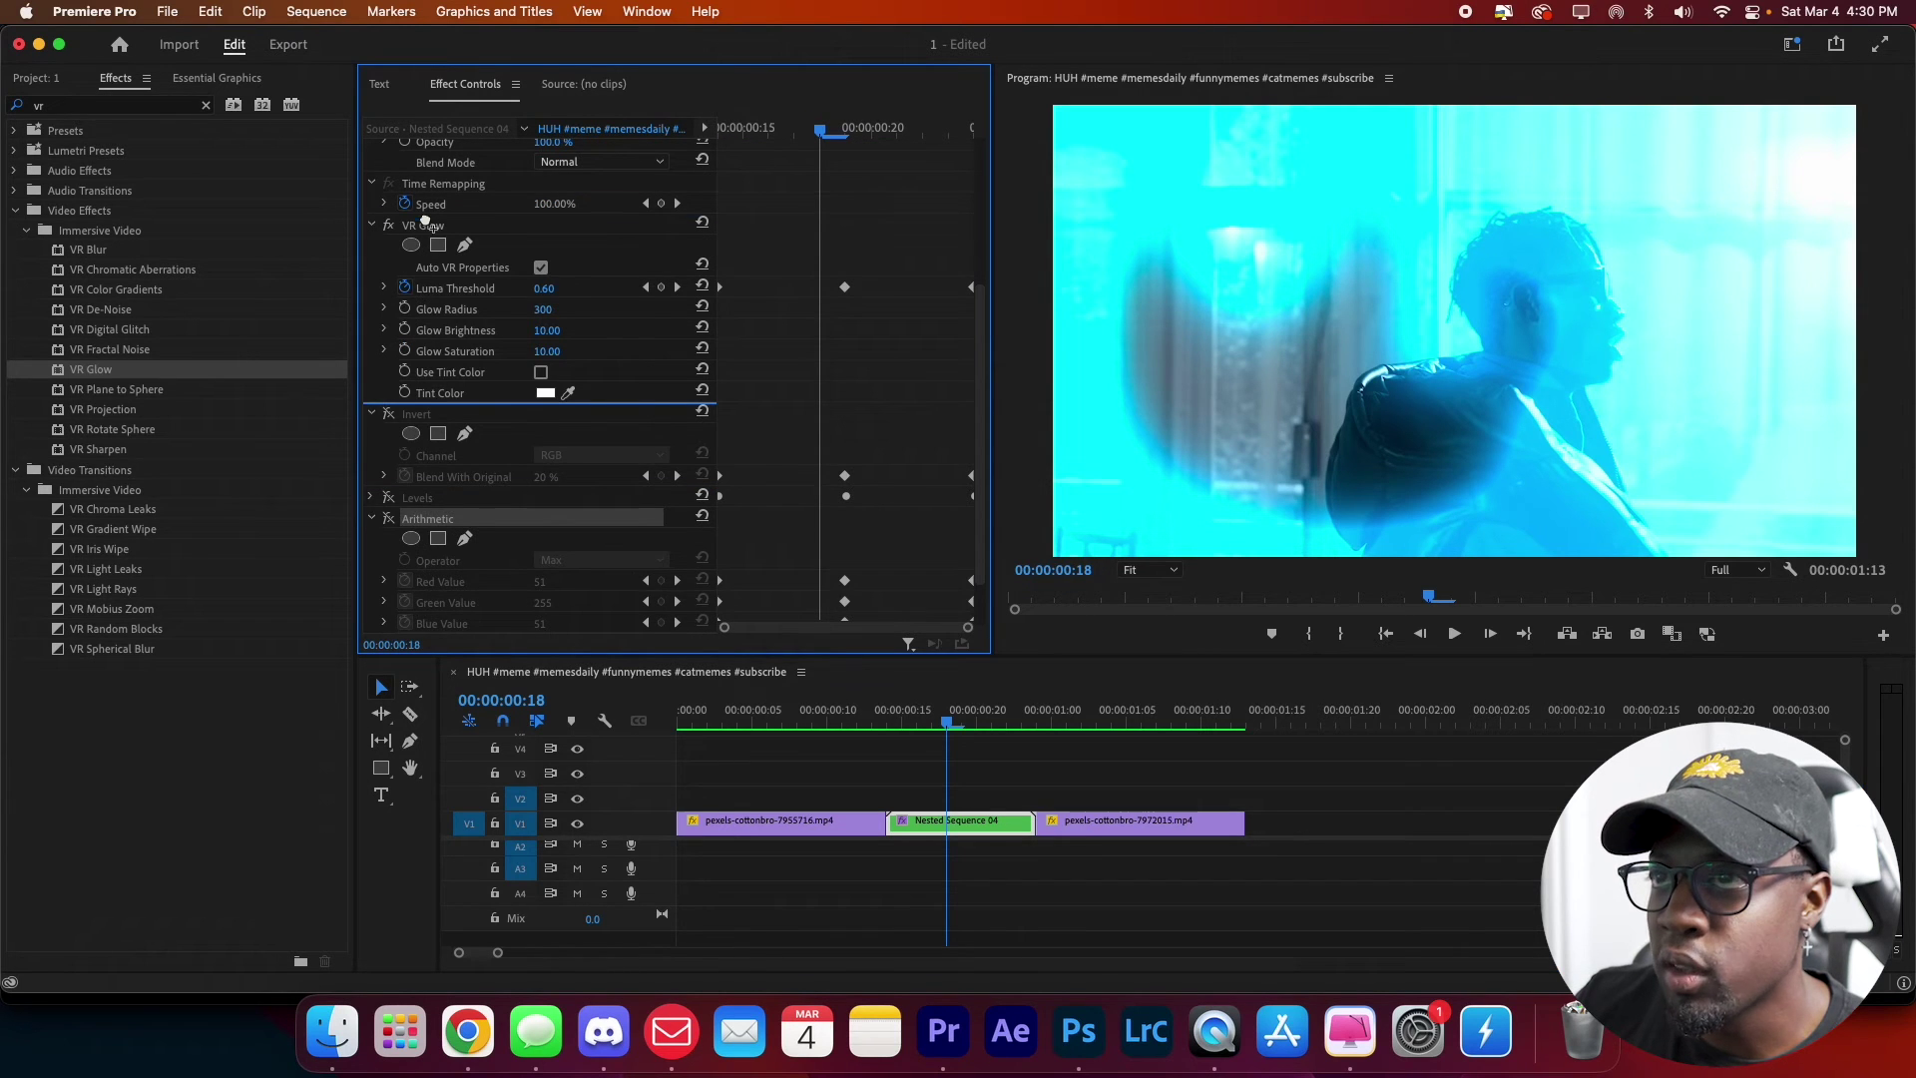
drag(426, 231, 426, 216)
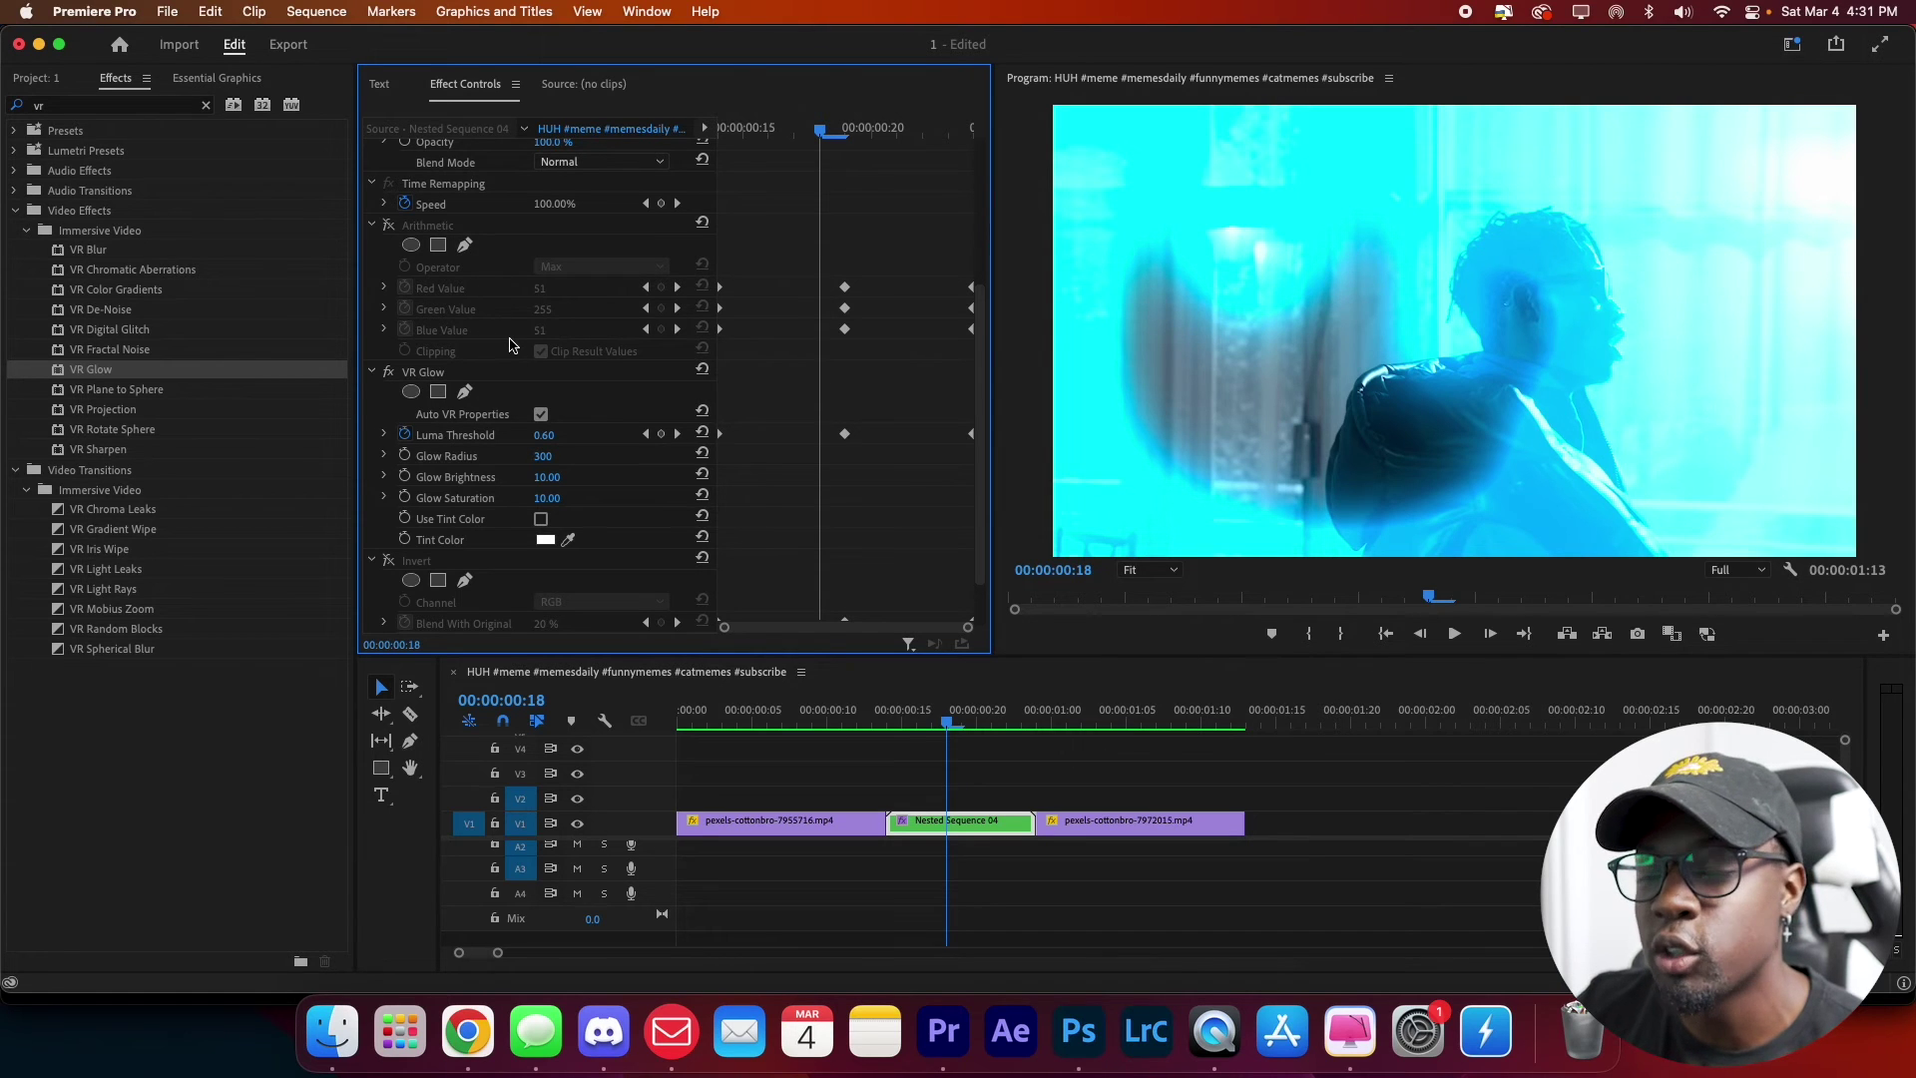
click(389, 372)
click(388, 224)
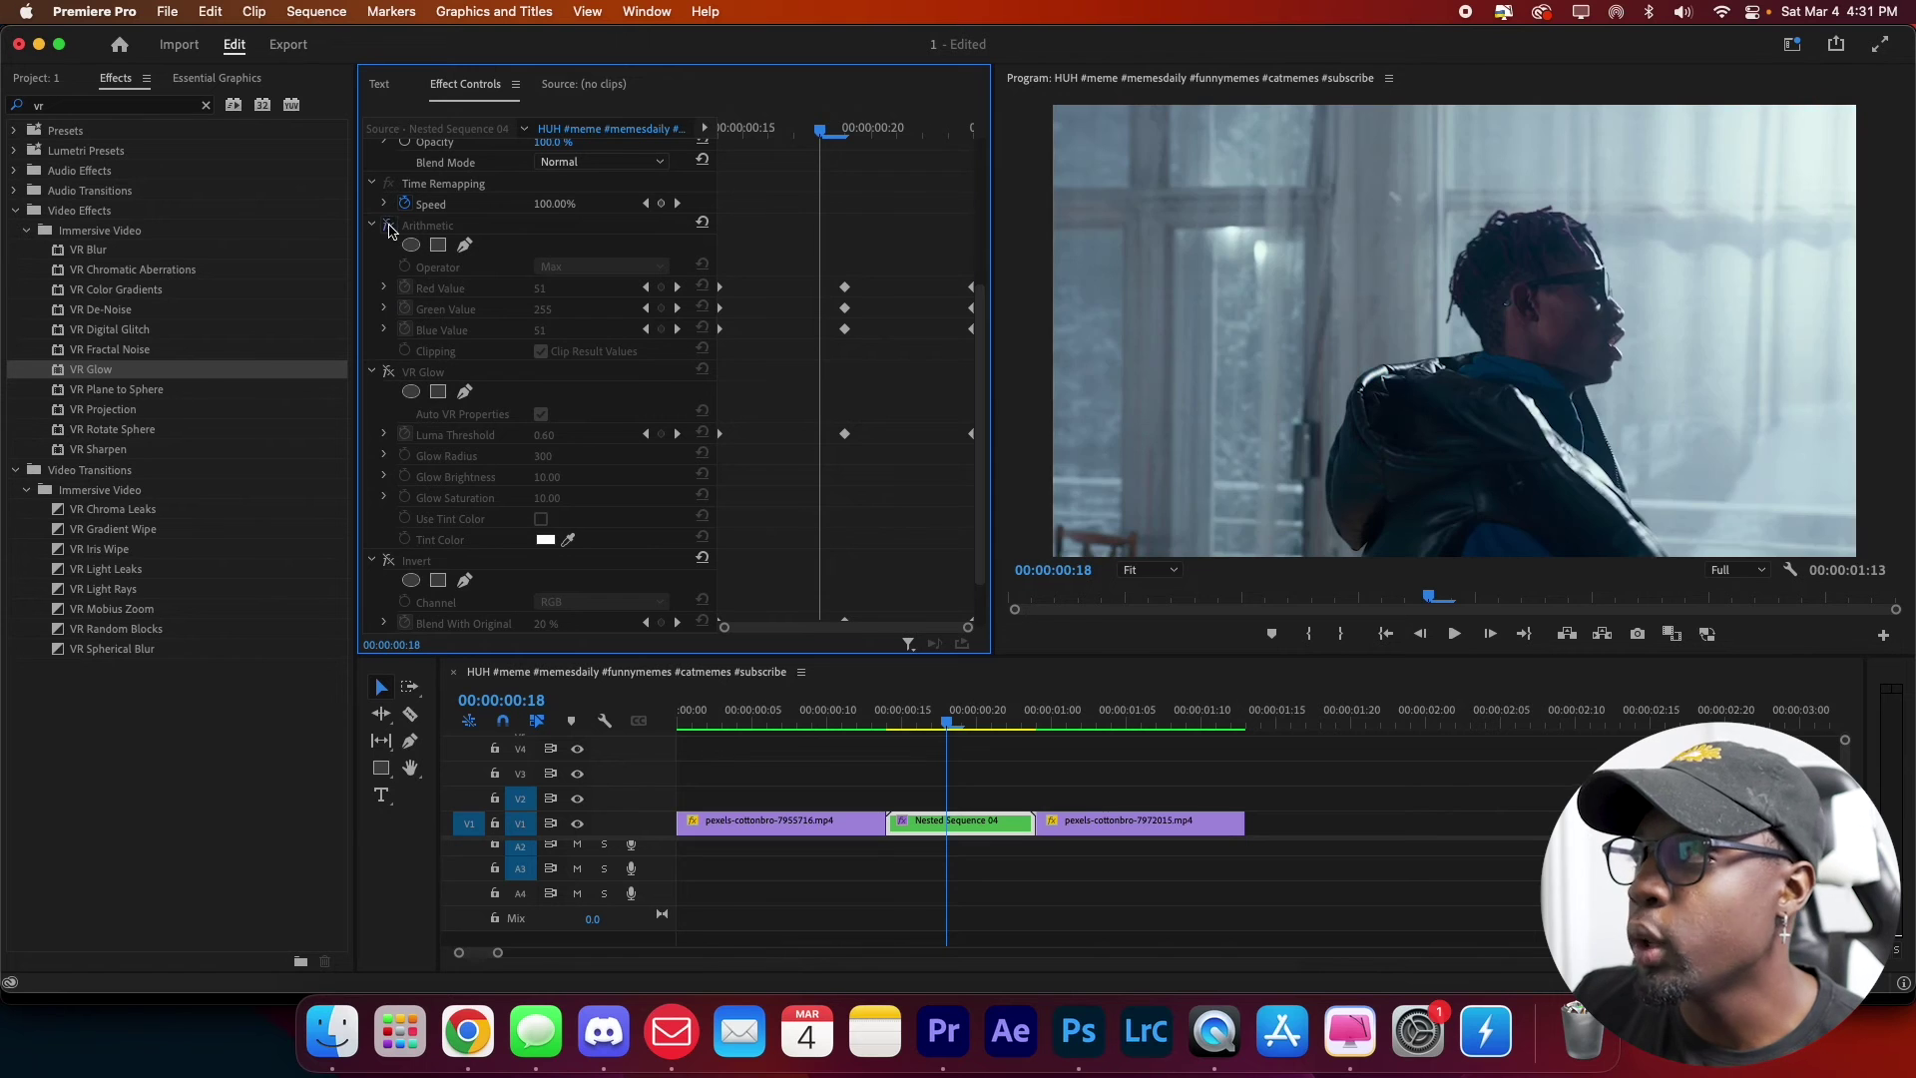
- At 00:00:00:19, set Arithmetic's Green Value to 0 and Red Value to 255, and change its operator to Add
click(841, 132)
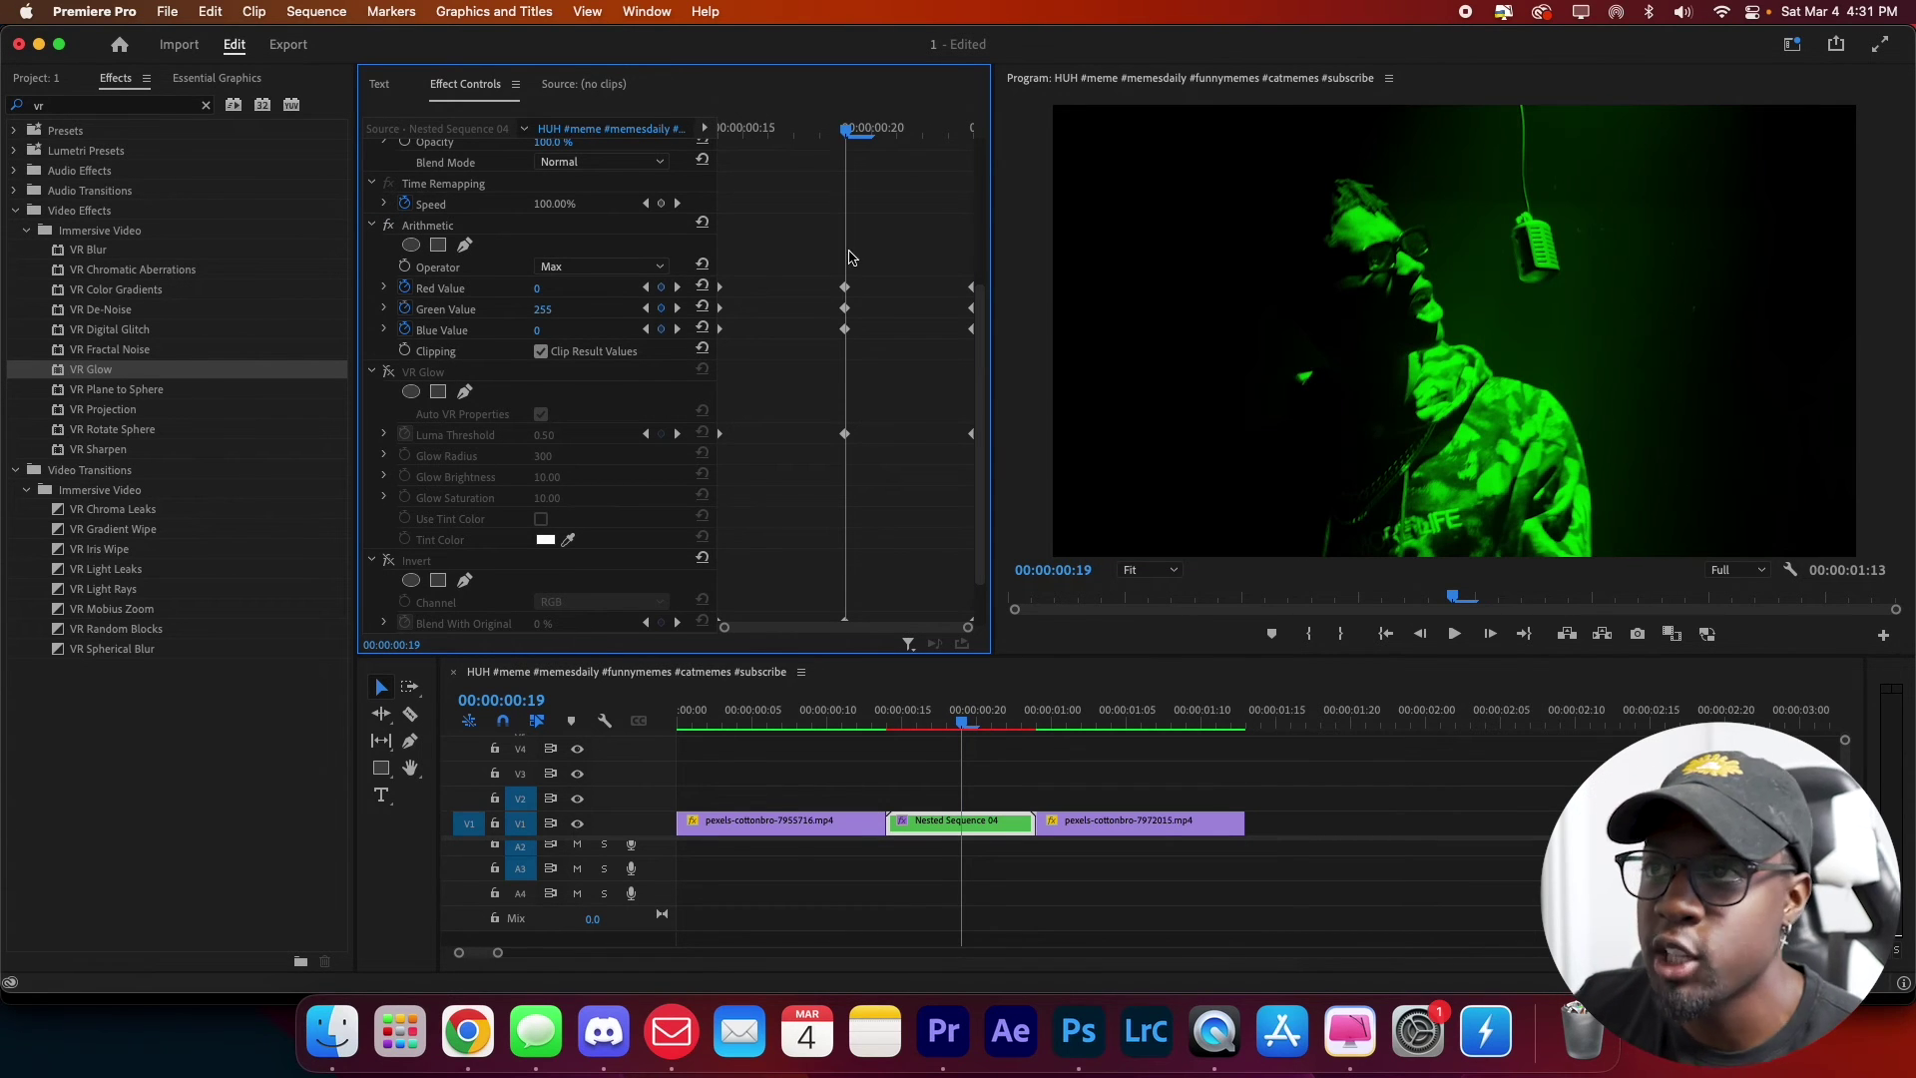
scroll(716, 397, up, 2)
key(space)
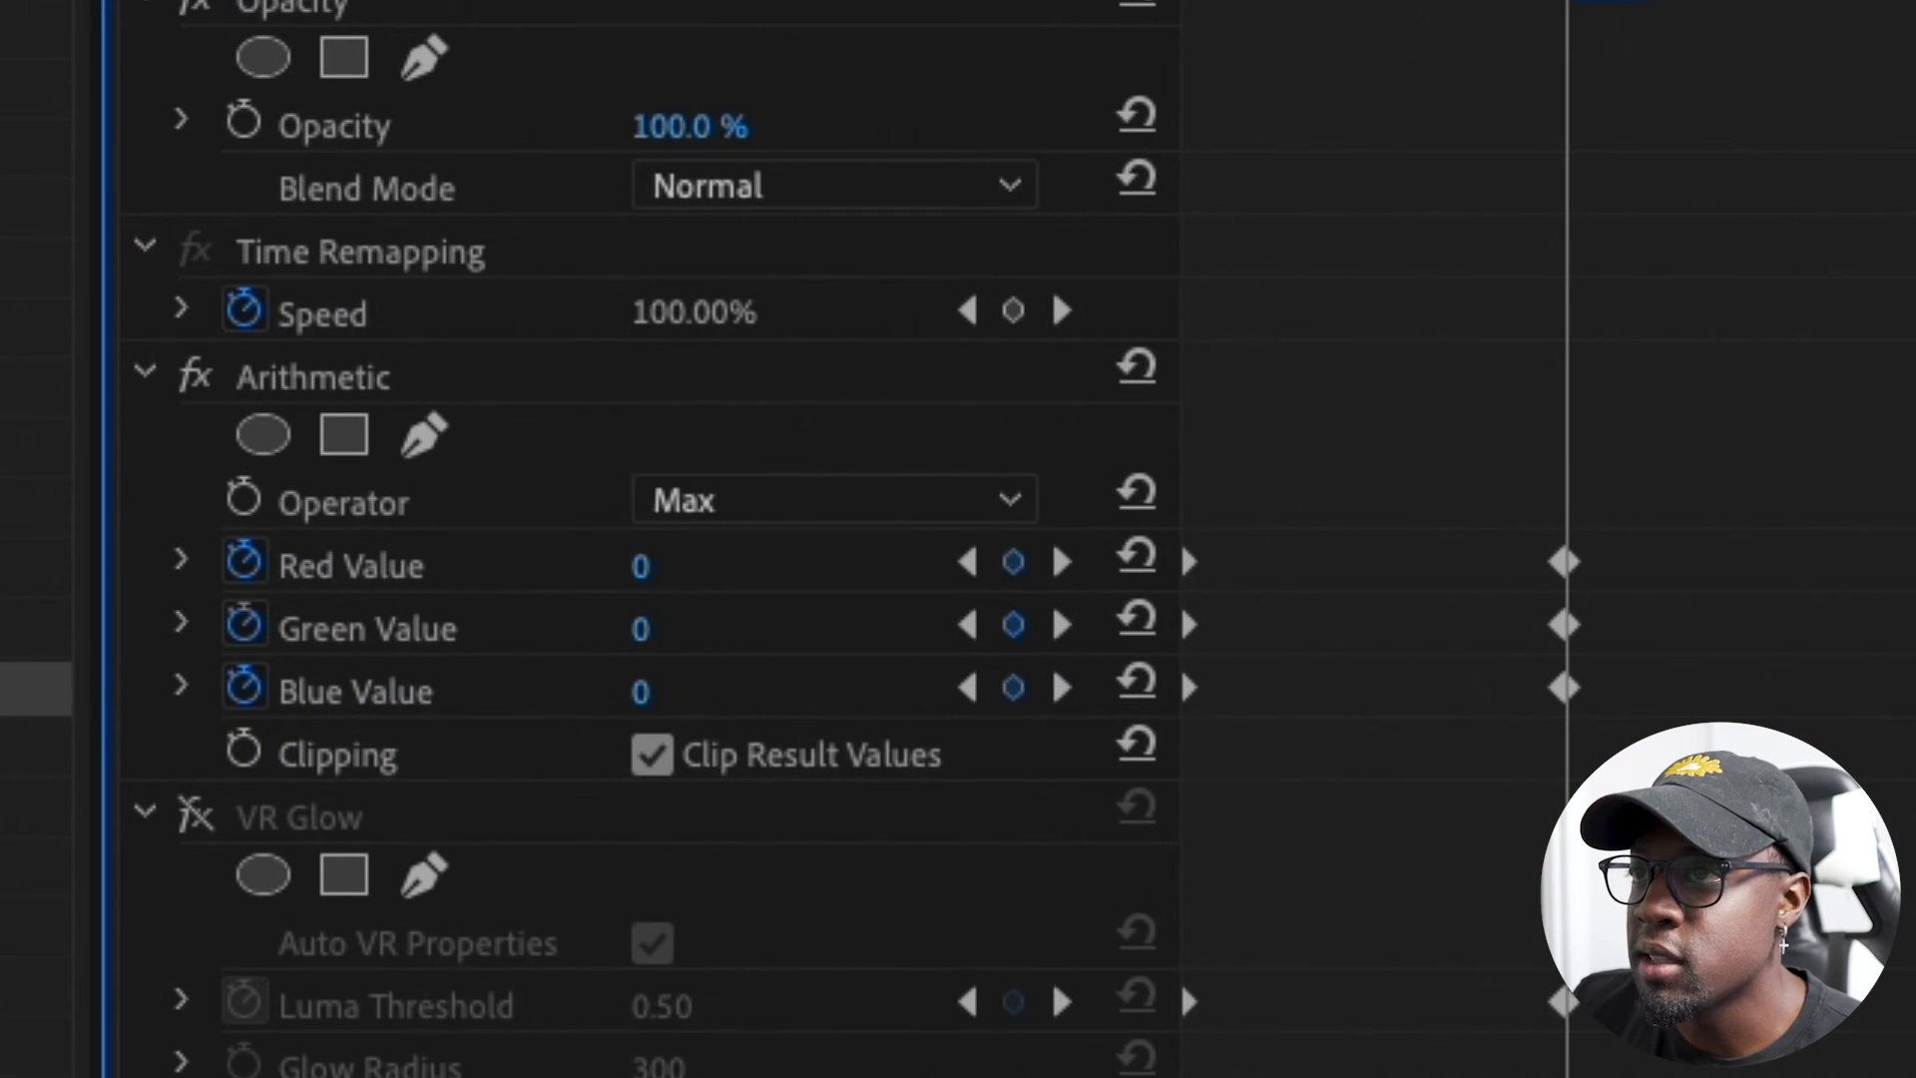
drag(644, 566, 819, 566)
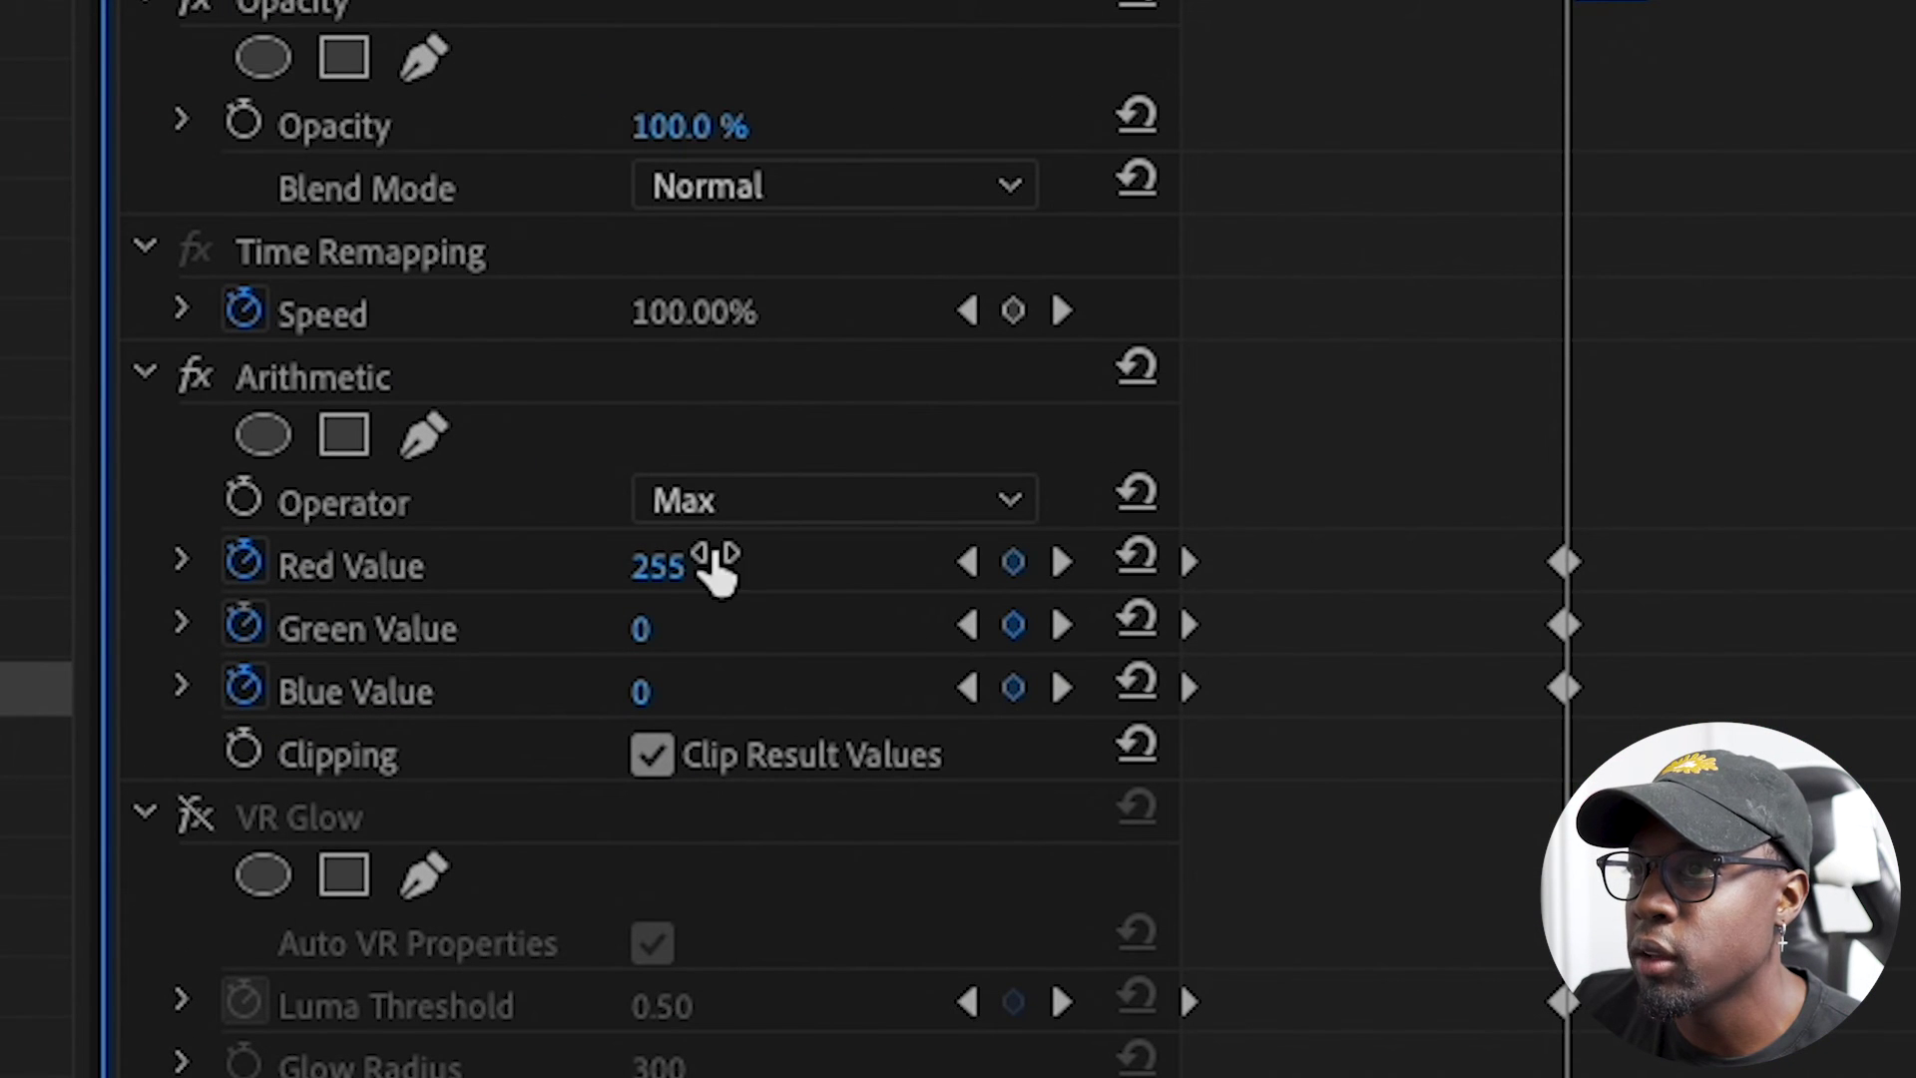
click(744, 507)
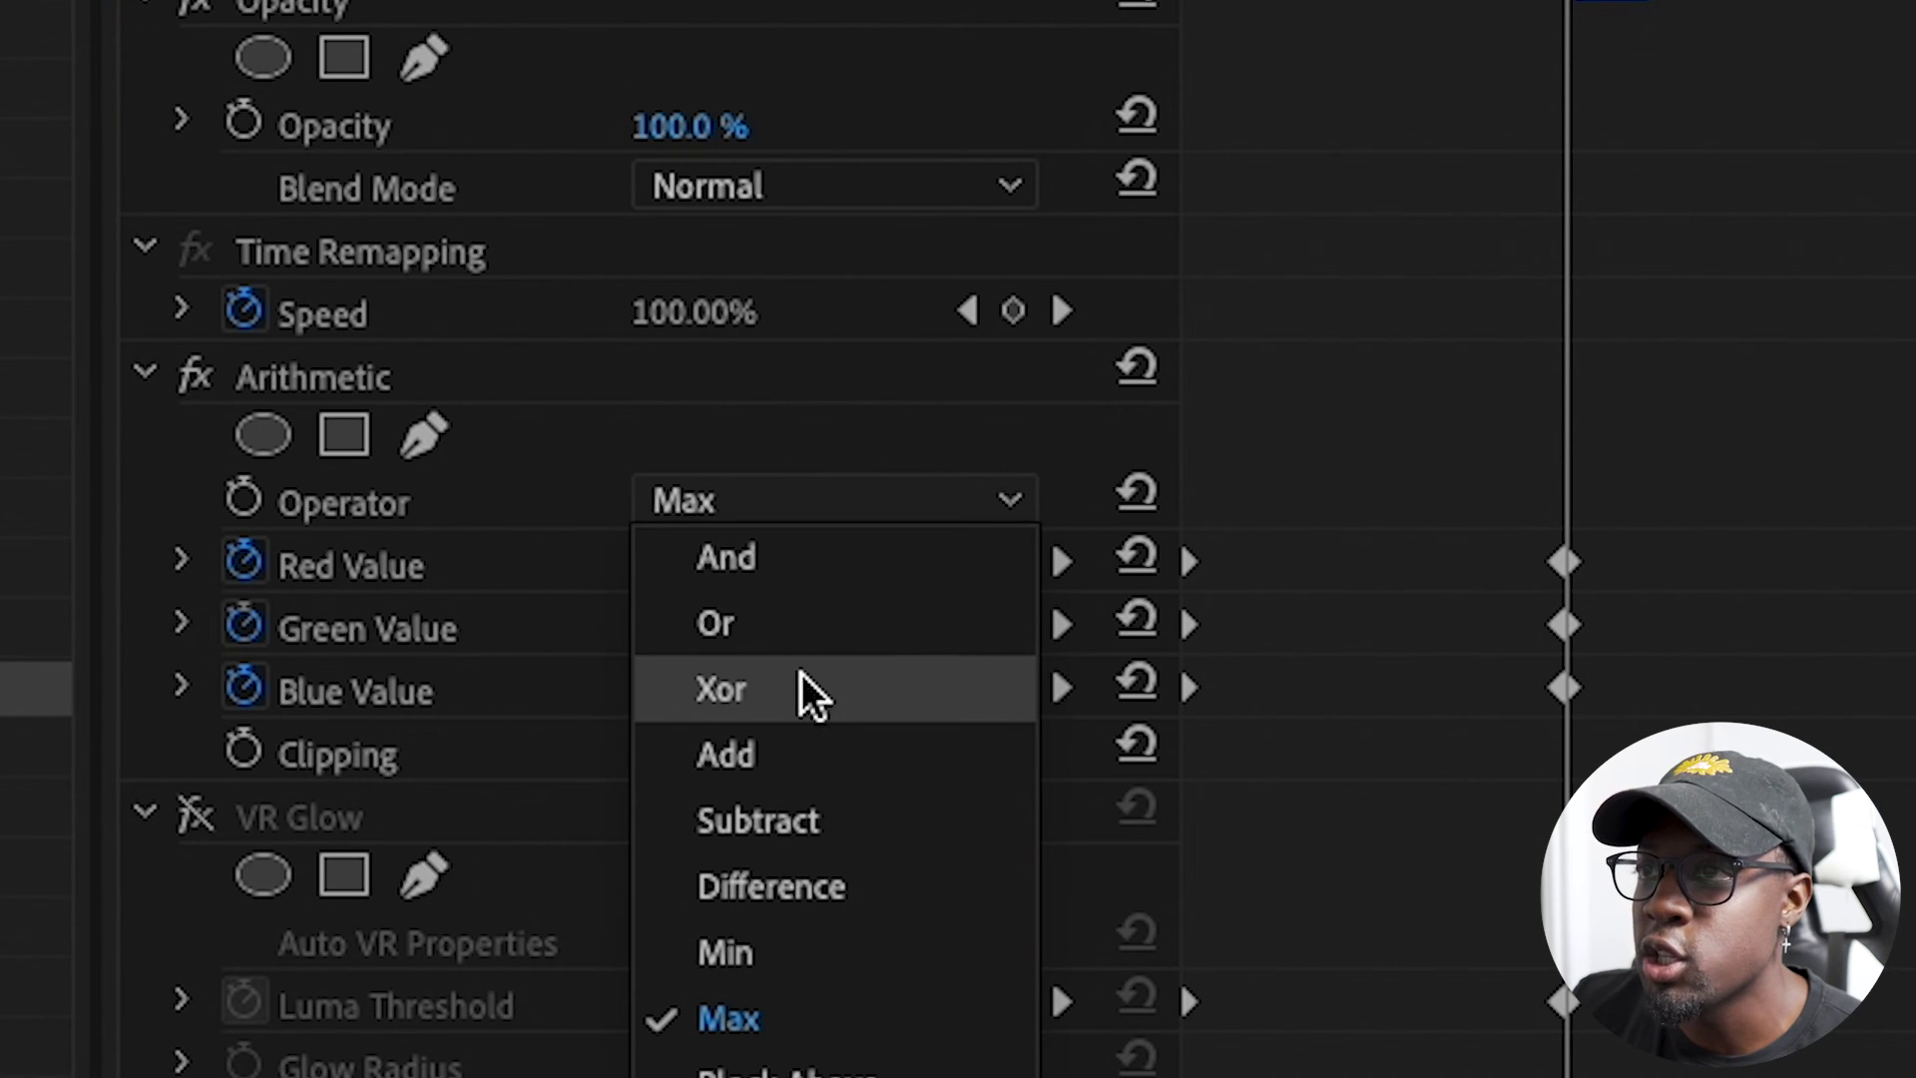
click(784, 750)
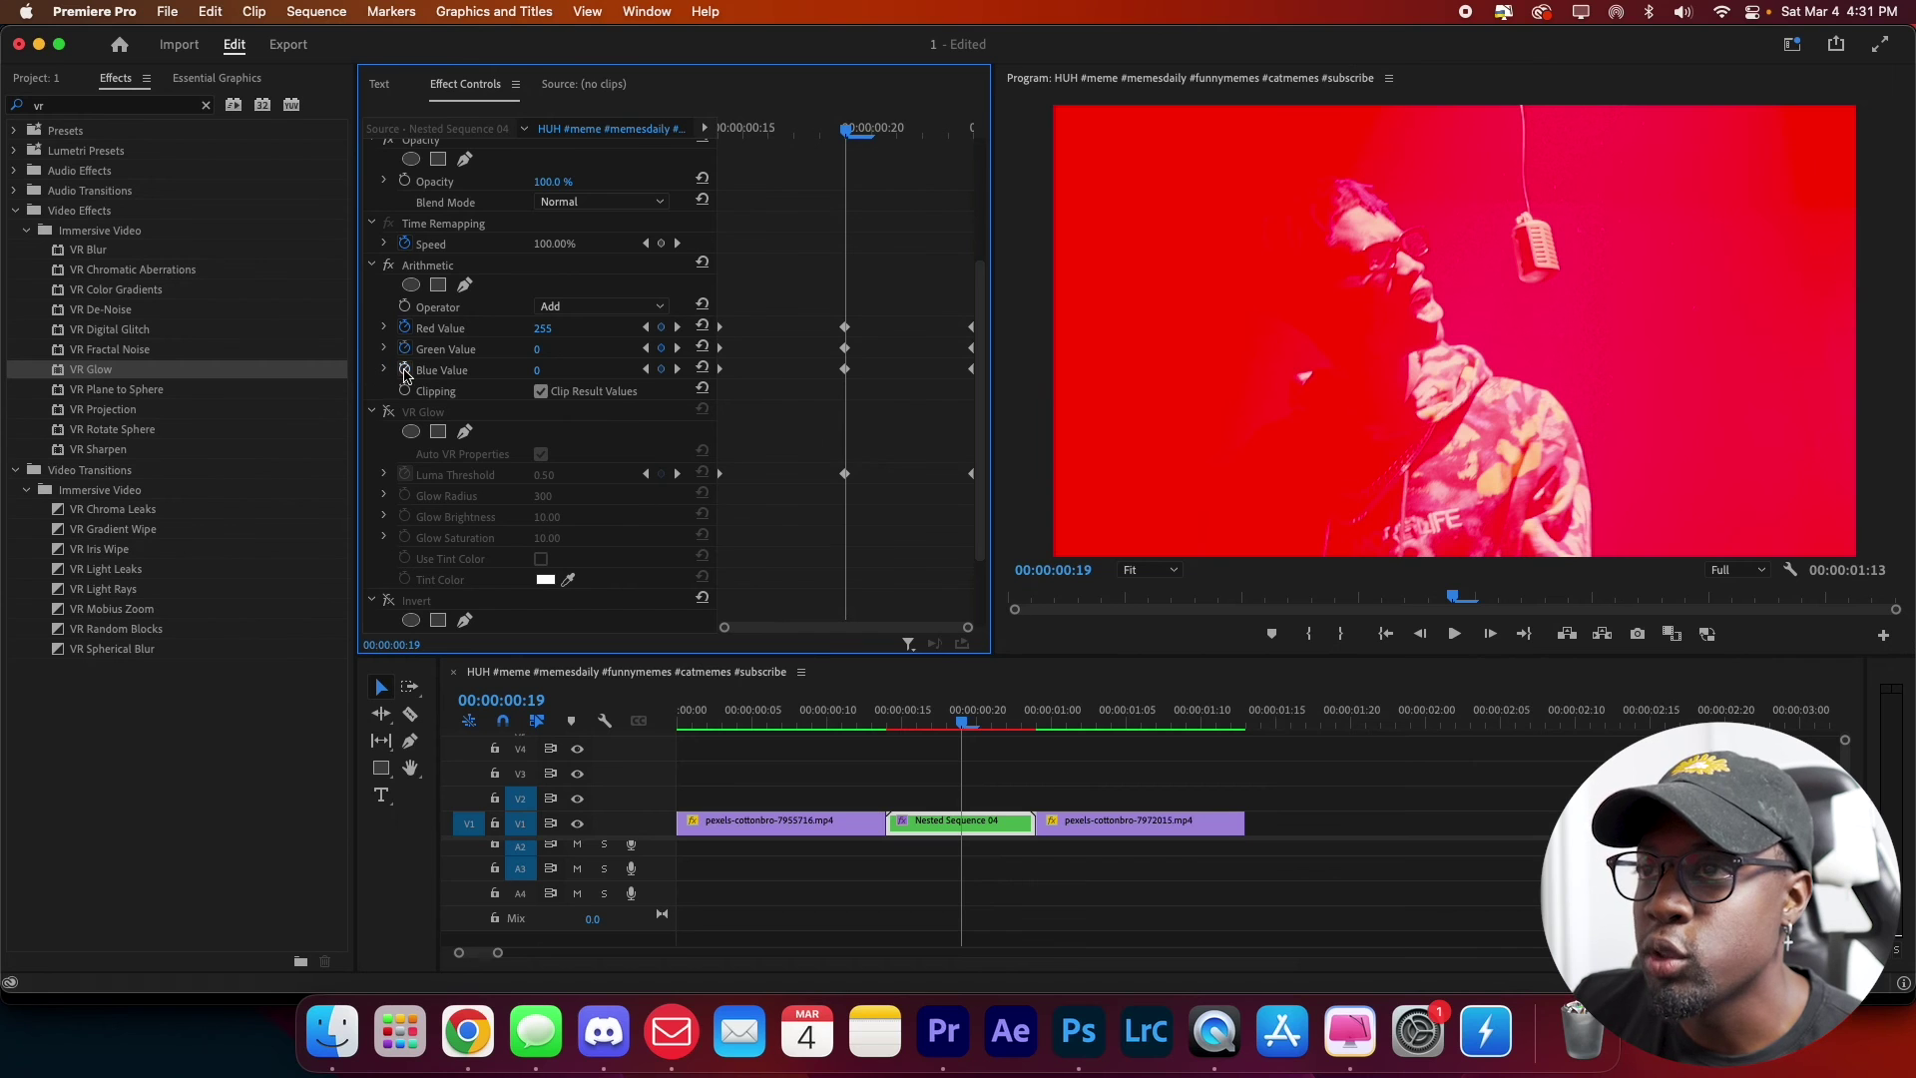
- Remove the Blue Value and Green Value keyframes from Arithmetic so that only Red Value is animated
click(405, 370)
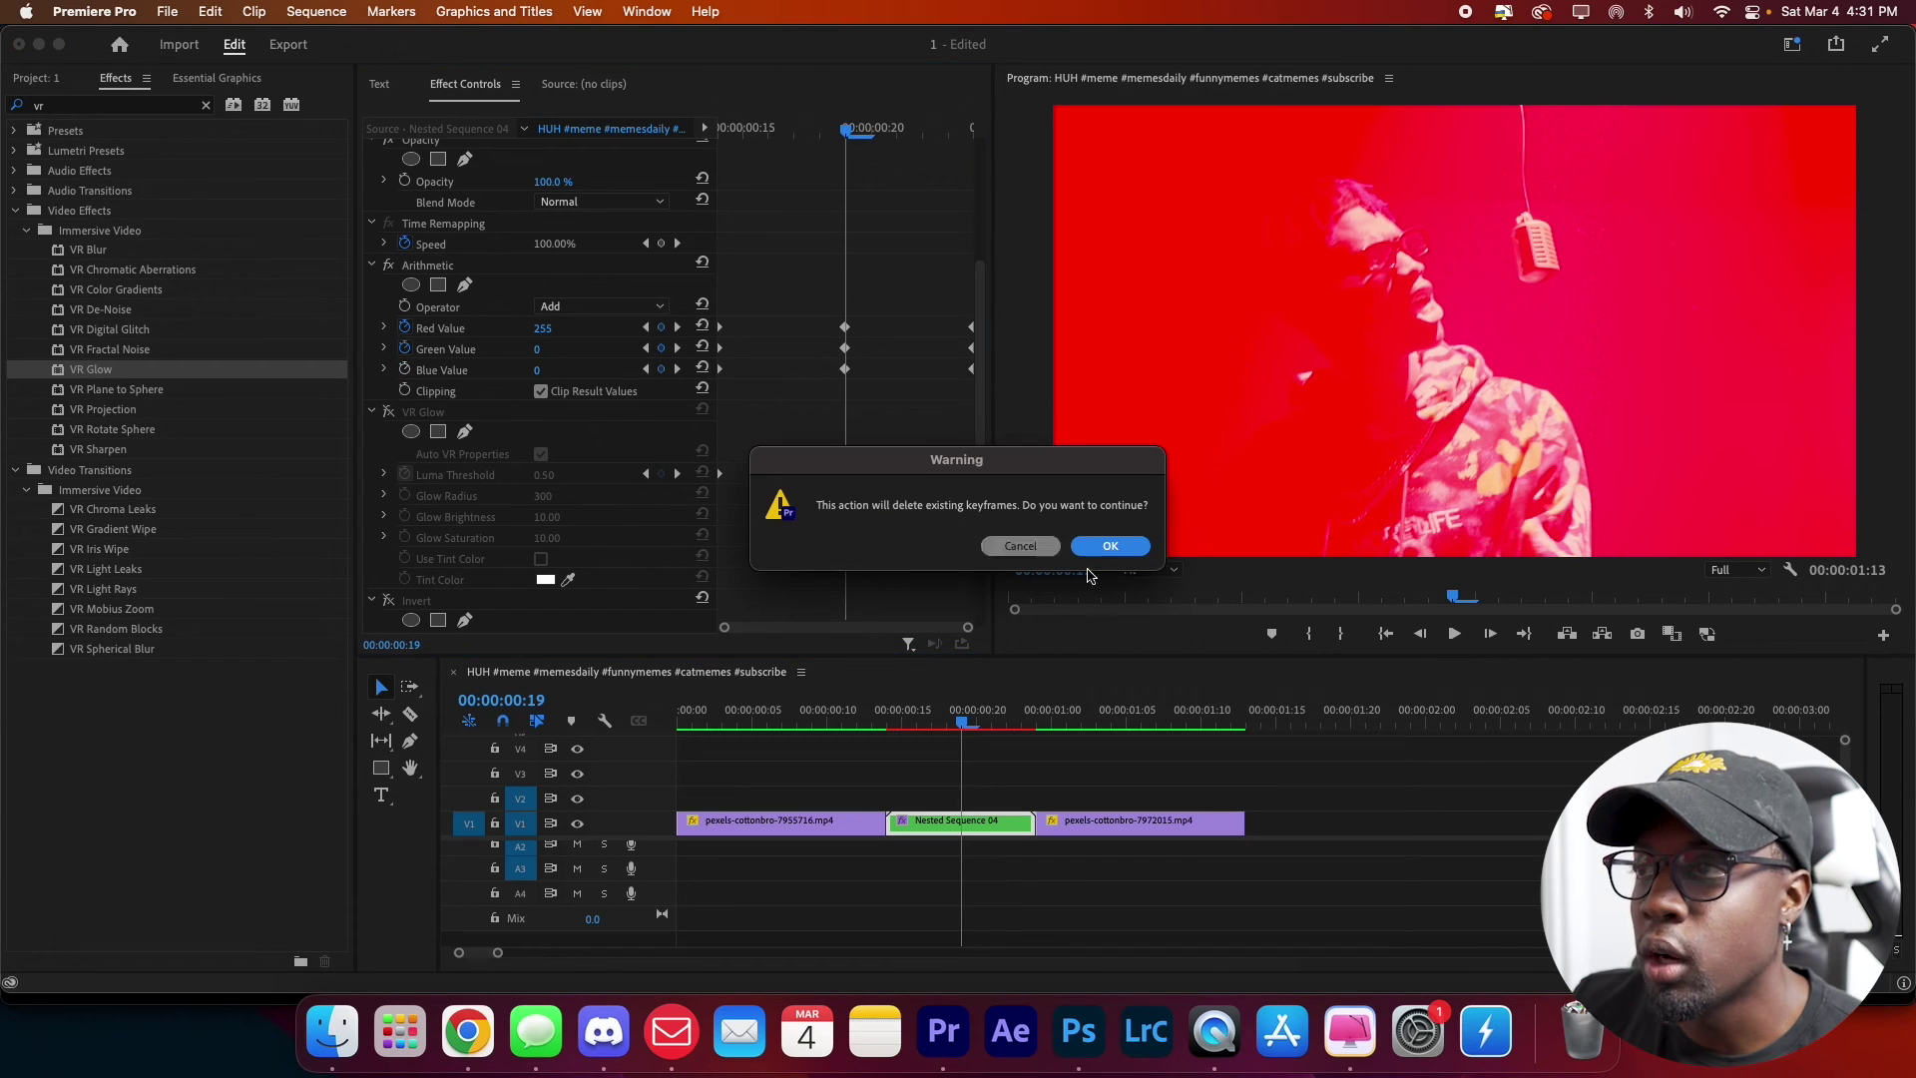
click(1113, 548)
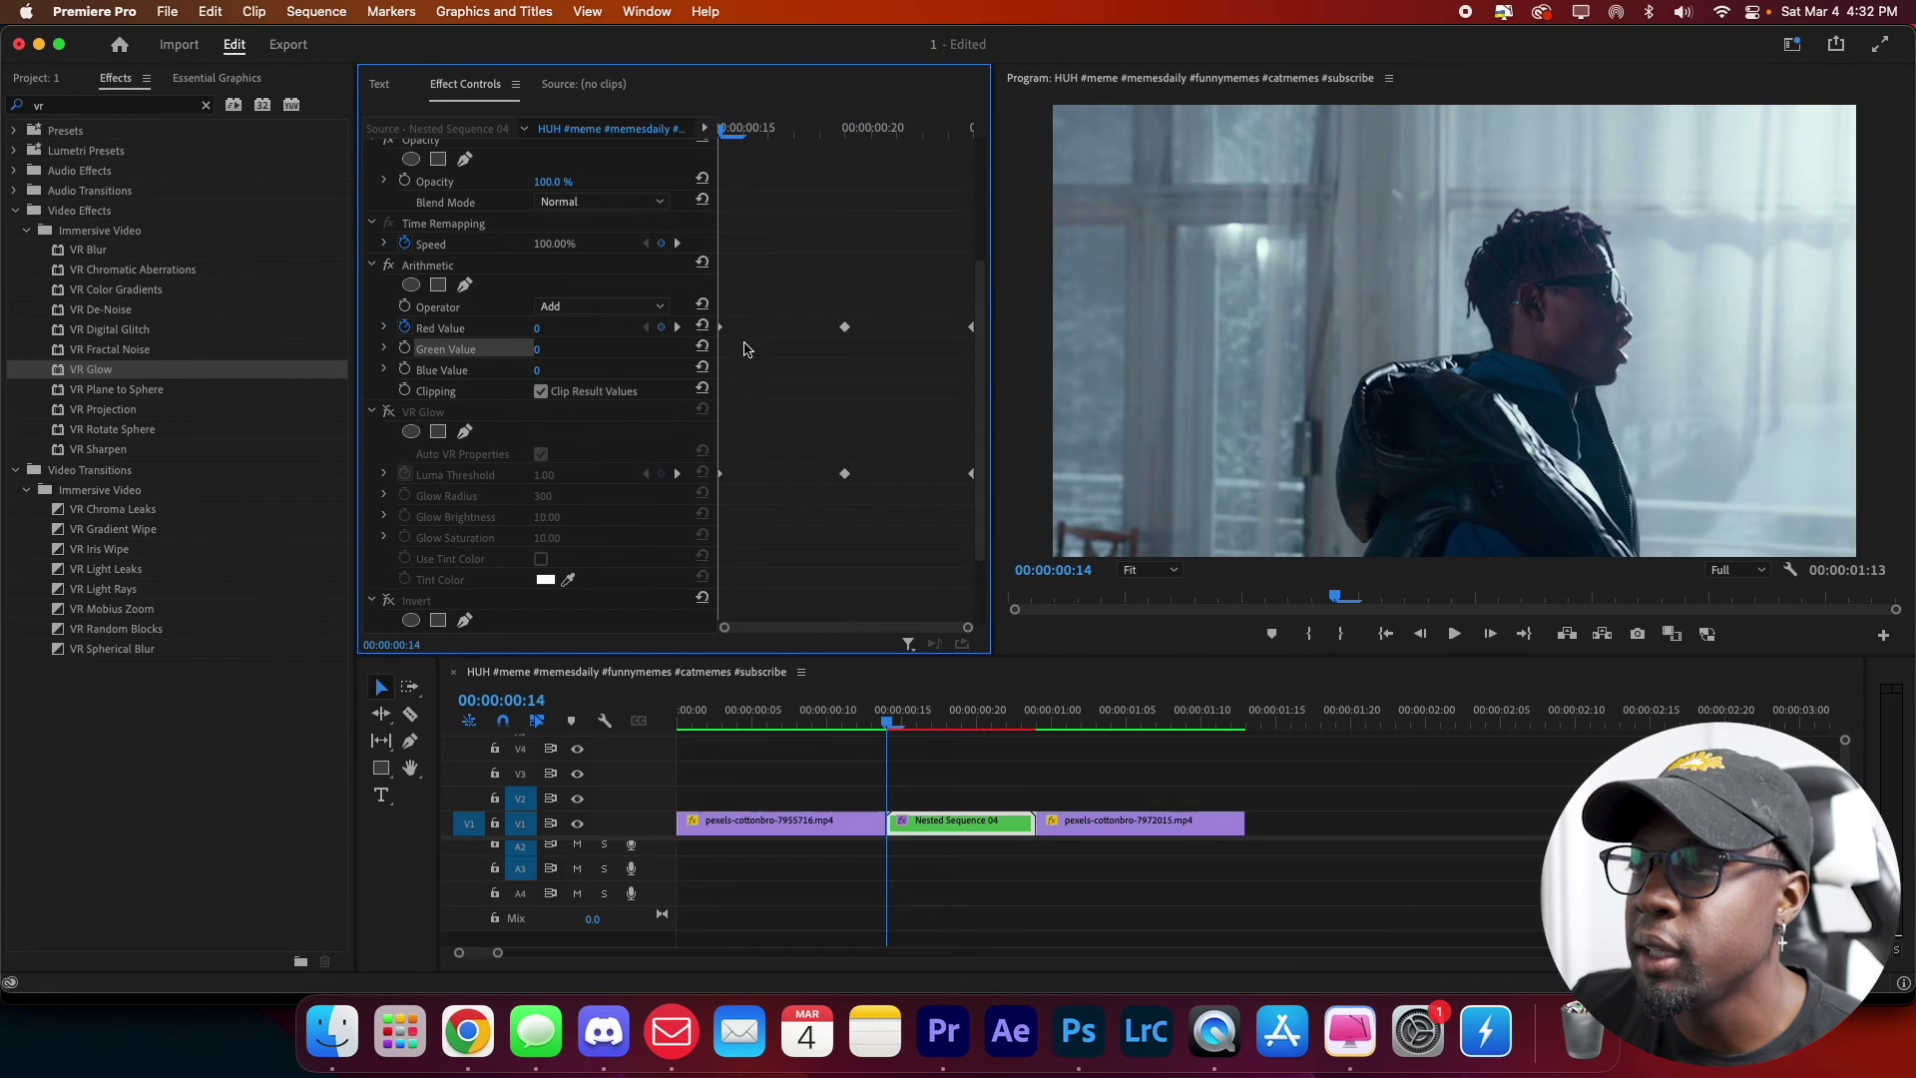
- Try moving the last Red Value keyframe earlier to 00:00:00:21, then undo the move
click(903, 130)
drag(972, 328, 904, 337)
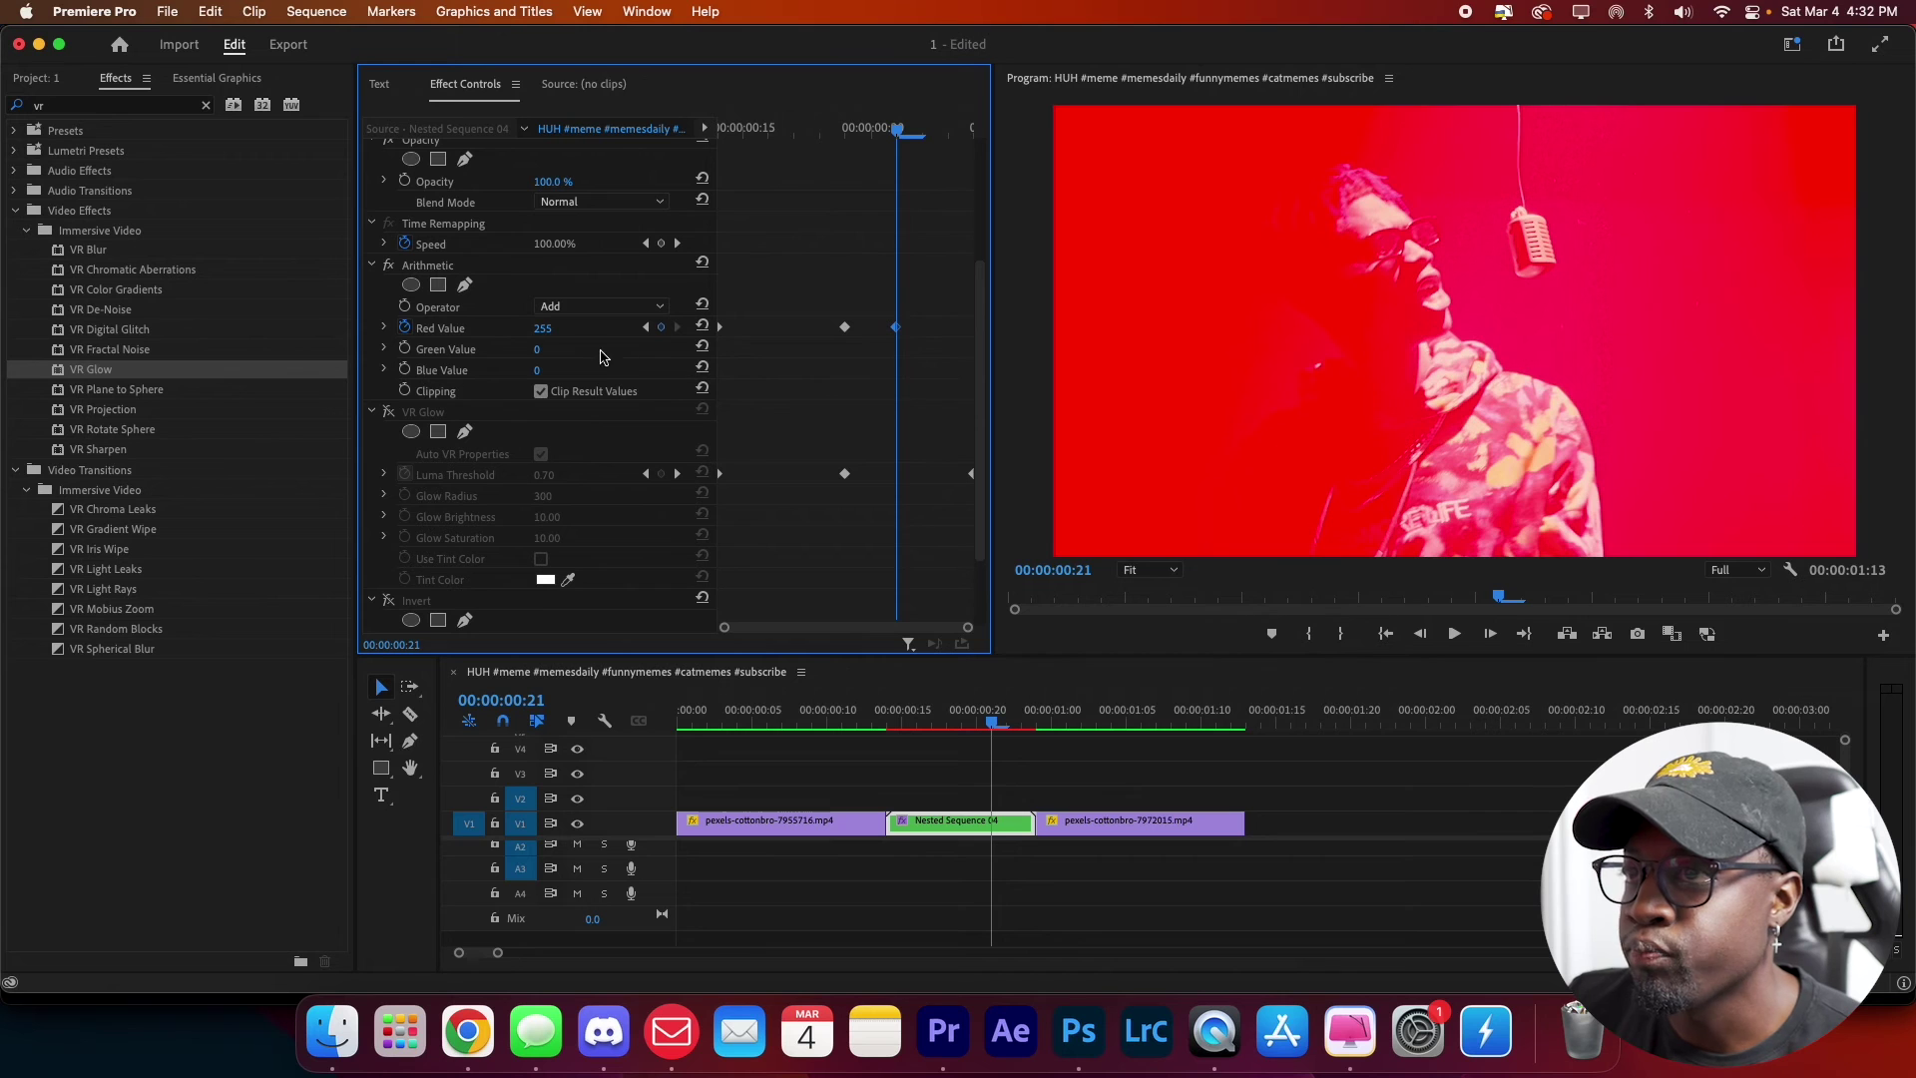
key(super+z)
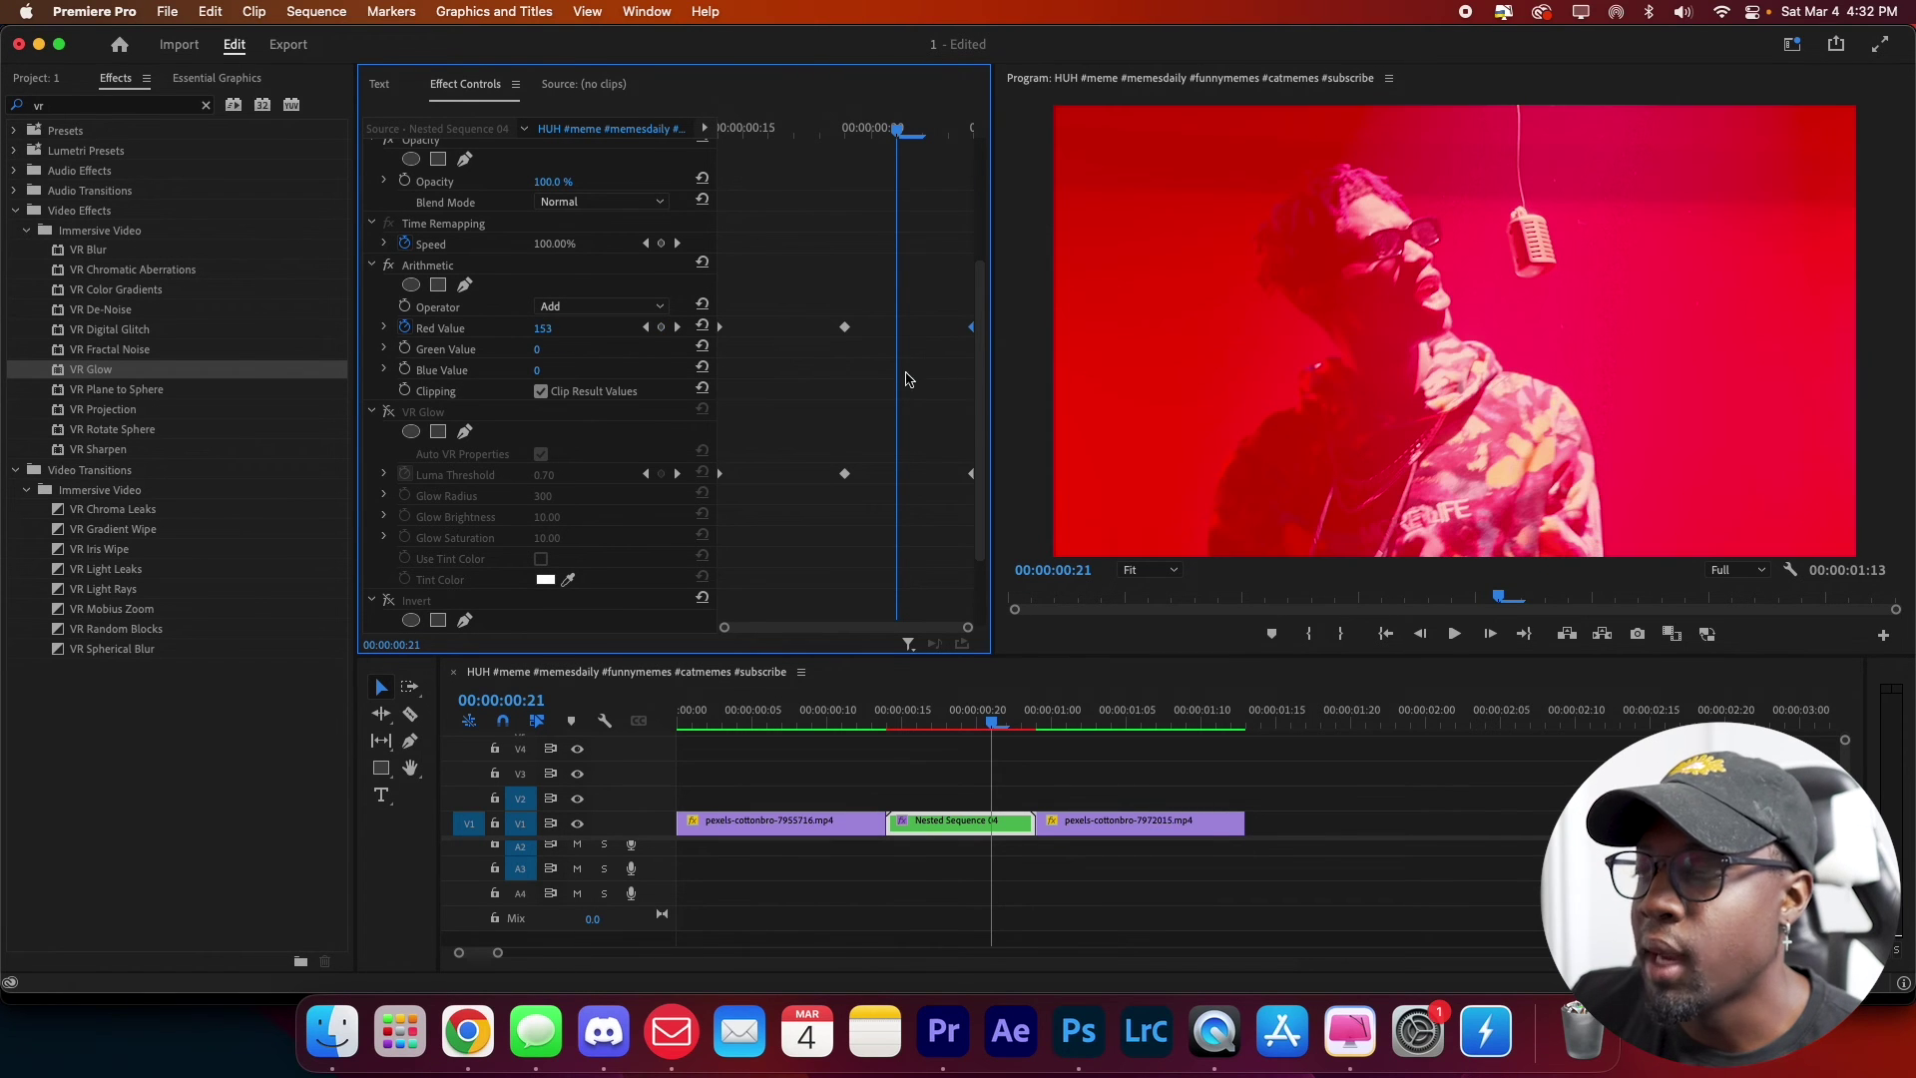
- Play back the red Arithmetic flash from the start of the nested sequence
click(885, 718)
key(space)
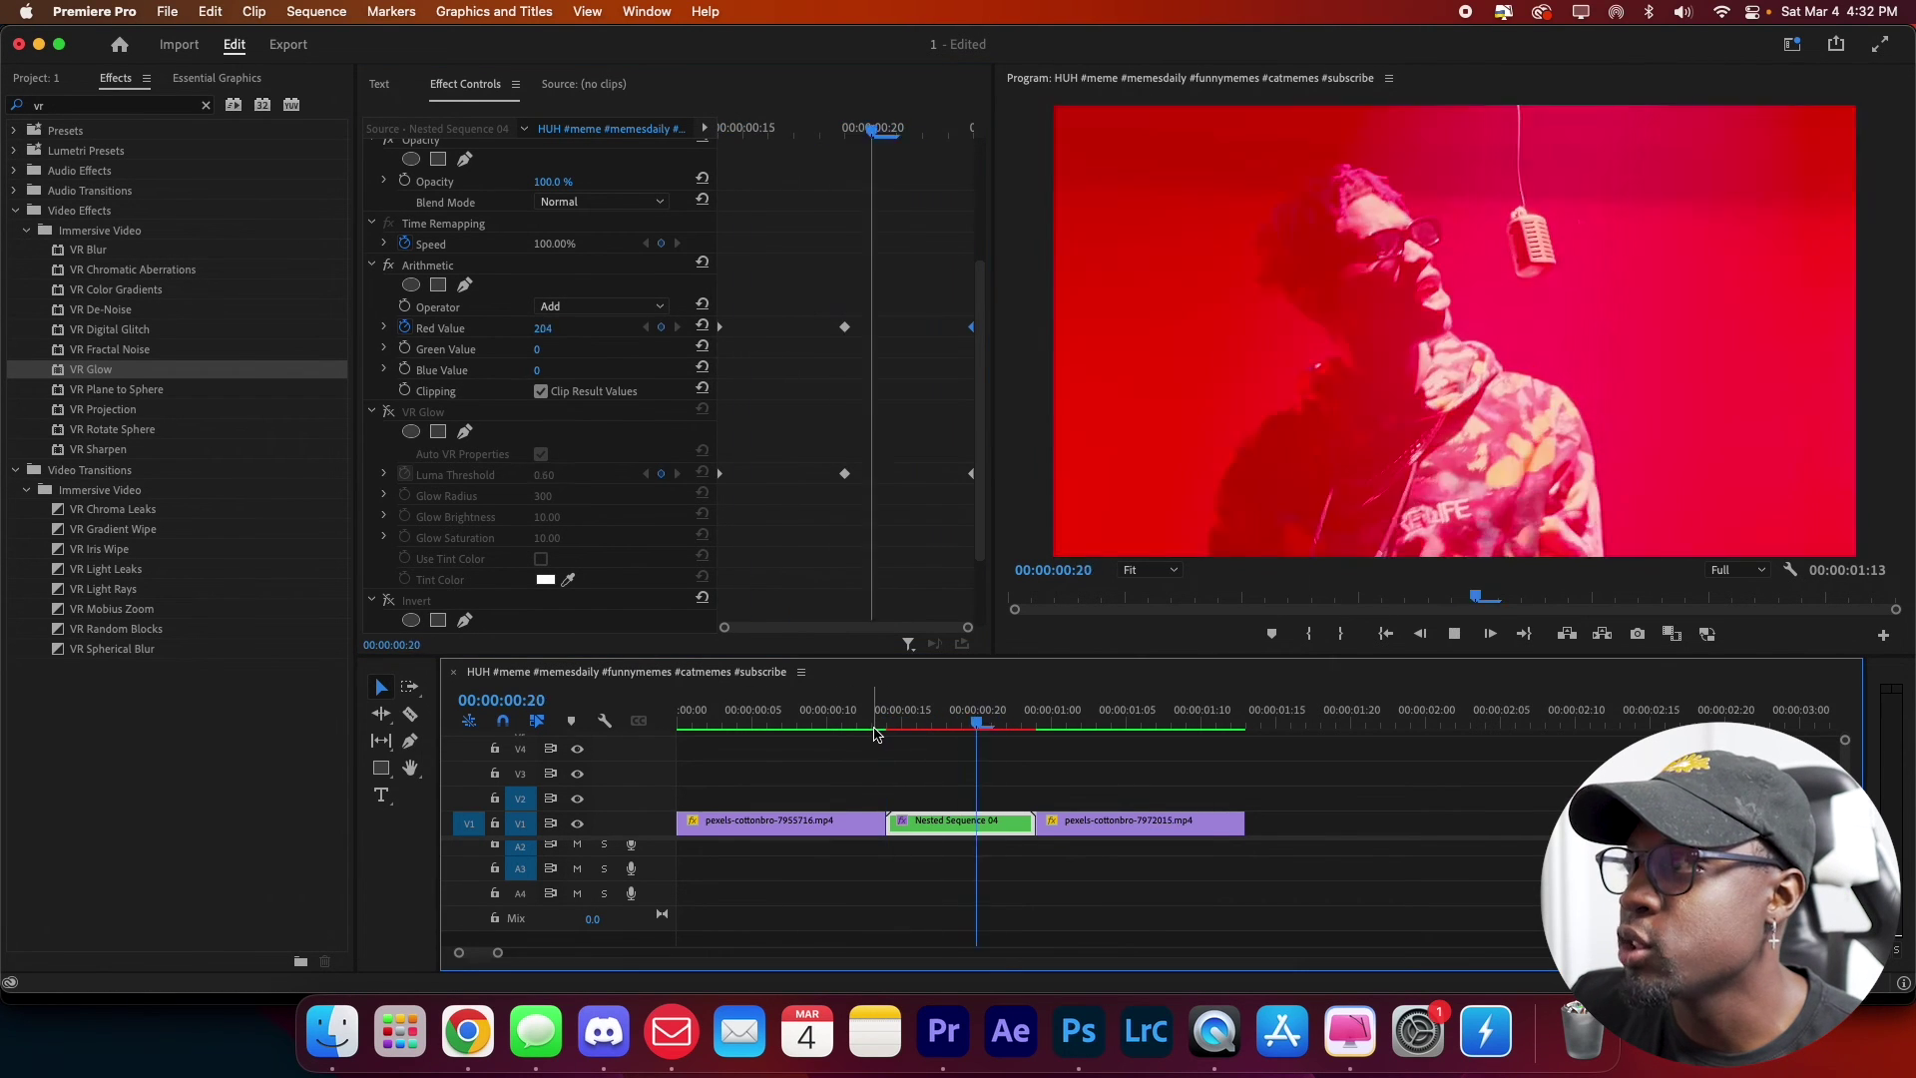
key(space)
- Re-enable VR Glow alongside Arithmetic, with Use Tint Color on and a fully saturated orange tint
scroll(459, 528, up, 2)
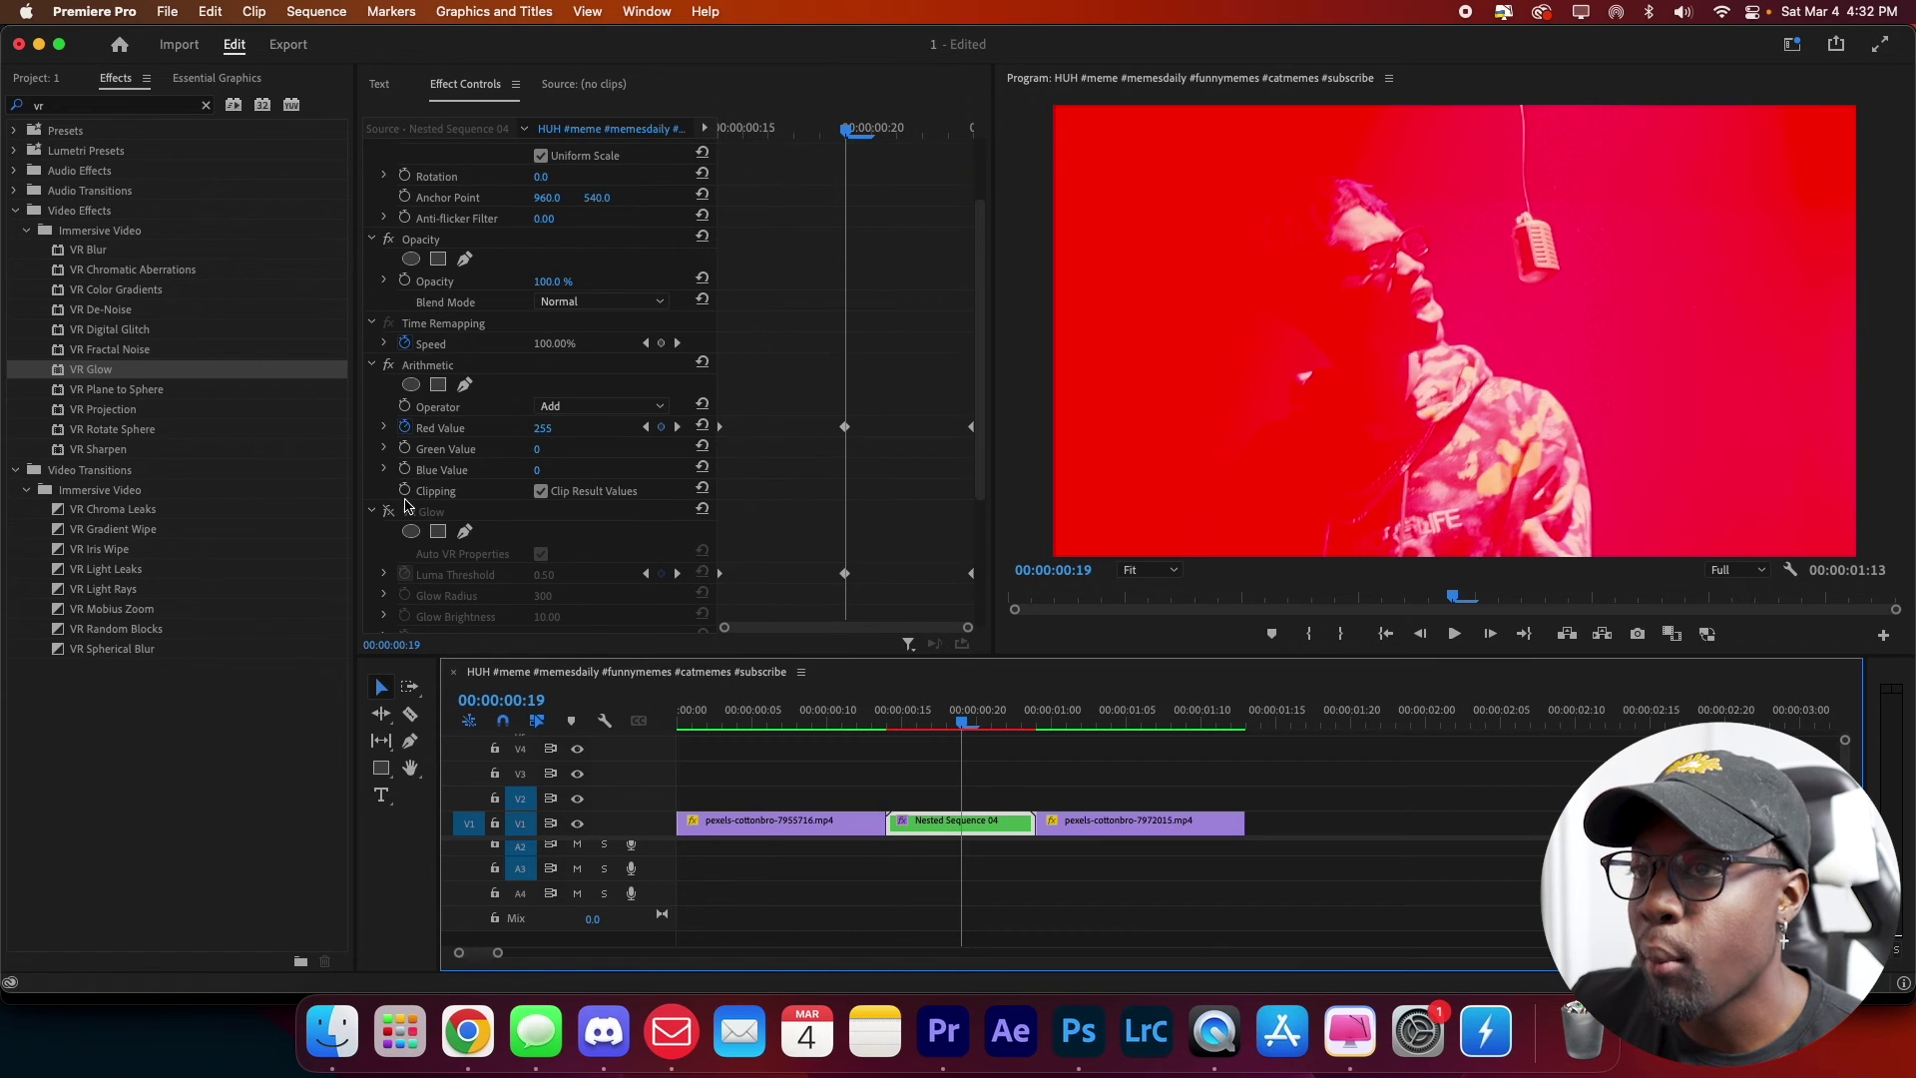
scroll(392, 514, down, 2)
scroll(389, 514, down, 1)
click(388, 451)
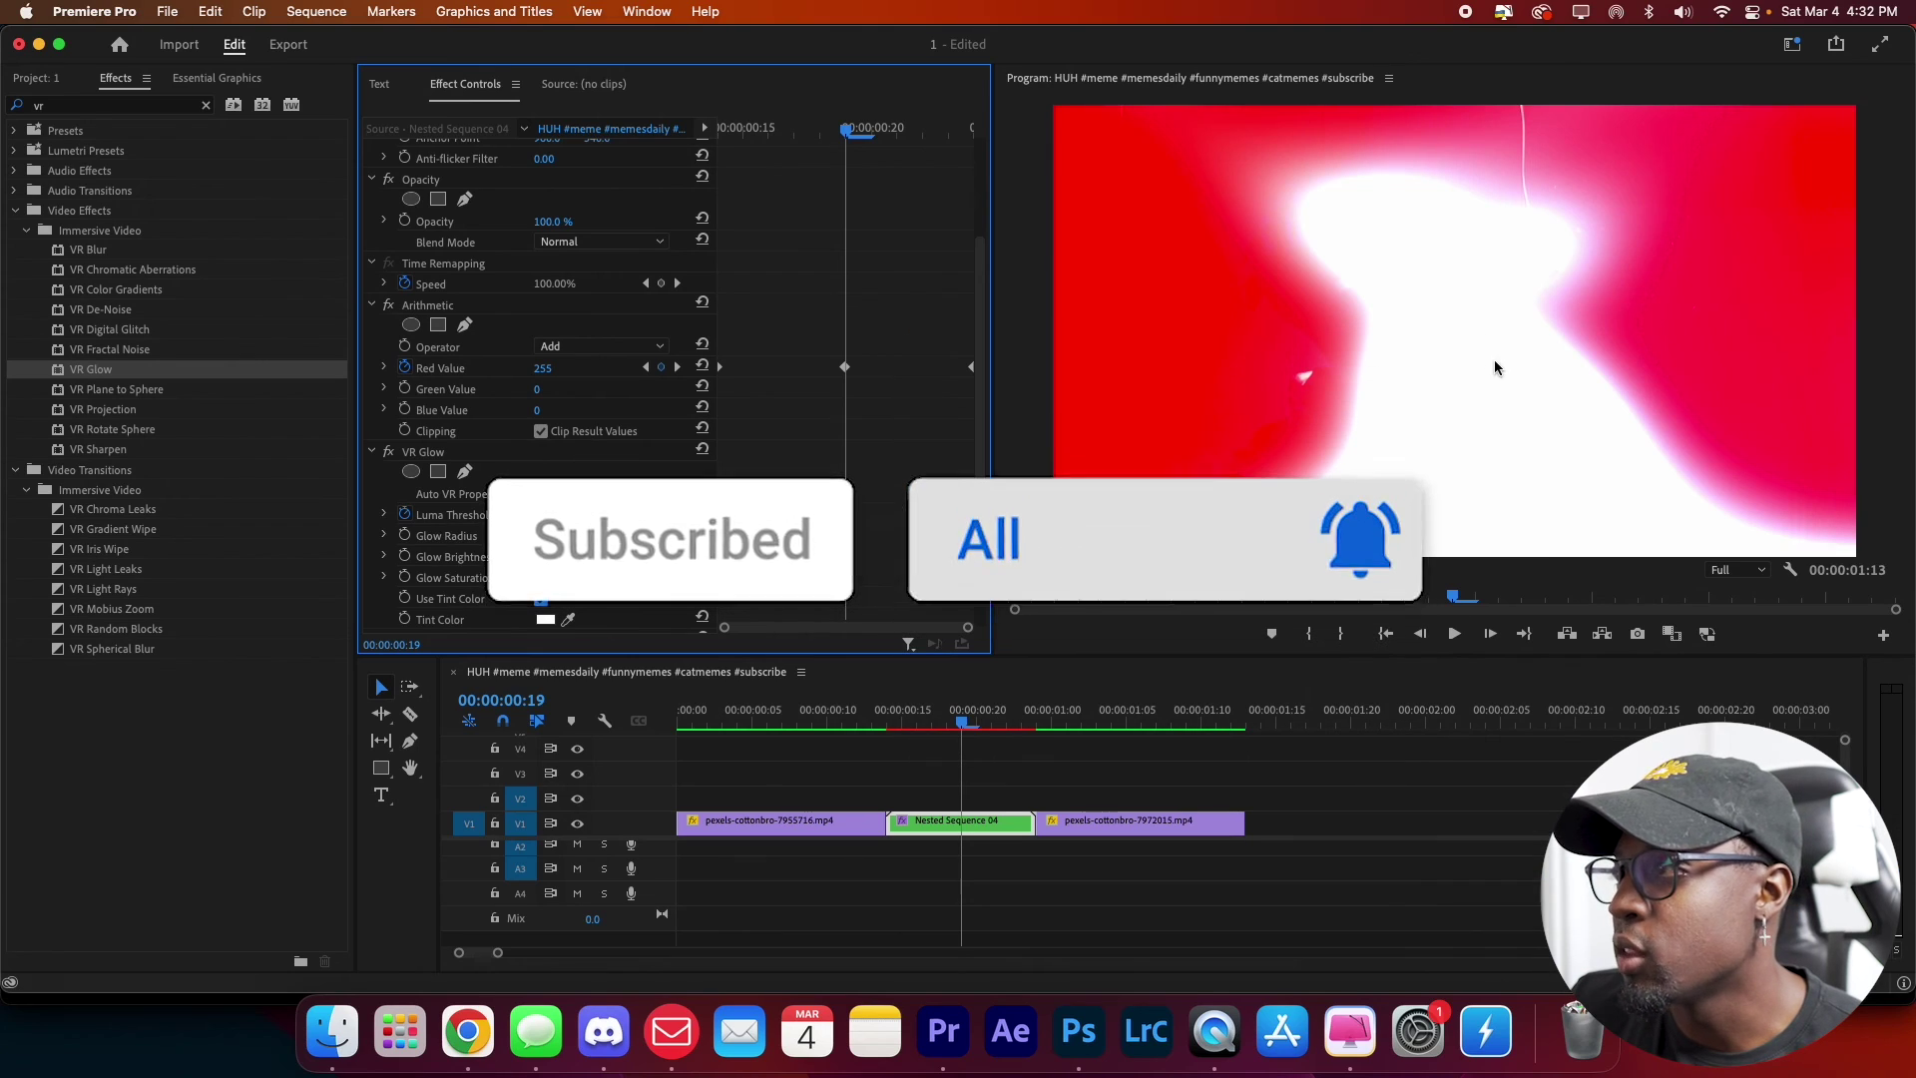
click(544, 621)
click(995, 416)
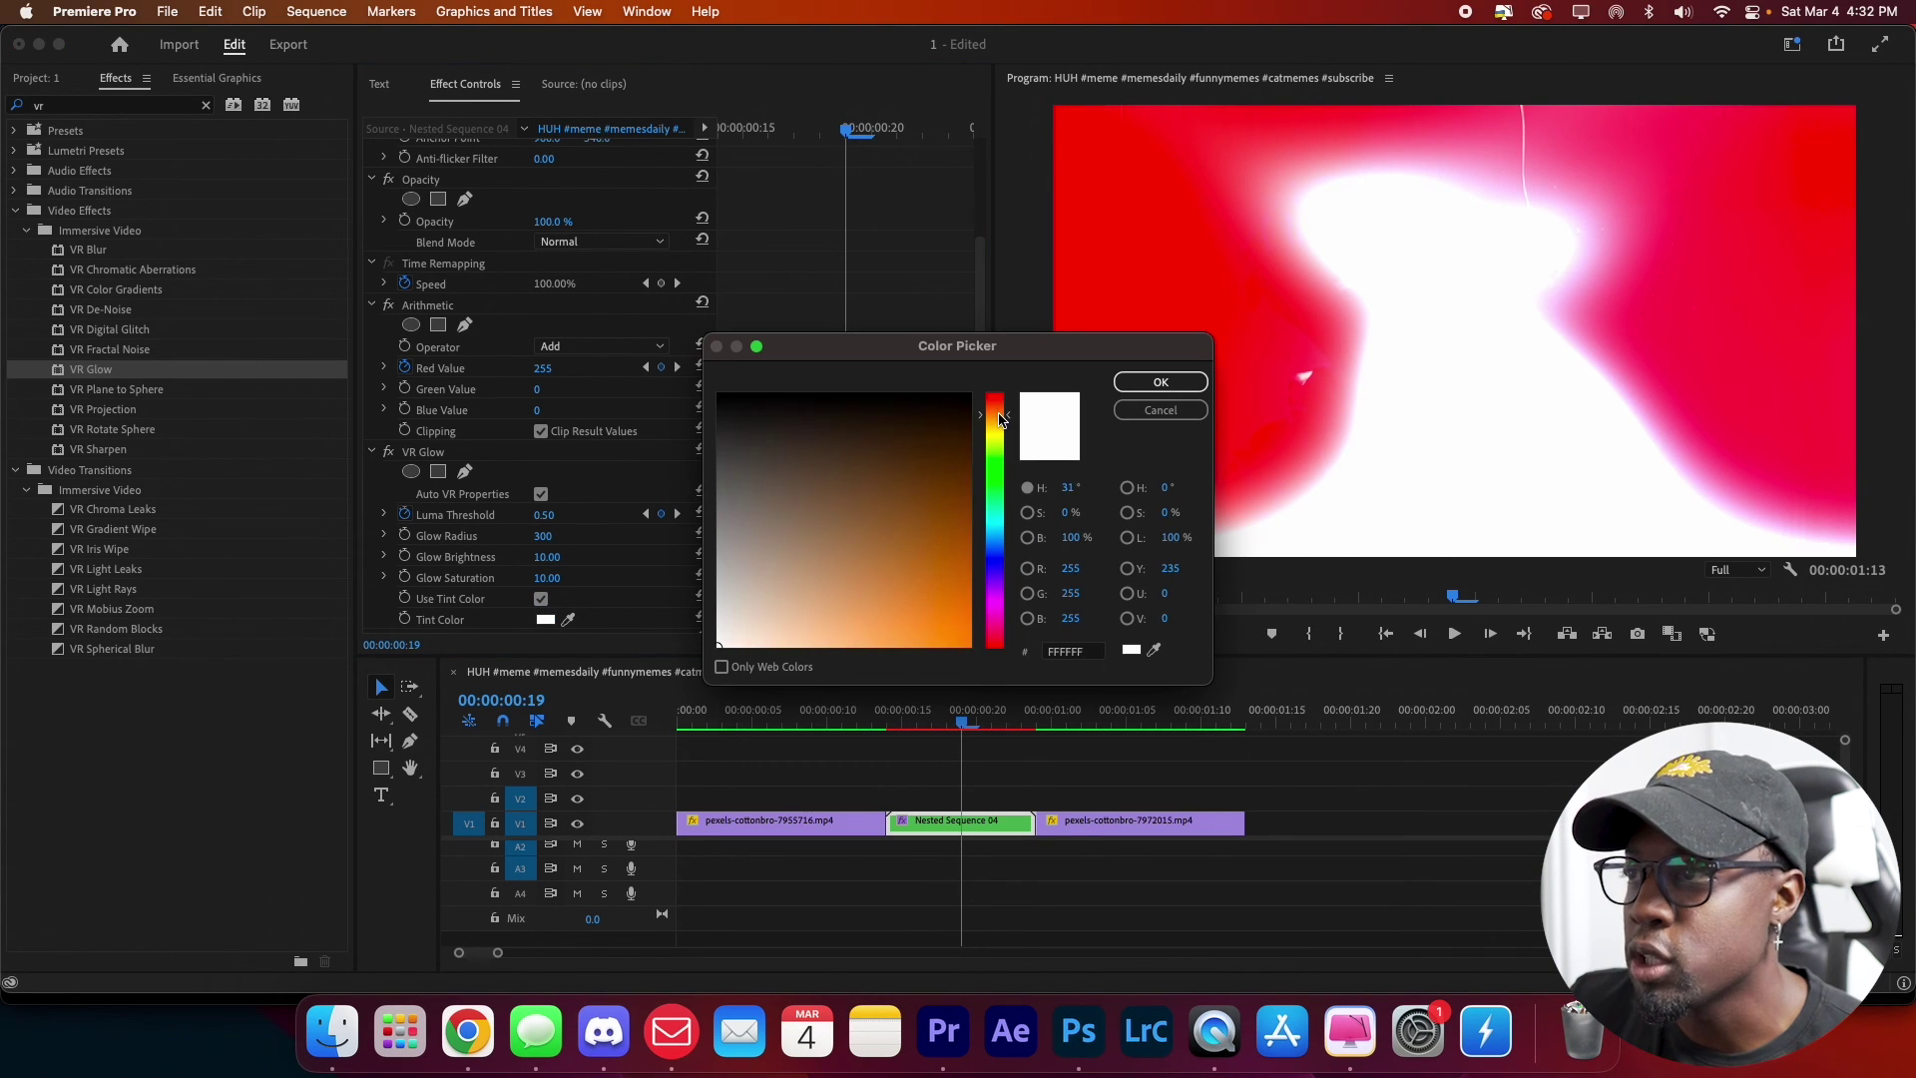
click(969, 645)
click(1149, 386)
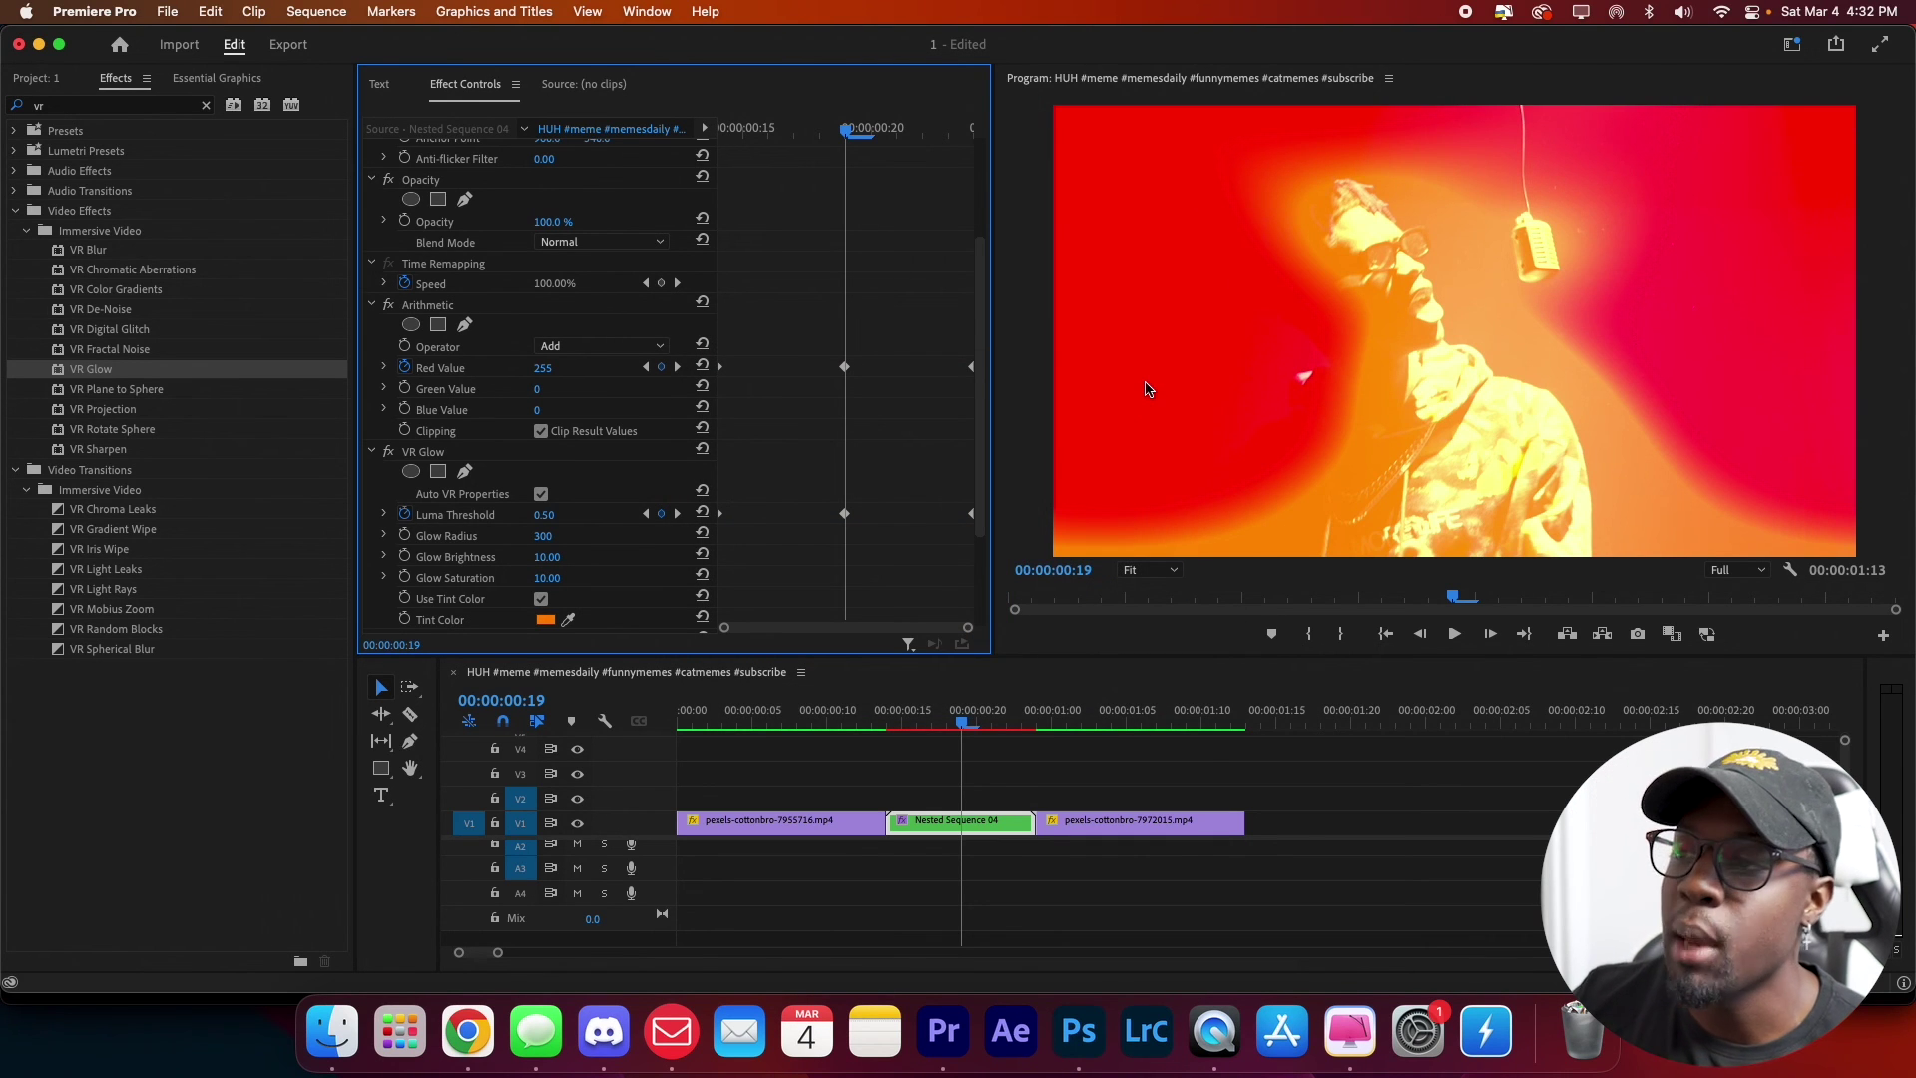
- Preview the red flash with orange glow from shortly before the nested sequence
drag(831, 715, 814, 722)
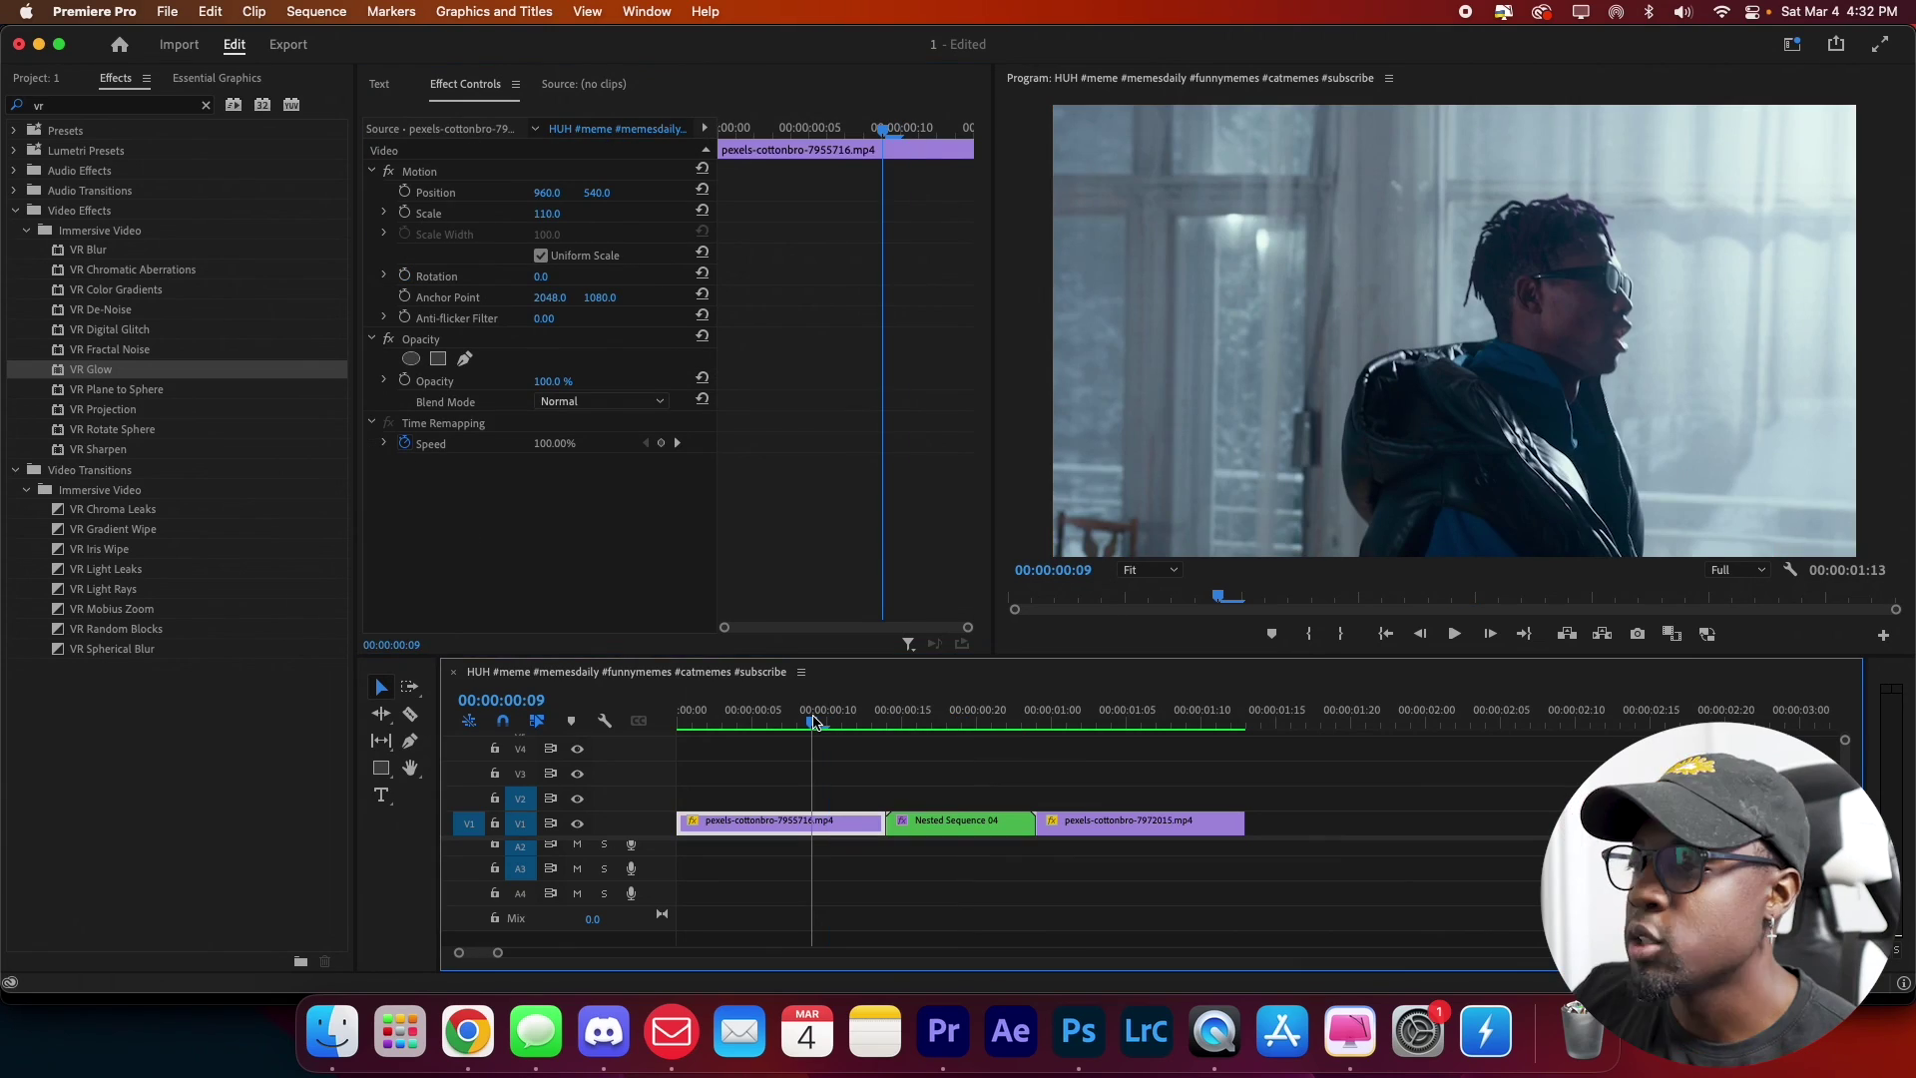